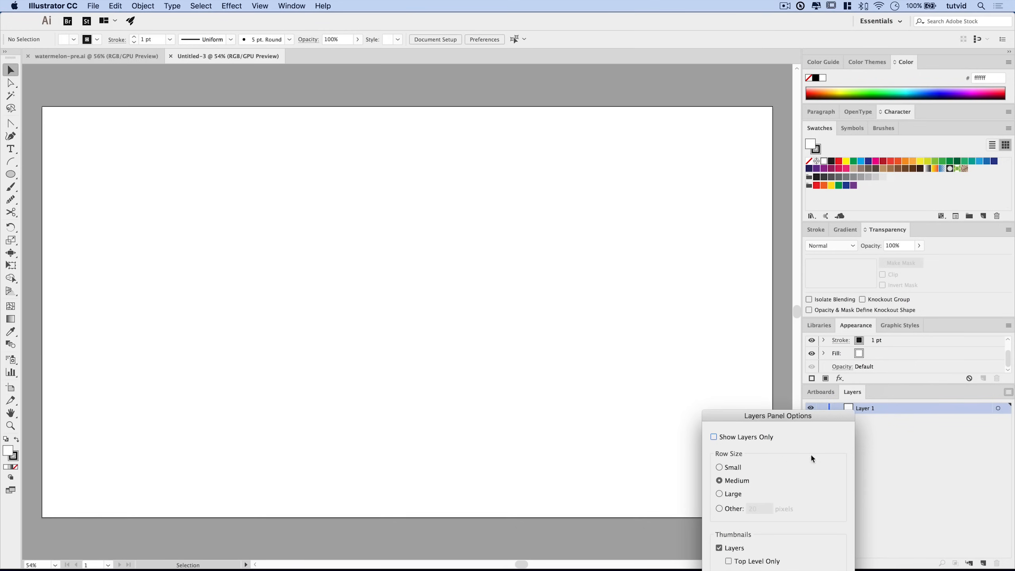
# Set the Layers panel row size to a custom 80 pixels and collapse the Appearance panel.
pyautogui.click(428, 243)
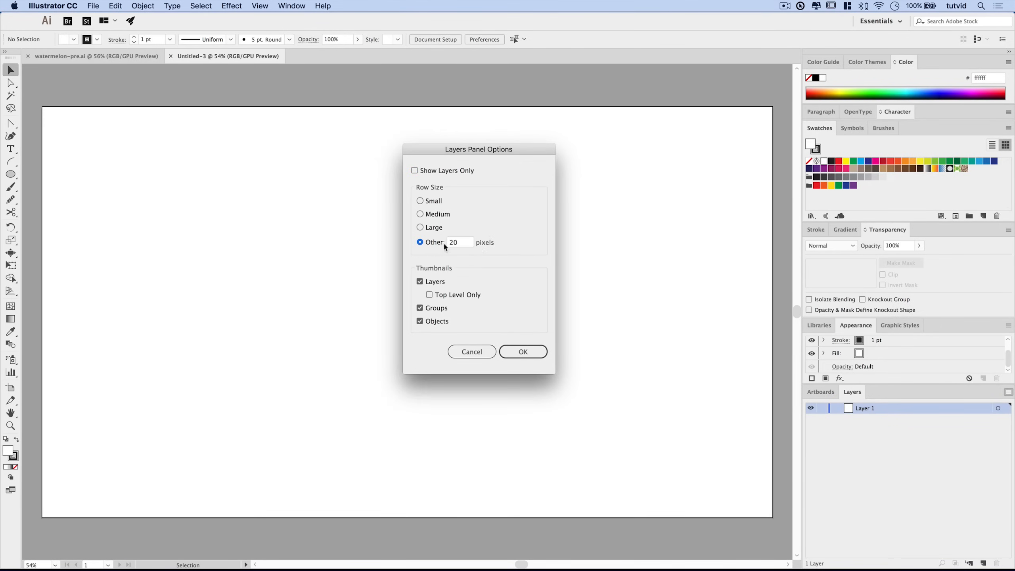
pyautogui.doubleClick(459, 242)
pyautogui.write('80')
pyautogui.click(524, 351)
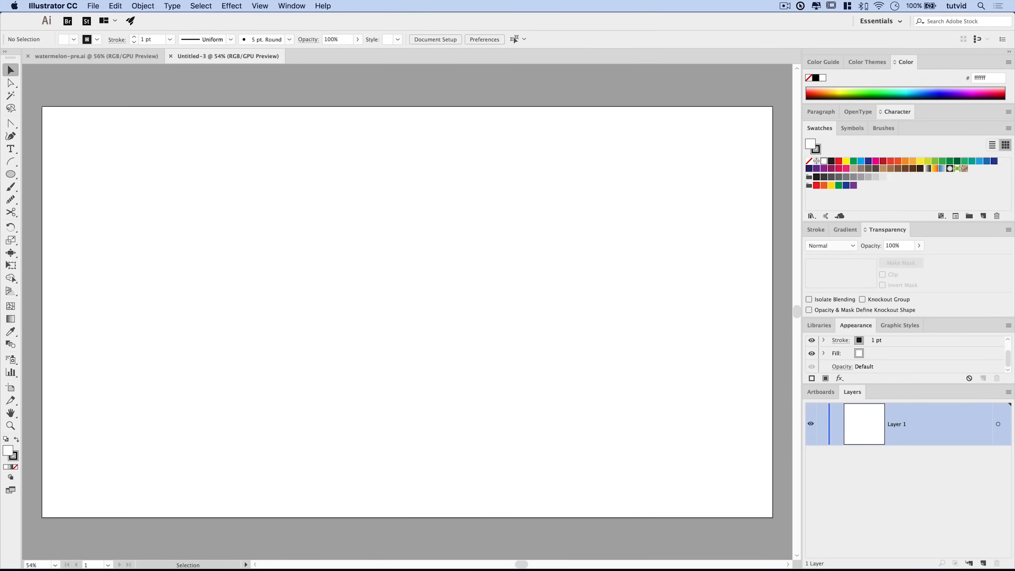
pyautogui.click(856, 325)
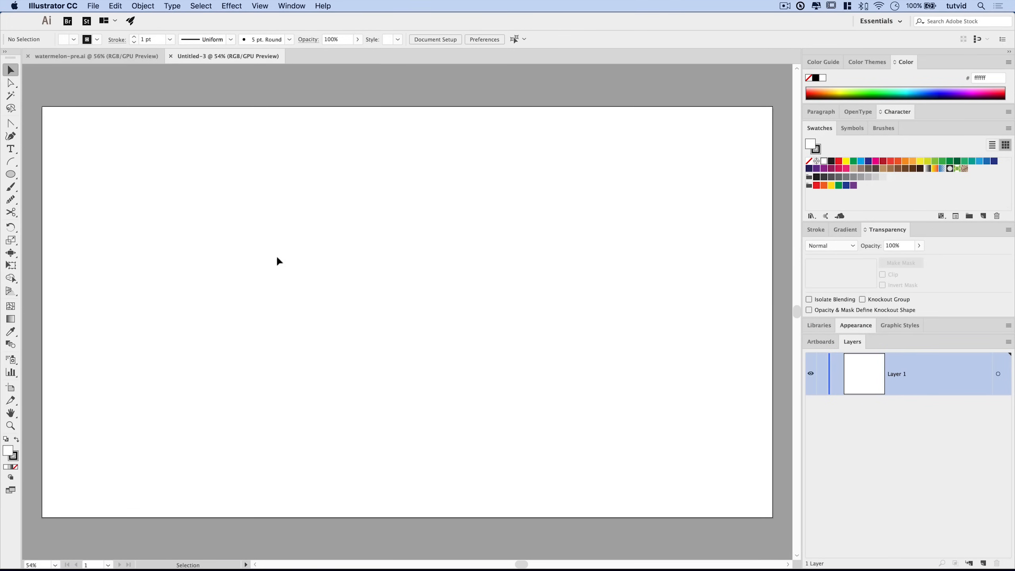
# Create a rectangle 2560 px wide and 1440 px high with the Rectangle tool.
pyautogui.click(11, 175)
pyautogui.click(54, 174)
pyautogui.click(250, 203)
pyautogui.moveTo(543, 297); pyautogui.dragTo(500, 279)
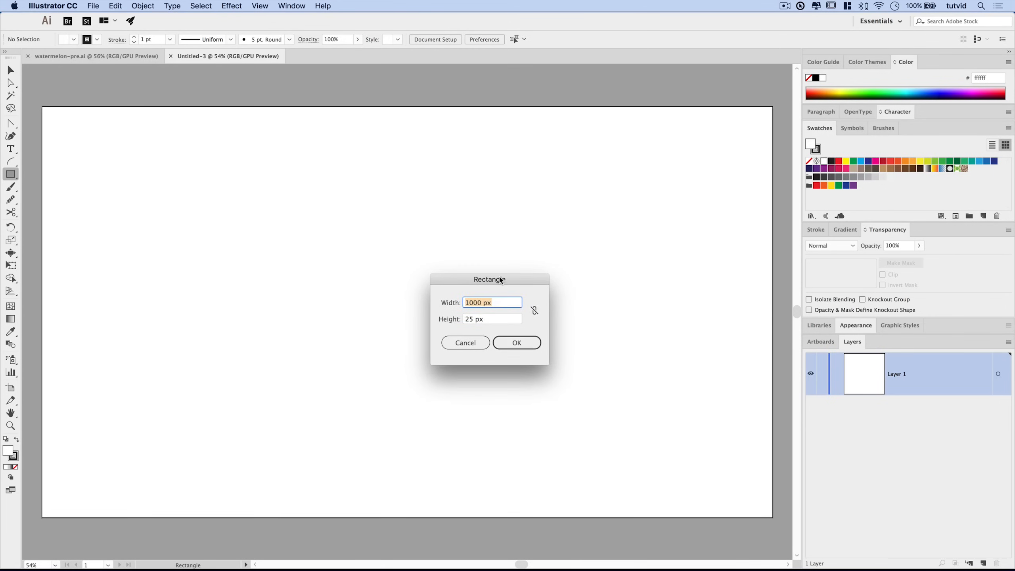
pyautogui.write('2560')
pyautogui.press('Tab')
pyautogui.write('1')
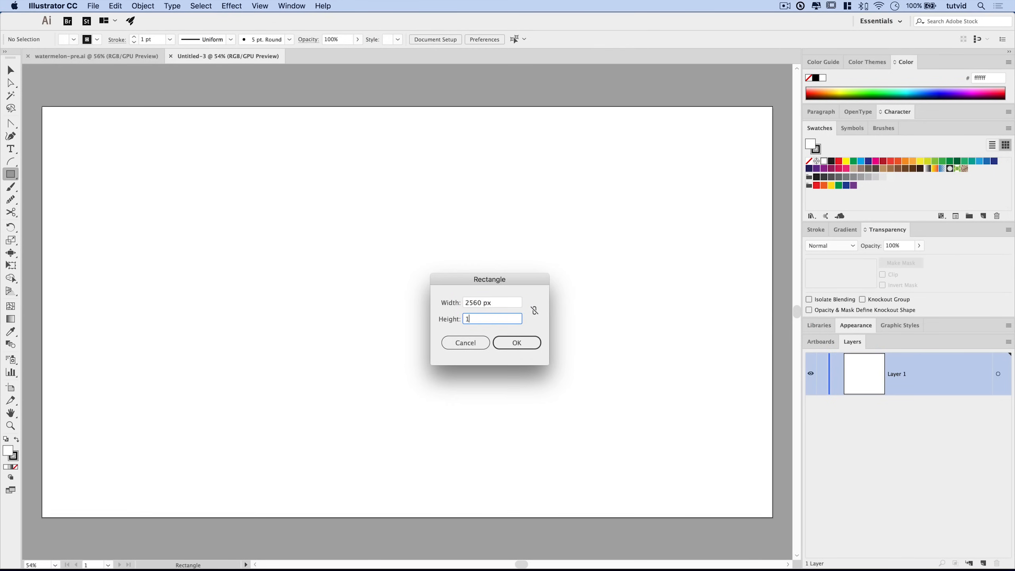
pyautogui.write('440')
pyautogui.press('Return')
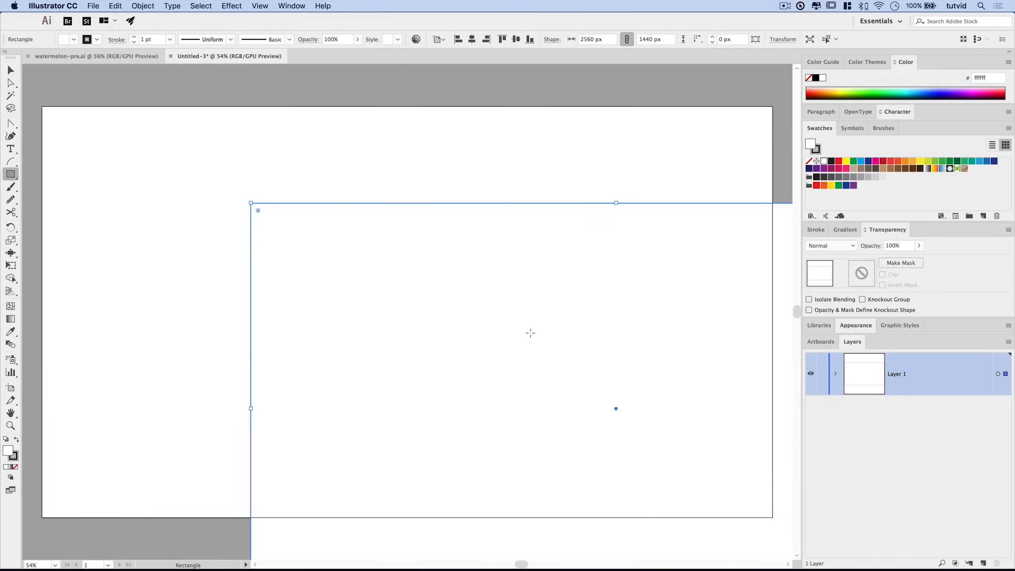
# Center the rectangle horizontally and vertically on the artboard, with alignment set to Align to Artboard.
pyautogui.click(10, 70)
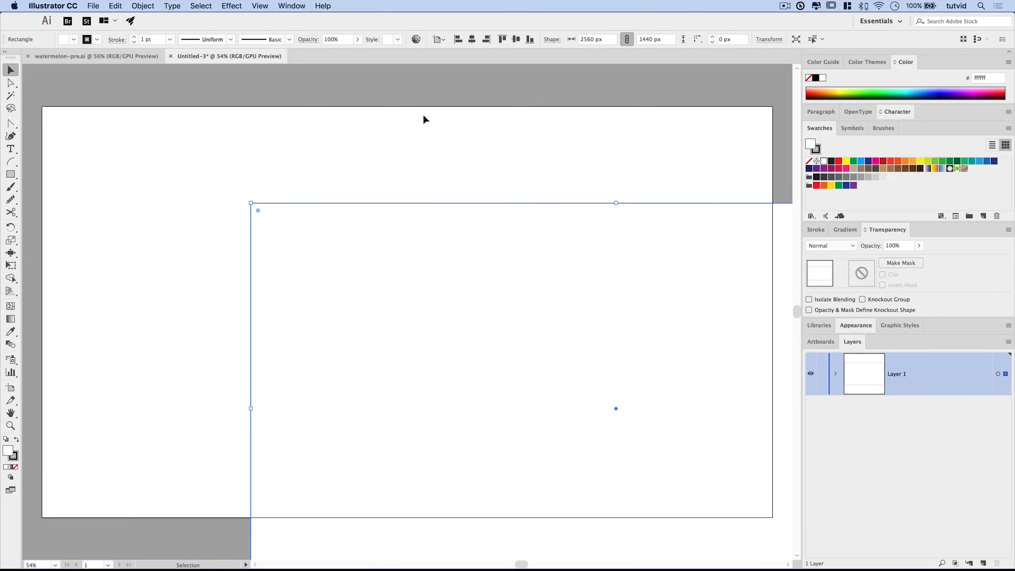
pyautogui.click(472, 39)
pyautogui.click(515, 39)
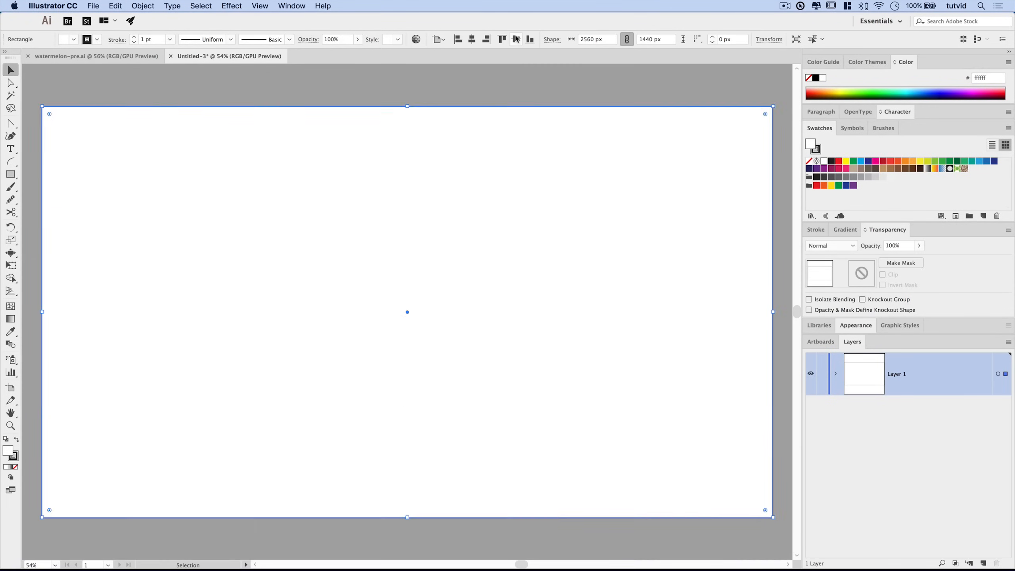
pyautogui.click(439, 39)
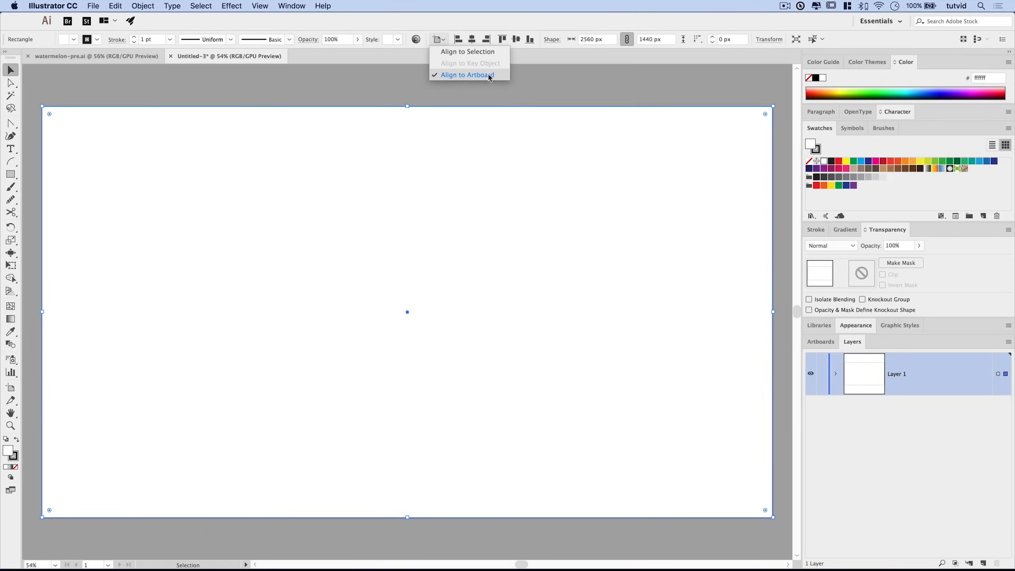
pyautogui.click(463, 75)
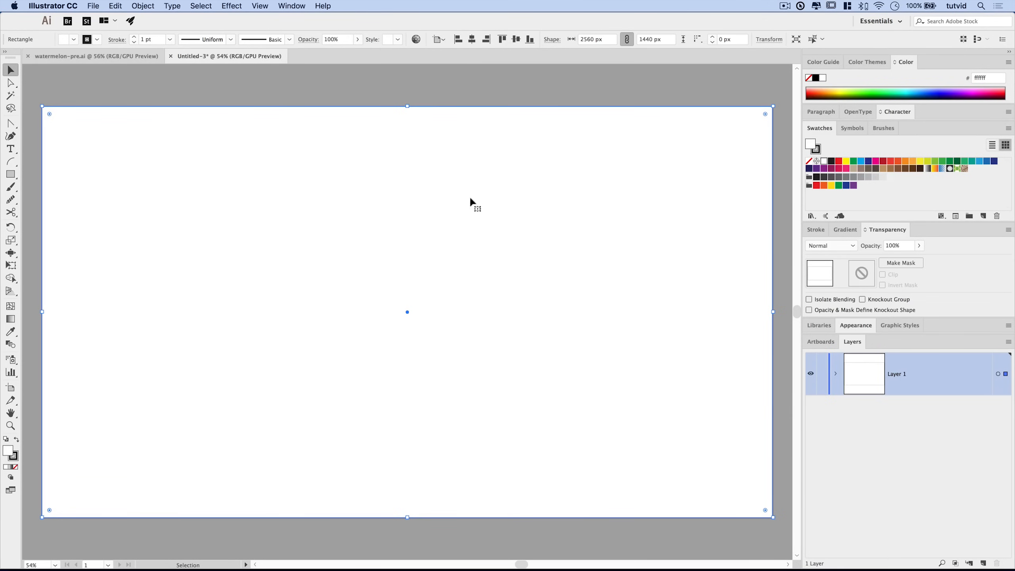
# Expand the toolbox to two columns and set the rectangle's stroke to None.
pyautogui.click(5, 52)
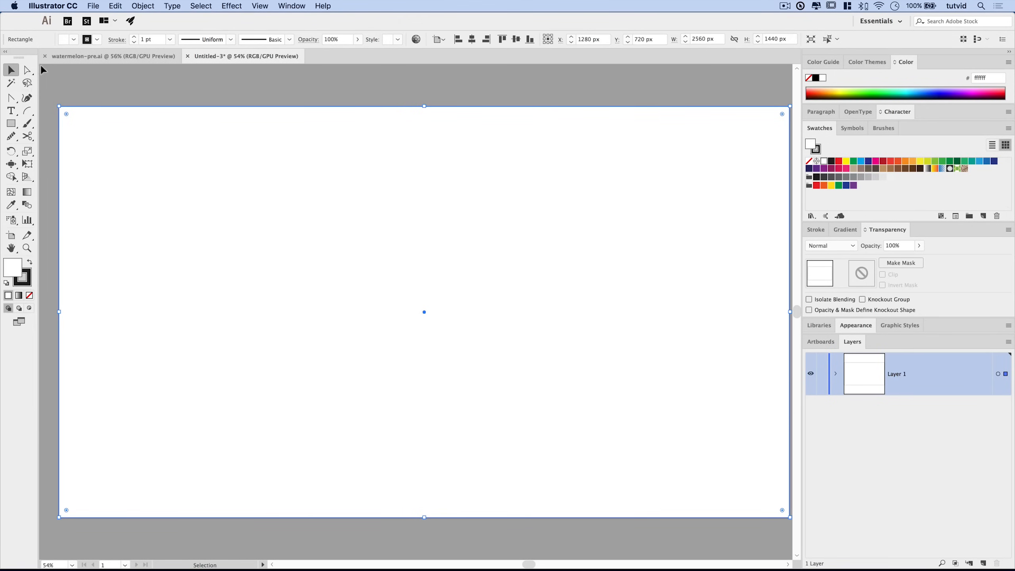
pyautogui.click(29, 273)
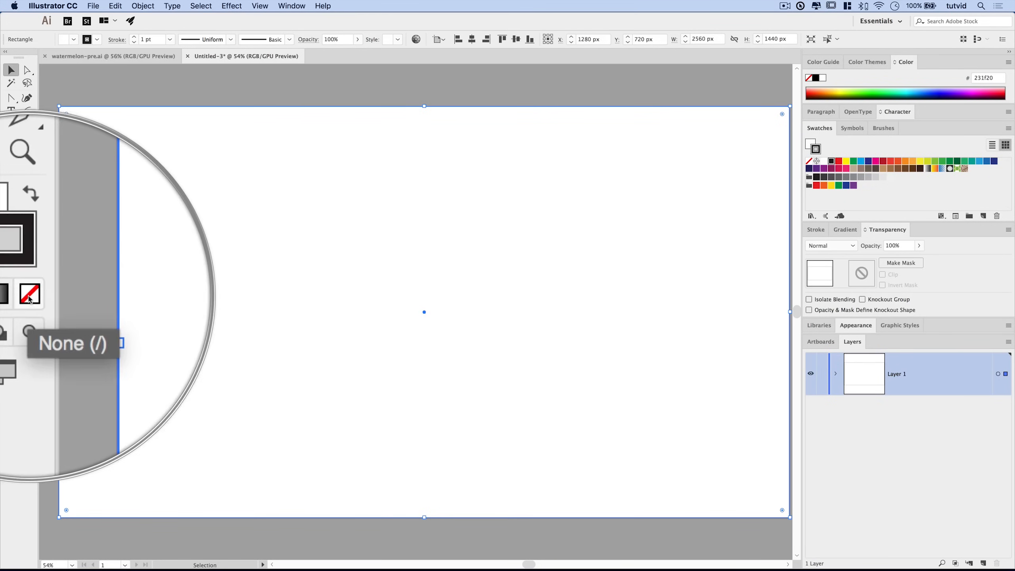
pyautogui.click(29, 295)
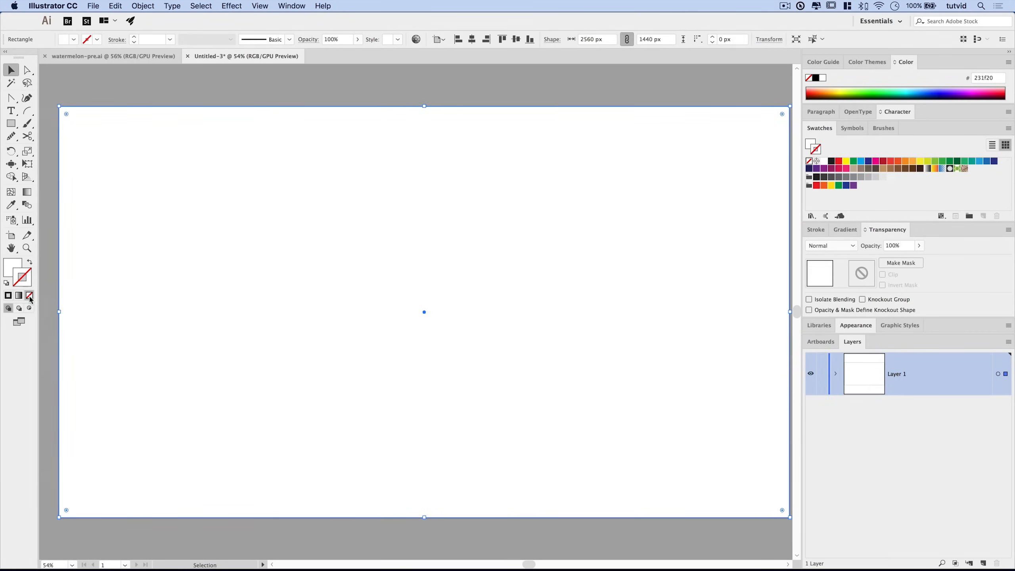
# Fill the rectangle with hex color 150923 and save that fill as a new swatch.
pyautogui.click(17, 270)
pyautogui.doubleClick(17, 270)
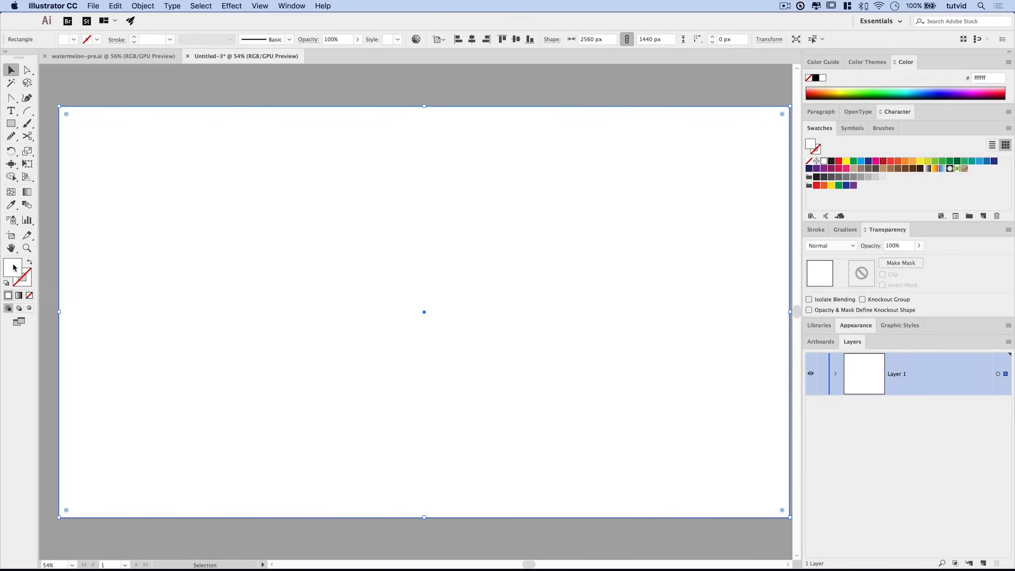
pyautogui.moveTo(885, 272); pyautogui.dragTo(499, 176)
pyautogui.doubleClick(576, 334)
pyautogui.write('150923')
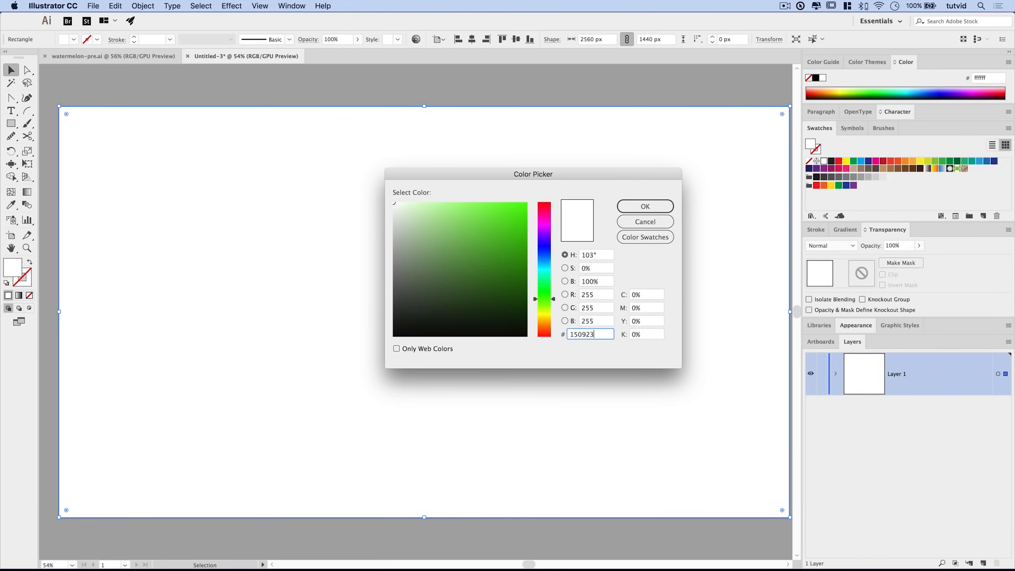
pyautogui.press('Tab')
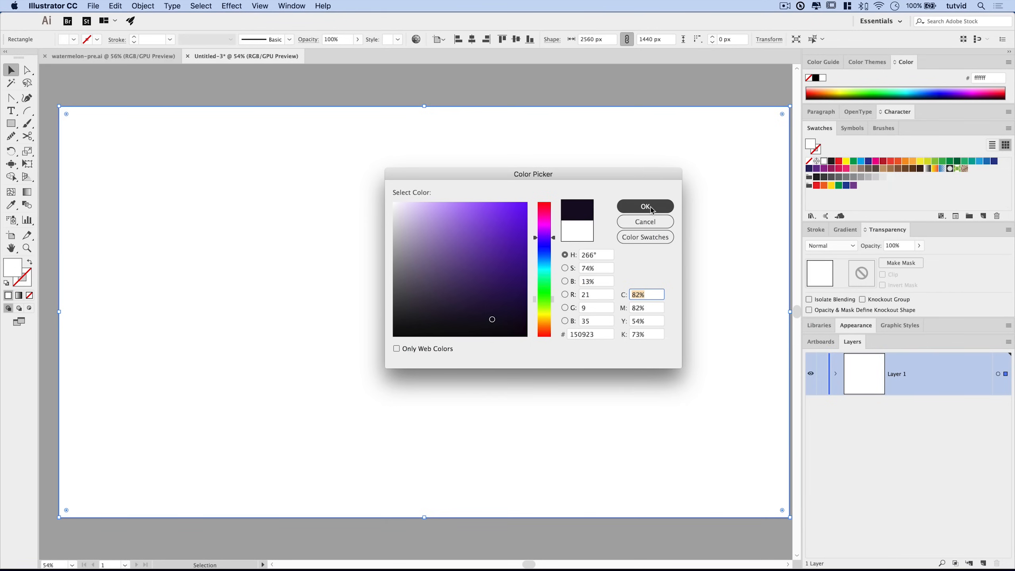
pyautogui.click(645, 206)
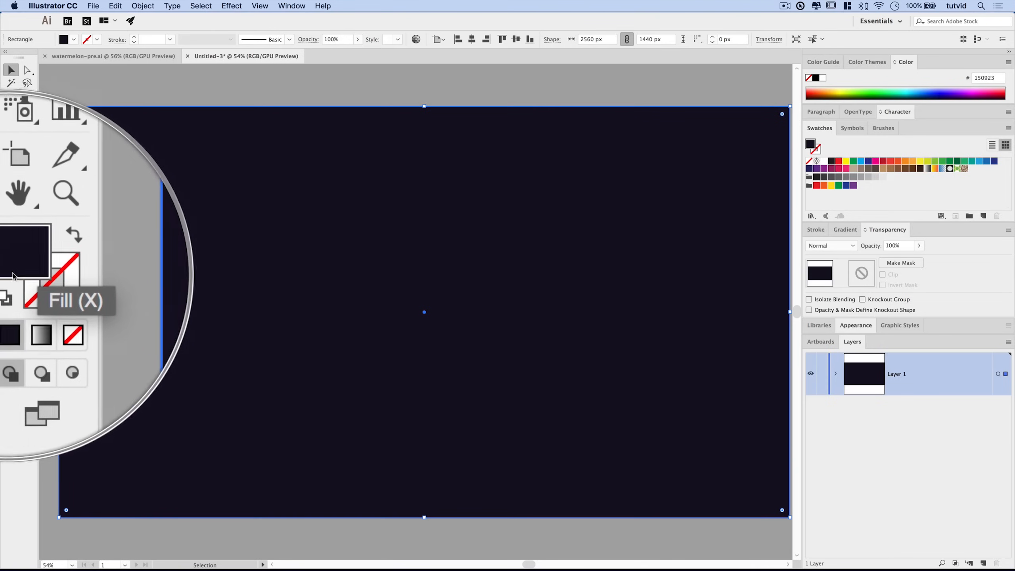
pyautogui.moveTo(12, 267); pyautogui.dragTo(975, 169)
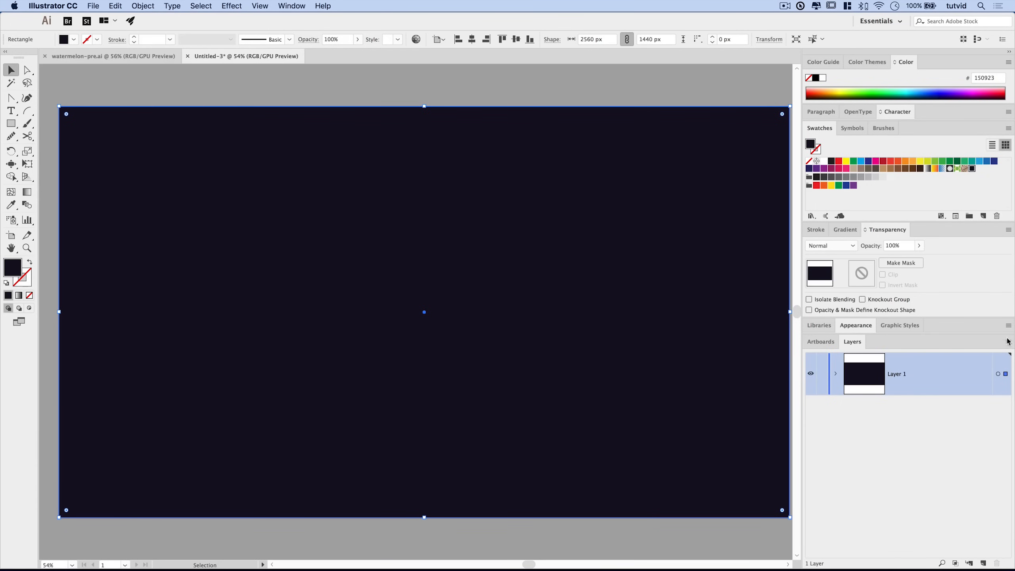
# Rename the rectangle's layer as BG and lock it.
pyautogui.doubleClick(897, 375)
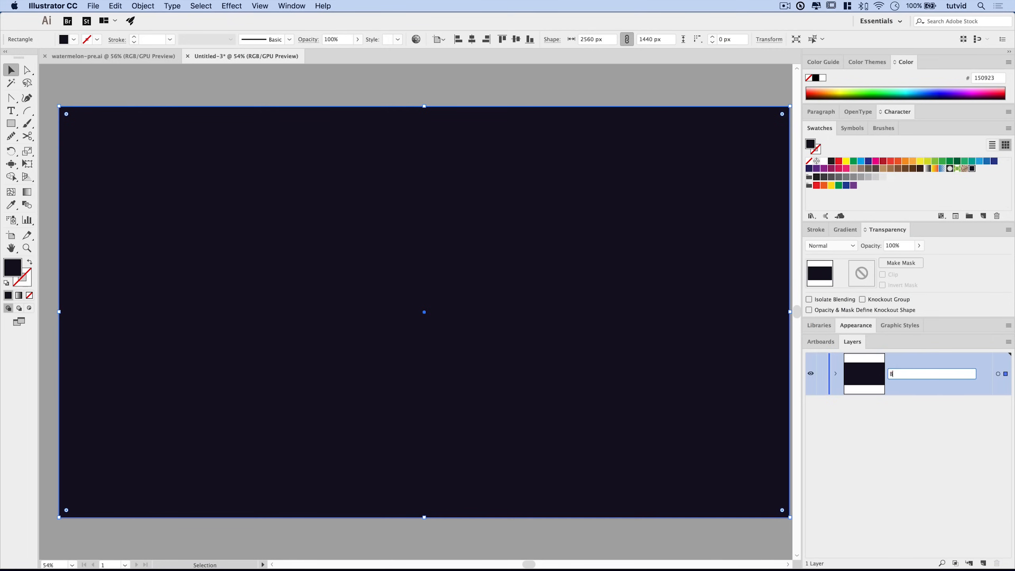
pyautogui.write('BG')
pyautogui.press('Return')
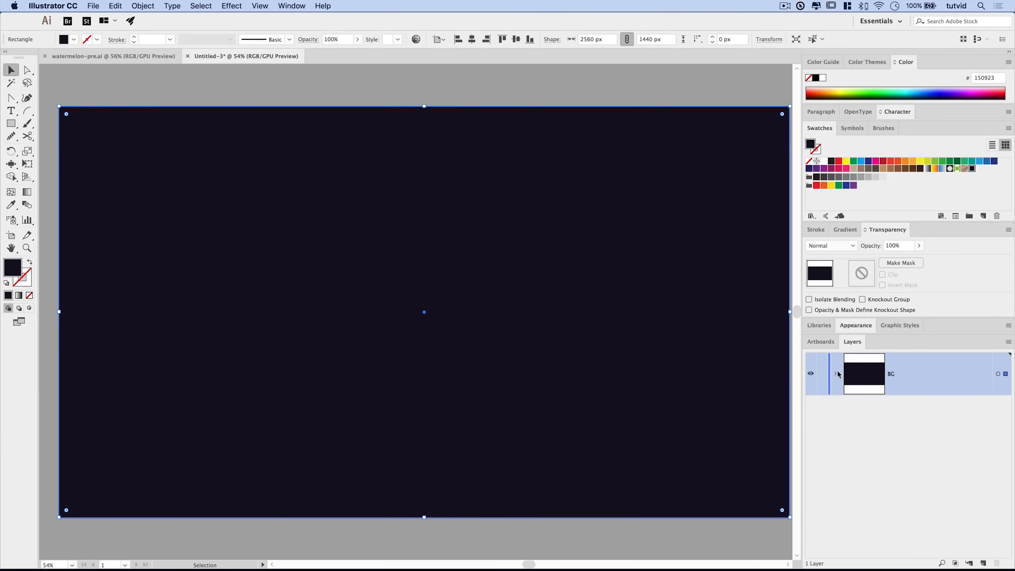
pyautogui.click(822, 375)
# Add a new layer above BG and name it Watermelon.
pyautogui.click(983, 563)
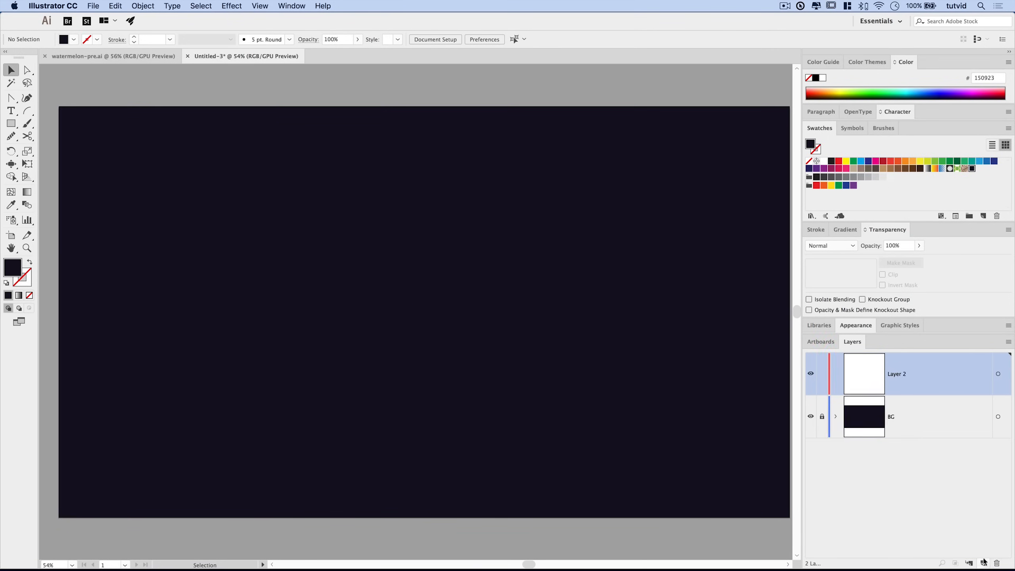
pyautogui.doubleClick(902, 380)
pyautogui.write('Wate')
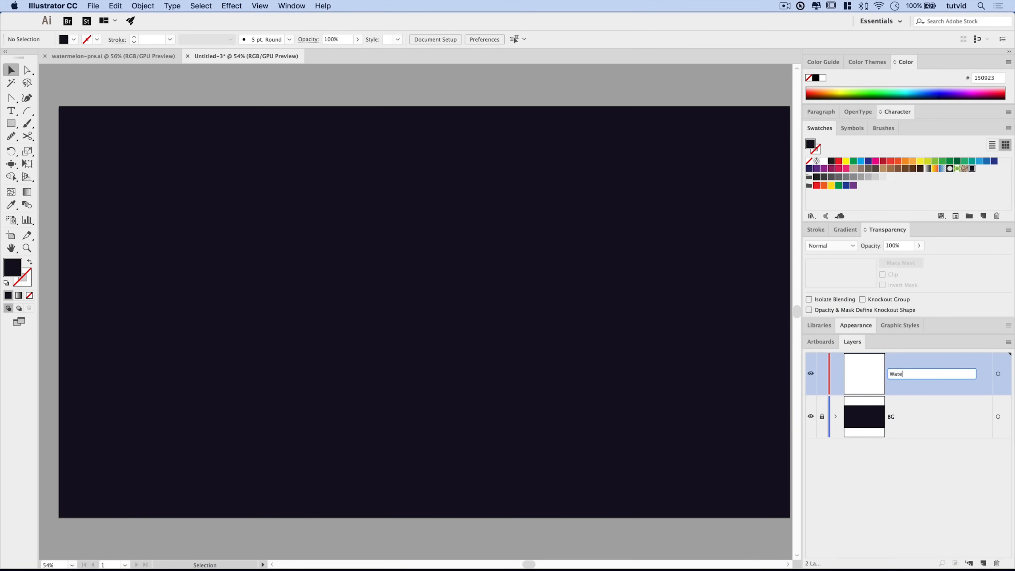
pyautogui.write('rmelon')
pyautogui.press('Return')
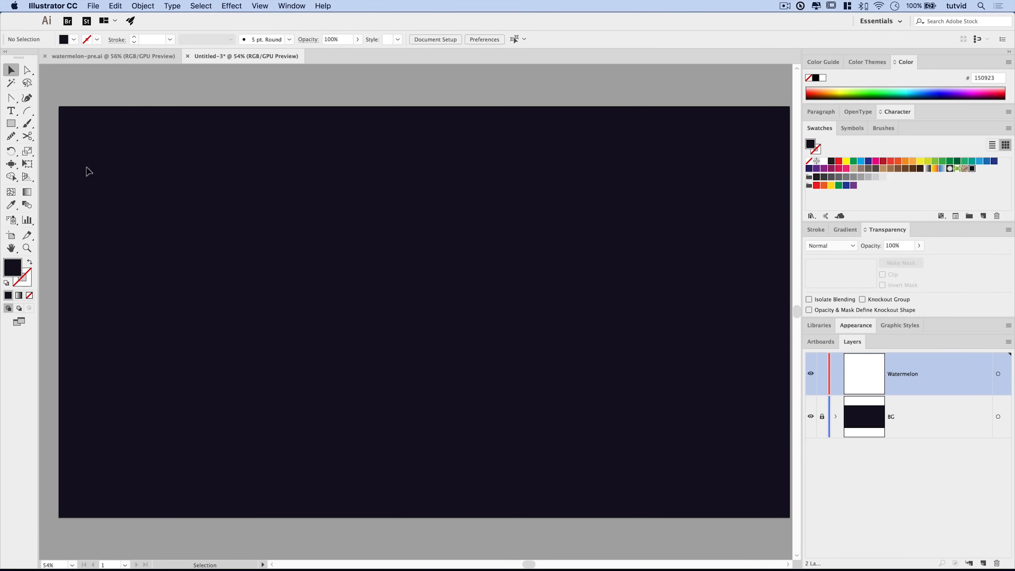
# Create a 550 by 550 px circle on the Watermelon layer with the Ellipse tool.
pyautogui.moveTo(15, 124); pyautogui.dragTo(71, 151)
pyautogui.click(395, 280)
pyautogui.moveTo(511, 349); pyautogui.dragTo(469, 313)
pyautogui.write('550')
pyautogui.press('Tab')
pyautogui.write('550')
pyautogui.press('Tab')
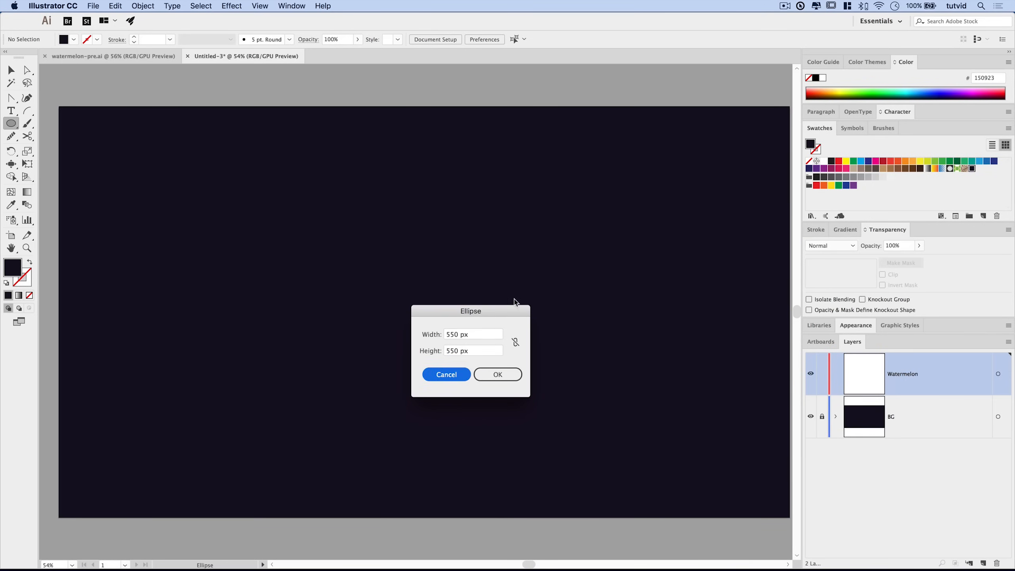
pyautogui.moveTo(510, 316); pyautogui.dragTo(486, 245)
pyautogui.click(485, 302)
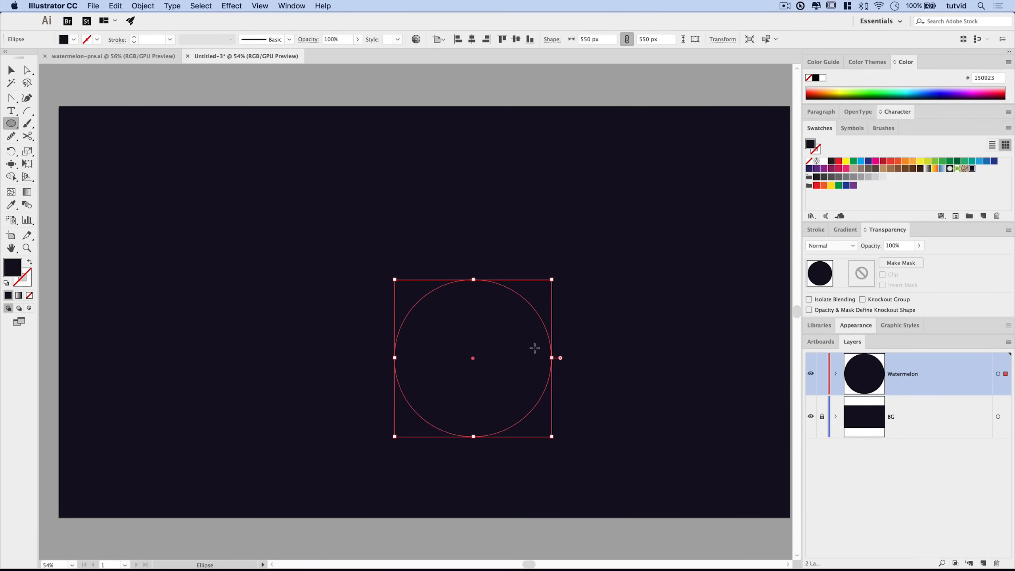
# Center the circle horizontally and vertically on the artboard.
pyautogui.click(473, 38)
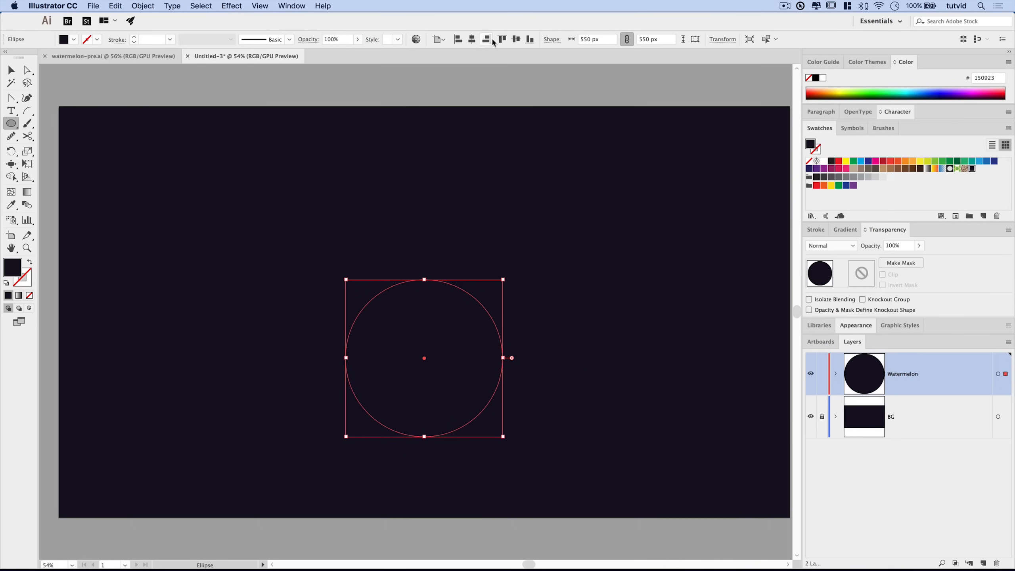
pyautogui.click(515, 39)
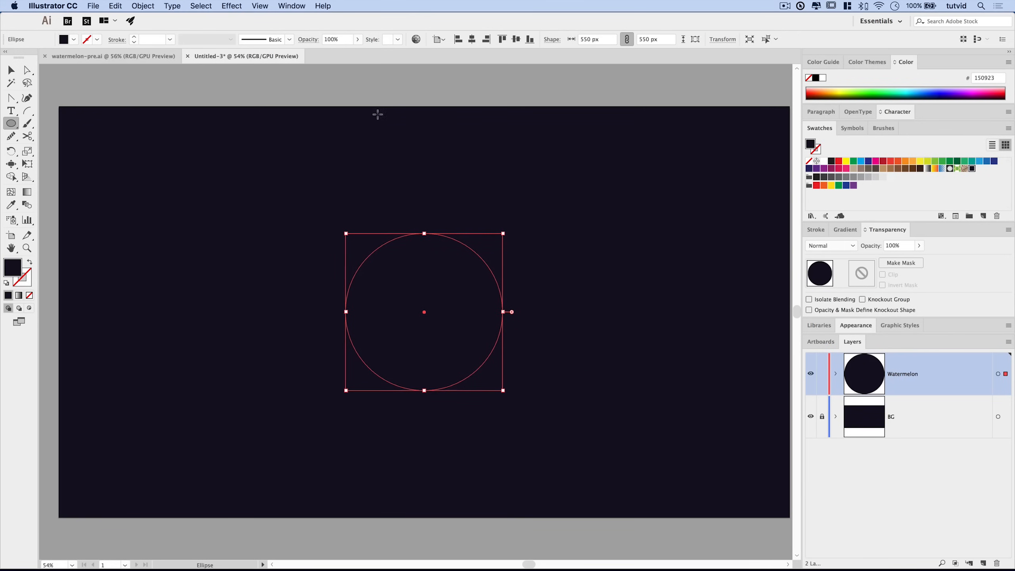
pyautogui.press('space')
pyautogui.moveTo(614, 295); pyautogui.dragTo(604, 300)
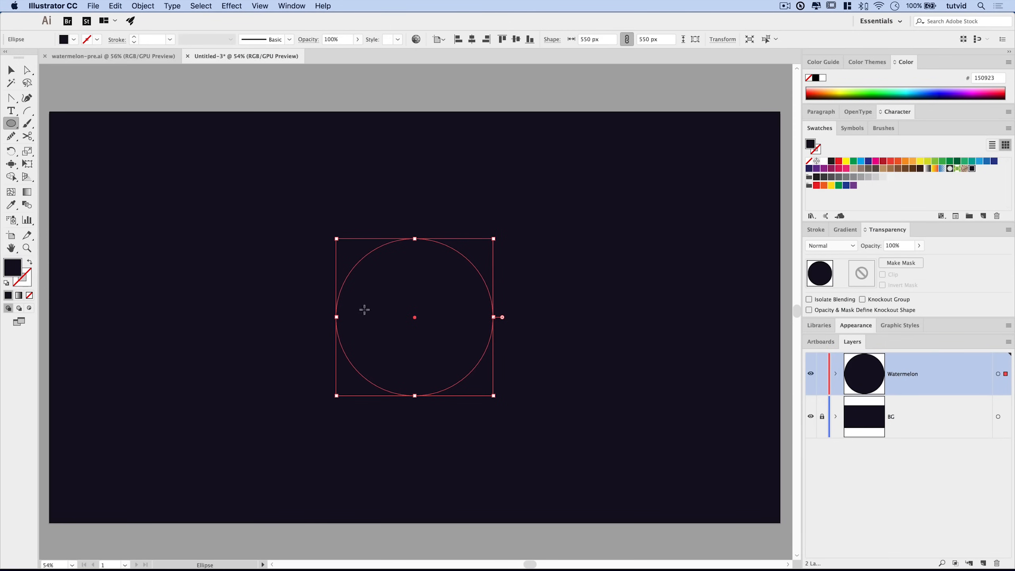
# Fill the circle with hex color 44c614 and save that green as a new swatch.
pyautogui.doubleClick(12, 274)
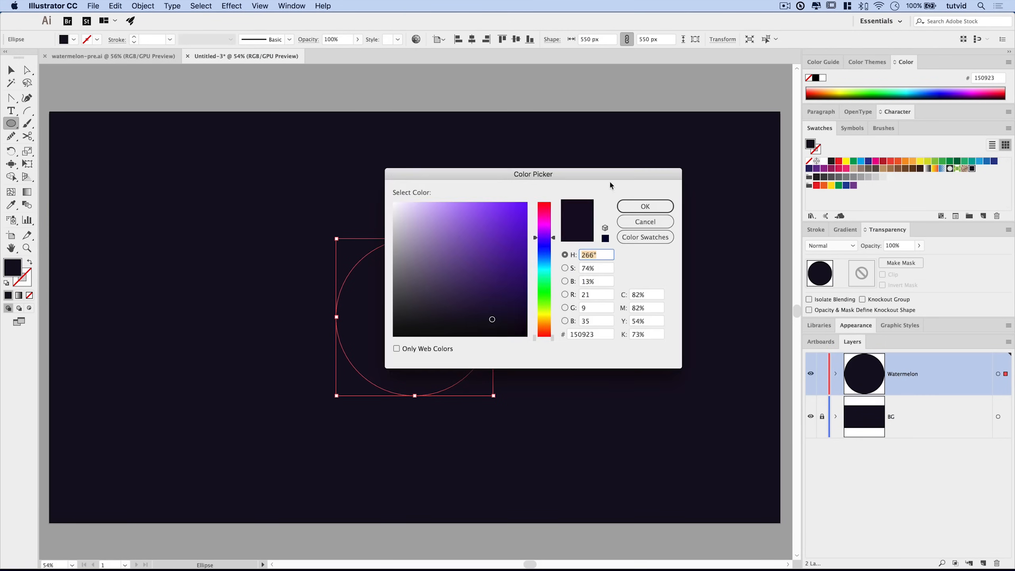
pyautogui.moveTo(597, 175); pyautogui.dragTo(664, 186)
pyautogui.click(652, 346)
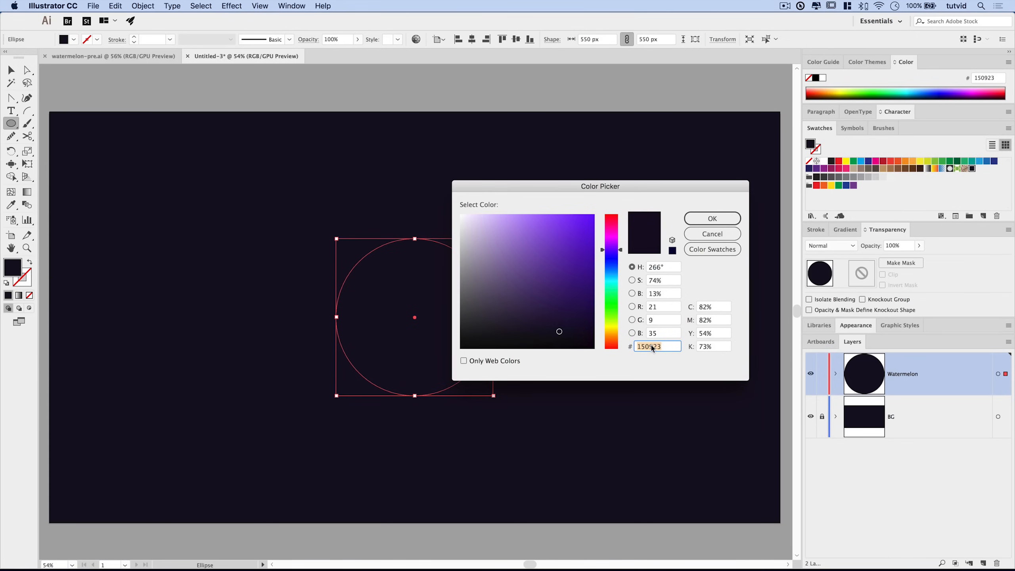
pyautogui.write('44c614')
pyautogui.press('Tab')
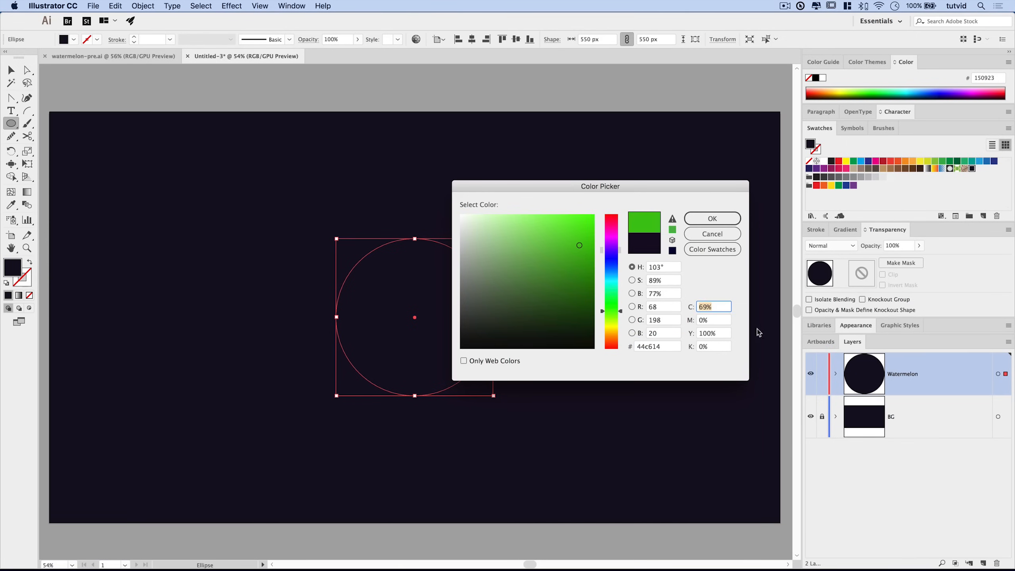
pyautogui.click(712, 219)
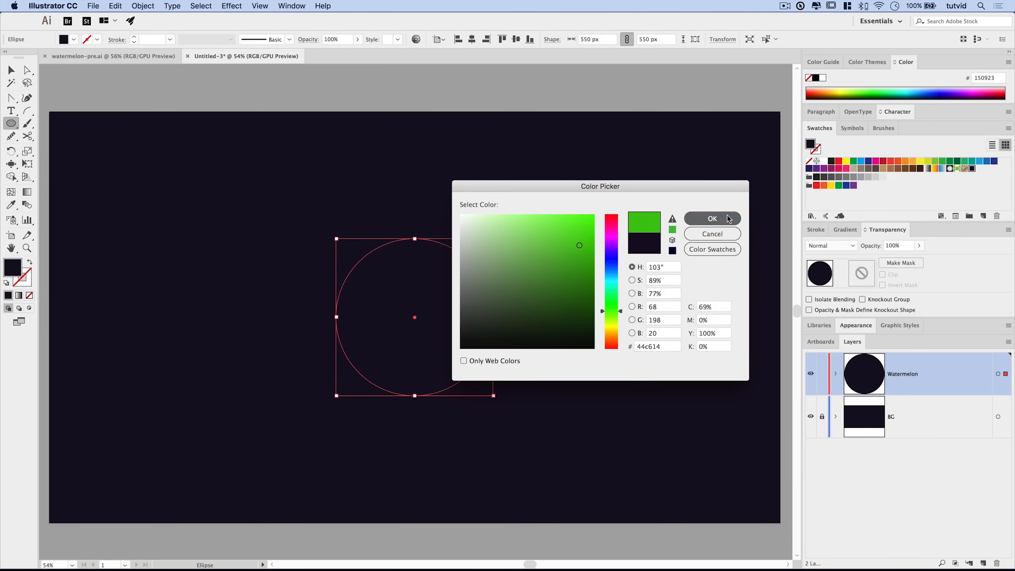
pyautogui.moveTo(15, 271); pyautogui.dragTo(979, 170)
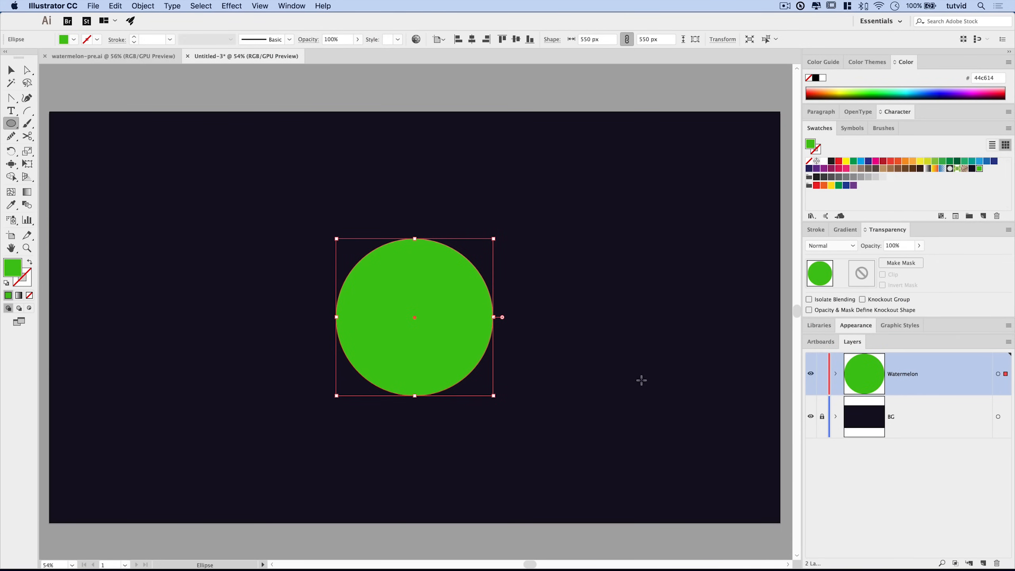
# Offset the green circle's path by -20 px with Miter joins, previewing the result, to make a smaller inner circle.
pyautogui.click(12, 70)
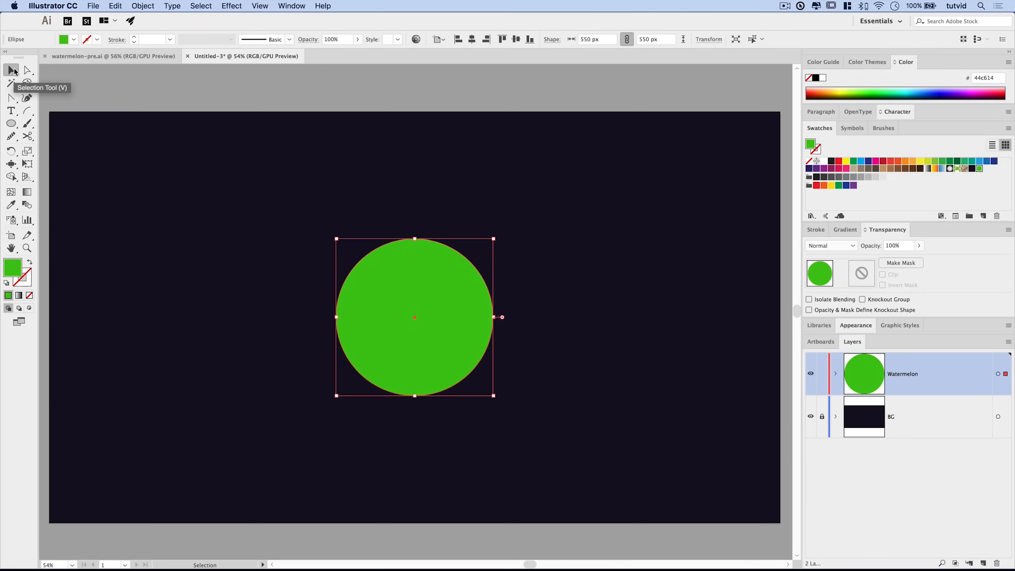
pyautogui.click(141, 5)
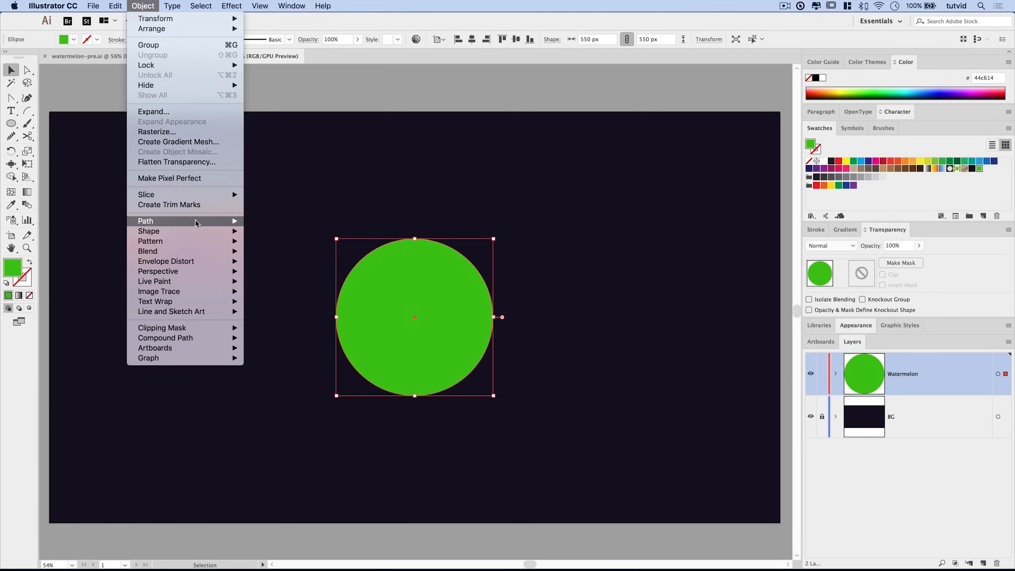
pyautogui.moveTo(198, 223)
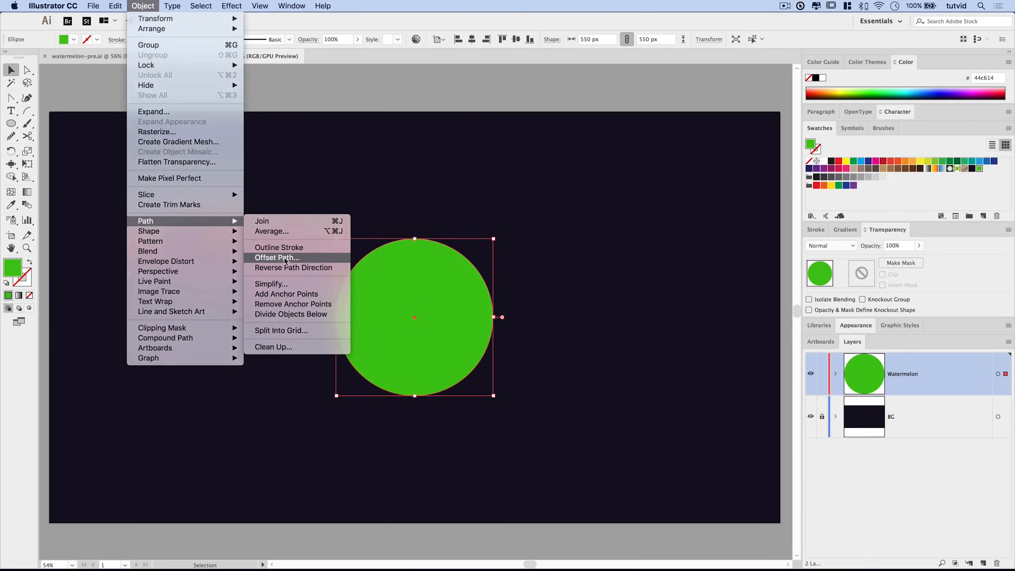
pyautogui.click(286, 257)
pyautogui.moveTo(956, 399); pyautogui.dragTo(584, 215)
pyautogui.click(615, 239)
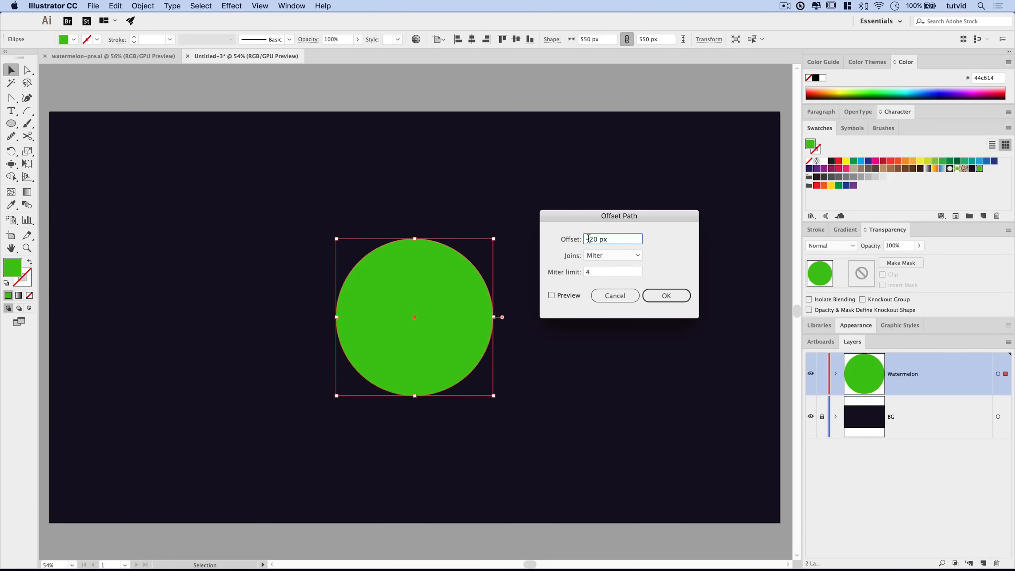
pyautogui.moveTo(625, 212); pyautogui.dragTo(627, 185)
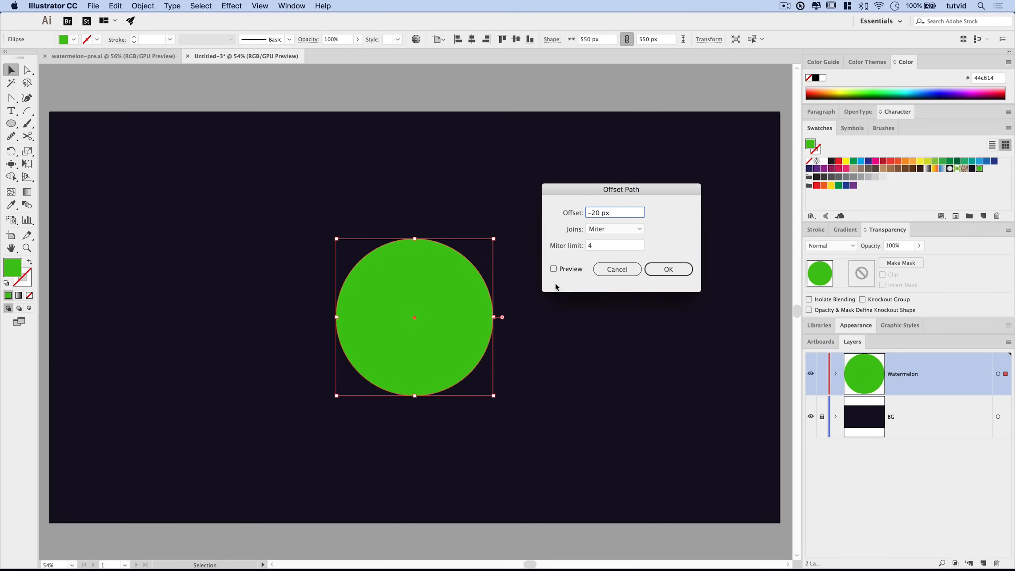
pyautogui.click(554, 269)
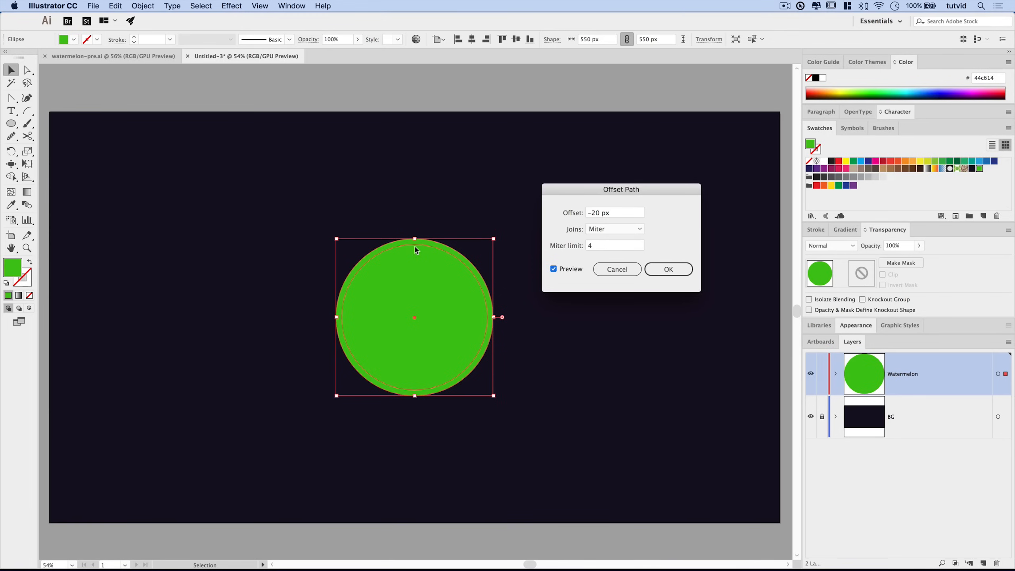
pyautogui.click(685, 275)
pyautogui.click(683, 274)
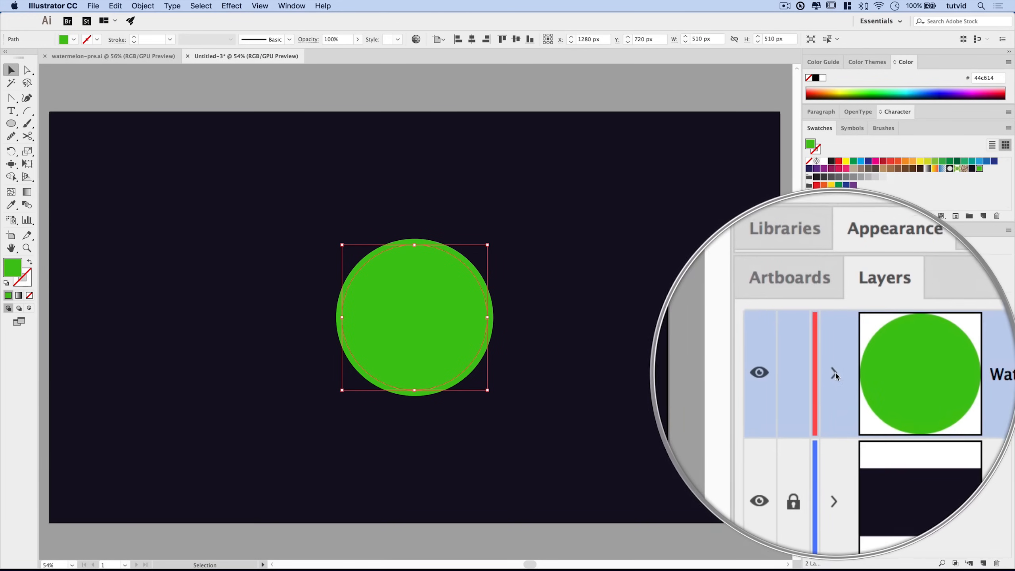
# Expand the Watermelon layer's contents, toggle the inner circle's visibility to identify it, and select it.
pyautogui.click(836, 374)
pyautogui.click(912, 412)
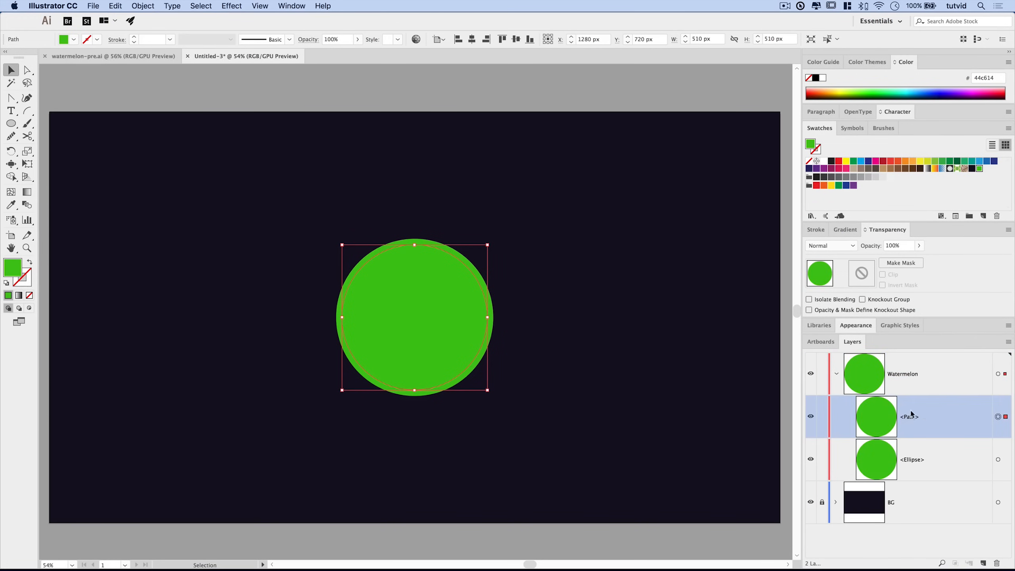
pyautogui.click(811, 417)
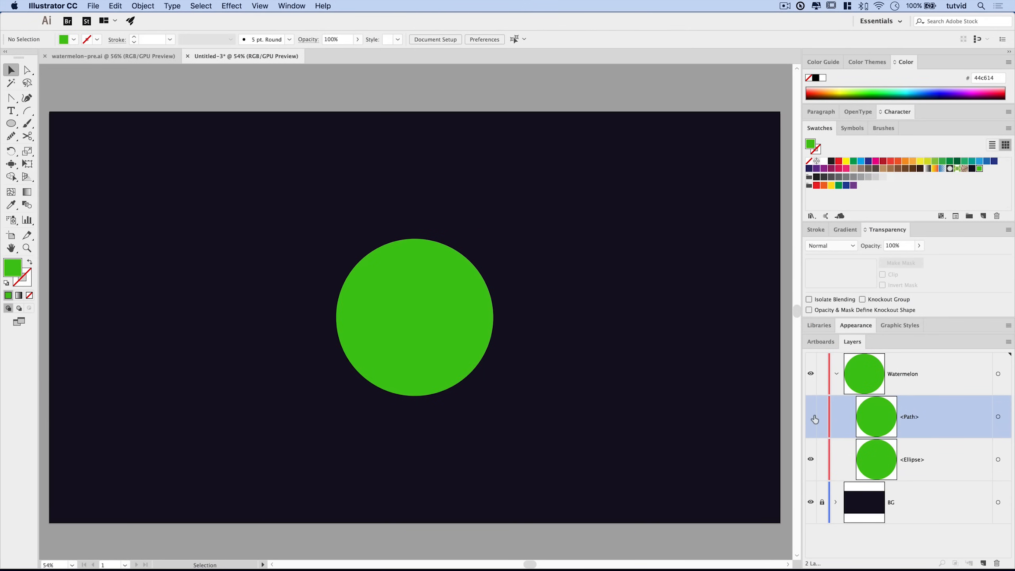
pyautogui.click(997, 416)
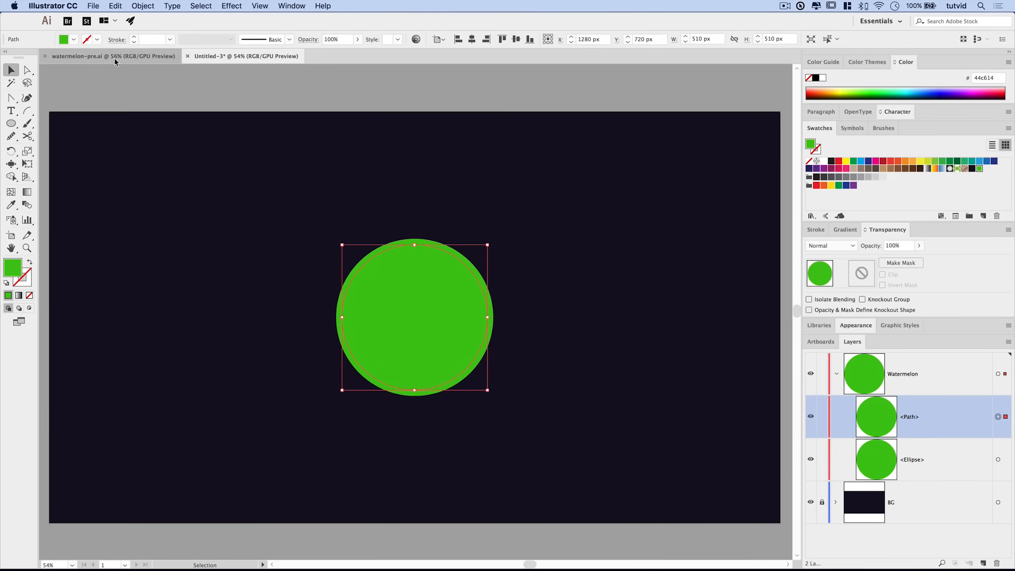
# Check the finished watermelon-pre.ai artwork for reference and fill the inner circle with hex color fff6cc.
pyautogui.click(107, 58)
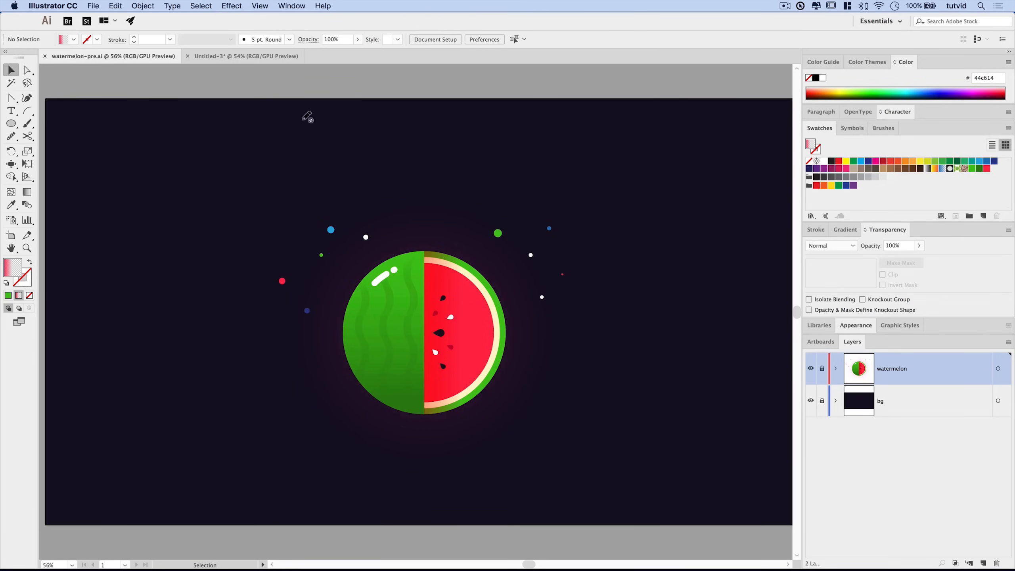
pyautogui.click(260, 56)
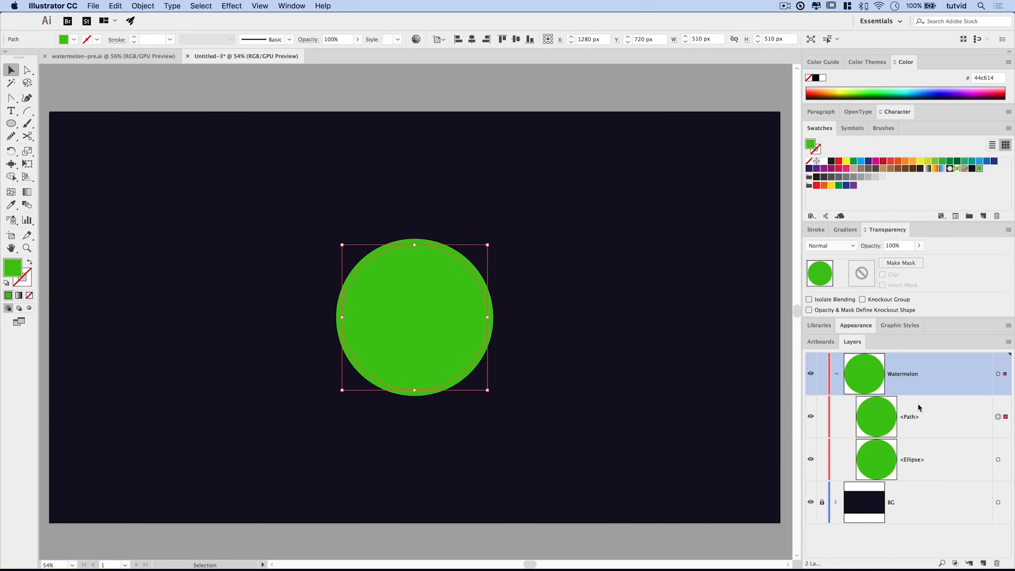
pyautogui.doubleClick(18, 267)
pyautogui.doubleClick(652, 347)
pyautogui.write('fff6cc')
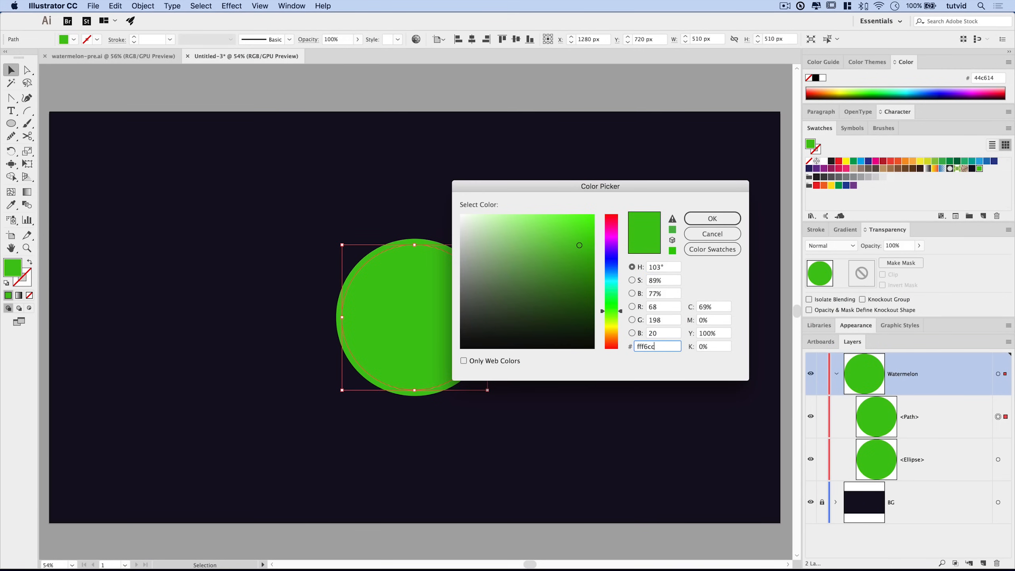
pyautogui.press('Tab')
pyautogui.moveTo(665, 196); pyautogui.dragTo(729, 202)
pyautogui.click(781, 227)
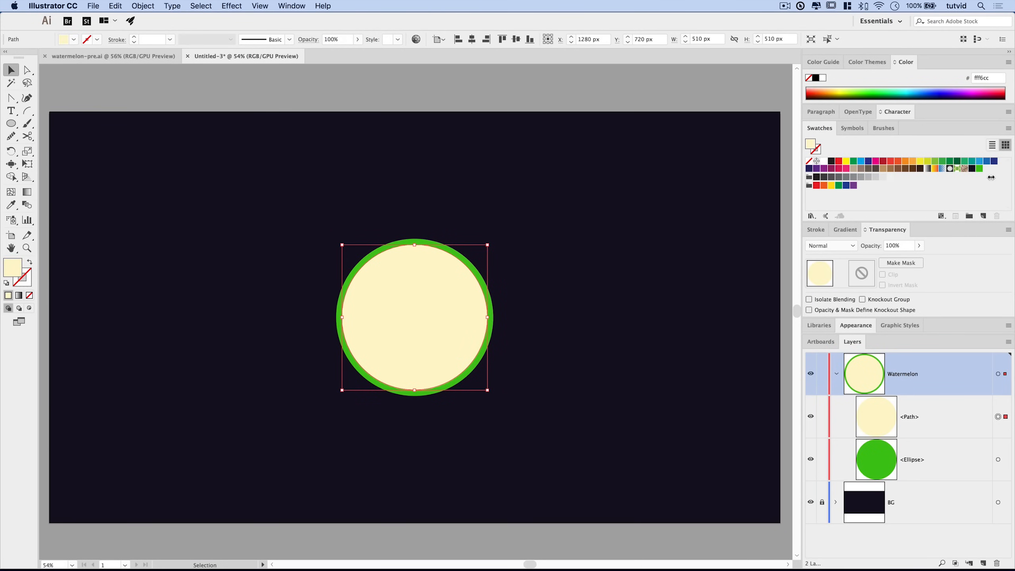
# Save the cream fill as a new RGB process color swatch and deselect the circle.
pyautogui.click(983, 216)
pyautogui.moveTo(698, 270); pyautogui.dragTo(665, 215)
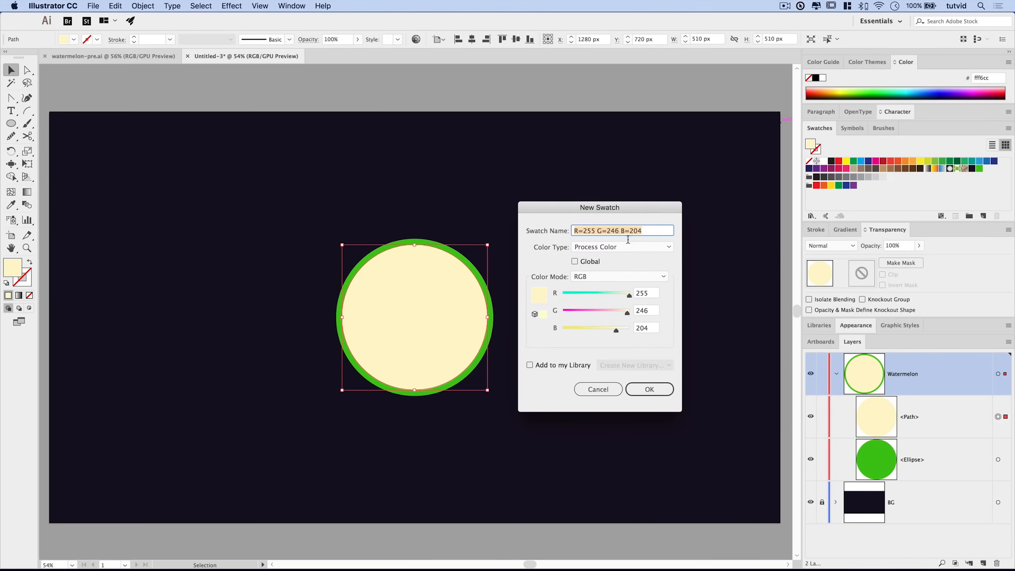
pyautogui.click(652, 400)
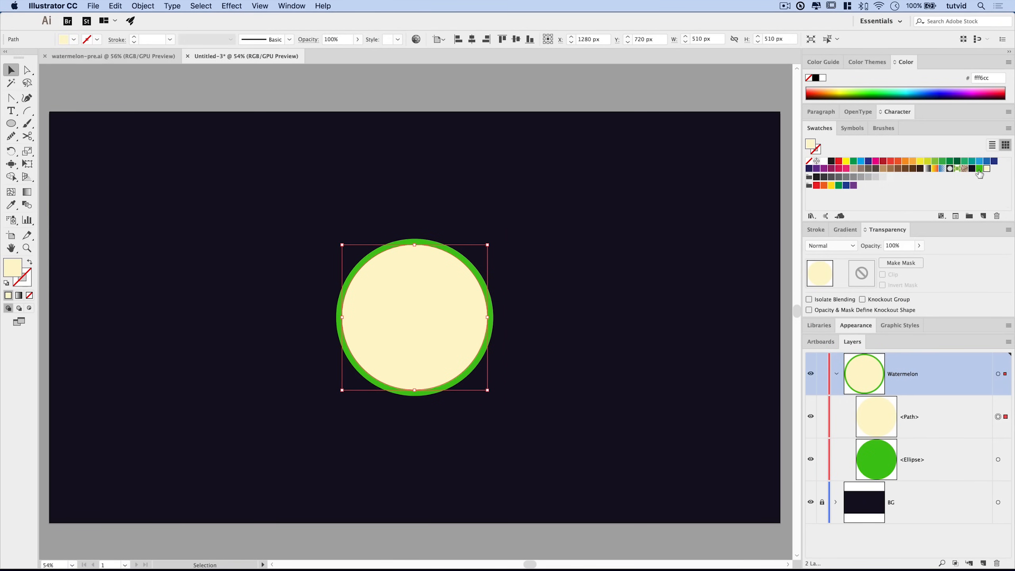
pyautogui.click(552, 347)
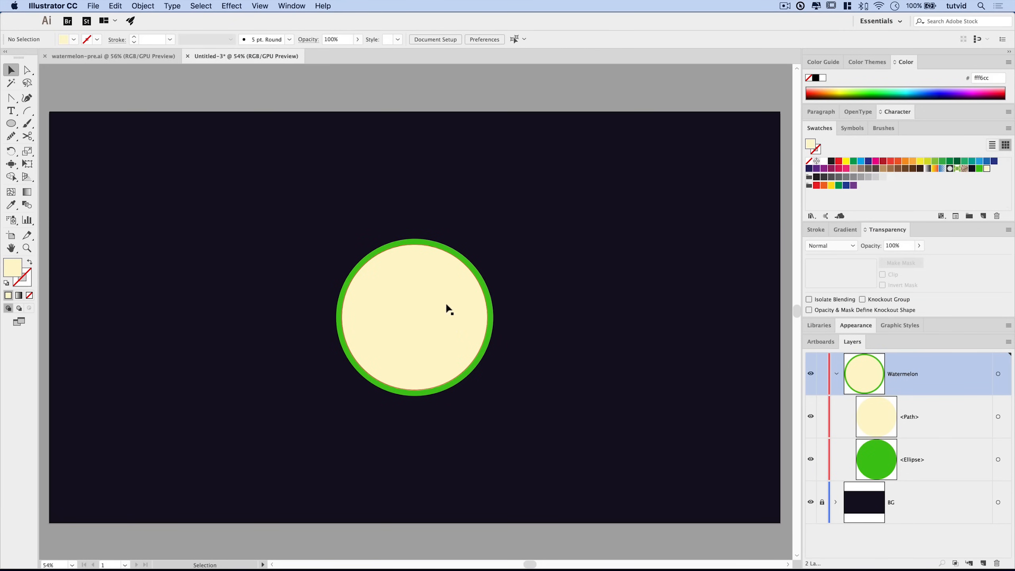
# Offset the cream circle's path by -20 px to make a third, smaller circle inside it.
pyautogui.click(425, 300)
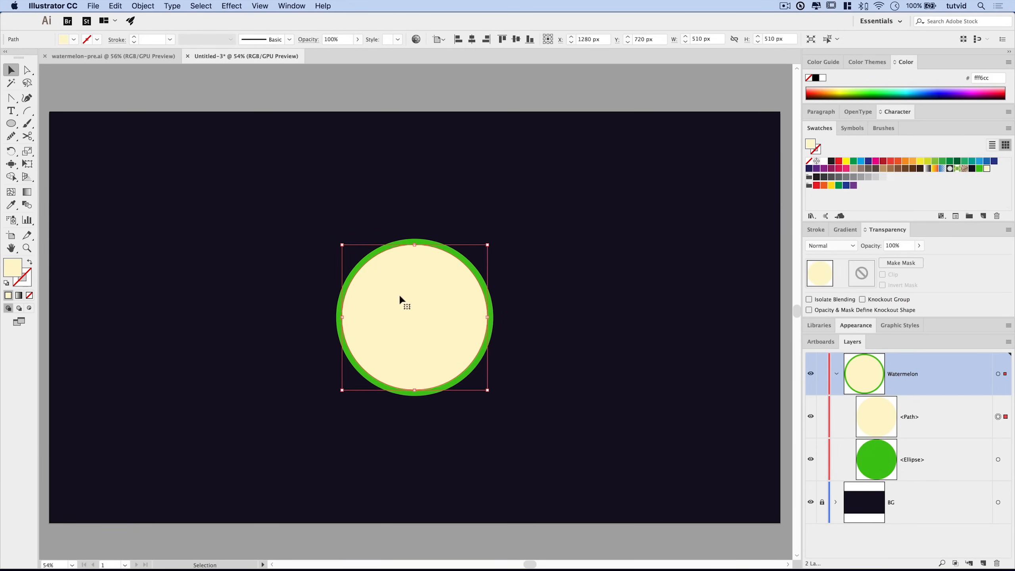
pyautogui.click(143, 5)
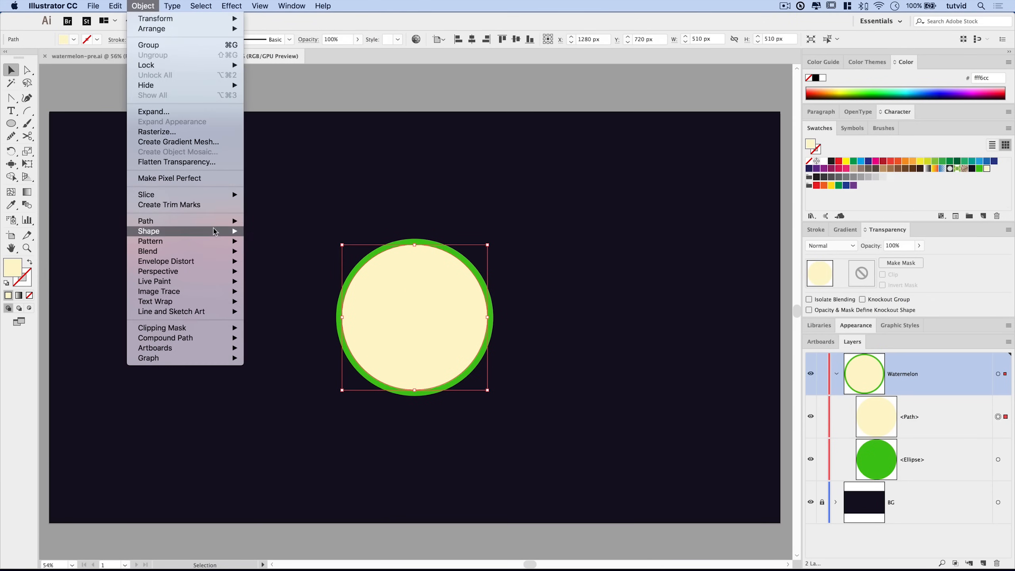
pyautogui.moveTo(209, 223)
pyautogui.click(295, 257)
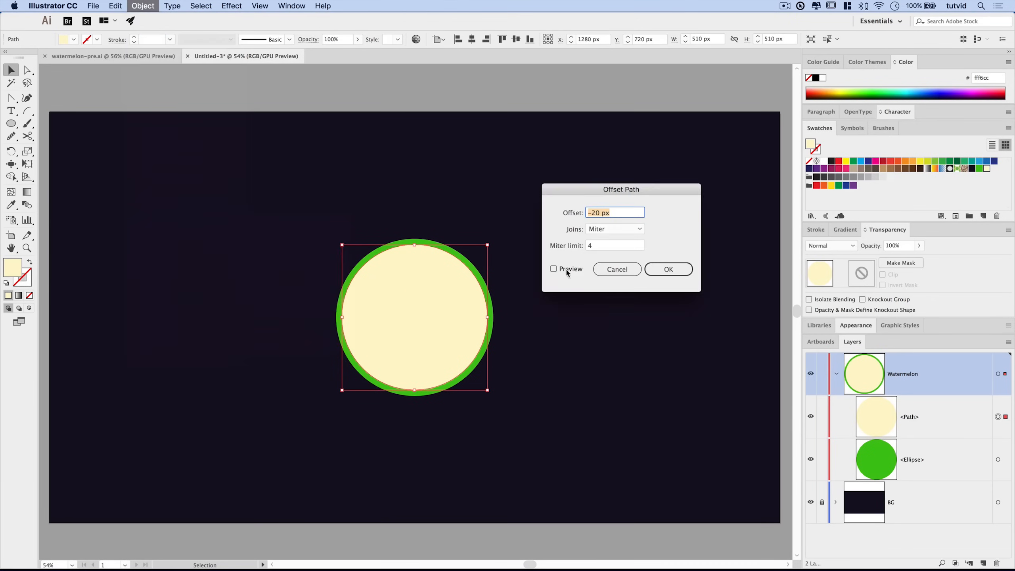
pyautogui.click(676, 271)
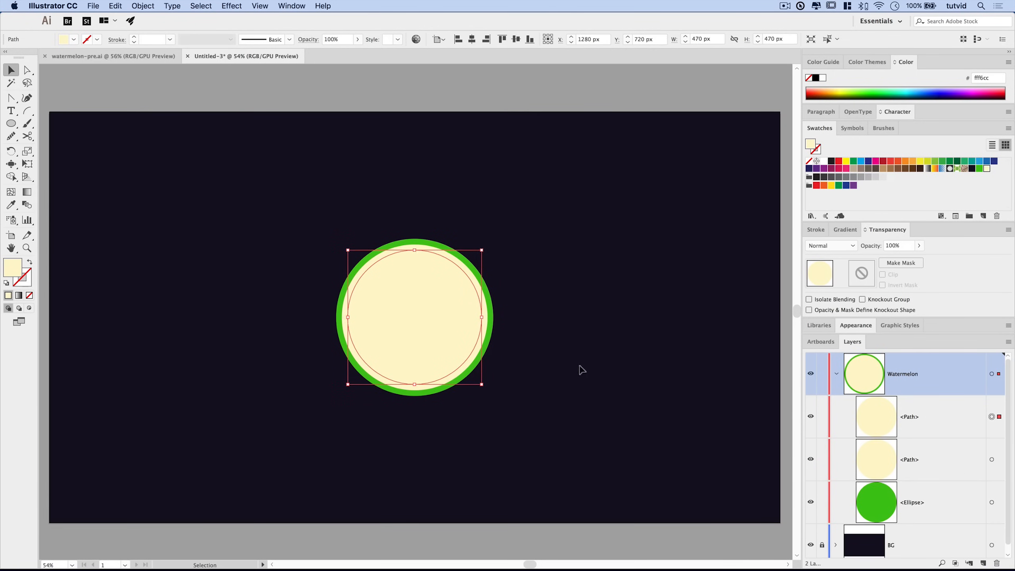
# Fill the innermost circle with hex color ff2449 and save that red as a new swatch.
pyautogui.doubleClick(14, 272)
pyautogui.click(712, 353)
pyautogui.write('ff2449')
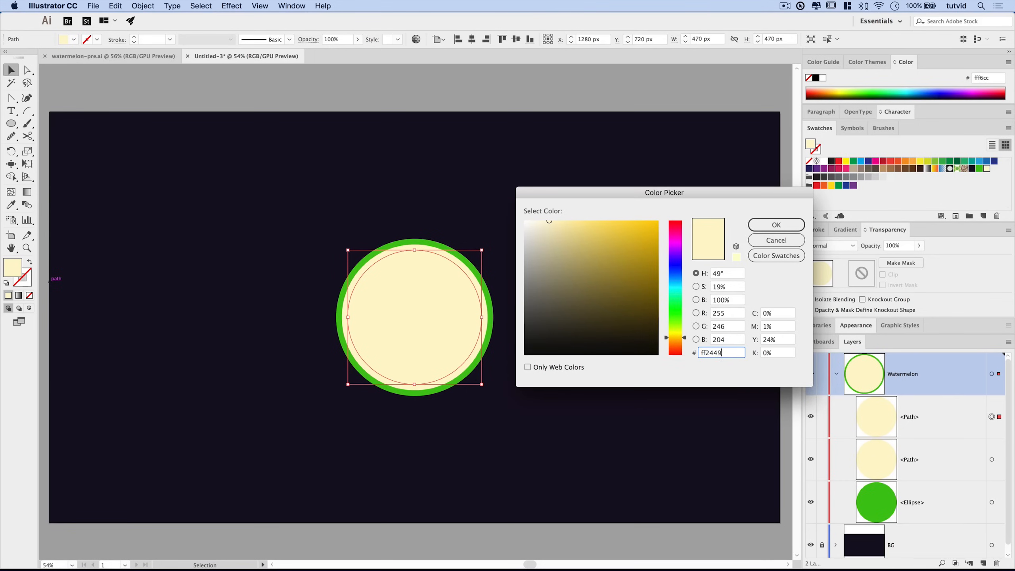
pyautogui.press('Tab')
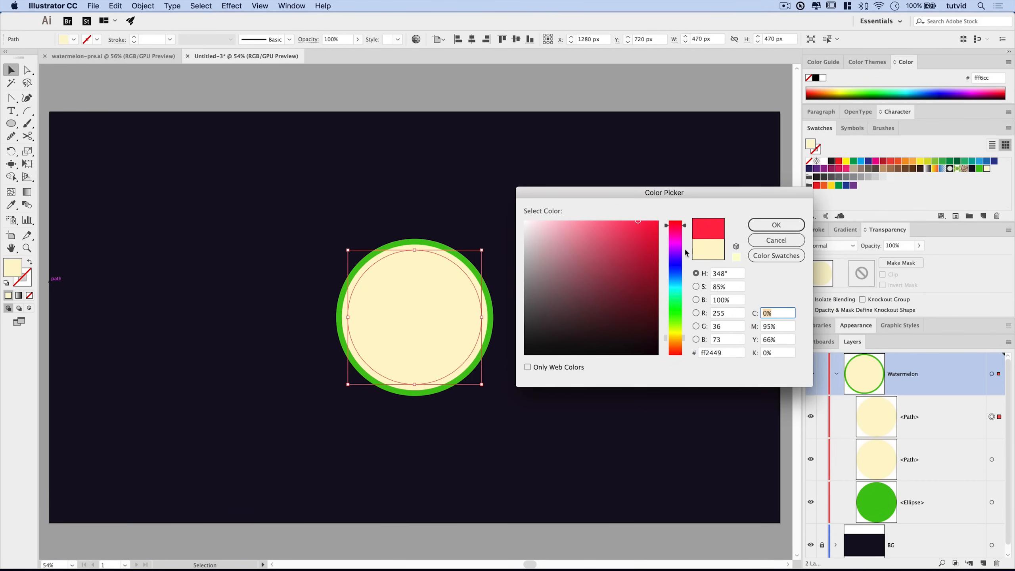
pyautogui.click(776, 225)
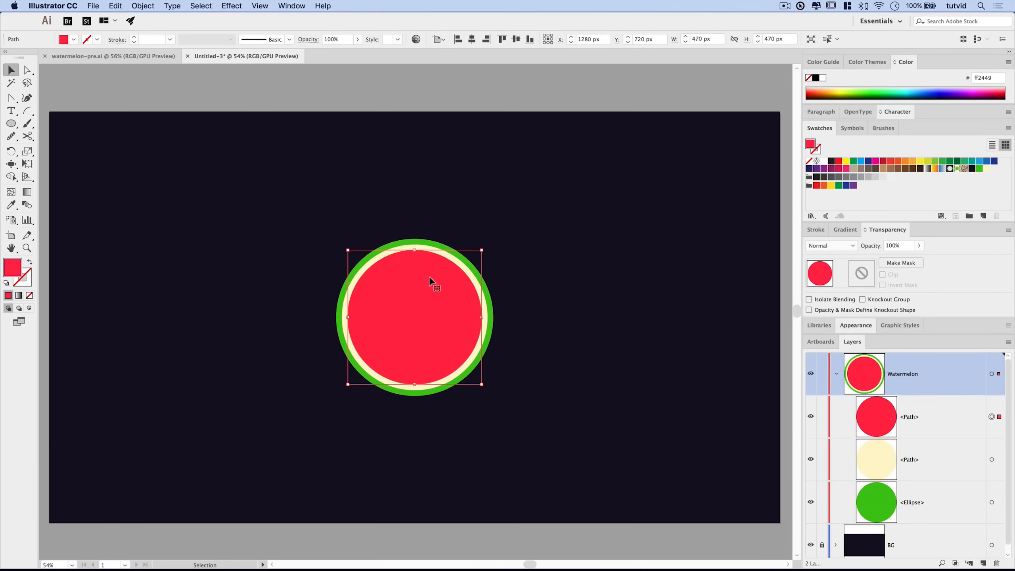
pyautogui.click(565, 332)
pyautogui.moveTo(12, 268); pyautogui.dragTo(996, 171)
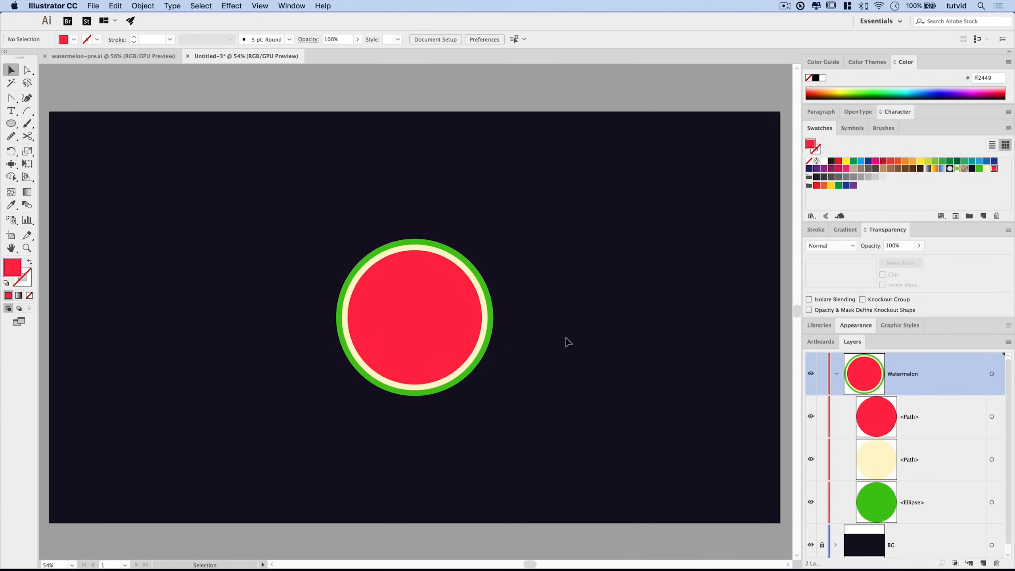
# Copy the outer green circle and paste the duplicate directly in front of it.
pyautogui.click(451, 255)
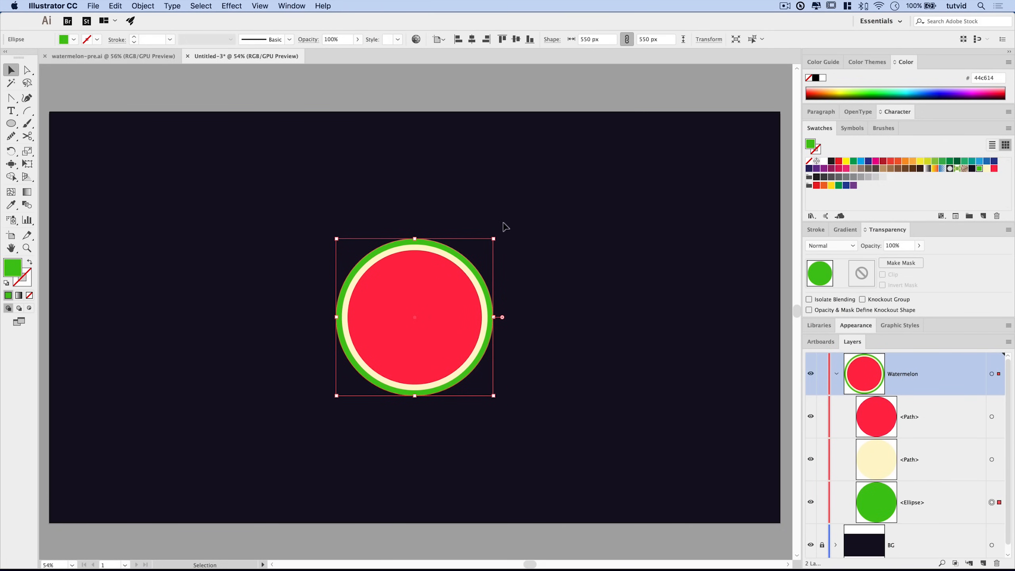
pyautogui.press('super+c')
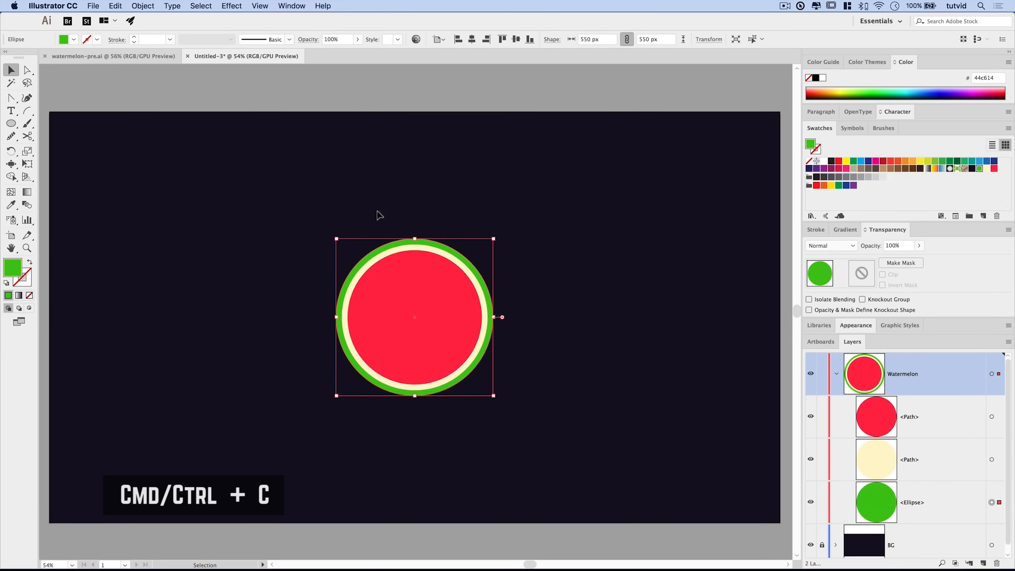
pyautogui.click(118, 8)
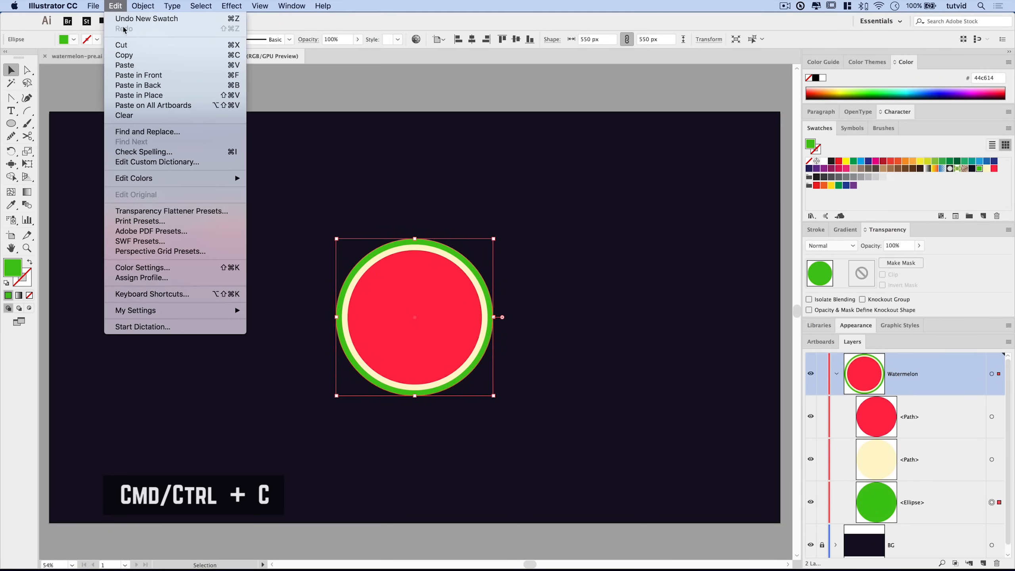
pyautogui.click(139, 76)
pyautogui.scroll(-2, 931, 520)
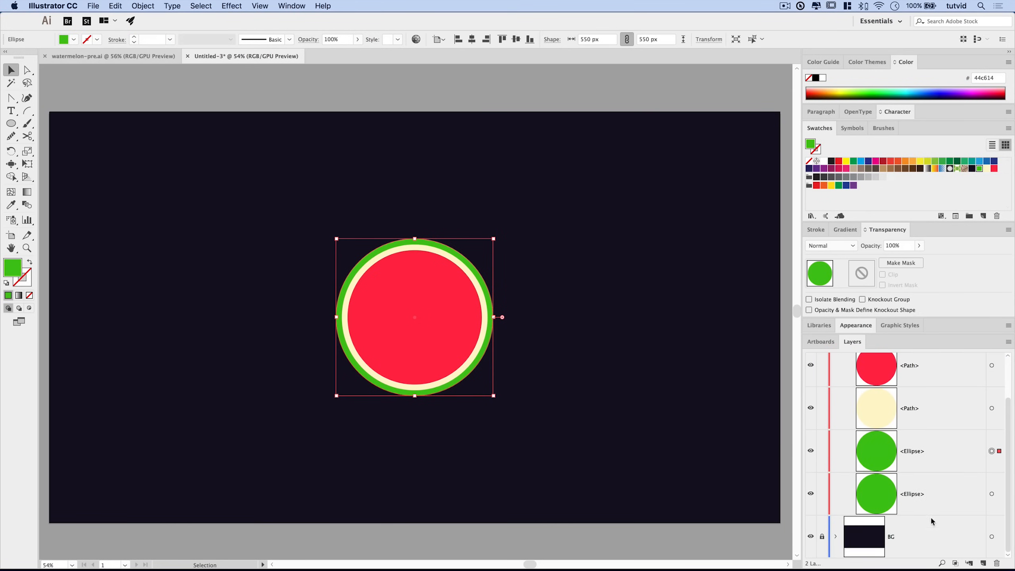
pyautogui.scroll(2, 931, 474)
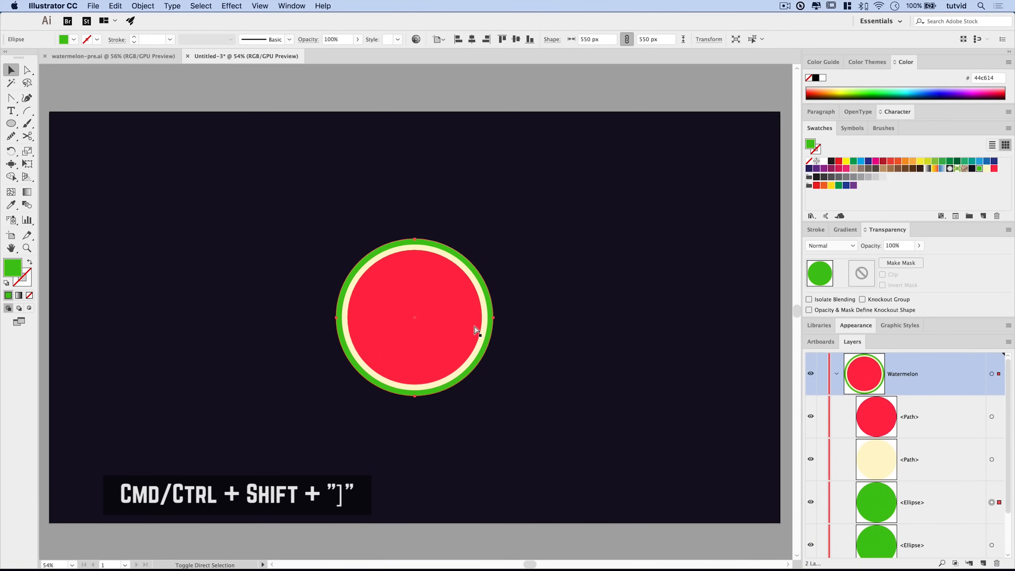
# Bring the duplicated green circle to the front, above the red and cream circles.
pyautogui.press('super+shift+bracketright')
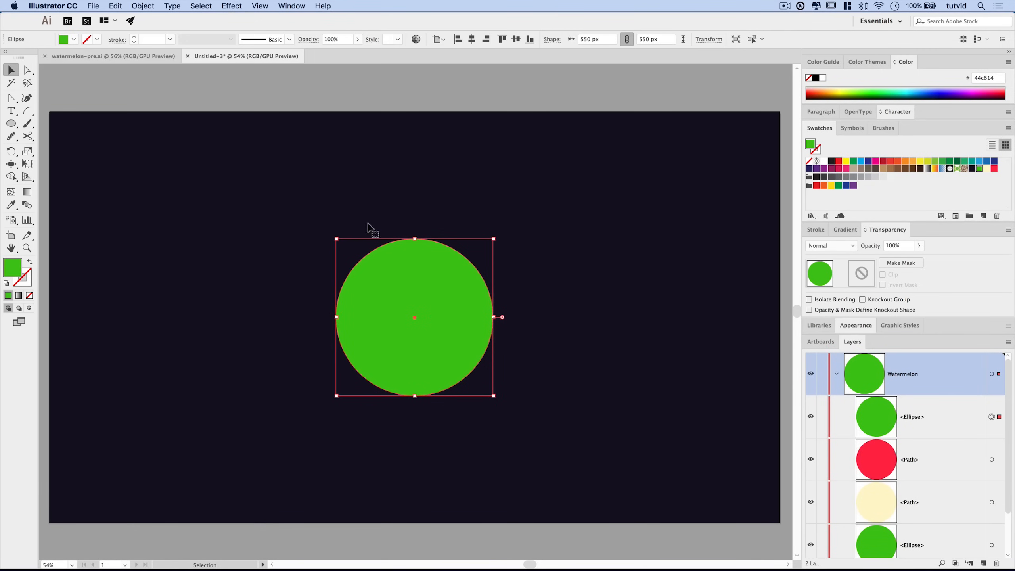
pyautogui.click(144, 6)
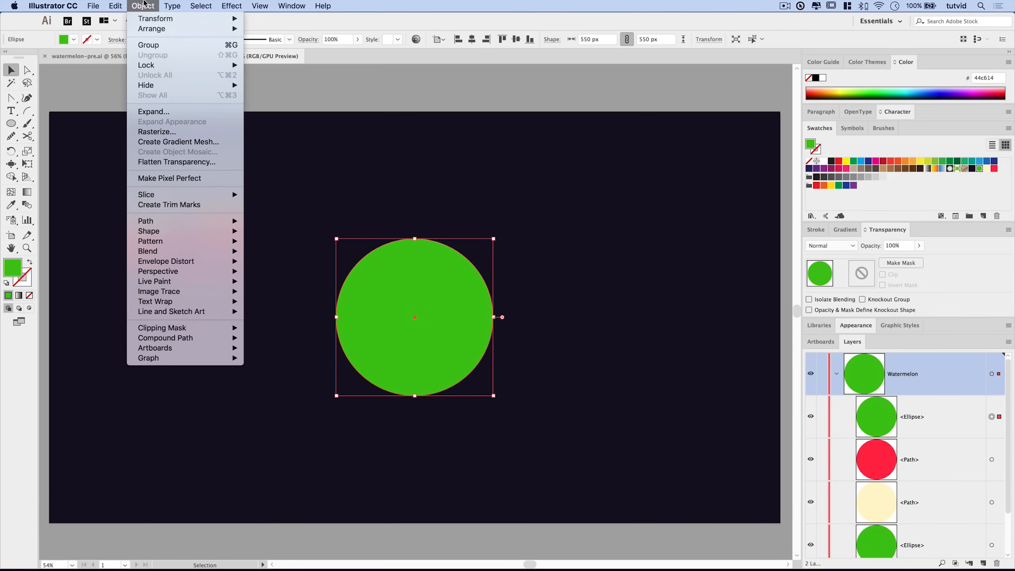
pyautogui.moveTo(155, 30)
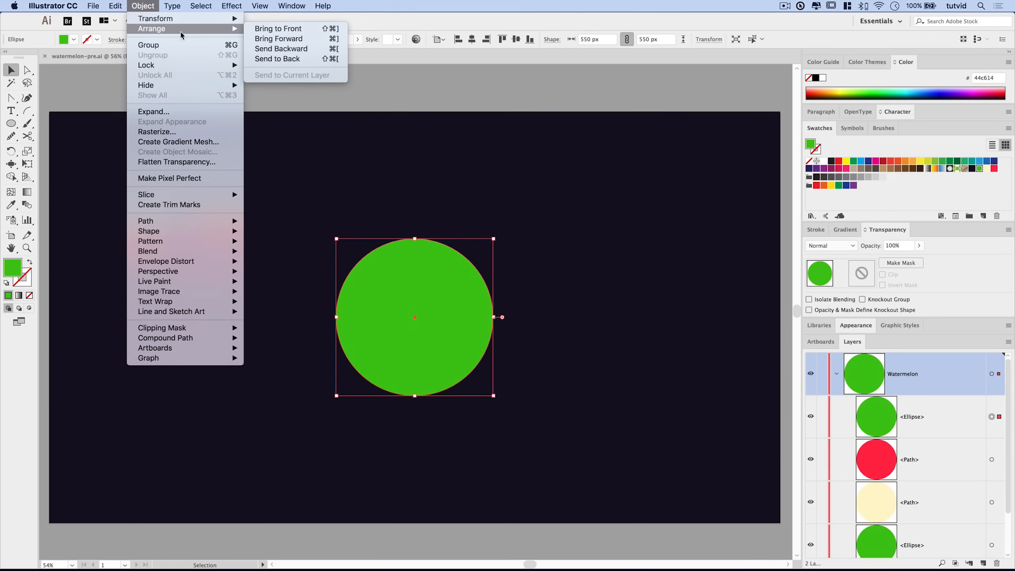
pyautogui.click(338, 30)
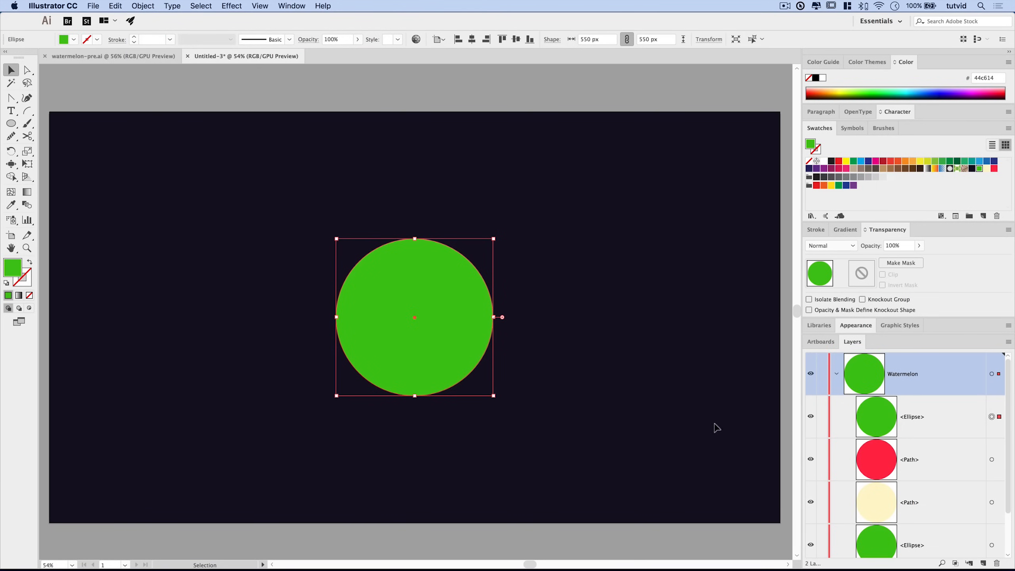
# Examine the top and bottom anchor points of the front green circle up close.
pyautogui.press('z')
pyautogui.click(413, 271)
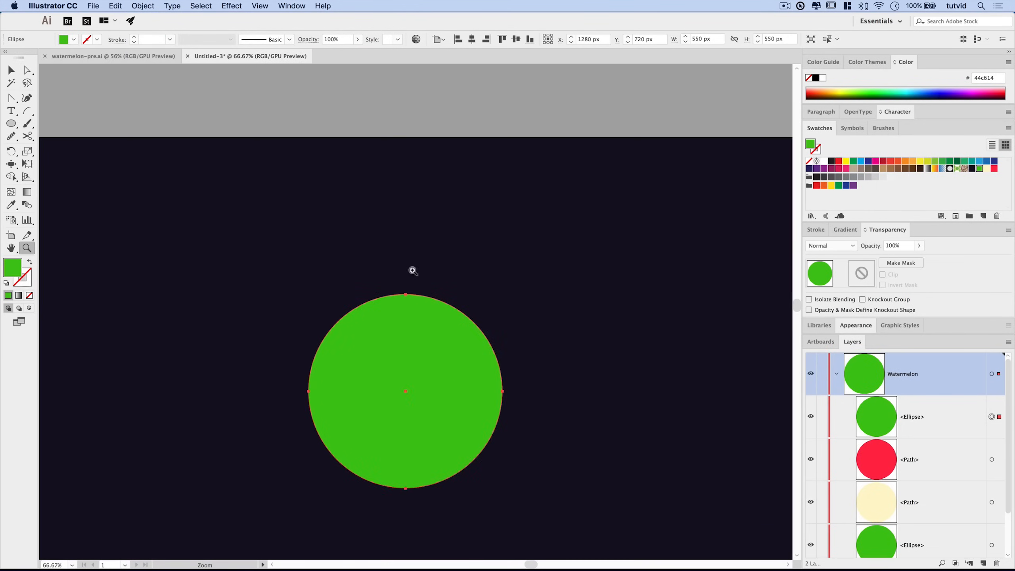
pyautogui.click(403, 341)
pyautogui.click(410, 311)
pyautogui.scroll(-3, 437, 279)
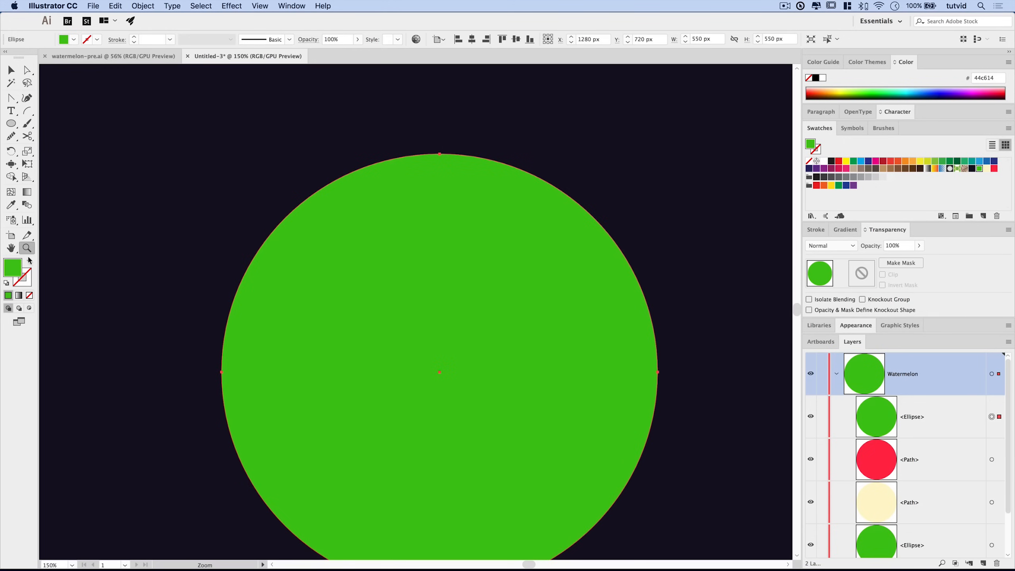
pyautogui.click(413, 181)
pyautogui.moveTo(459, 401); pyautogui.dragTo(444, 327)
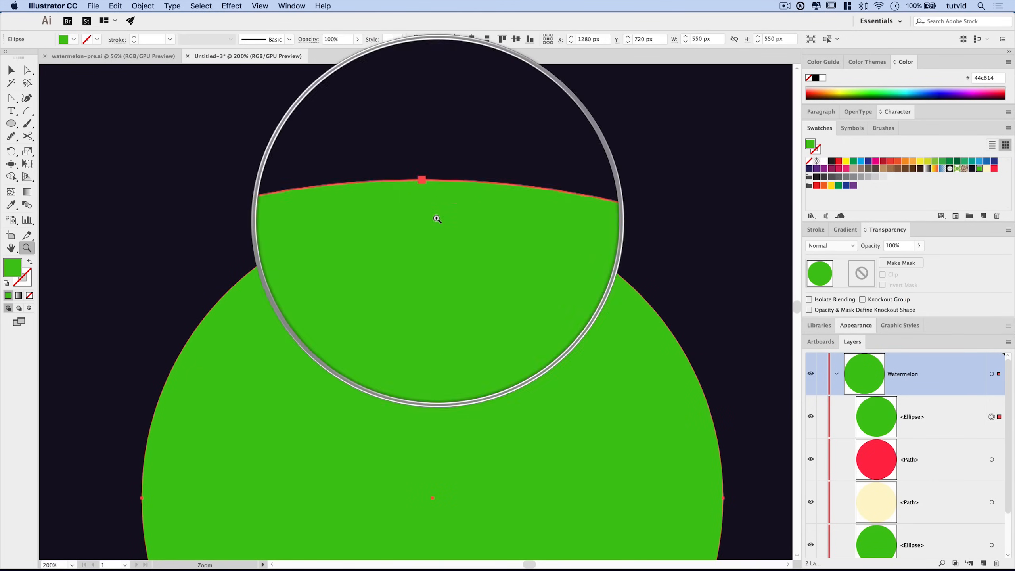
pyautogui.moveTo(483, 342); pyautogui.dragTo(484, 109)
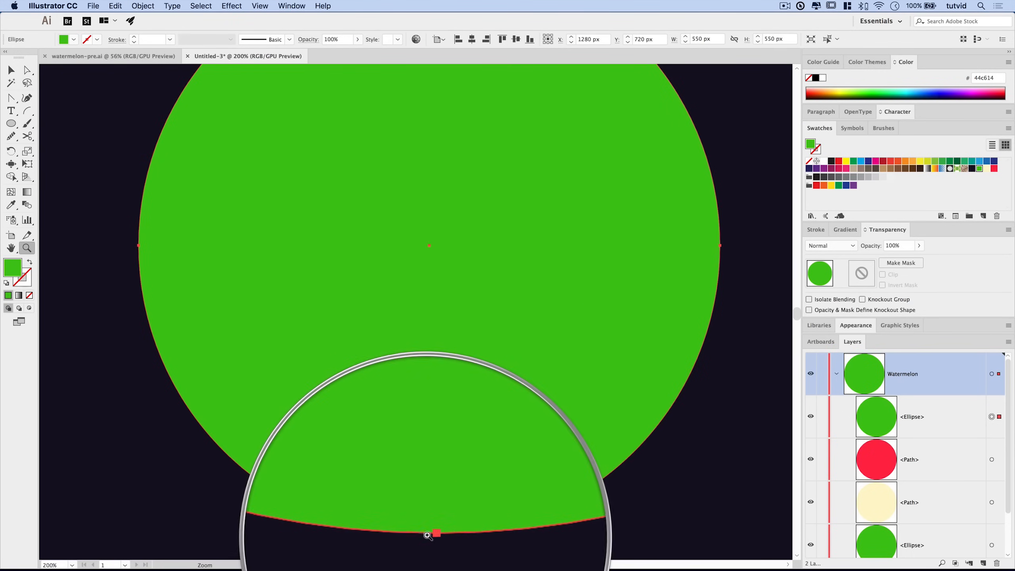
pyautogui.moveTo(451, 444); pyautogui.dragTo(459, 381)
# Split the front green circle into two halves with the Scissors tool, cutting its path at the bottom and top anchor points.
pyautogui.moveTo(27, 136)
pyautogui.mouseDown()
pyautogui.moveTo(87, 137)
pyautogui.moveTo(47, 151)
pyautogui.moveTo(80, 154)
pyautogui.mouseUp()
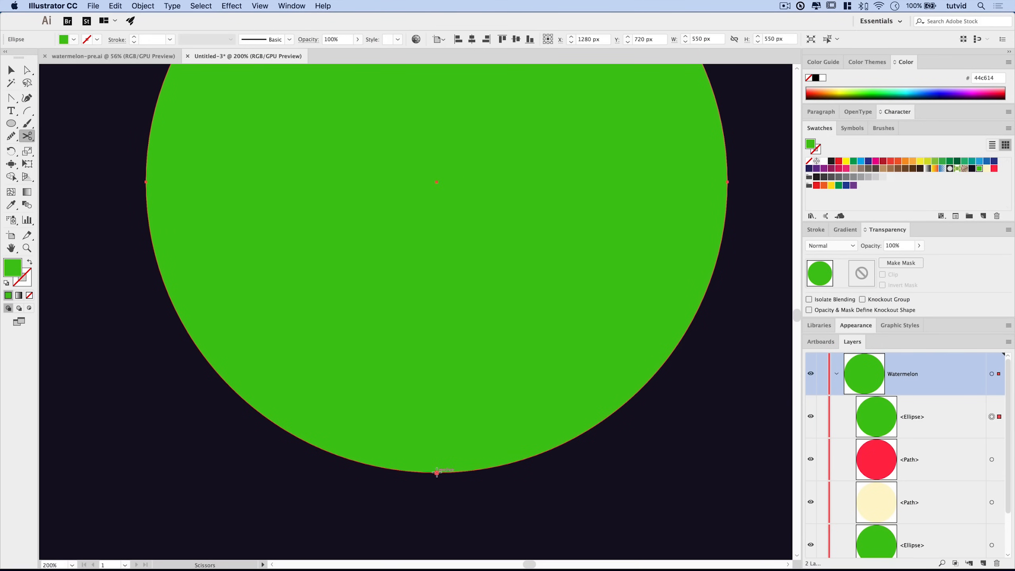
pyautogui.click(266, 6)
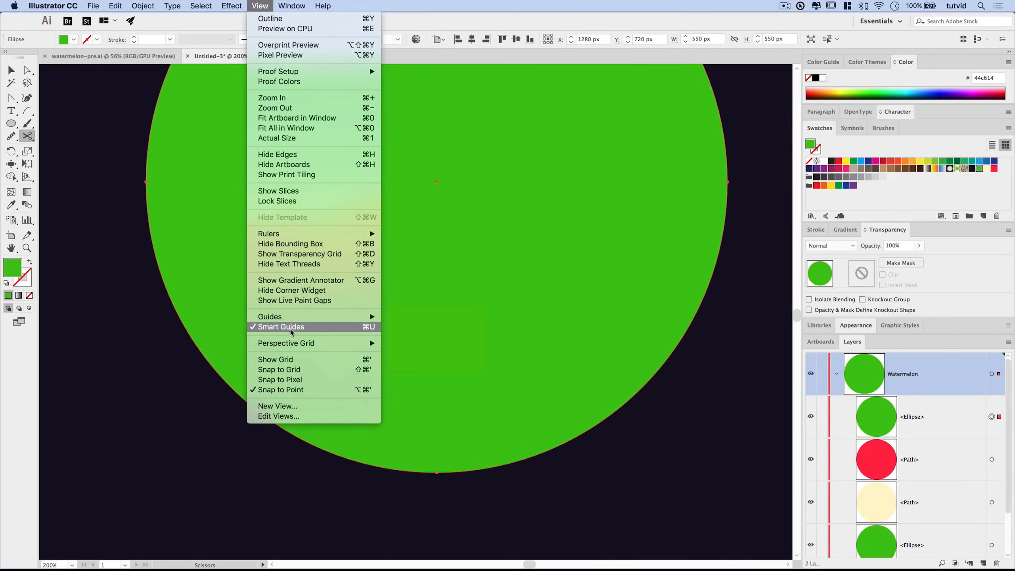
pyautogui.click(455, 488)
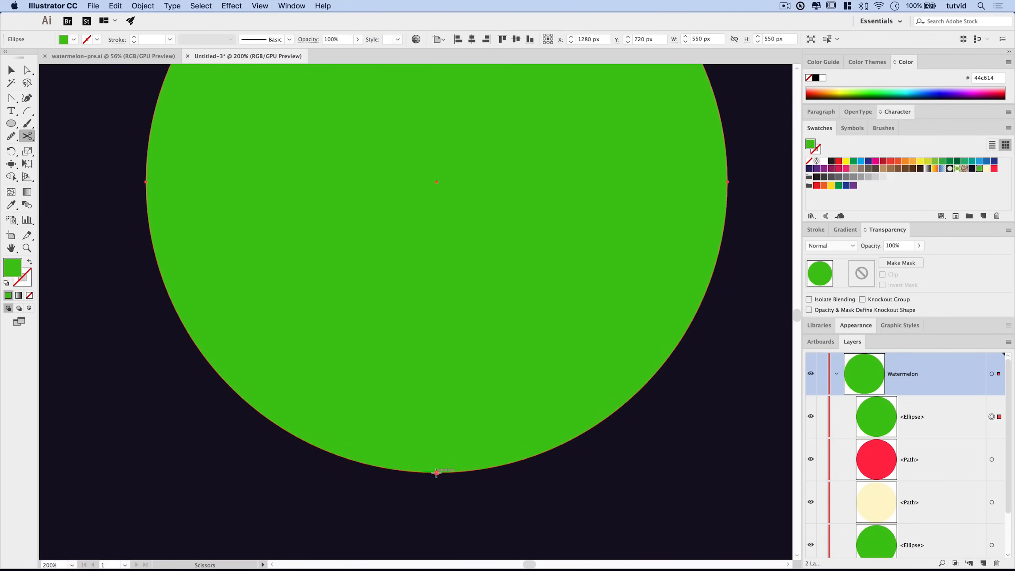
pyautogui.click(436, 472)
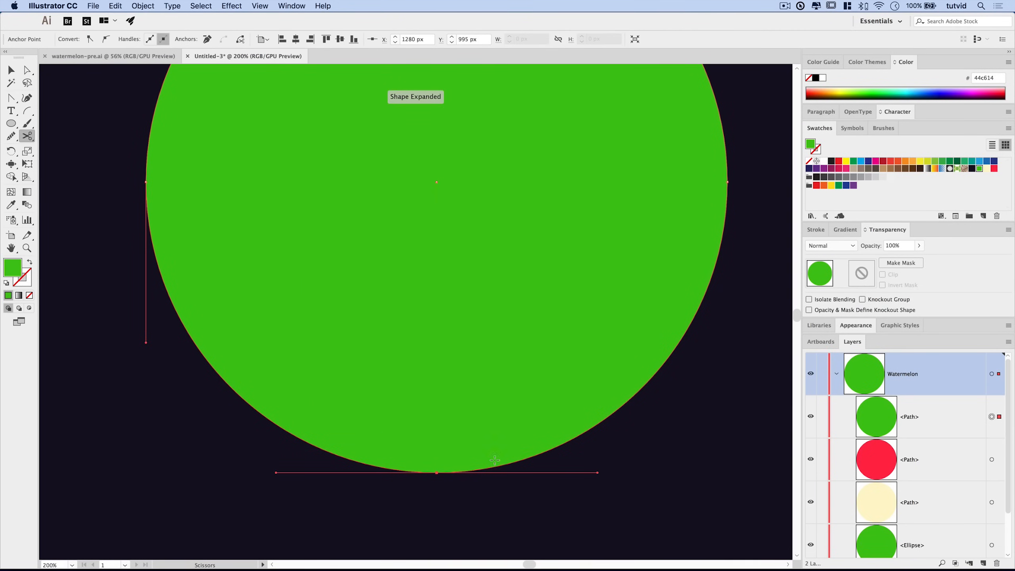
pyautogui.scroll(8, 530, 438)
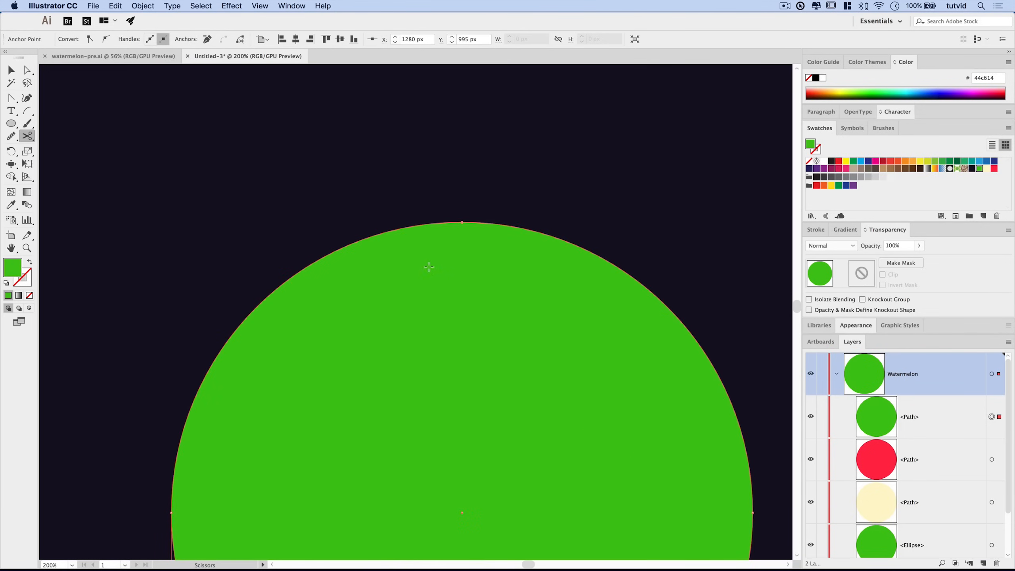
pyautogui.click(462, 221)
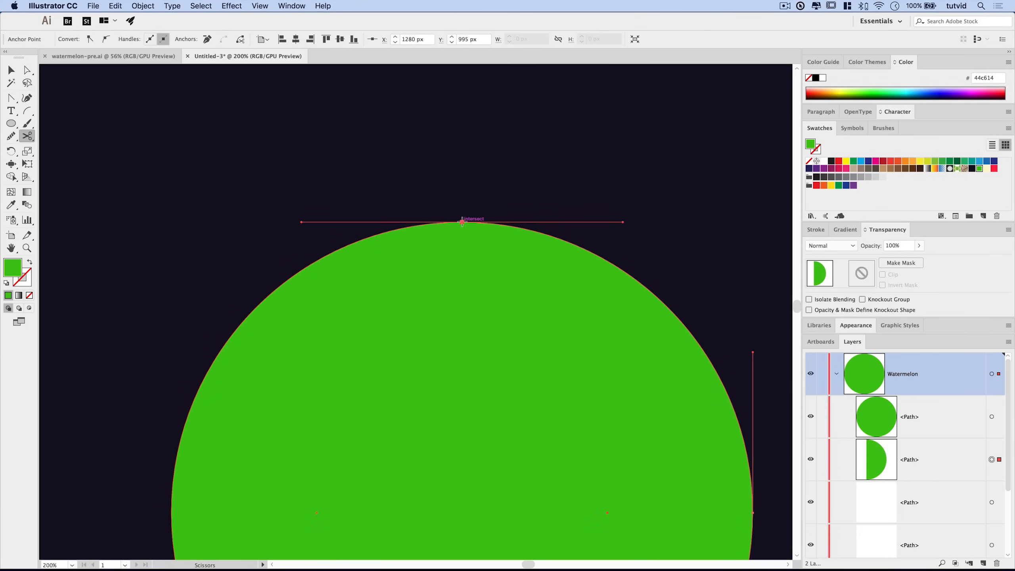
pyautogui.moveTo(883, 456); pyautogui.dragTo(902, 462)
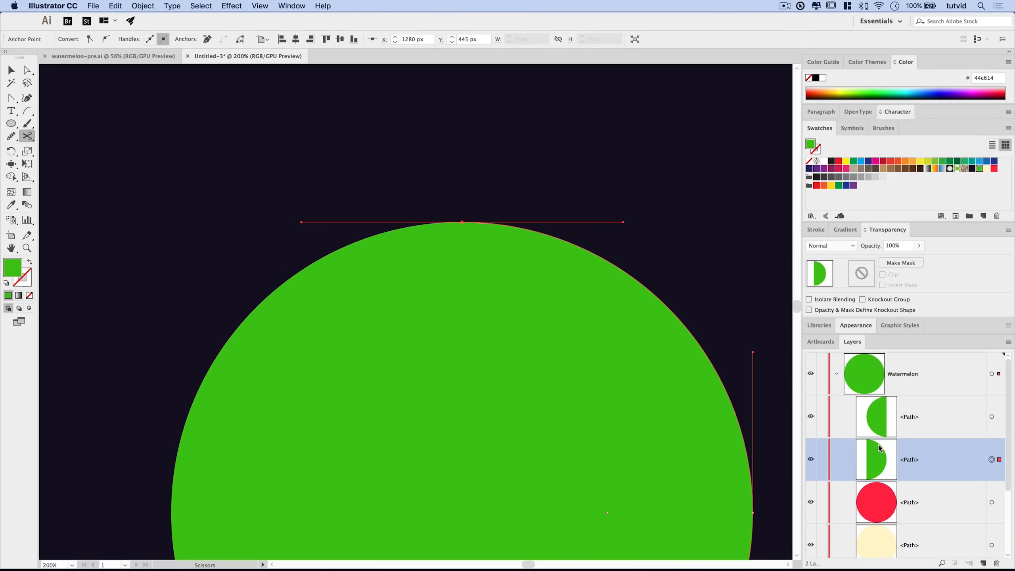
# Join the open ends of the right green half to close its path.
pyautogui.press('super+minus')
pyautogui.press('super+minus')
pyautogui.press('super+minus')
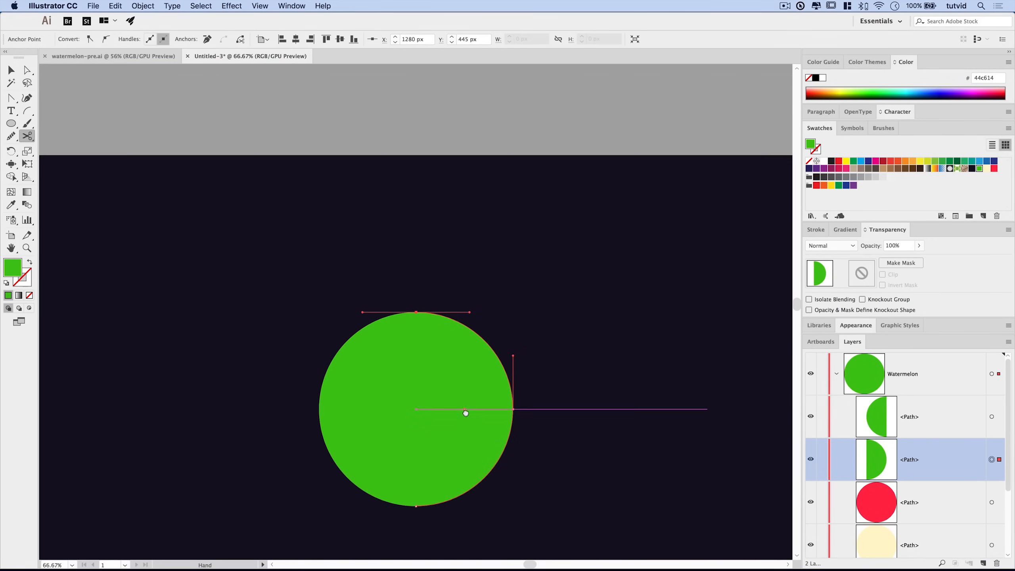
pyautogui.press('v')
pyautogui.click(590, 331)
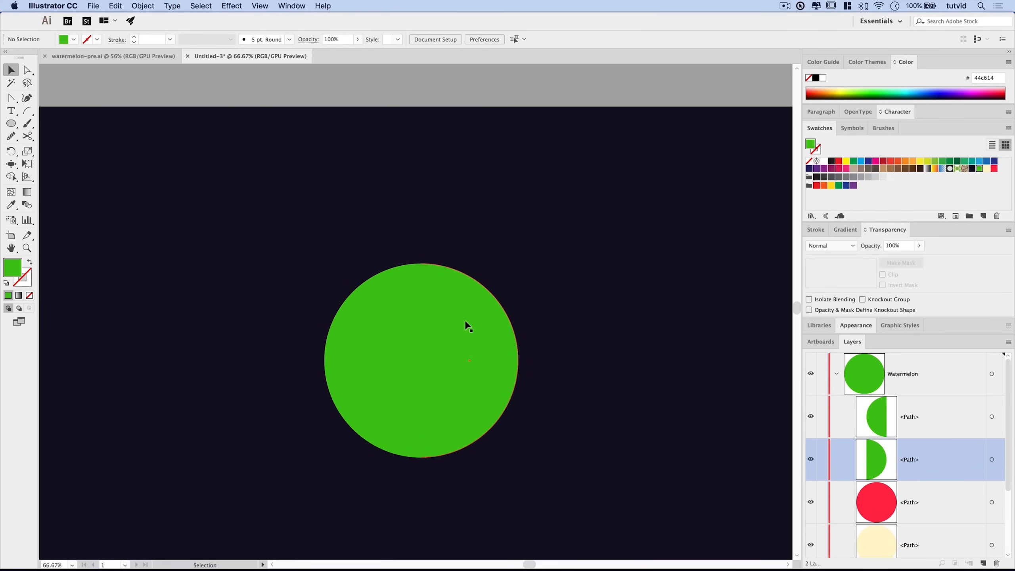
pyautogui.click(452, 298)
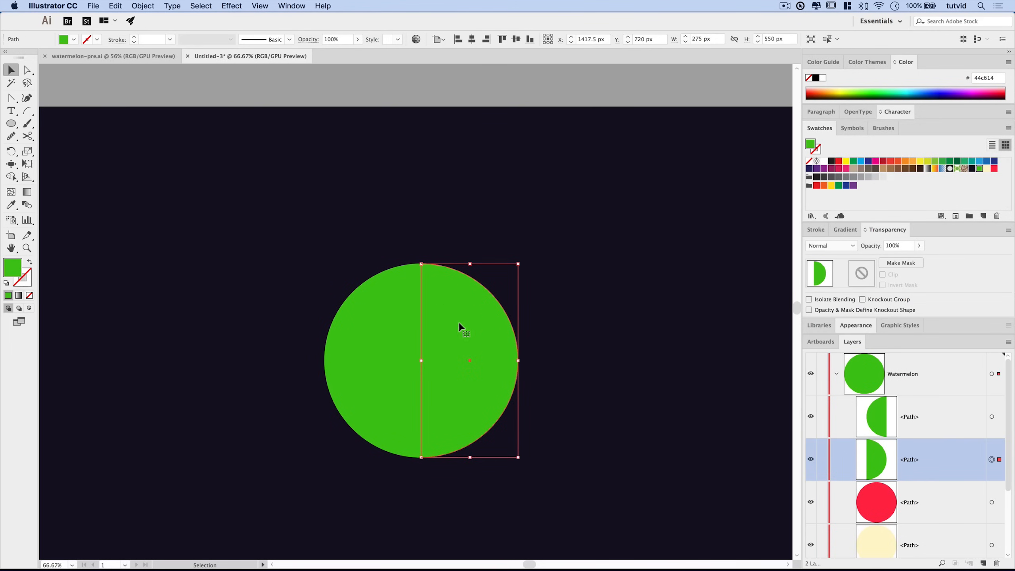
pyautogui.press('a')
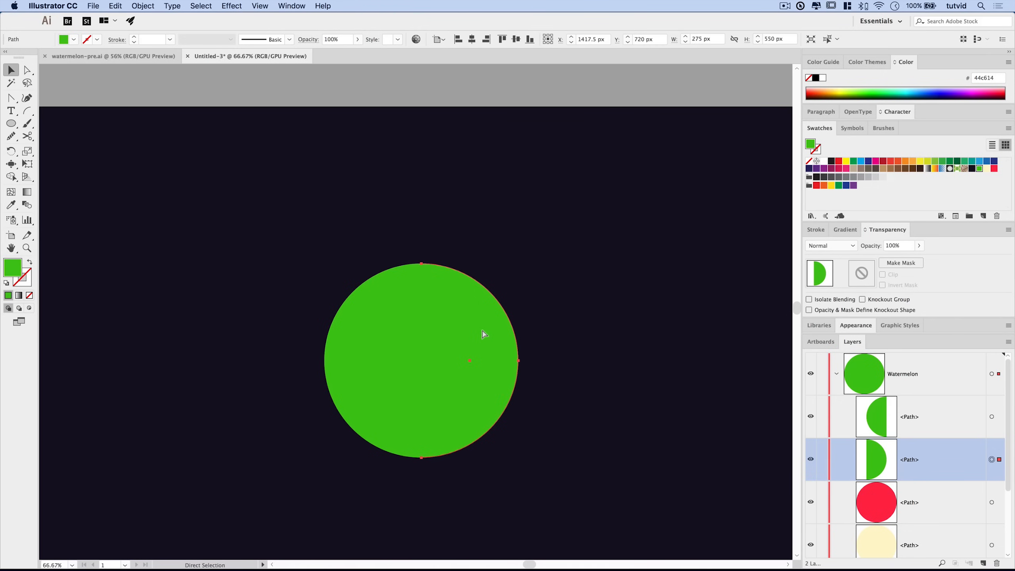
pyautogui.press('super+j')
pyautogui.press('v')
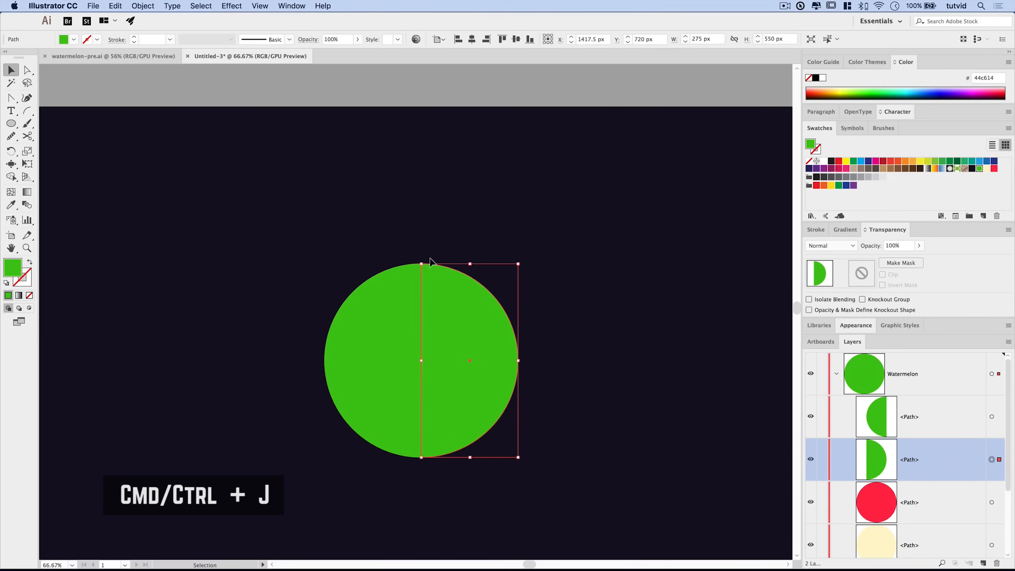
# Join the open ends of the left green half to close its path.
pyautogui.click(367, 359)
pyautogui.press('a')
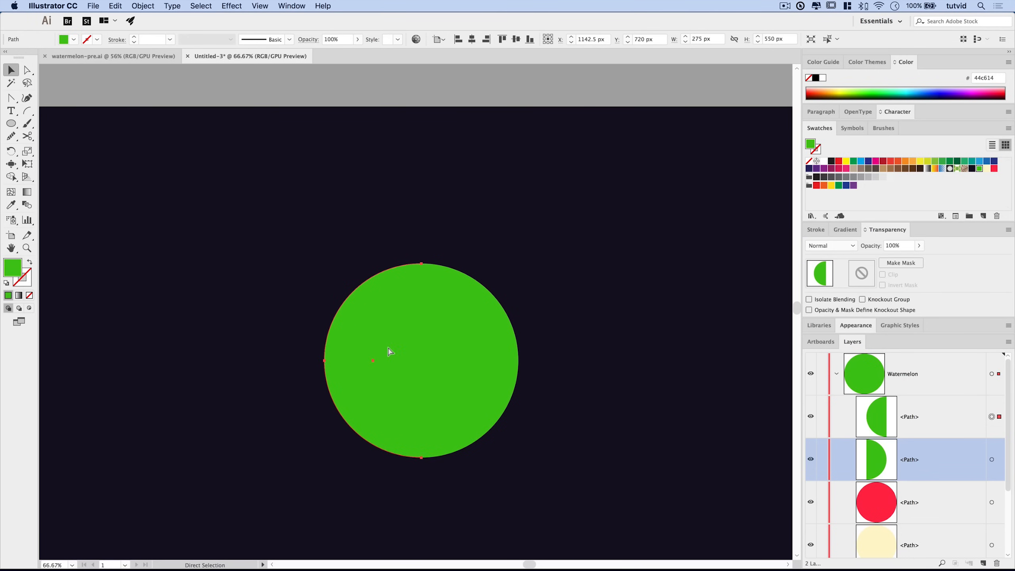
pyautogui.press('super+j')
pyautogui.press('v')
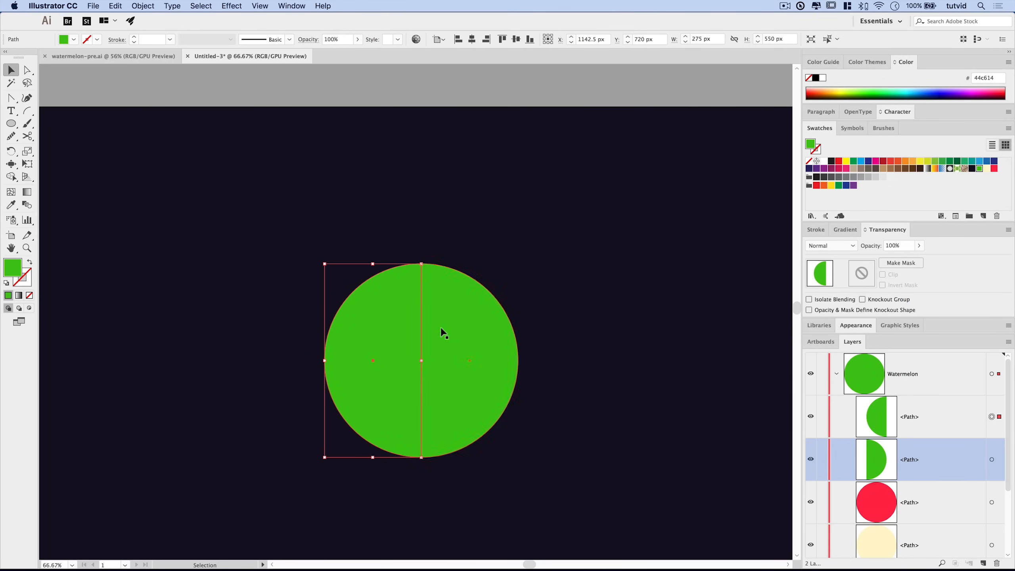
# Pull the two green halves apart to either side of the watermelon and undo both moves.
pyautogui.click(432, 347)
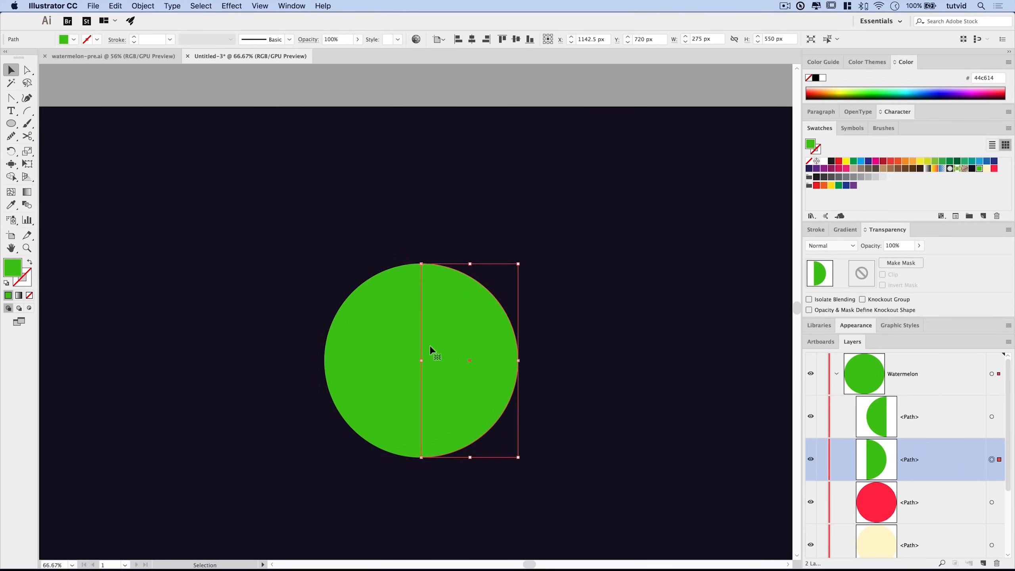
pyautogui.moveTo(472, 359); pyautogui.dragTo(610, 342)
pyautogui.moveTo(398, 356); pyautogui.dragTo(262, 356)
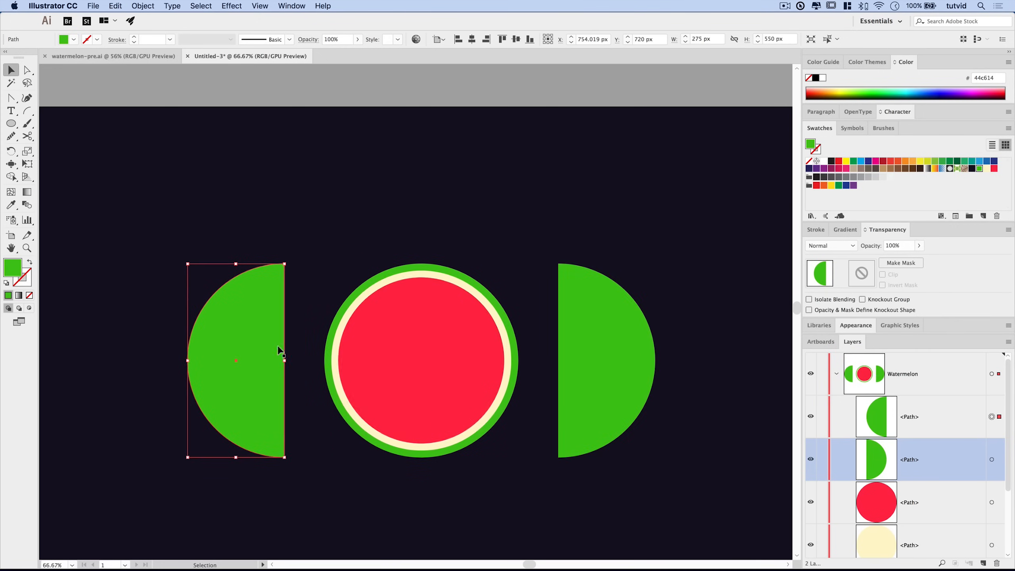
pyautogui.press('super+z')
pyautogui.press('super+z')
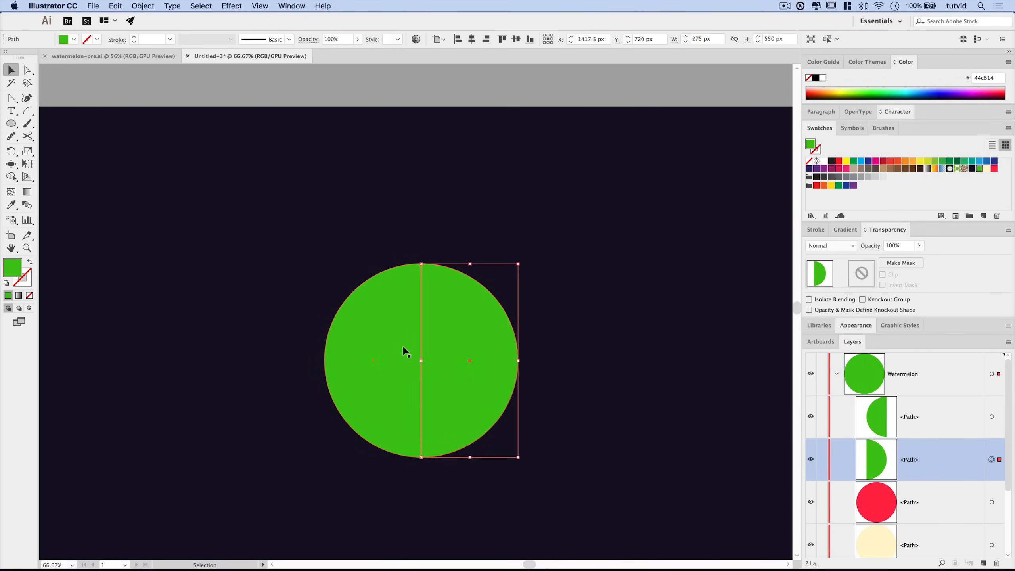
# Hide the right green half and compare the drawing with the finished artwork in watermelon-pre.ai.
pyautogui.click(811, 417)
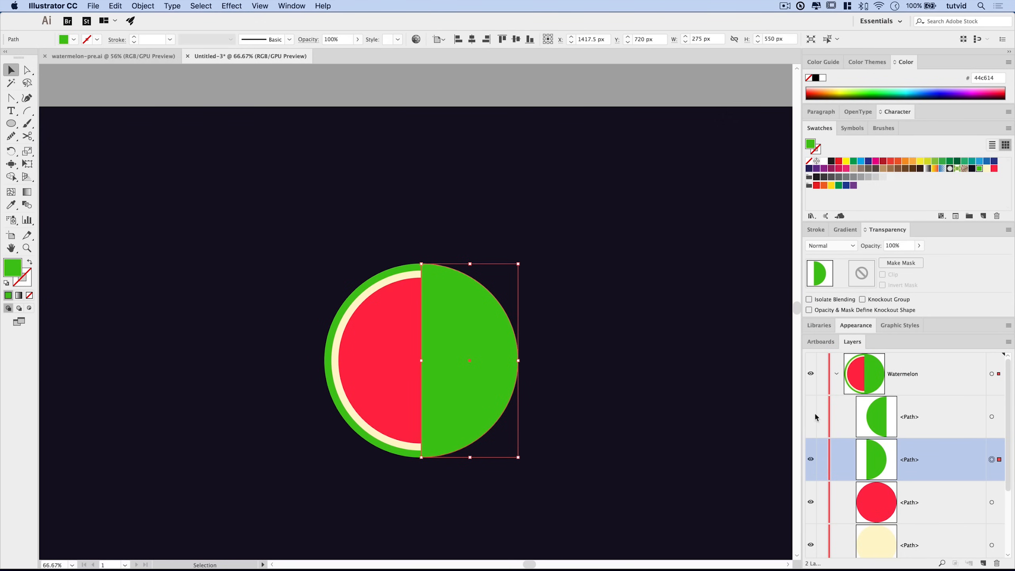
pyautogui.click(811, 416)
pyautogui.click(810, 460)
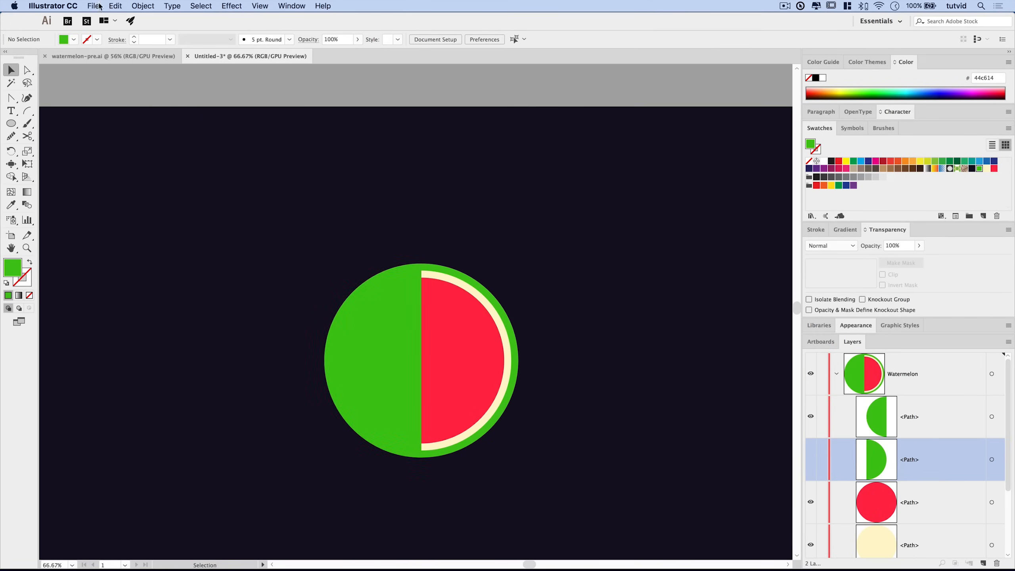
pyautogui.click(119, 55)
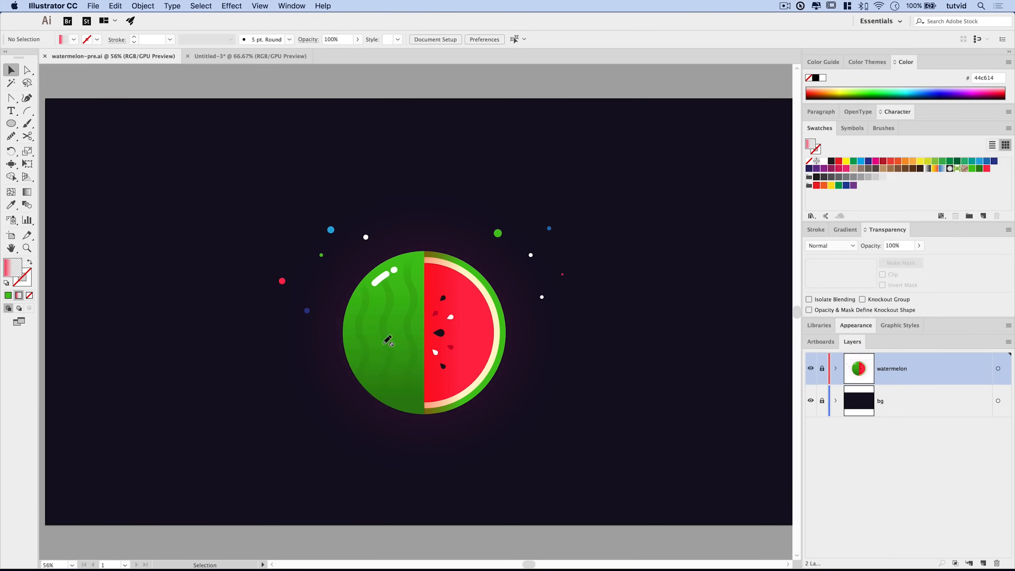
pyautogui.click(233, 59)
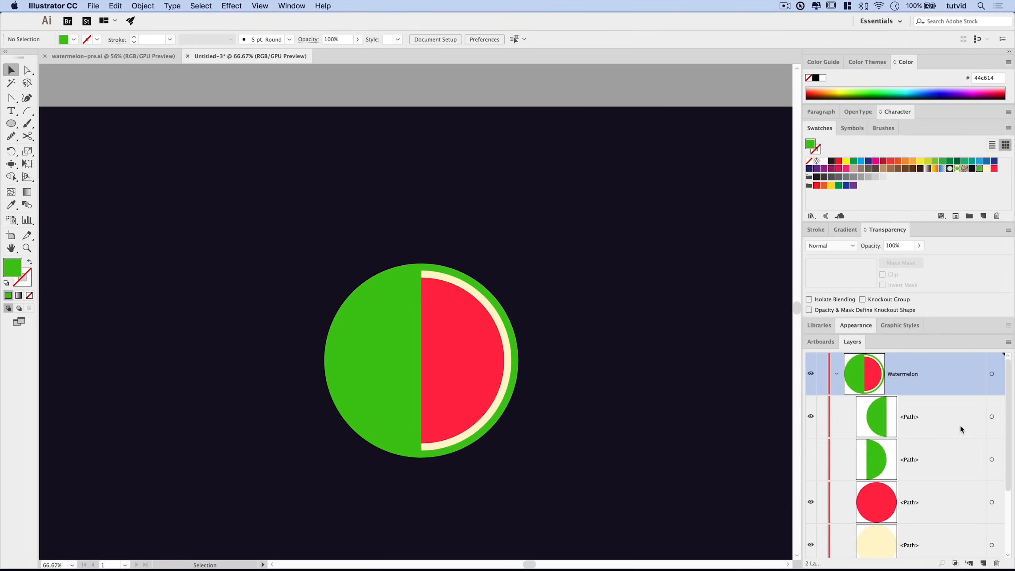
# Apply a linear gradient fill to the left green half and set its angle to 90°.
pyautogui.click(381, 320)
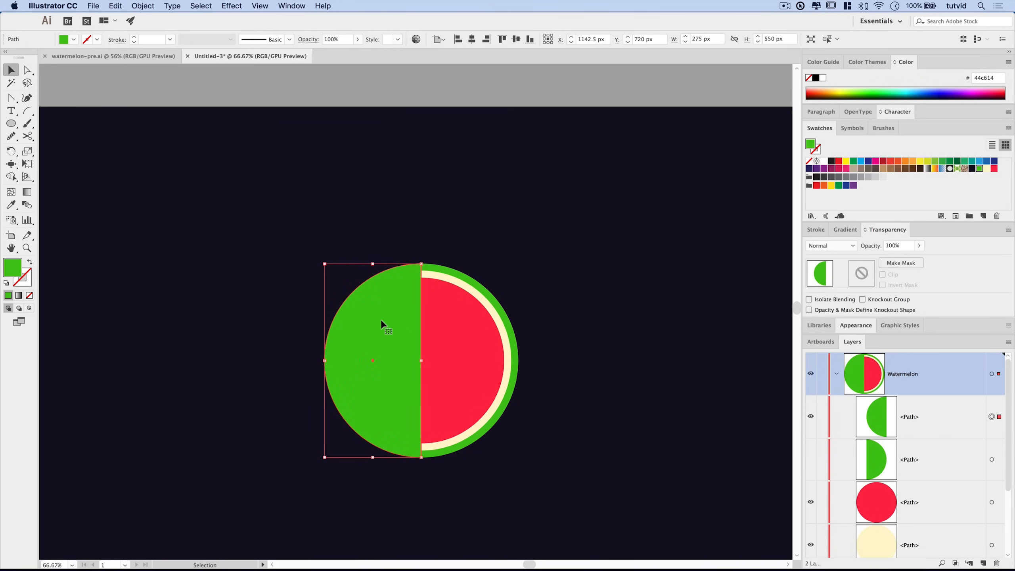
pyautogui.click(846, 230)
pyautogui.click(815, 252)
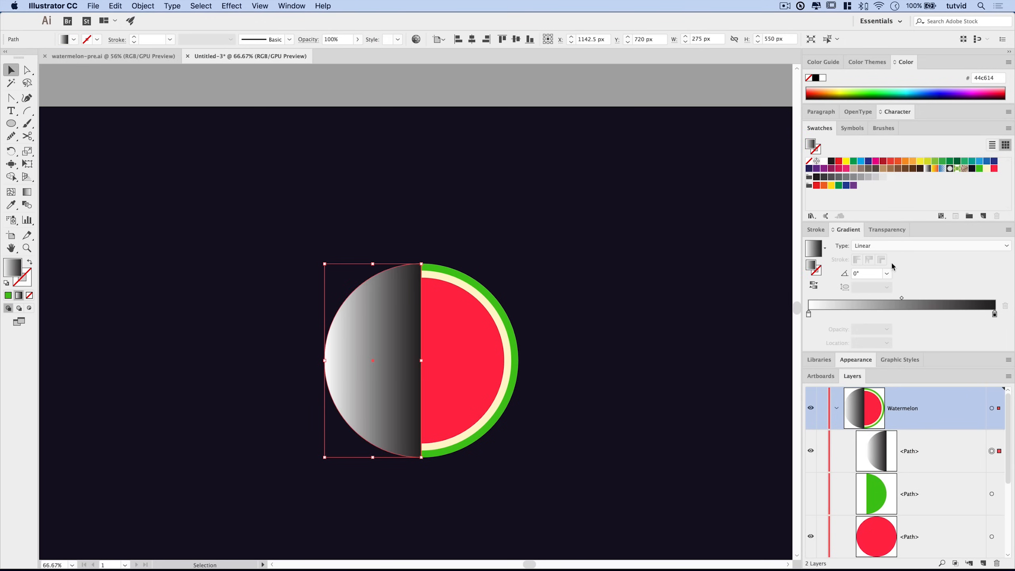
pyautogui.click(867, 276)
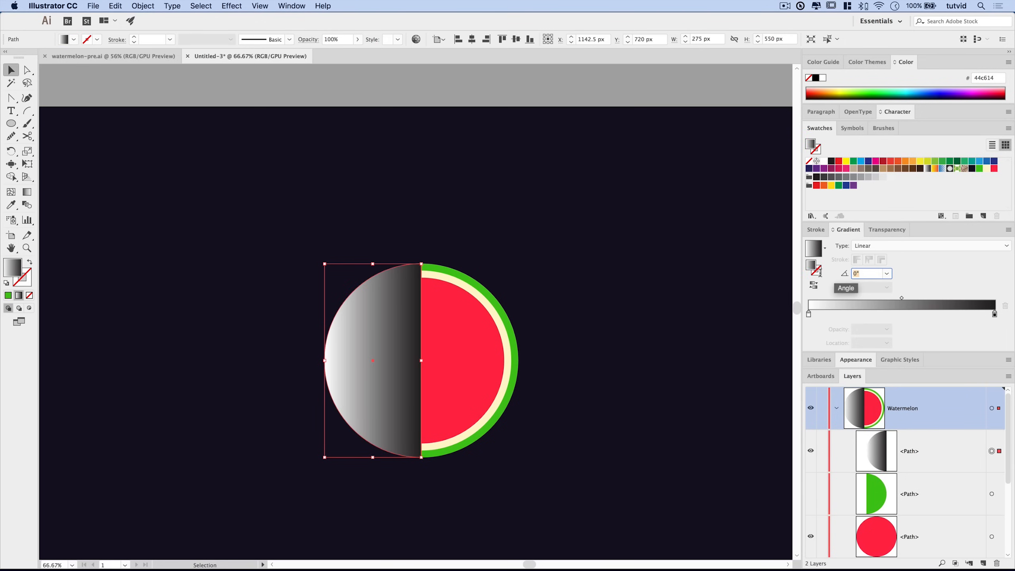
pyautogui.write('90')
pyautogui.press('Return')
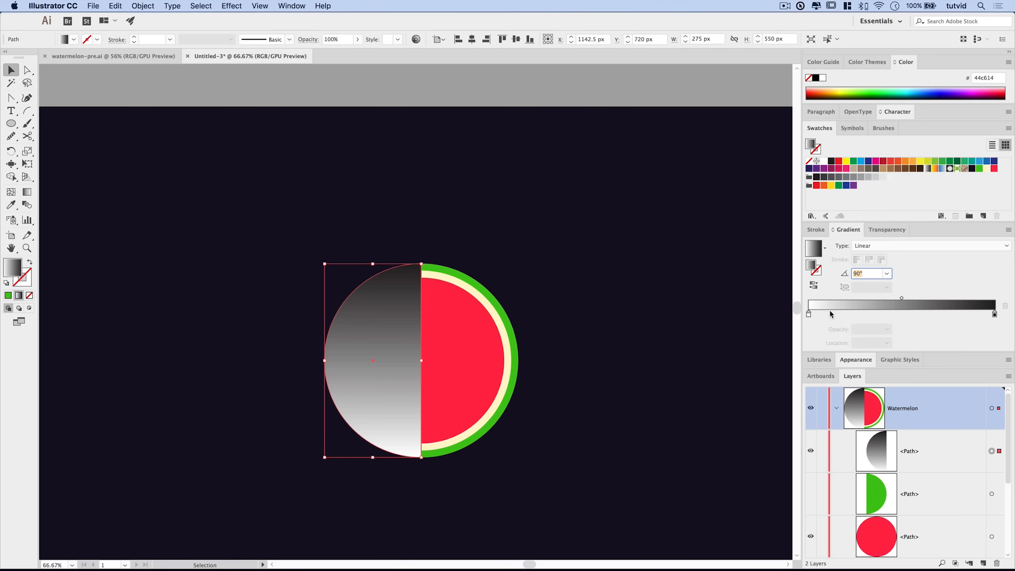
# Add a green stop (44c614) at location 0% of the left half's gradient and set the gradient angle to 90°.
pyautogui.moveTo(809, 315); pyautogui.dragTo(958, 314)
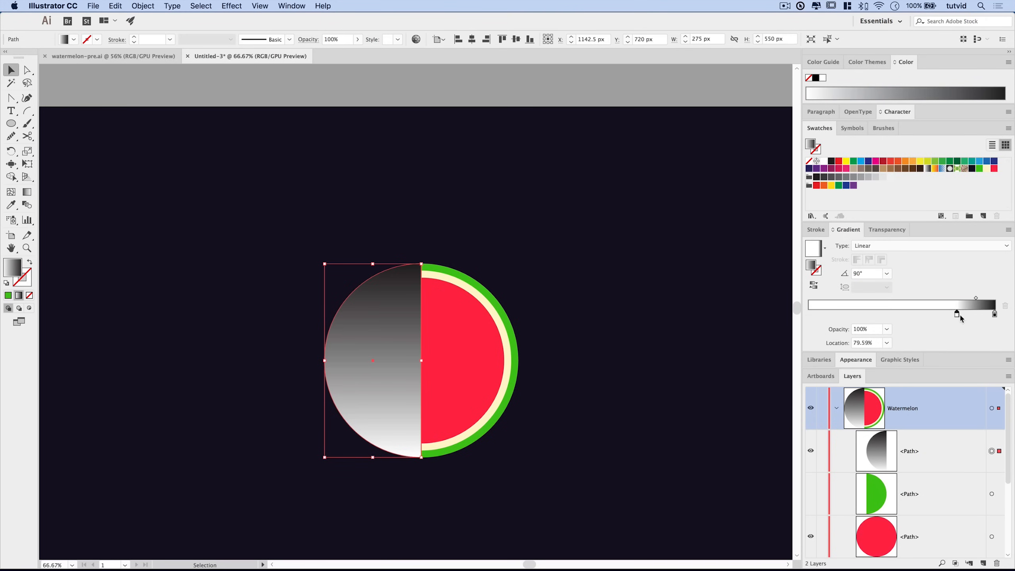
pyautogui.click(979, 168)
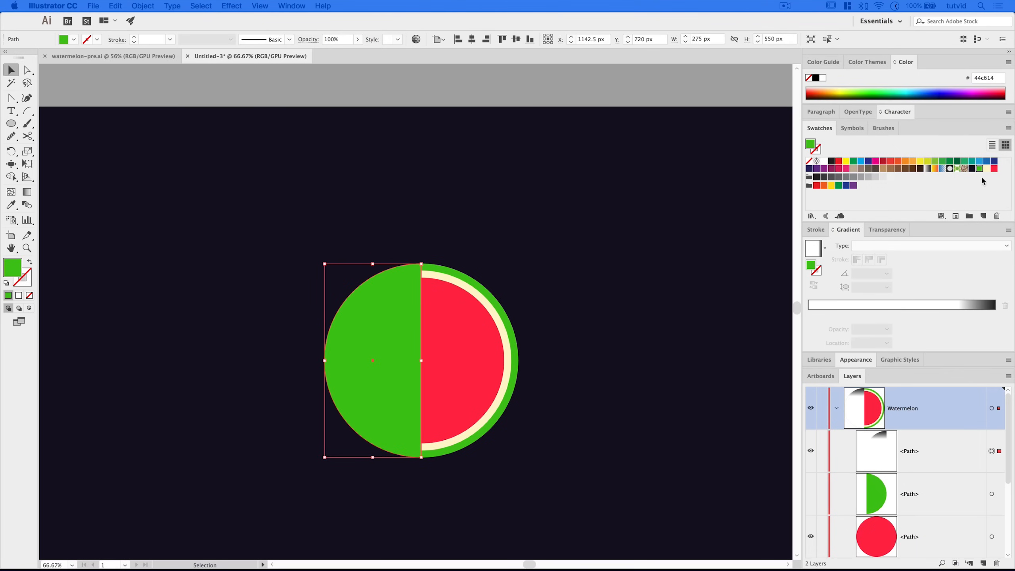
pyautogui.click(815, 316)
pyautogui.moveTo(816, 317); pyautogui.dragTo(804, 320)
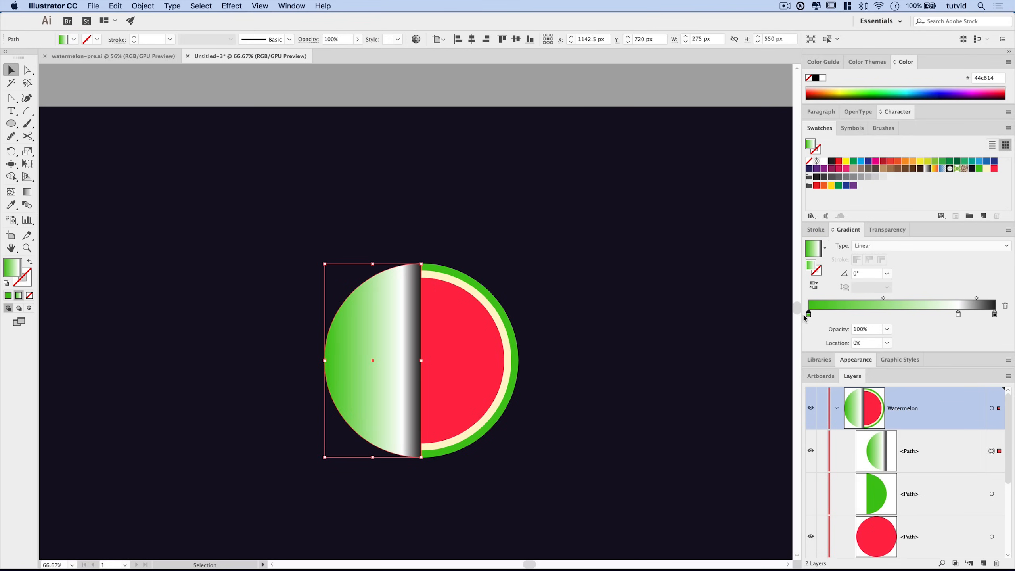
pyautogui.click(867, 273)
pyautogui.write('90')
pyautogui.press('Tab')
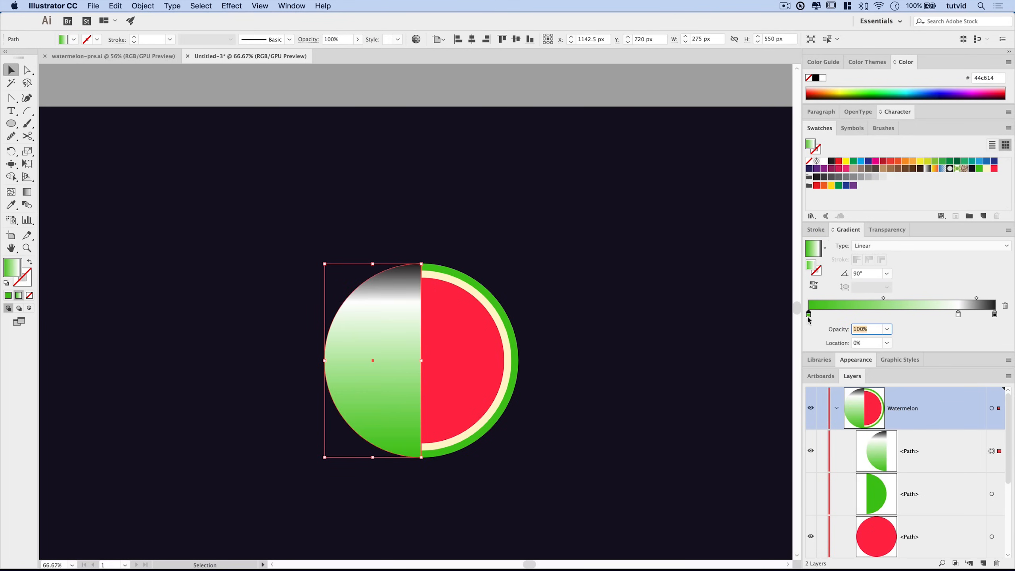
# Remove the white middle stop from the gradient and replace the black end stop at 100% with the green swatch.
pyautogui.moveTo(959, 315); pyautogui.dragTo(998, 332)
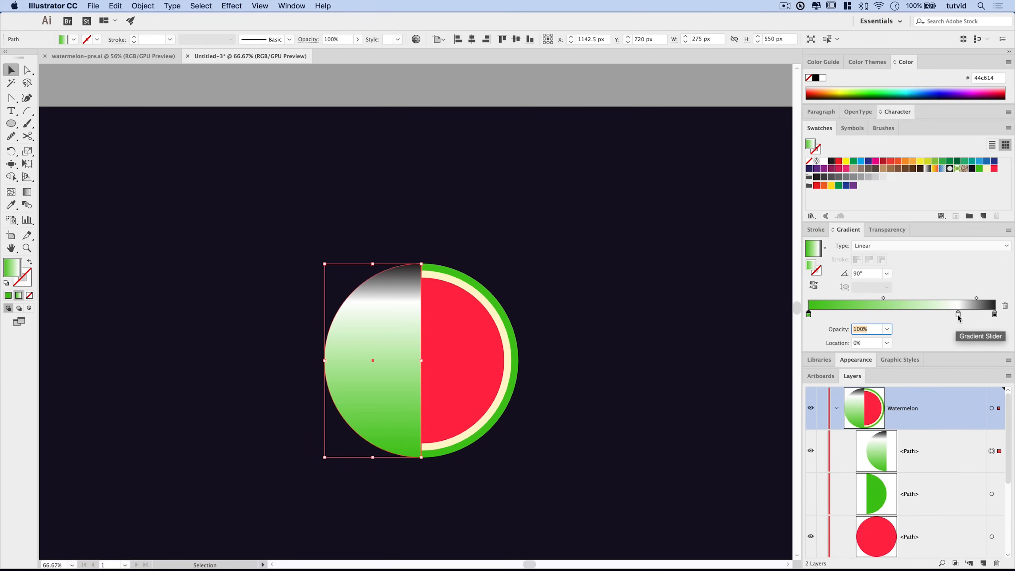
pyautogui.click(994, 314)
pyautogui.moveTo(978, 169); pyautogui.dragTo(996, 317)
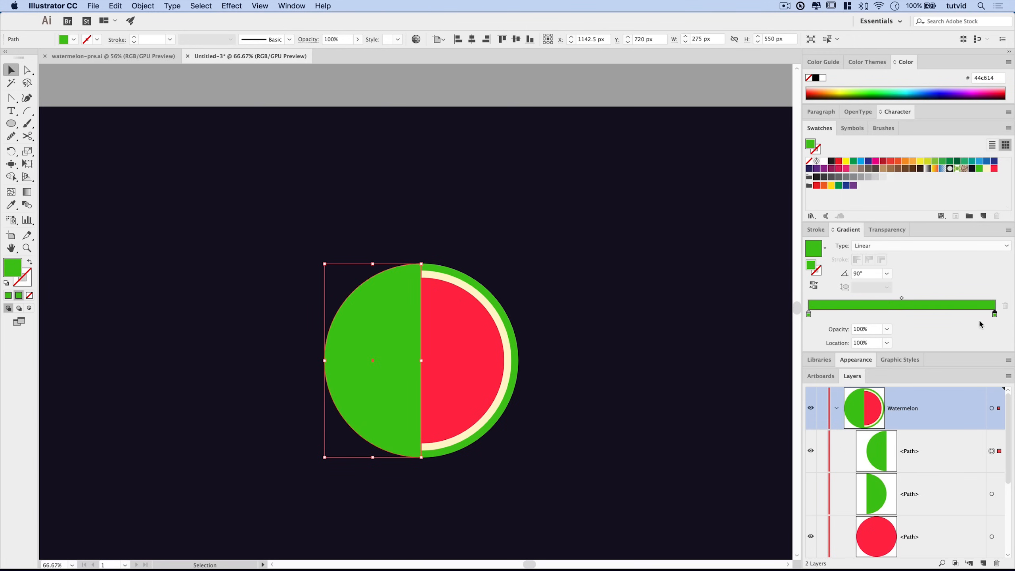
# Switch the colour sliders to HSB and set the brightness of the gradient's 0% stop to 57%.
pyautogui.click(806, 316)
pyautogui.click(907, 64)
pyautogui.click(908, 64)
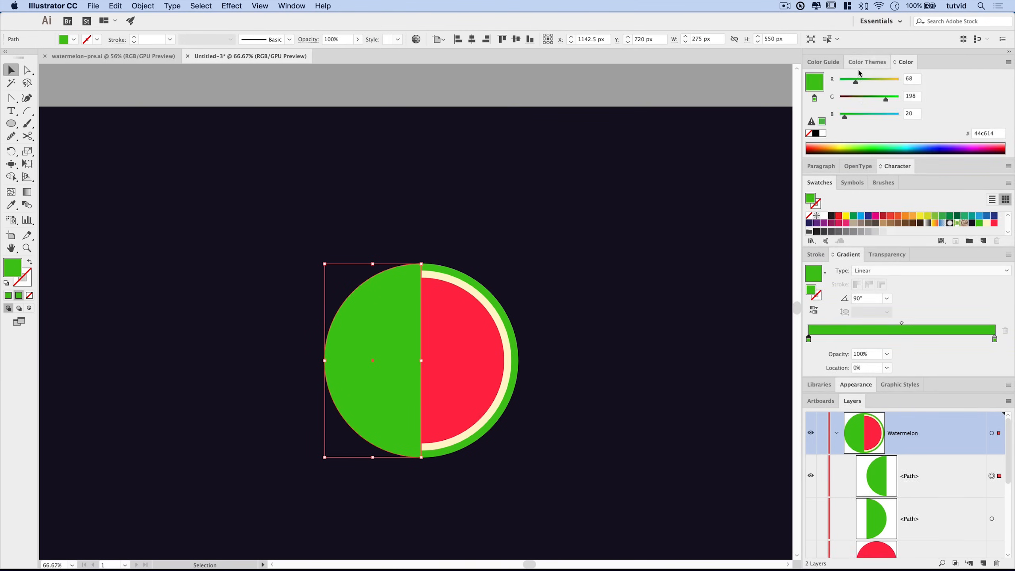
pyautogui.click(1008, 63)
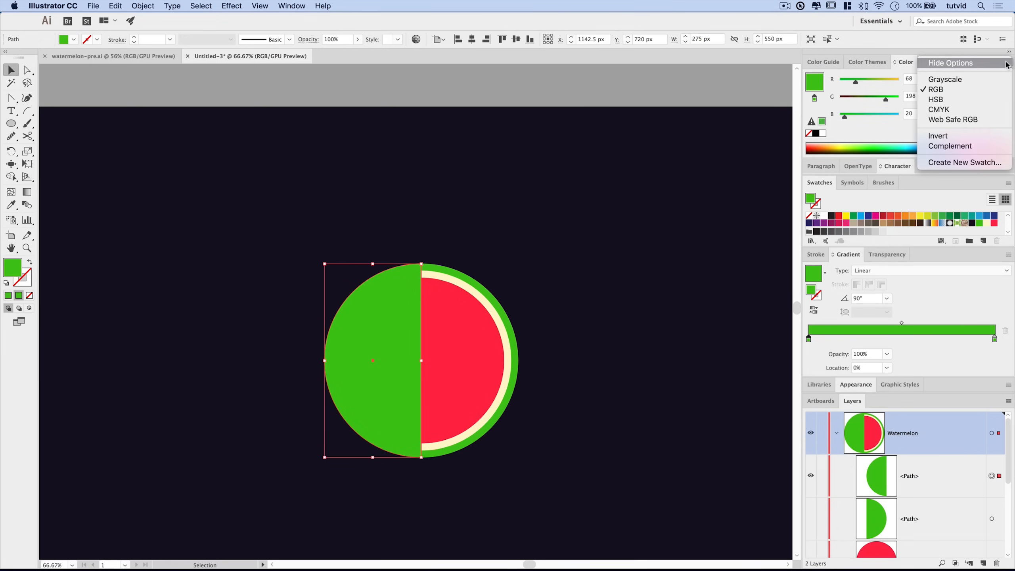
pyautogui.press('Escape')
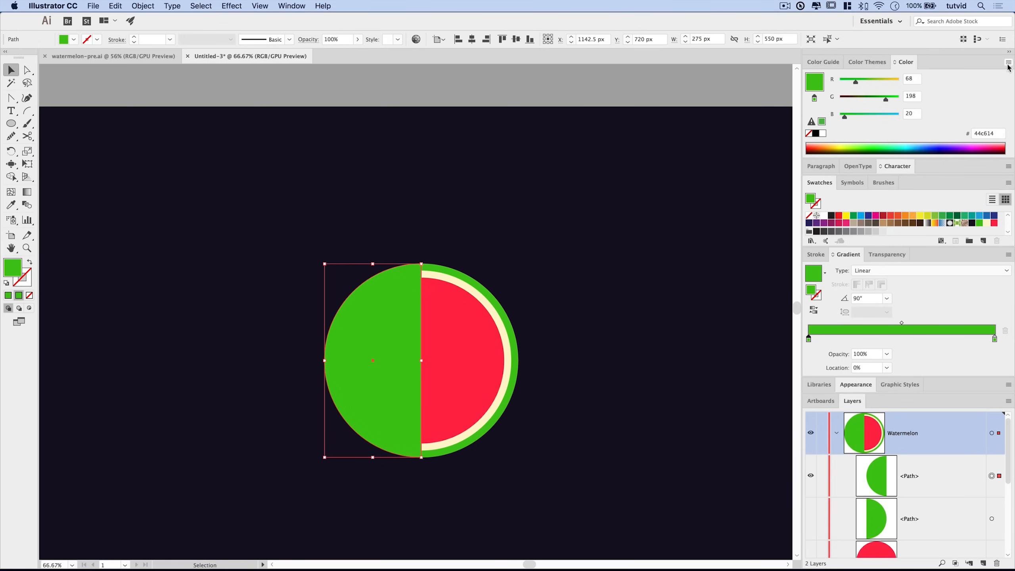
pyautogui.click(1008, 65)
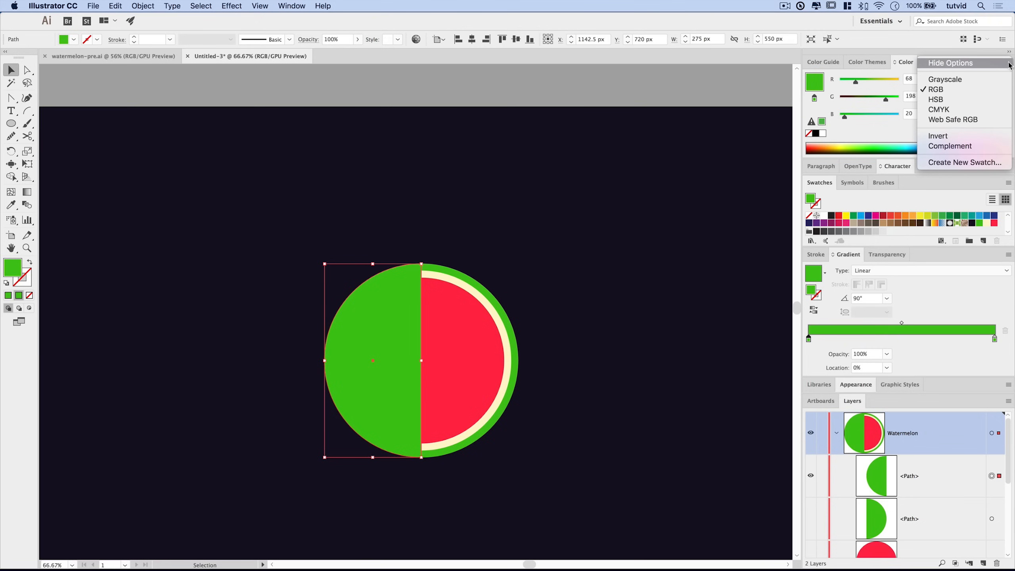
pyautogui.click(941, 100)
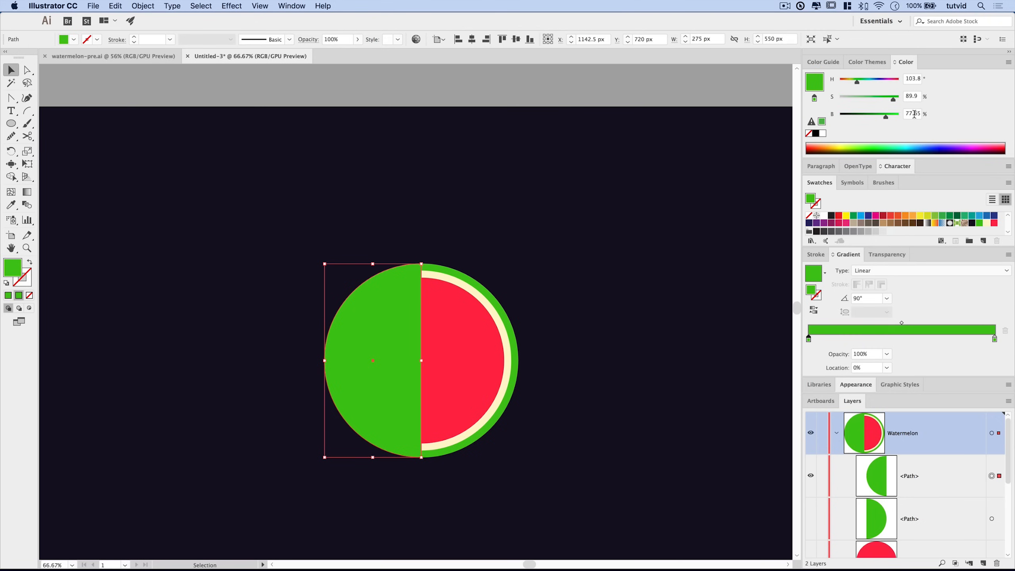
pyautogui.doubleClick(915, 114)
pyautogui.write('57')
pyautogui.press('Tab')
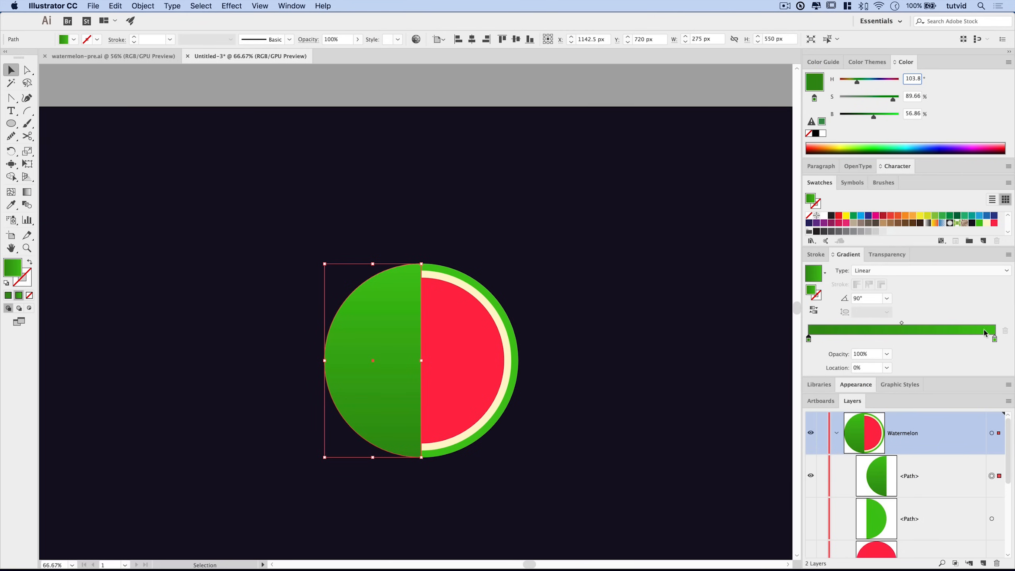
# Move the gradient's dark green stop to about 21% and set the midpoint between the two stops to 30%.
pyautogui.click(903, 323)
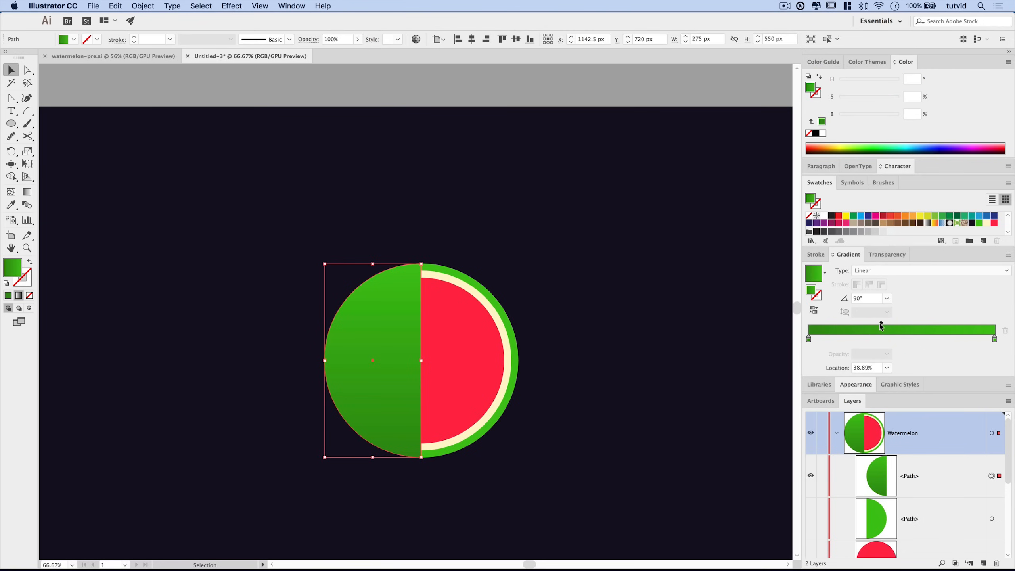
pyautogui.moveTo(872, 324); pyautogui.dragTo(883, 324)
pyautogui.moveTo(808, 339); pyautogui.dragTo(889, 324)
pyautogui.click(908, 324)
pyautogui.click(865, 368)
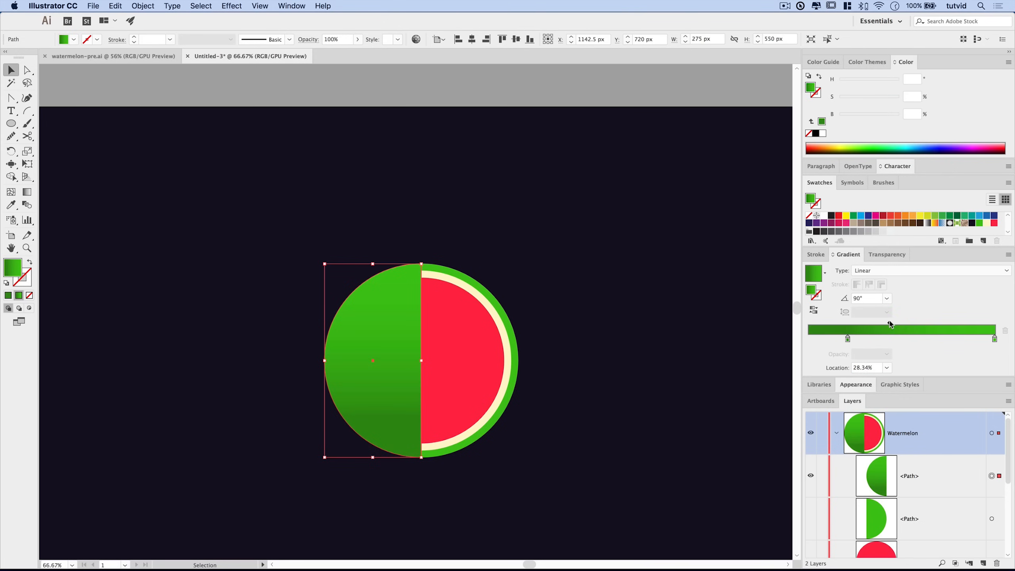
pyautogui.click(857, 367)
pyautogui.write('30')
pyautogui.press('Tab')
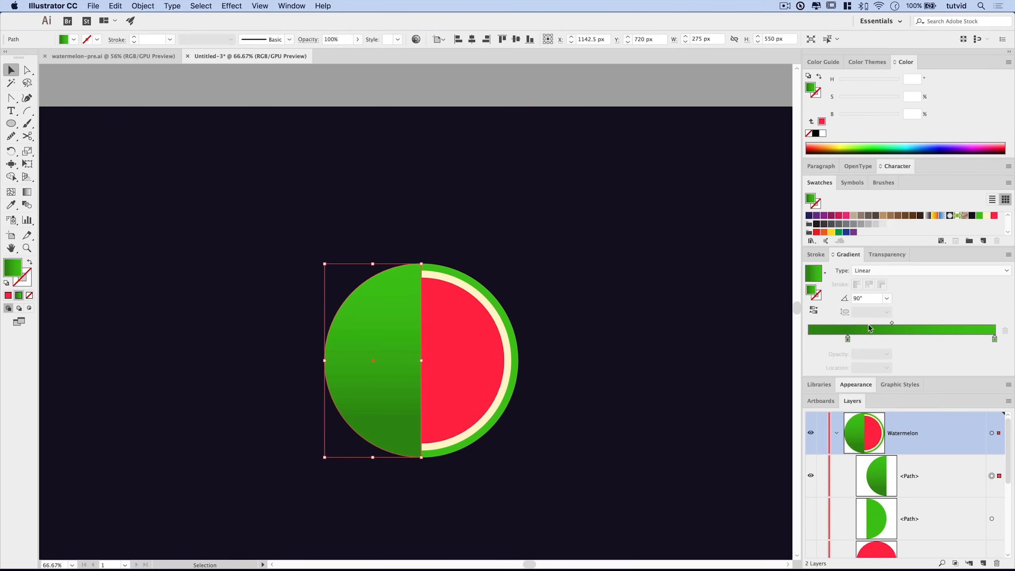
# Save the dark green of the gradient's 20.96% stop as a new swatch and deselect the left half.
pyautogui.click(848, 339)
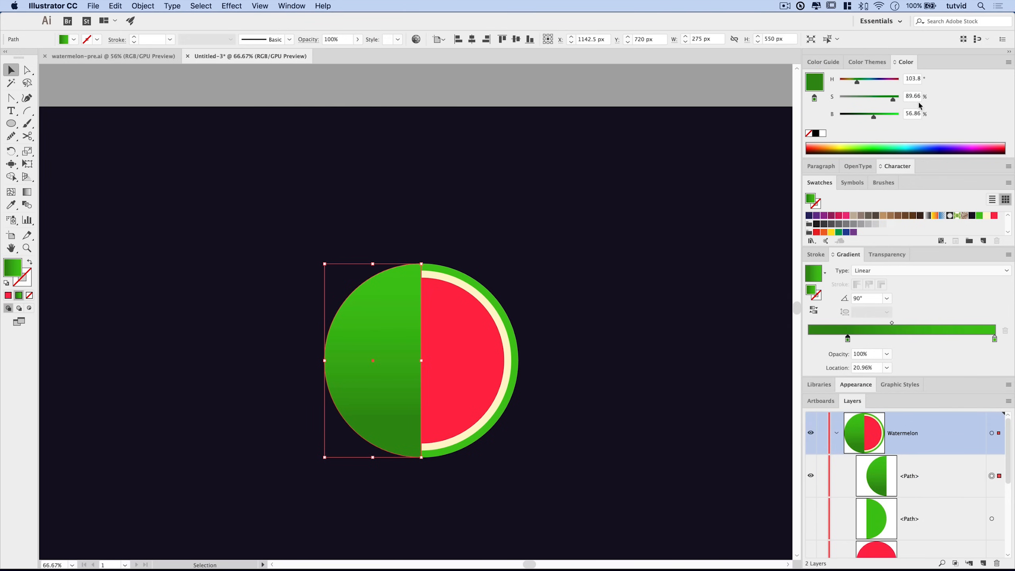
pyautogui.moveTo(815, 87); pyautogui.dragTo(1001, 224)
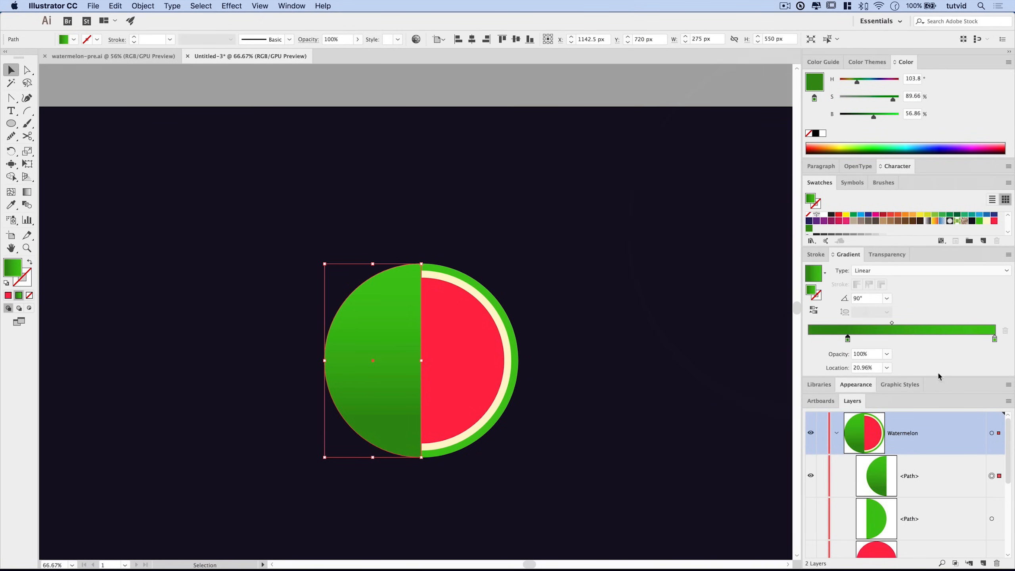
pyautogui.click(471, 498)
# Draw a 1000 × 25 px rectangle below the watermelon and fill it with the dark green swatch.
pyautogui.moveTo(471, 498); pyautogui.dragTo(494, 385)
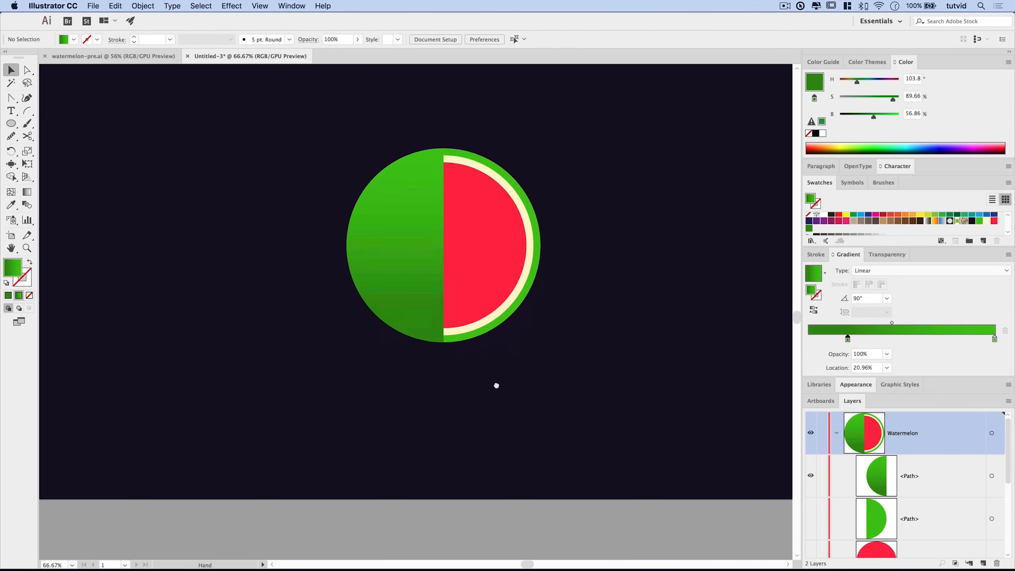
pyautogui.moveTo(11, 124); pyautogui.dragTo(40, 121)
pyautogui.click(202, 386)
pyautogui.write('1000')
pyautogui.press('Tab')
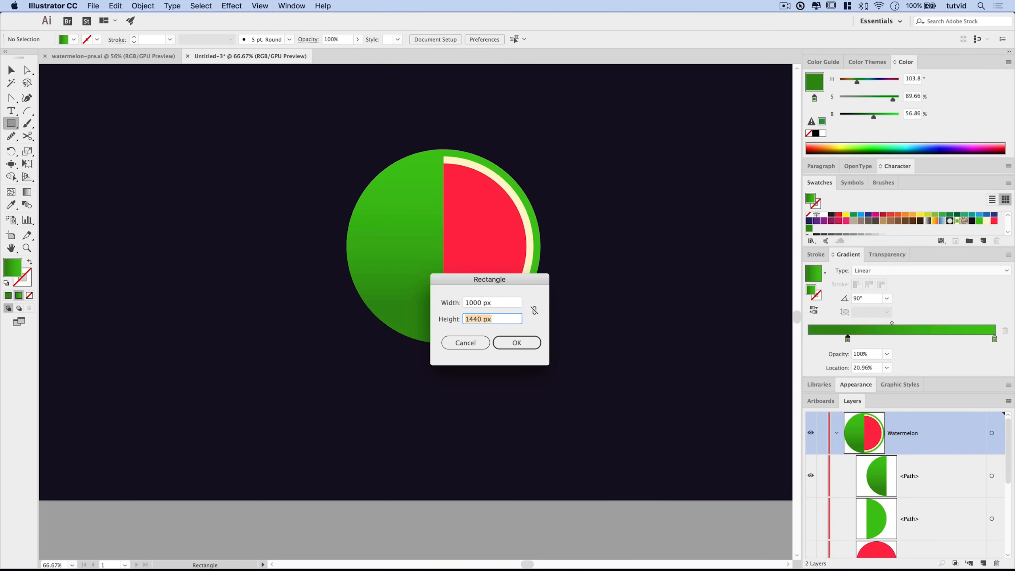
pyautogui.write('25')
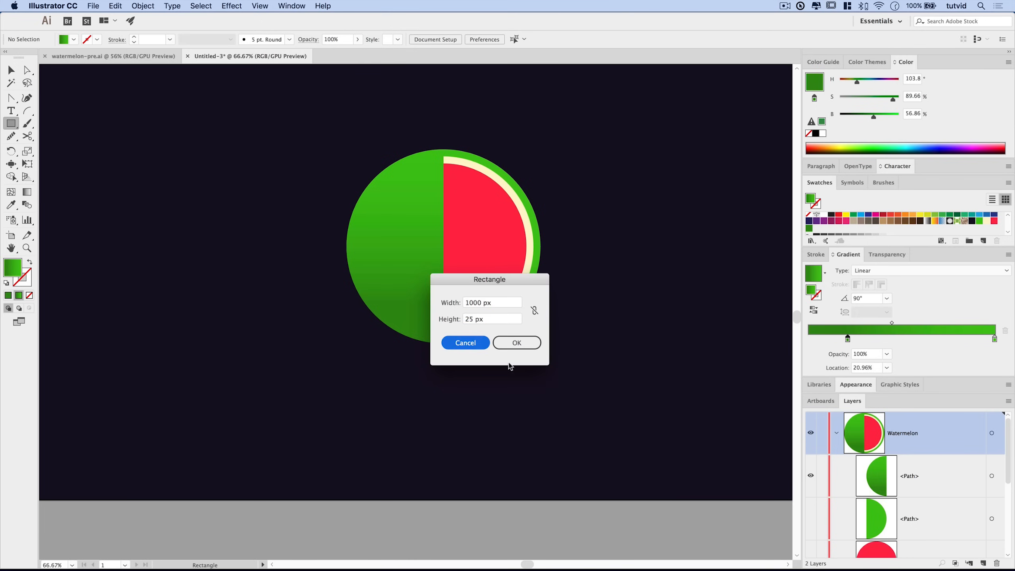
pyautogui.click(515, 343)
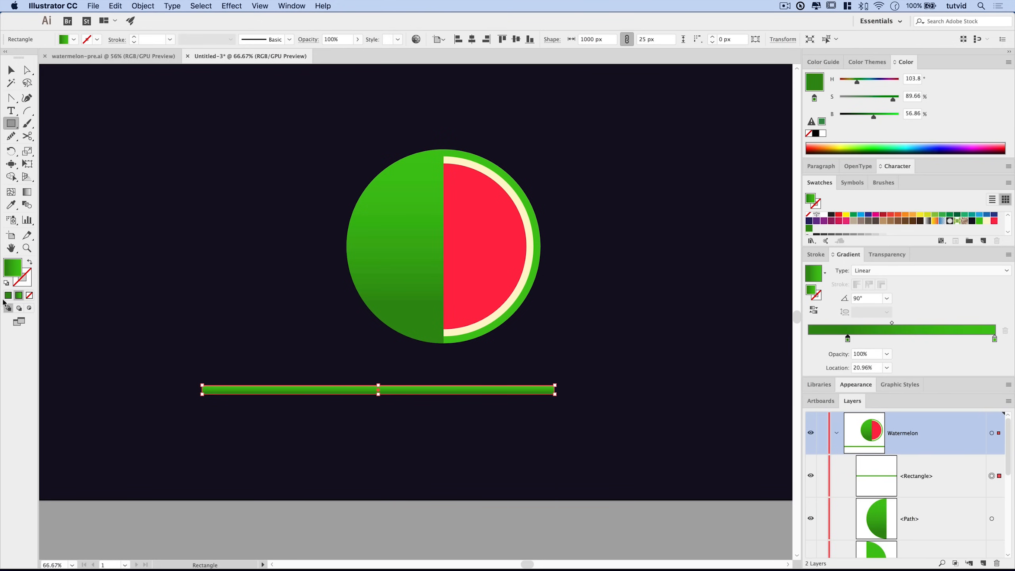
pyautogui.click(811, 229)
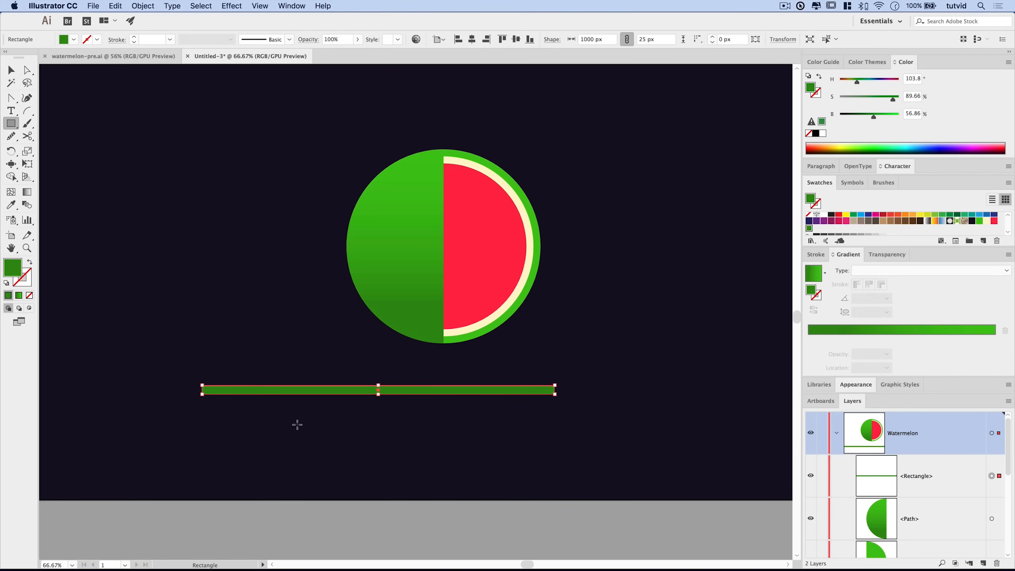
# Start a Zig Zag effect on the dark green bar with the preview on and smooth points.
pyautogui.click(231, 5)
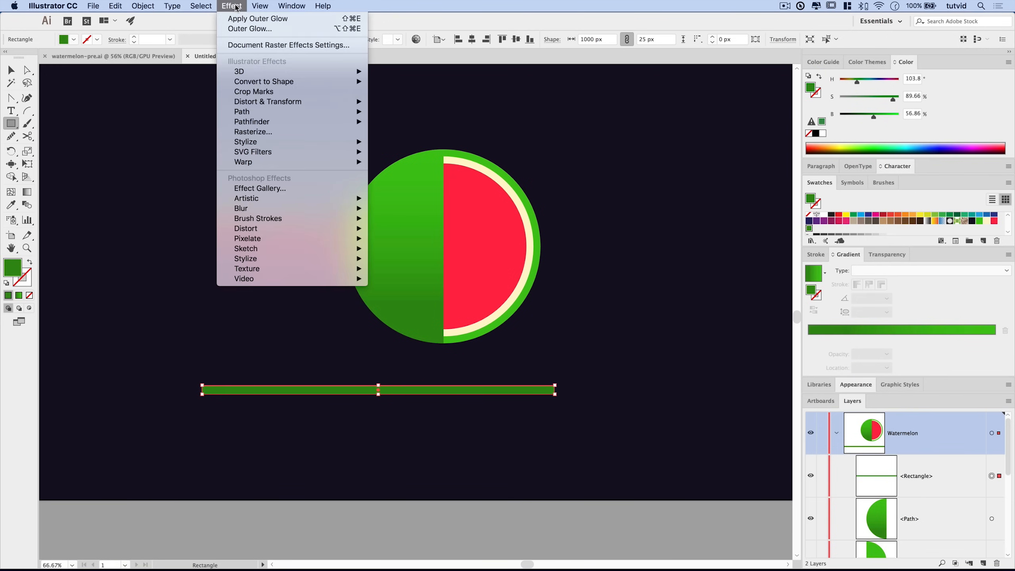
pyautogui.moveTo(292, 103)
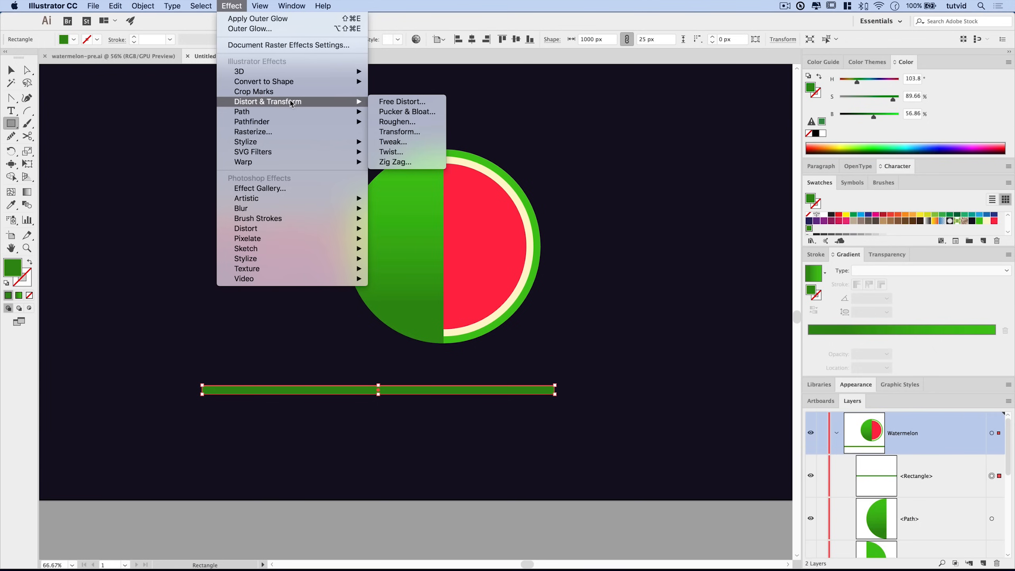
pyautogui.click(392, 162)
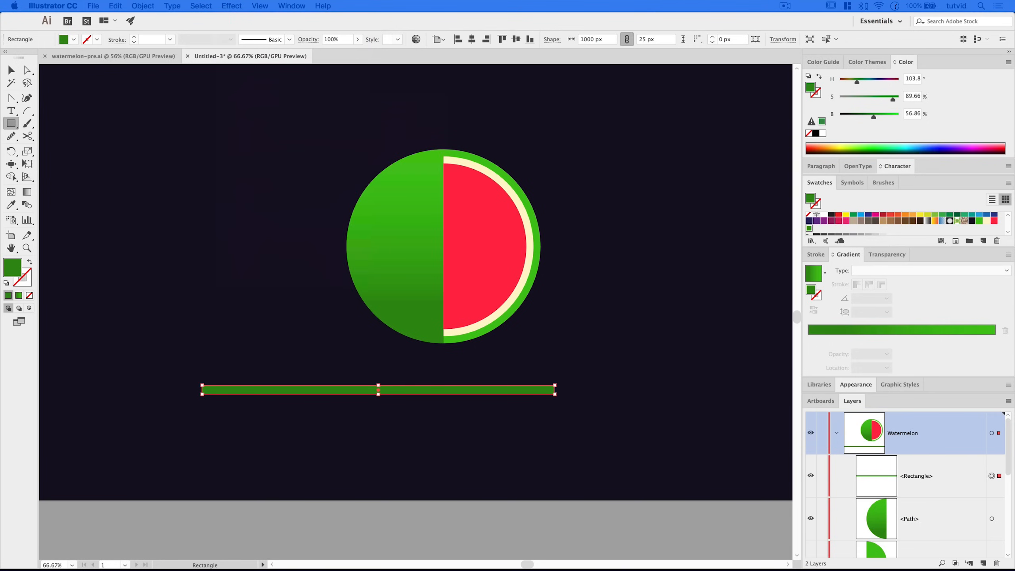
pyautogui.click(314, 279)
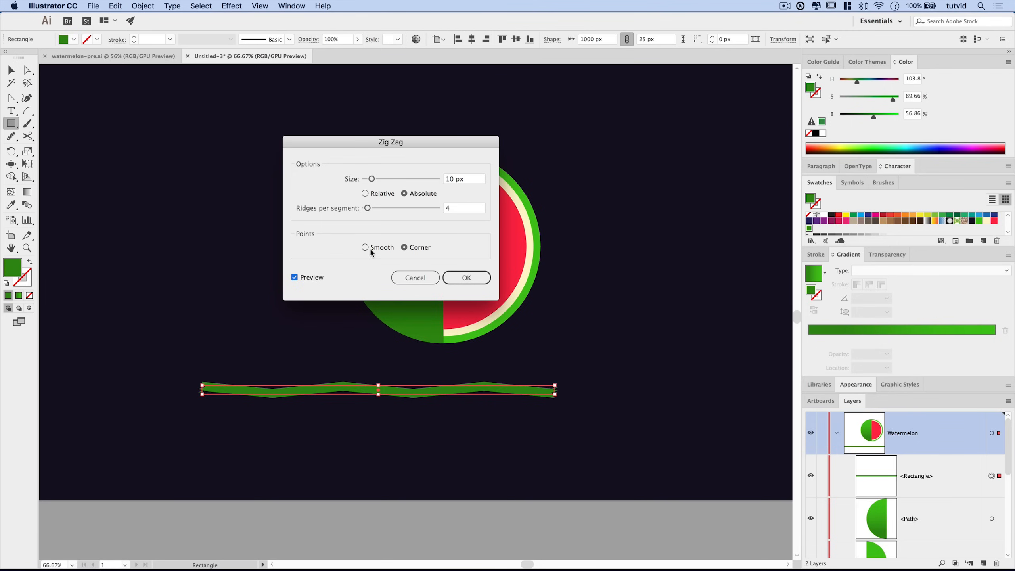
pyautogui.click(368, 248)
# Set the Zig Zag size to 12 px with 10 ridges per segment and apply the effect.
pyautogui.moveTo(442, 140); pyautogui.dragTo(394, 116)
pyautogui.click(407, 155)
pyautogui.moveTo(406, 155); pyautogui.dragTo(396, 153)
pyautogui.press('Tab')
pyautogui.click(413, 185)
pyautogui.write('10')
pyautogui.press('Tab')
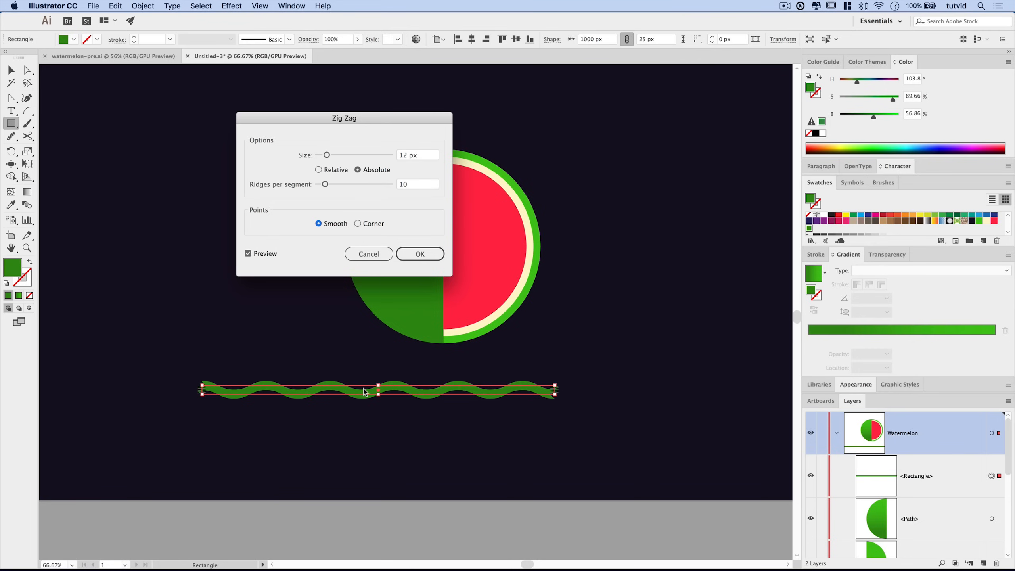
pyautogui.click(413, 185)
pyautogui.press('Up')
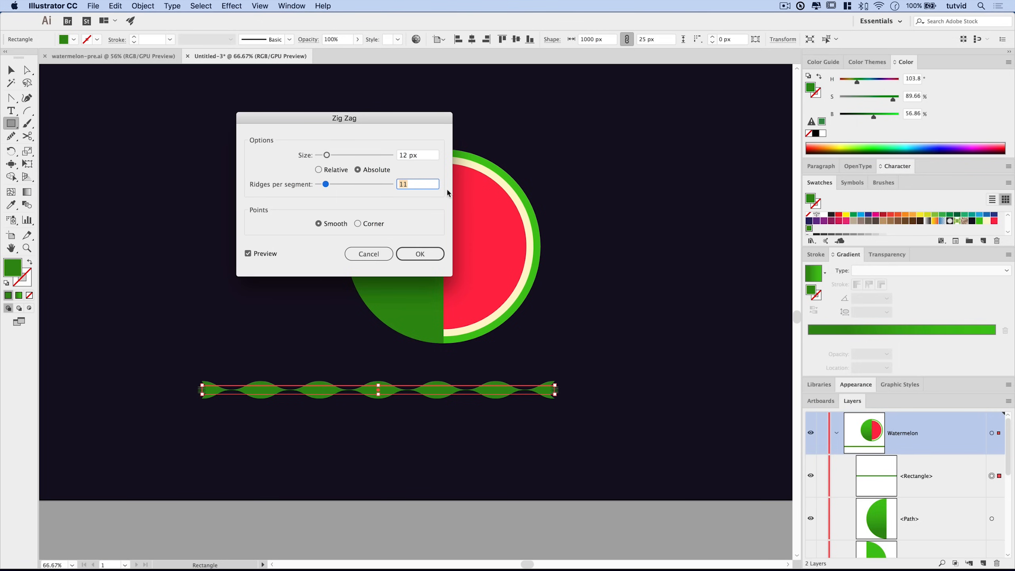
pyautogui.press('Down')
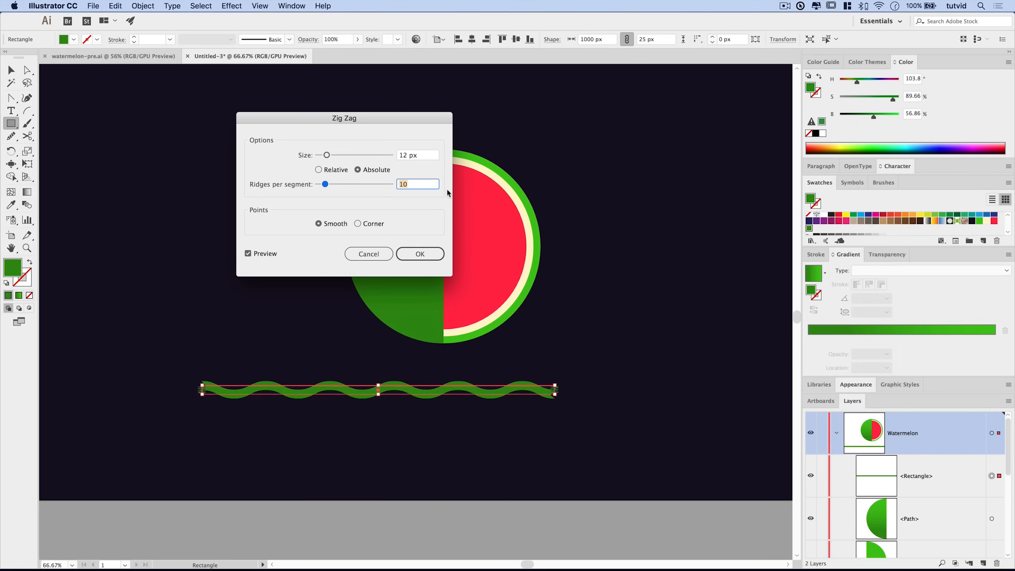
pyautogui.click(419, 253)
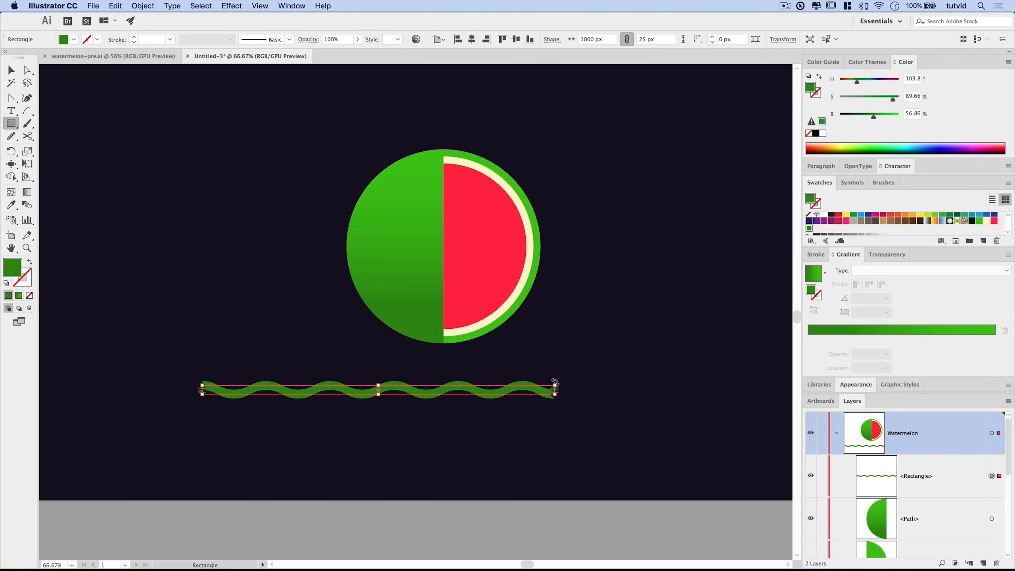
# Rotate the wavy bar 90° to vertical and place it over the green half, just beside the red flesh.
pyautogui.click(11, 70)
pyautogui.press('shift')
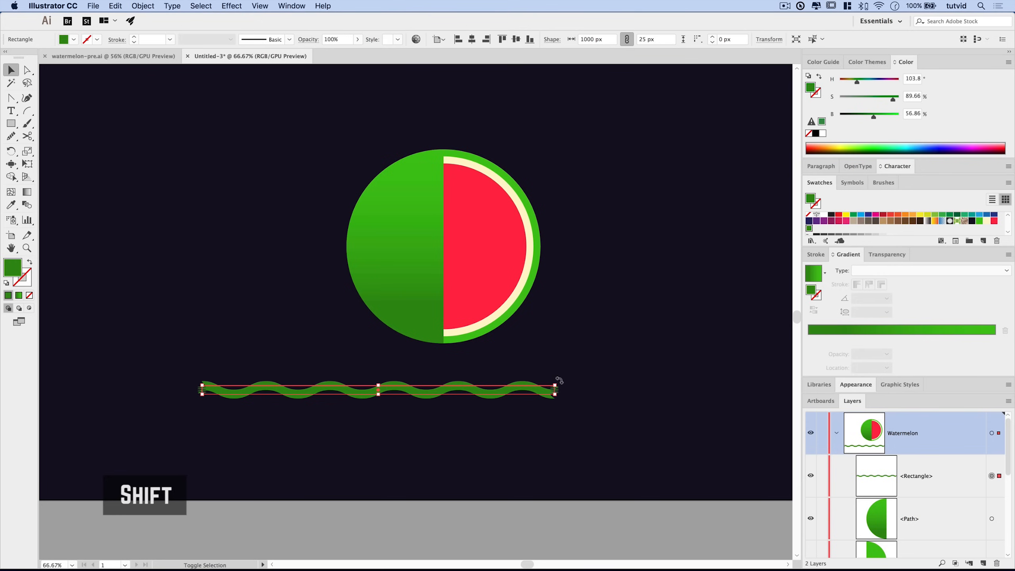
pyautogui.moveTo(560, 381)
pyautogui.mouseDown()
pyautogui.moveTo(556, 347)
pyautogui.moveTo(453, 251)
pyautogui.moveTo(378, 228)
pyautogui.mouseUp()
pyautogui.moveTo(369, 335); pyautogui.dragTo(418, 204)
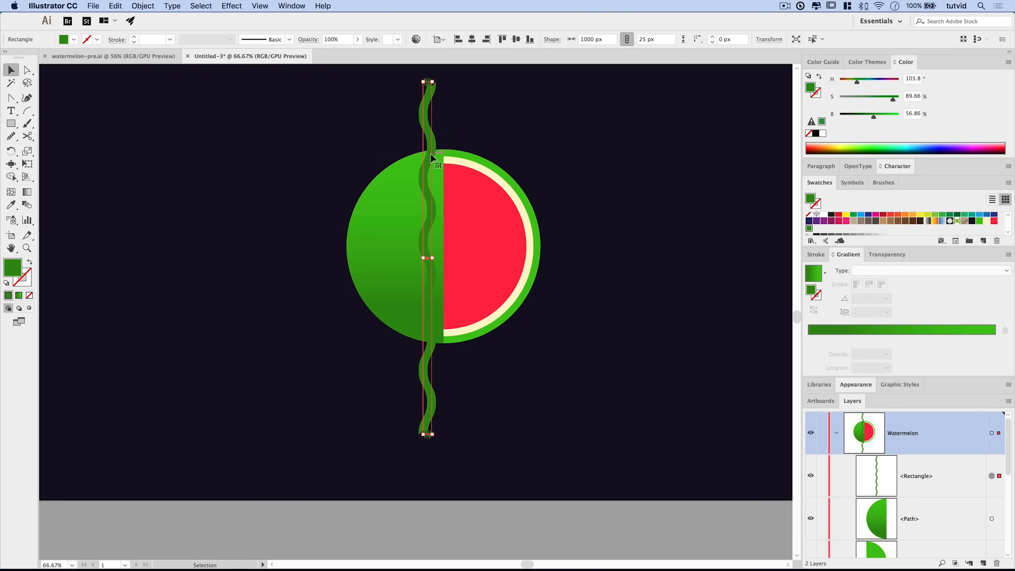
# Duplicate the wavy stripe twice across the green half and adjust the outermost copy's position near the shell's outer edge.
pyautogui.moveTo(433, 132); pyautogui.dragTo(373, 132)
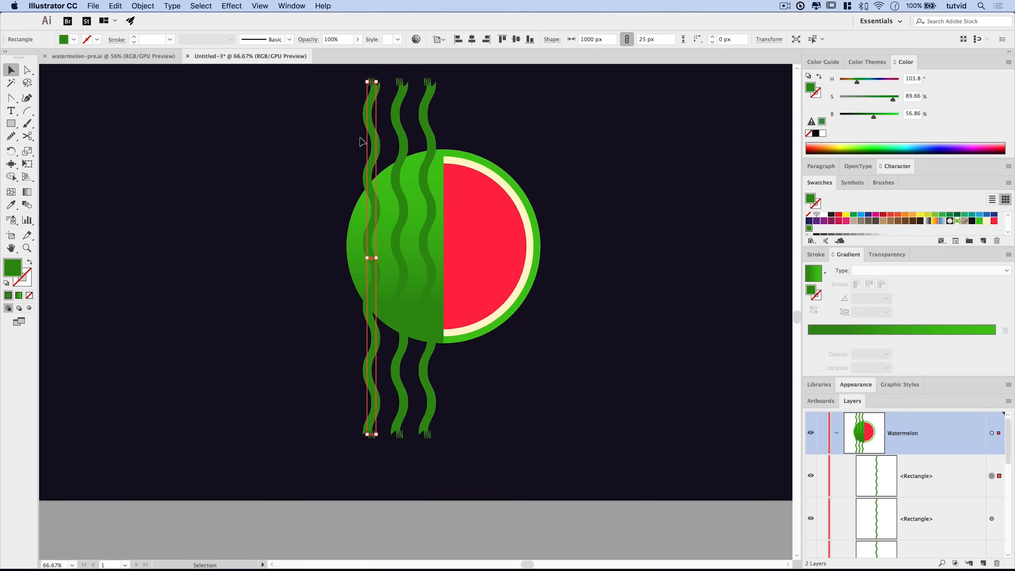
pyautogui.moveTo(373, 142); pyautogui.dragTo(367, 143)
pyautogui.press('Right')
pyautogui.press('Right')
pyautogui.press('Right')
pyautogui.press('Right')
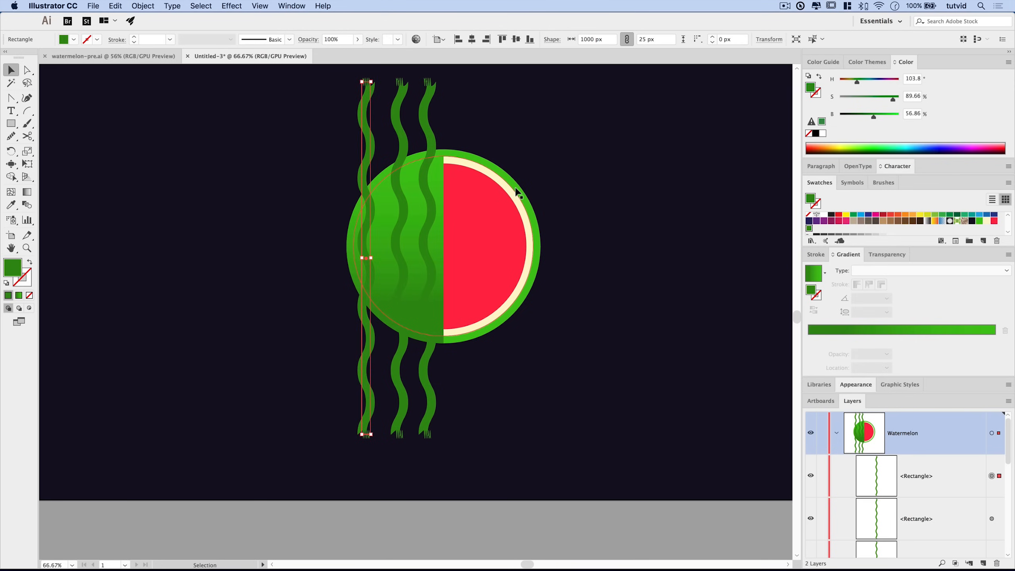
# Select all three wavy stripes together.
pyautogui.click(298, 147)
pyautogui.moveTo(318, 96); pyautogui.dragTo(483, 118)
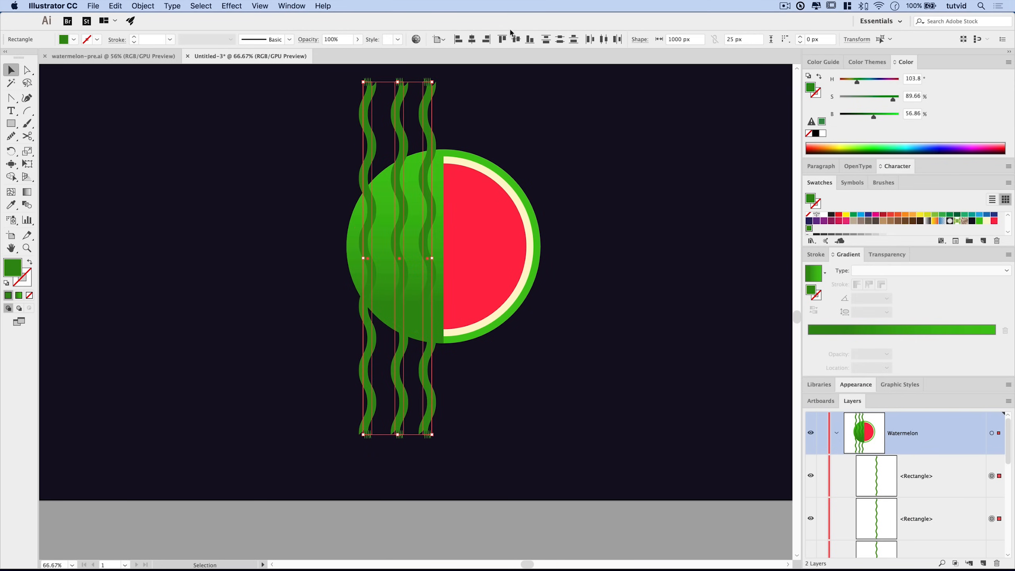
# Try to distribute the three stripes by their horizontal centres across the artboard, and undo it.
pyautogui.click(603, 40)
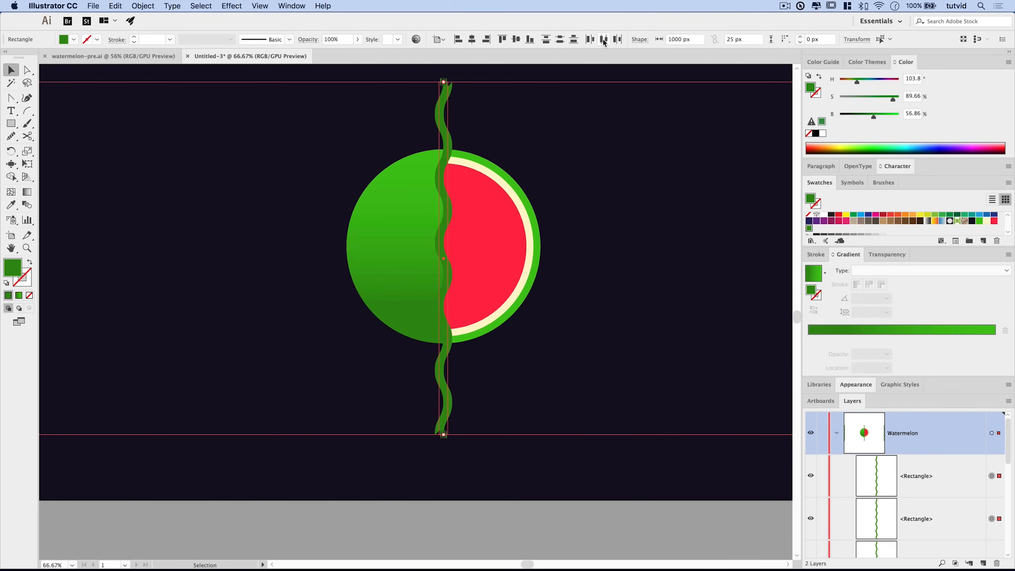
pyautogui.press('super+z')
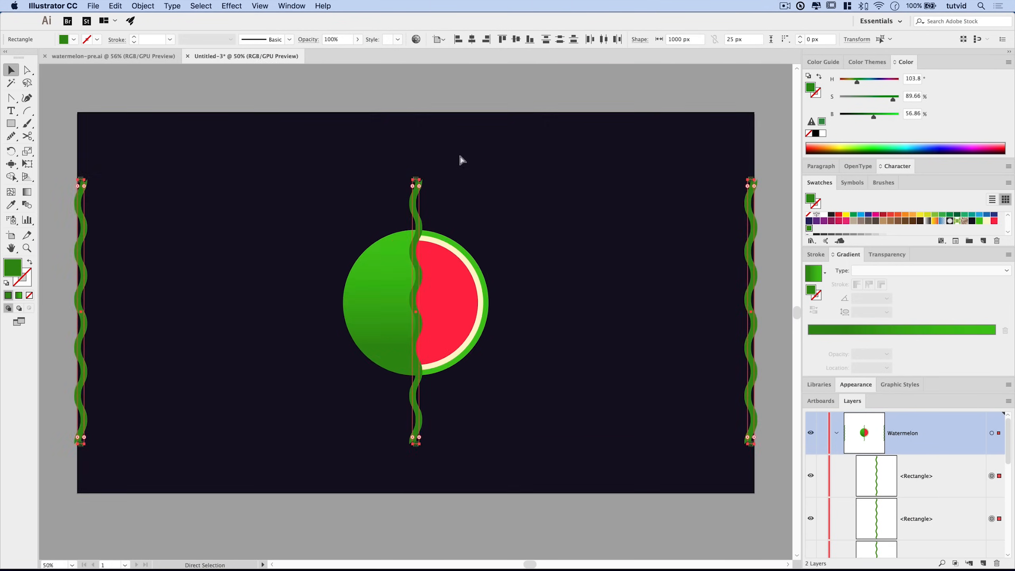
pyautogui.press('super+minus')
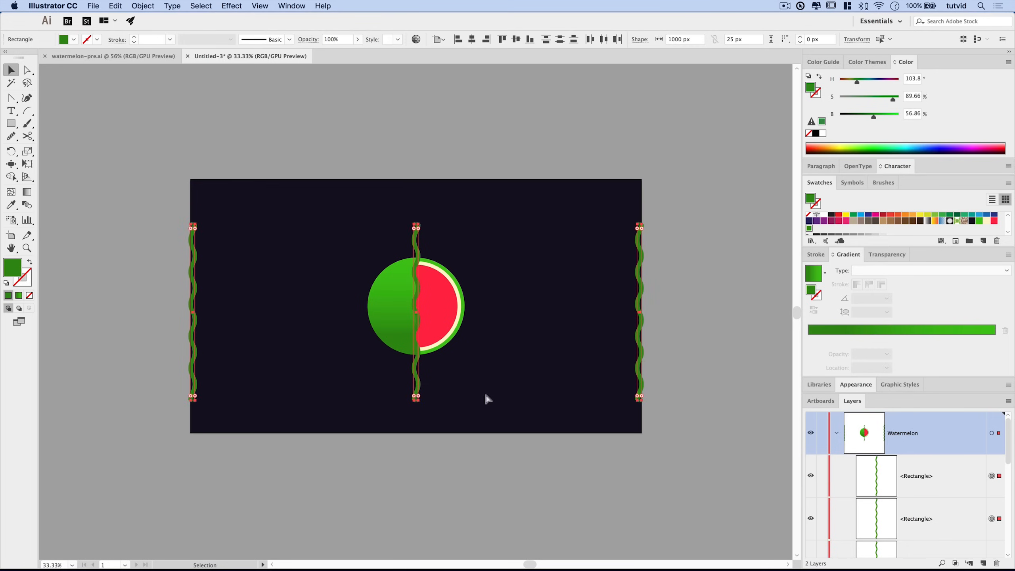
pyautogui.press('super+z')
# Set alignment to the selection and distribute the three wavy stripes evenly by their horizontal centres.
pyautogui.click(439, 39)
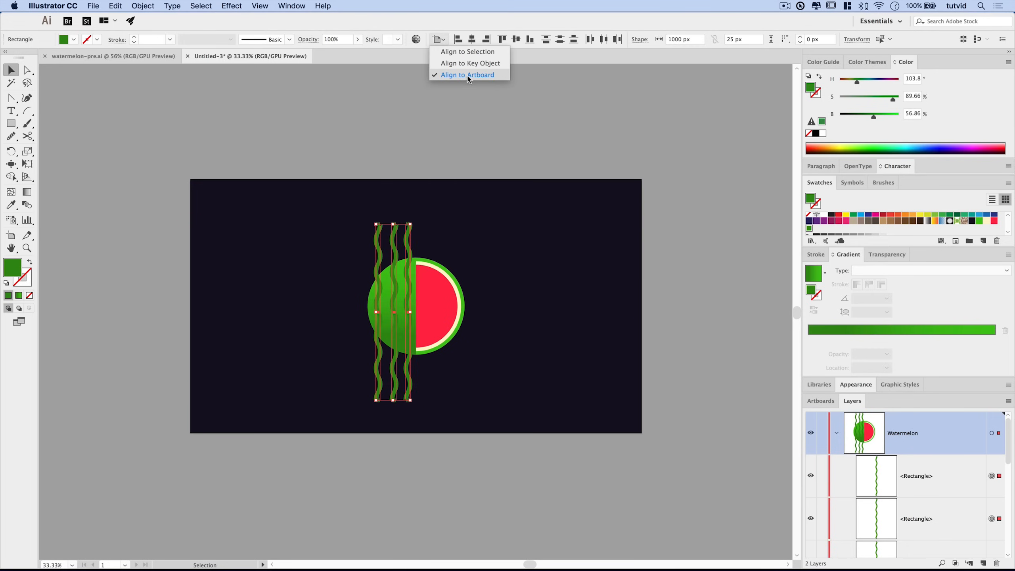
pyautogui.click(448, 56)
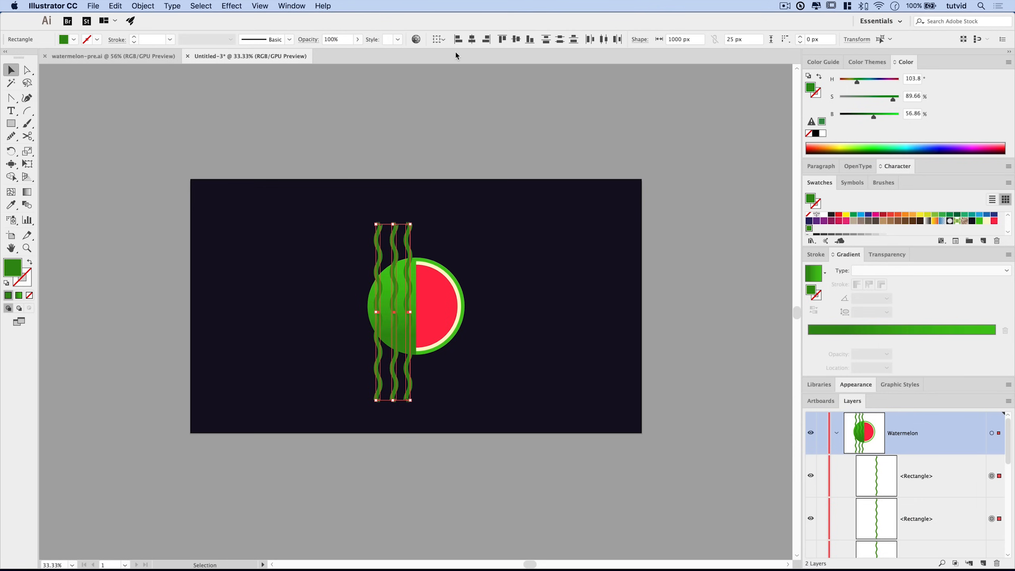
pyautogui.click(603, 40)
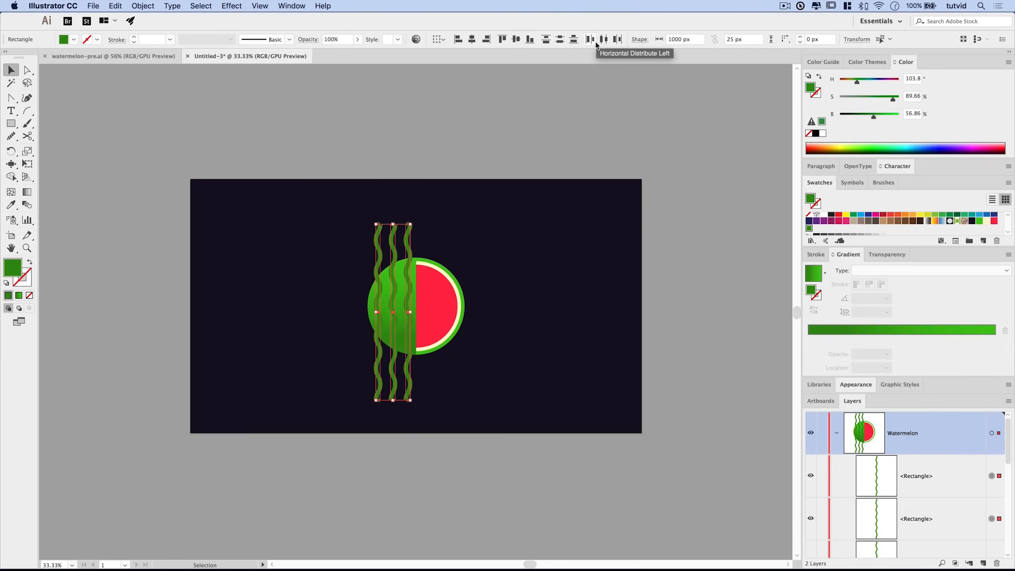
# Group the three selected wavy stripes into one object.
pyautogui.press('z')
pyautogui.click(402, 302)
pyautogui.click(423, 316)
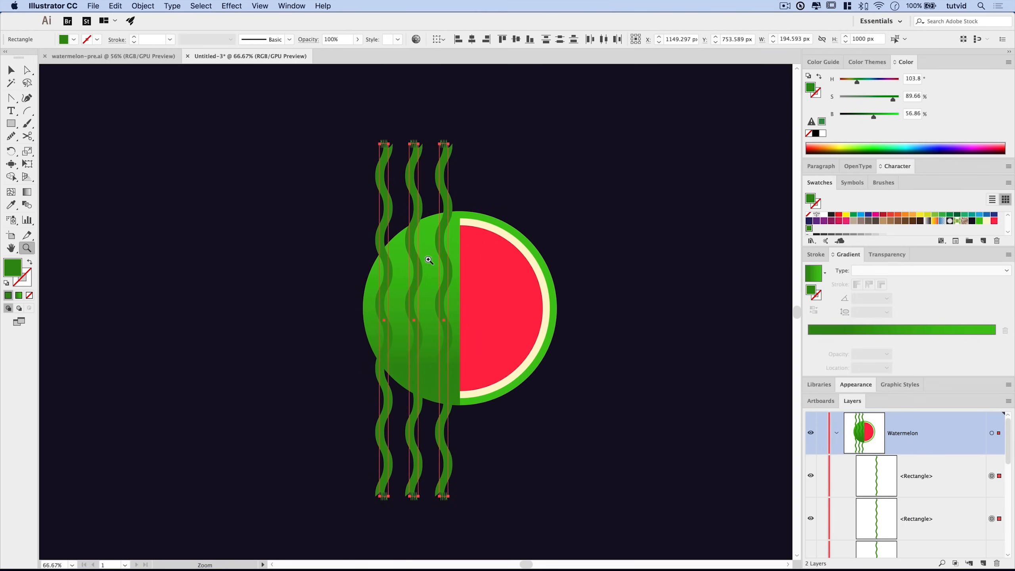
pyautogui.press('v')
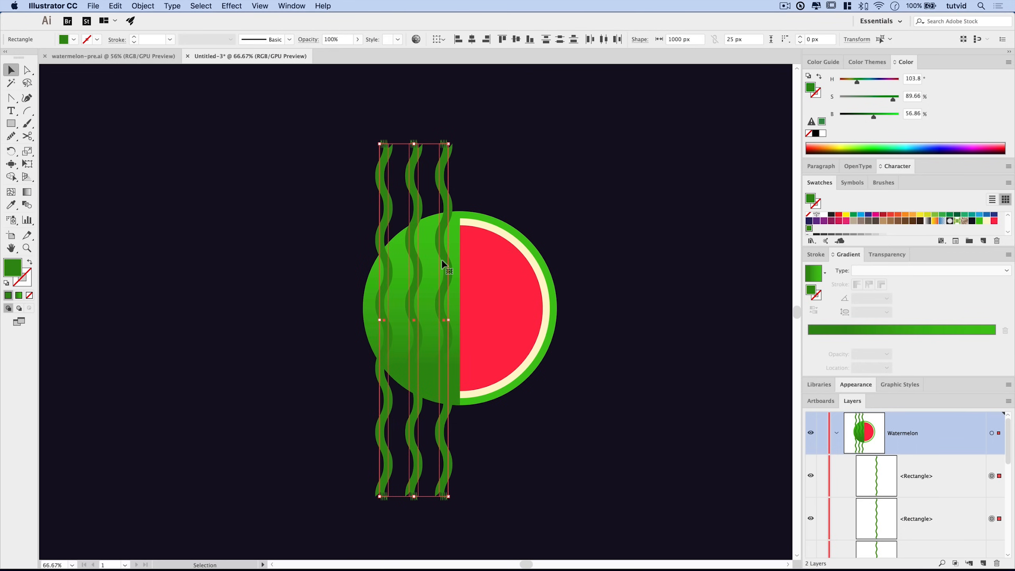
pyautogui.press('super+g')
# Copy the gradient green half-circle path and create an empty opacity mask on the wavy stripe group.
pyautogui.click(991, 518)
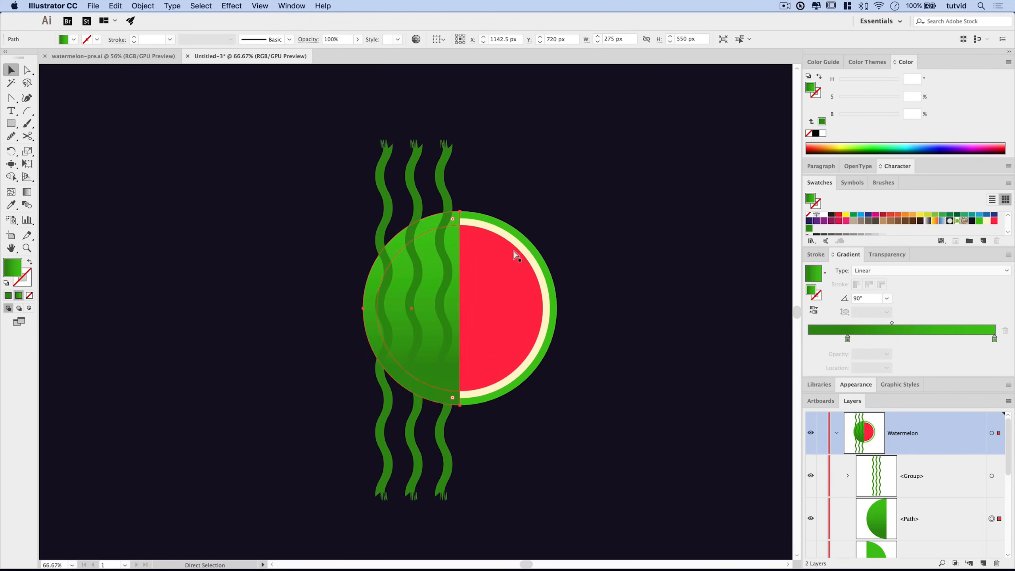
pyautogui.press('super+c')
pyautogui.click(443, 160)
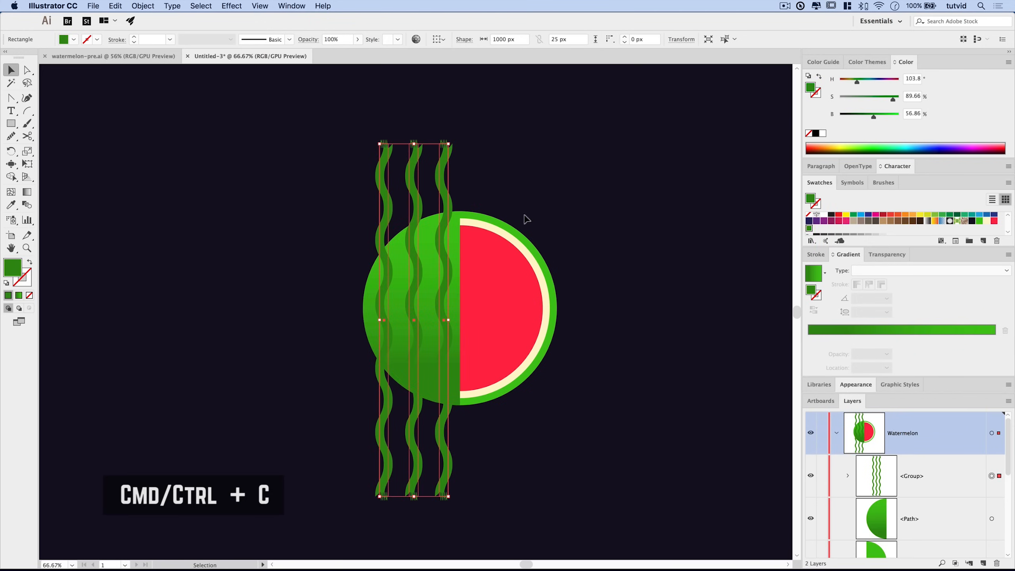
pyautogui.click(890, 254)
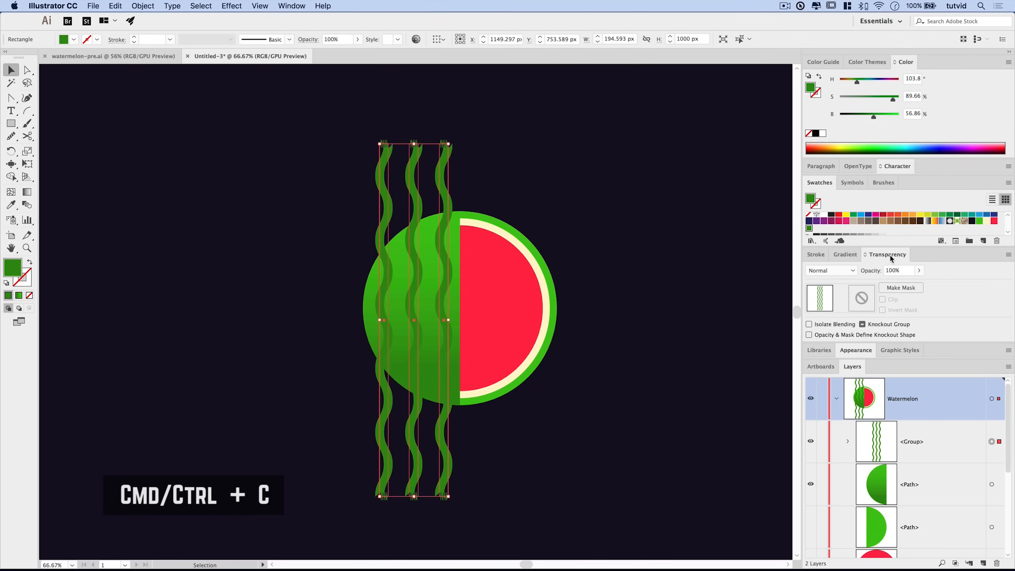
pyautogui.doubleClick(862, 298)
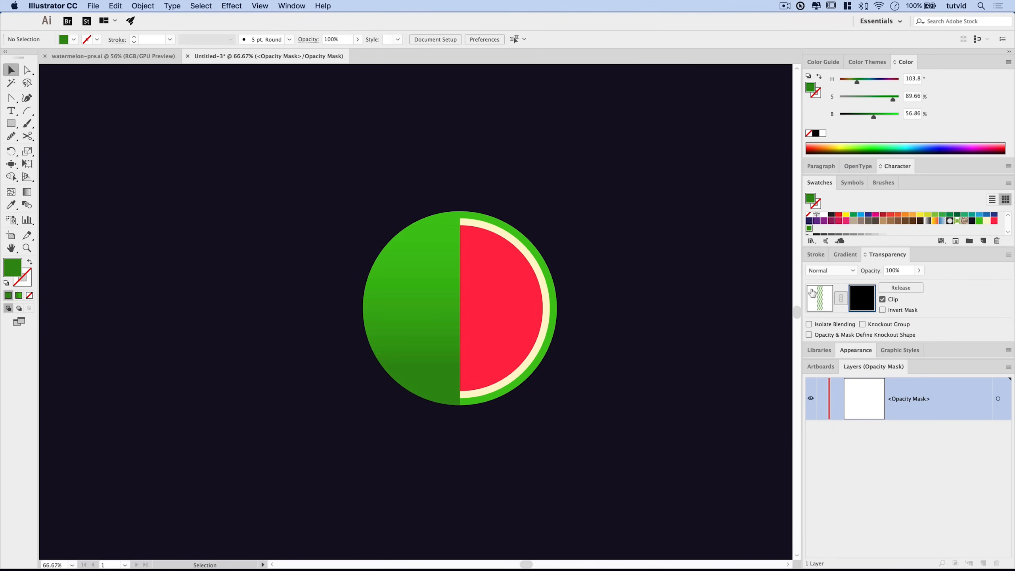
# Paste the copied half-circle in front inside the opacity mask, fill it white, and return to editing the stripe artwork.
pyautogui.press('super+f')
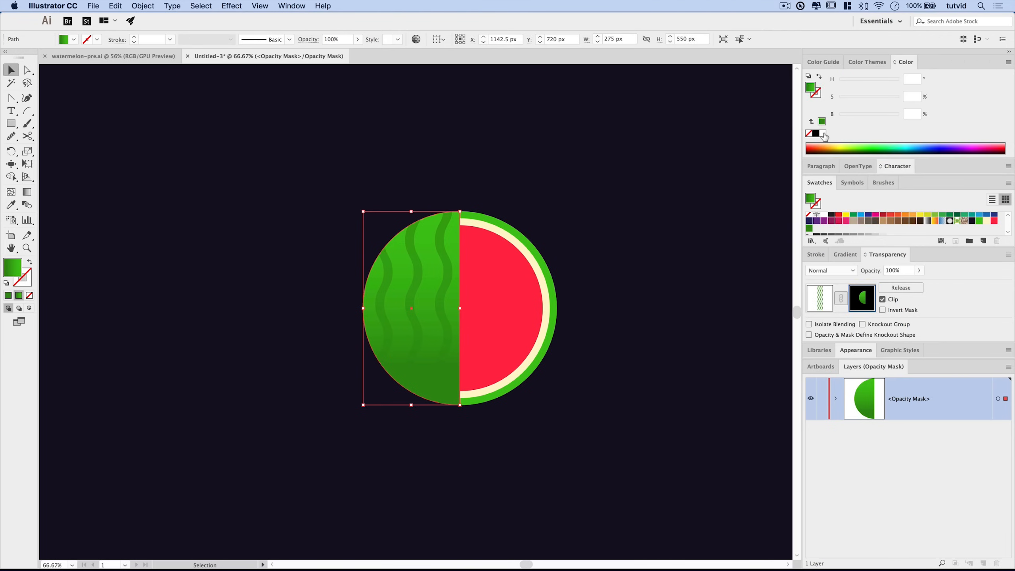
pyautogui.click(822, 135)
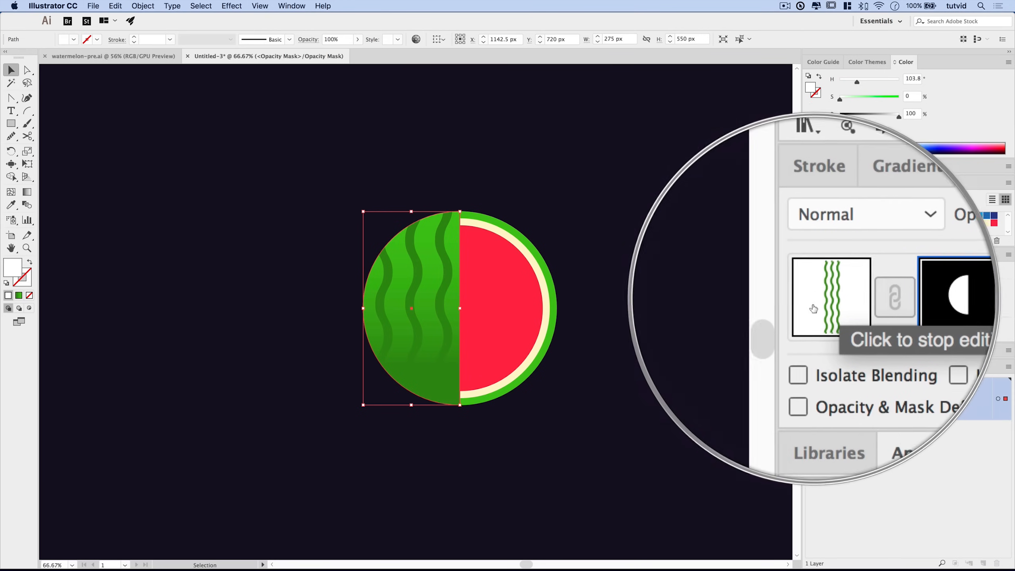
pyautogui.click(821, 300)
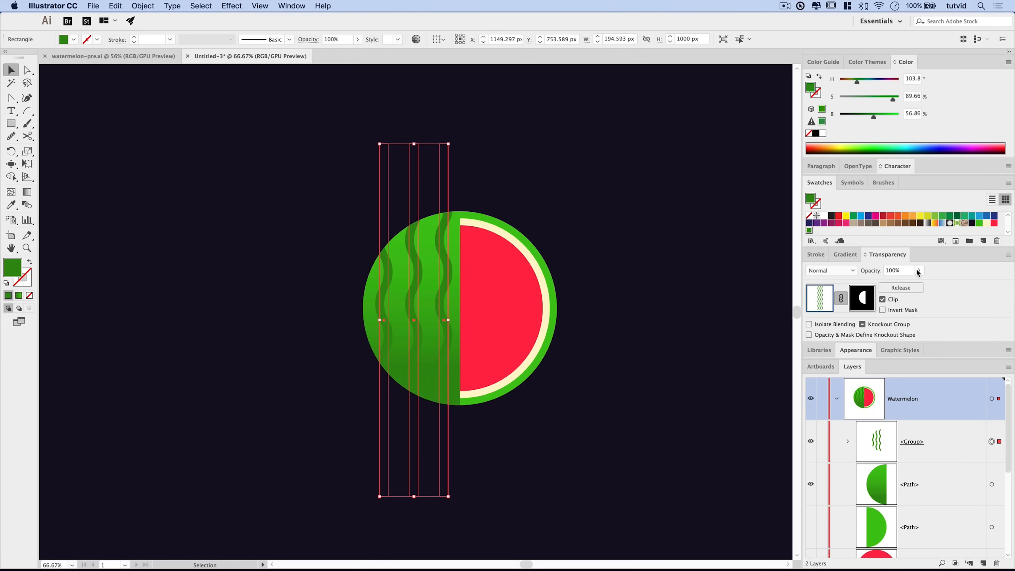
# Set the masked stripe group's opacity to 20% and deselect it.
pyautogui.click(899, 271)
pyautogui.write('20')
pyautogui.press('Return')
pyautogui.click(608, 278)
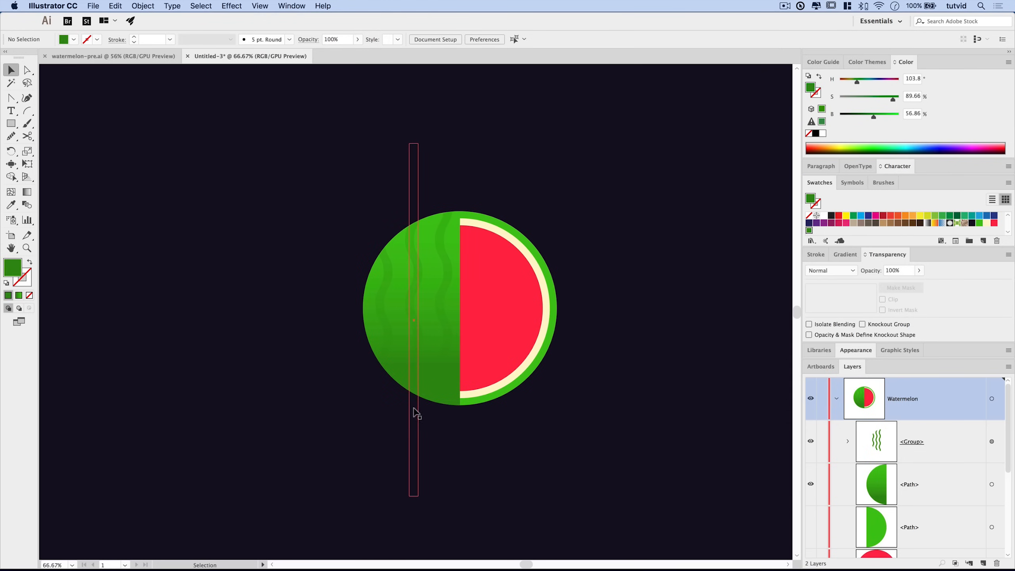
# Raise the stripe group's opacity so the stripes stand out more against the green shell, and deselect it.
pyautogui.click(450, 273)
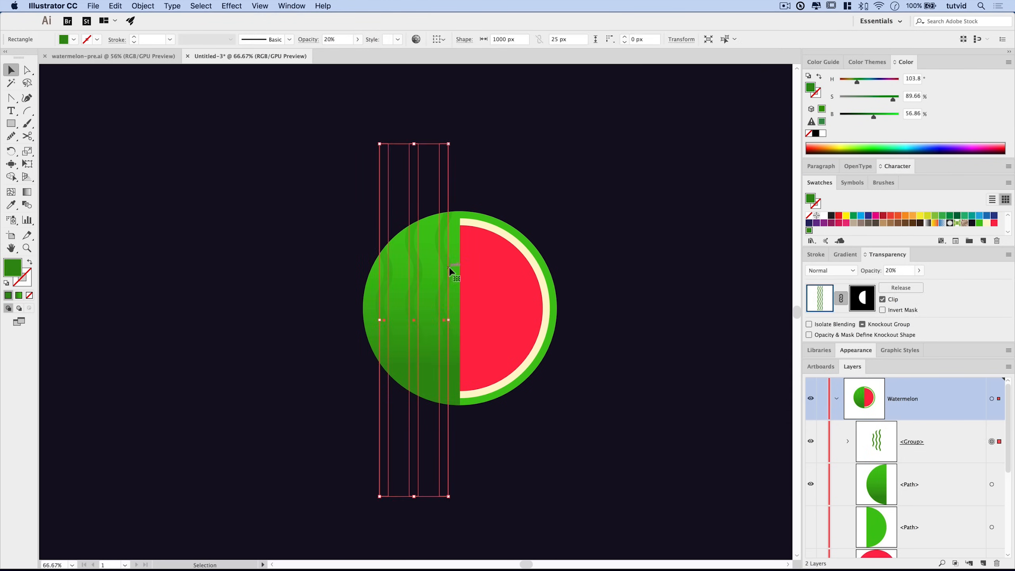
pyautogui.click(901, 272)
pyautogui.click(669, 293)
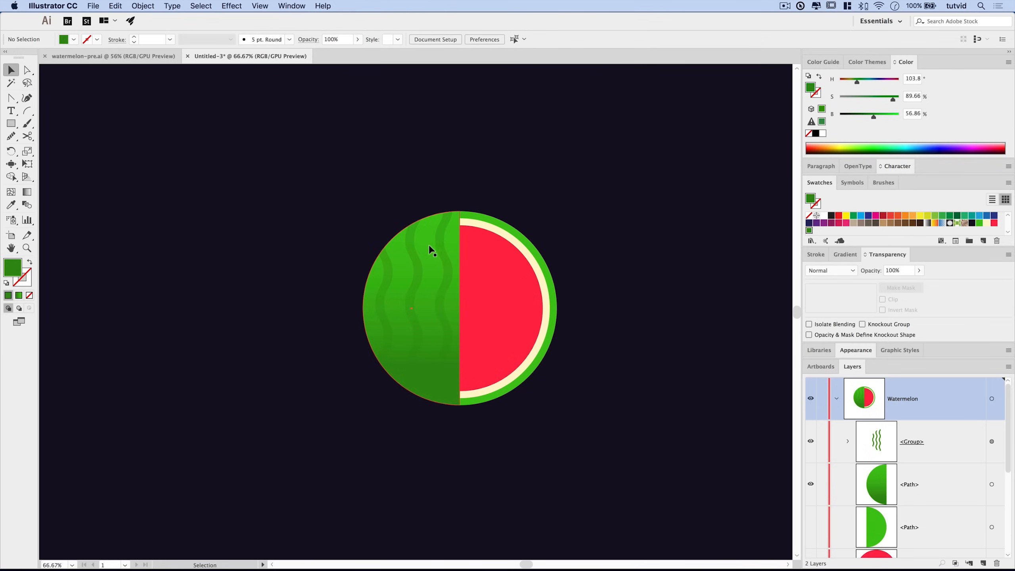
# Examine the white shell highlight in watermelon-pre.ai, return to the untitled document and look through its layer contents.
pyautogui.click(107, 58)
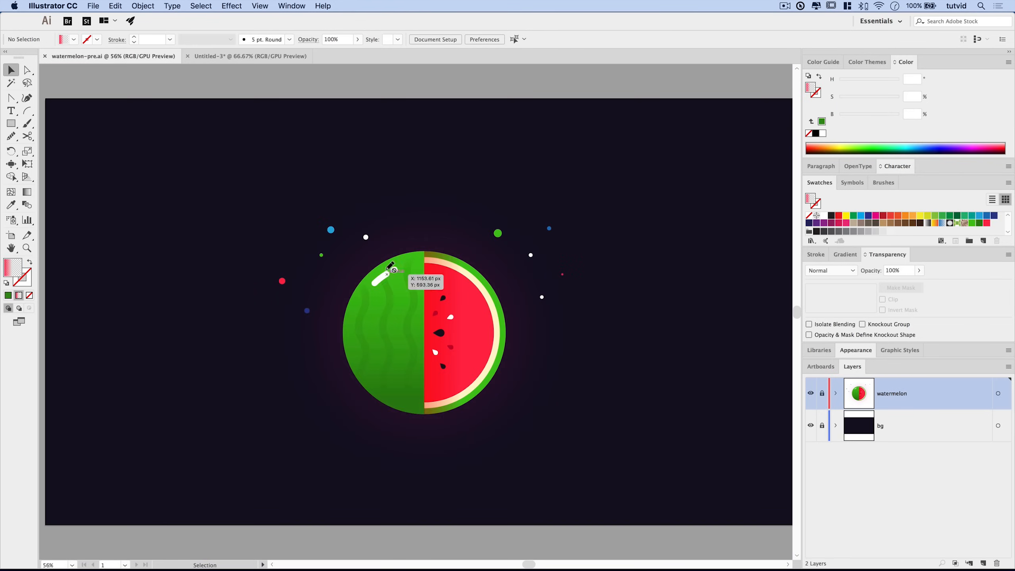
pyautogui.click(285, 55)
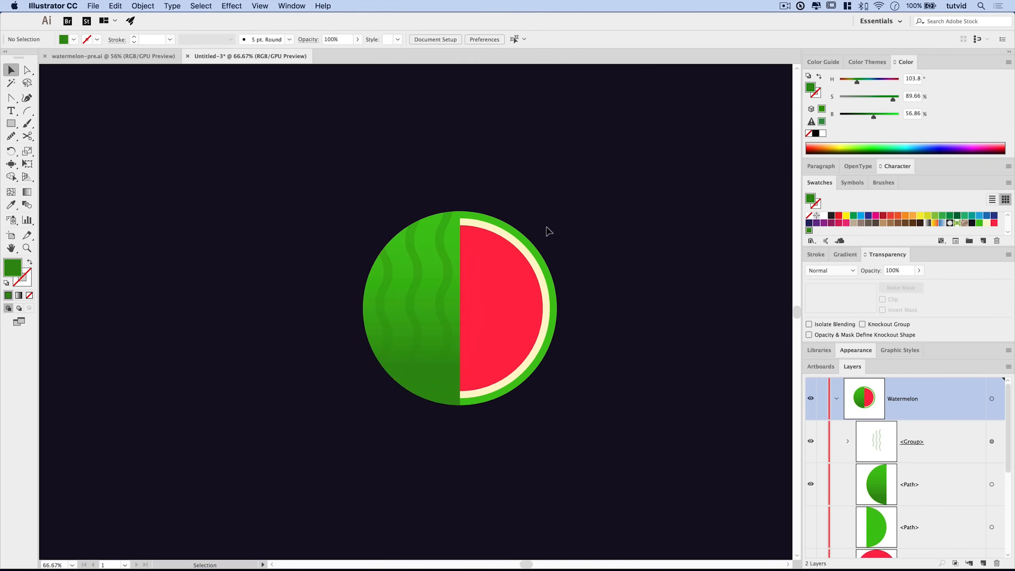
pyautogui.scroll(-5, 881, 486)
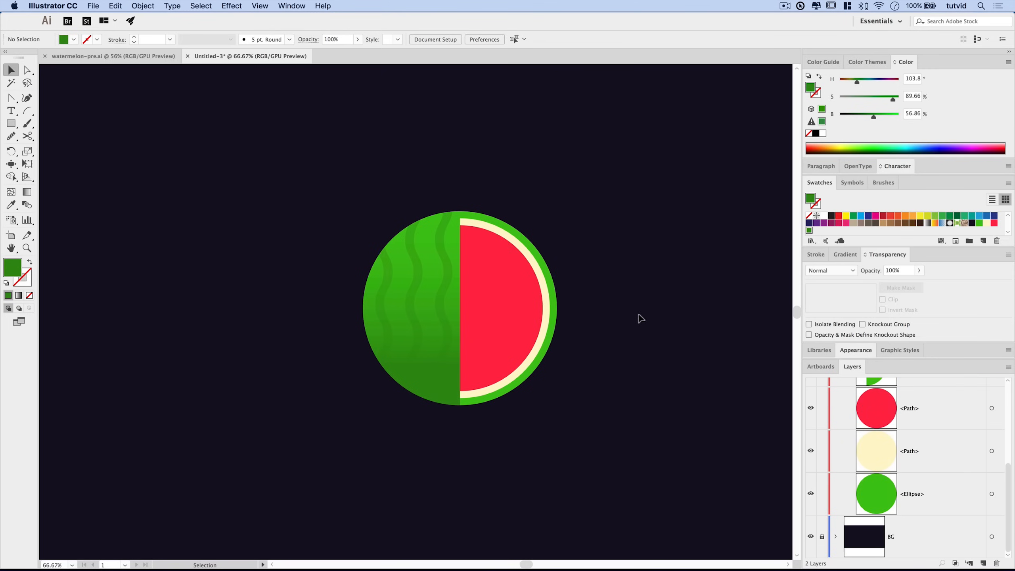
# Select the cream rind circle, recheck the highlight in watermelon-pre.ai, and paste a copy of the circle in front of the original.
pyautogui.click(518, 246)
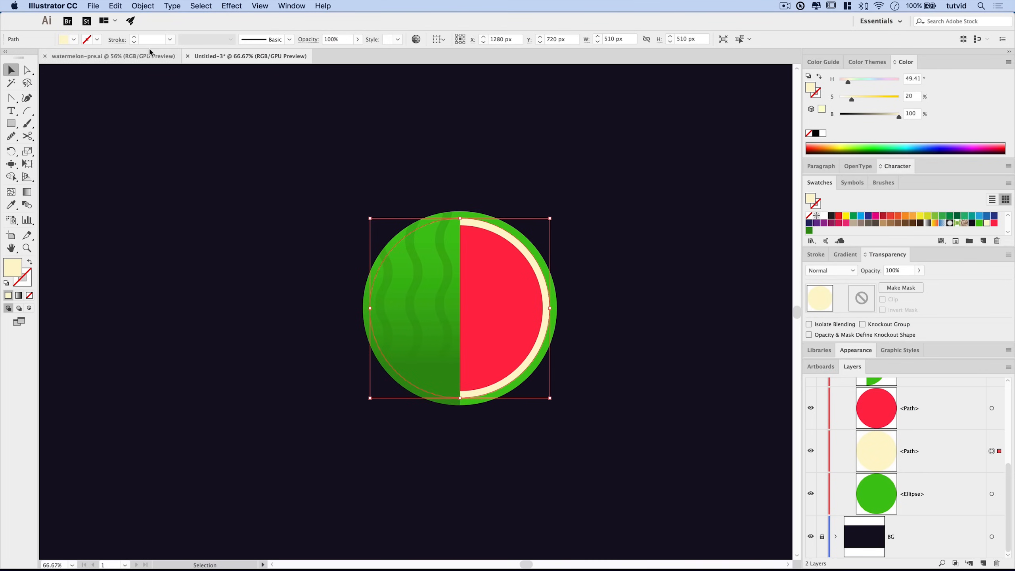
pyautogui.click(112, 56)
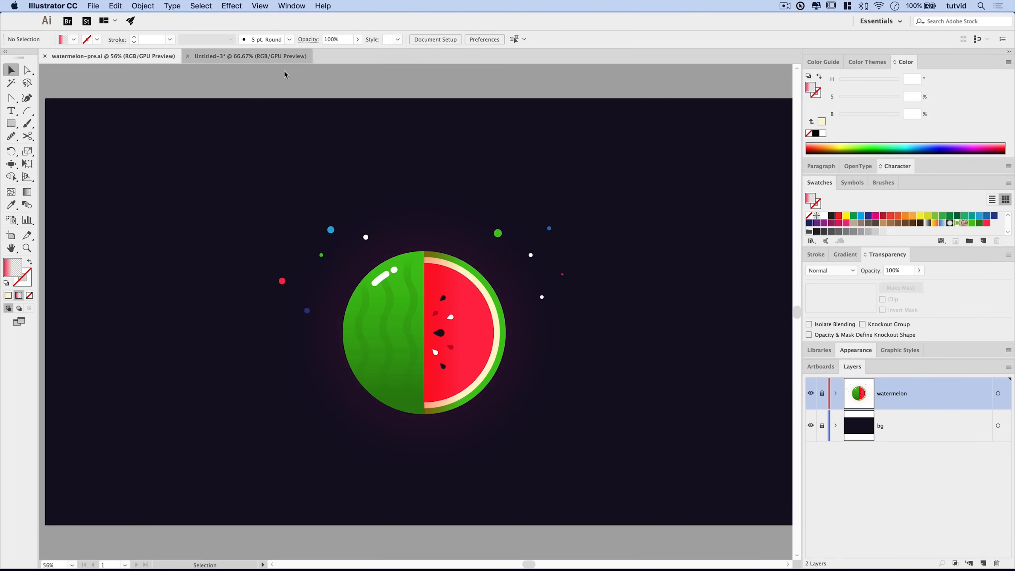
pyautogui.click(259, 57)
pyautogui.press('a')
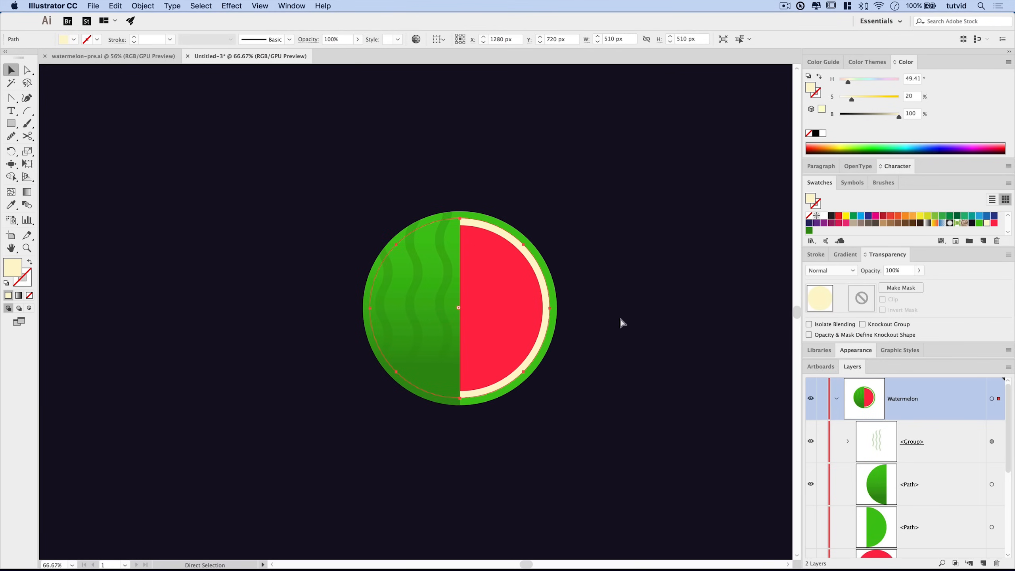
pyautogui.press('super+c')
pyautogui.press('super+f')
pyautogui.press('v')
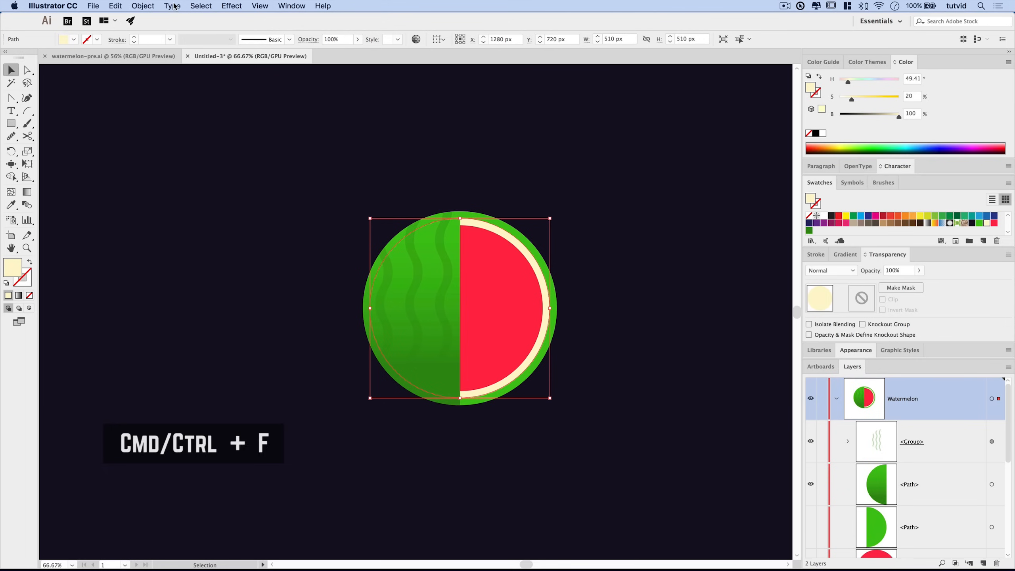
# Bring the copied cream circle to the front and swap its fill and stroke, making the stroke the active colour.
pyautogui.click(143, 6)
pyautogui.moveTo(160, 27)
pyautogui.click(394, 27)
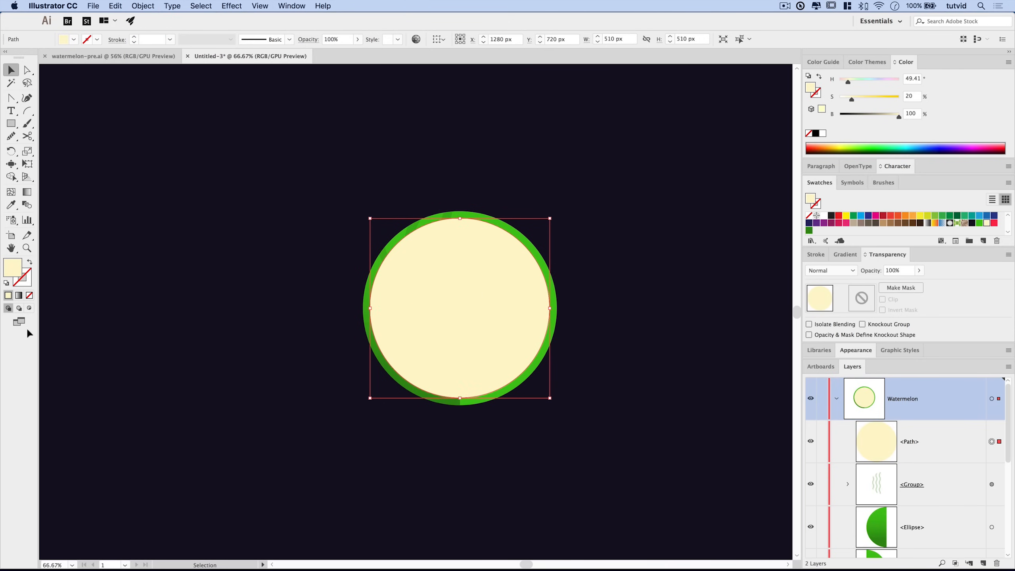
pyautogui.click(30, 264)
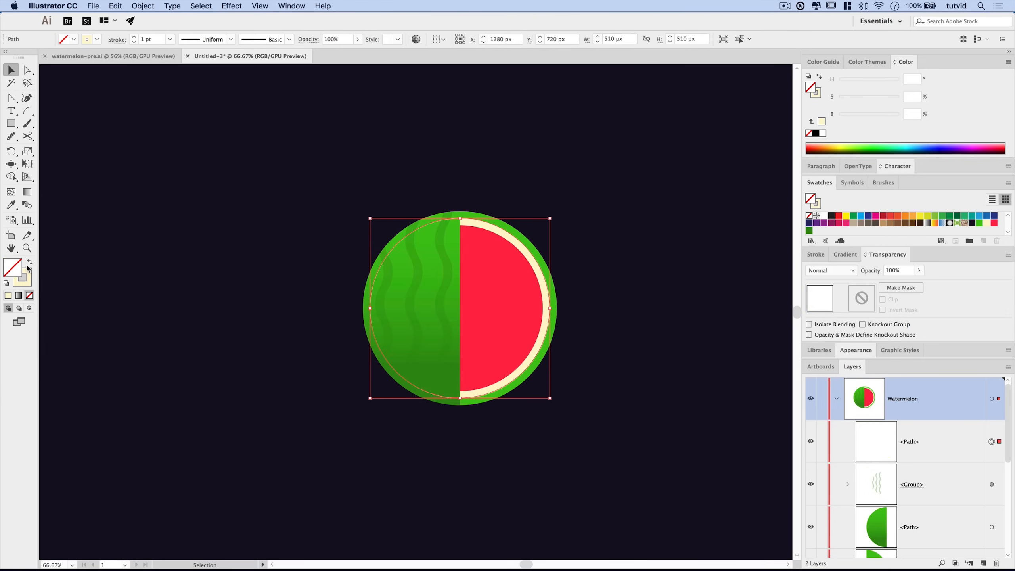
pyautogui.click(23, 279)
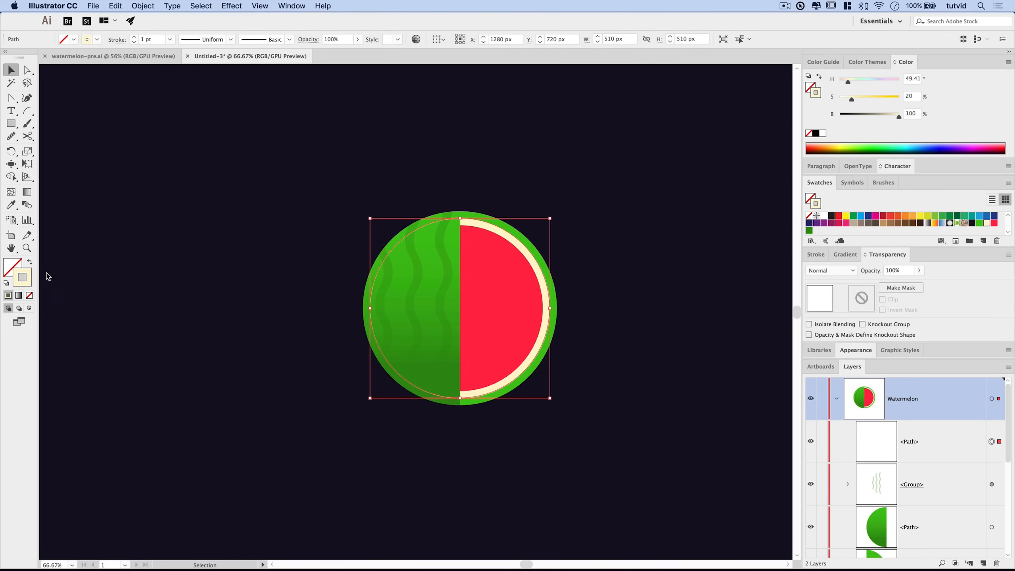
# Cut the cream outline with the Scissors tool at four points along its upper-left arc to separate a long and a short highlight segment.
pyautogui.press('z')
pyautogui.click(423, 253)
pyautogui.click(431, 247)
pyautogui.moveTo(475, 387); pyautogui.dragTo(527, 260)
pyautogui.moveTo(406, 307); pyautogui.dragTo(540, 305)
pyautogui.click(539, 274)
pyautogui.moveTo(462, 298); pyautogui.dragTo(461, 243)
pyautogui.click(425, 265)
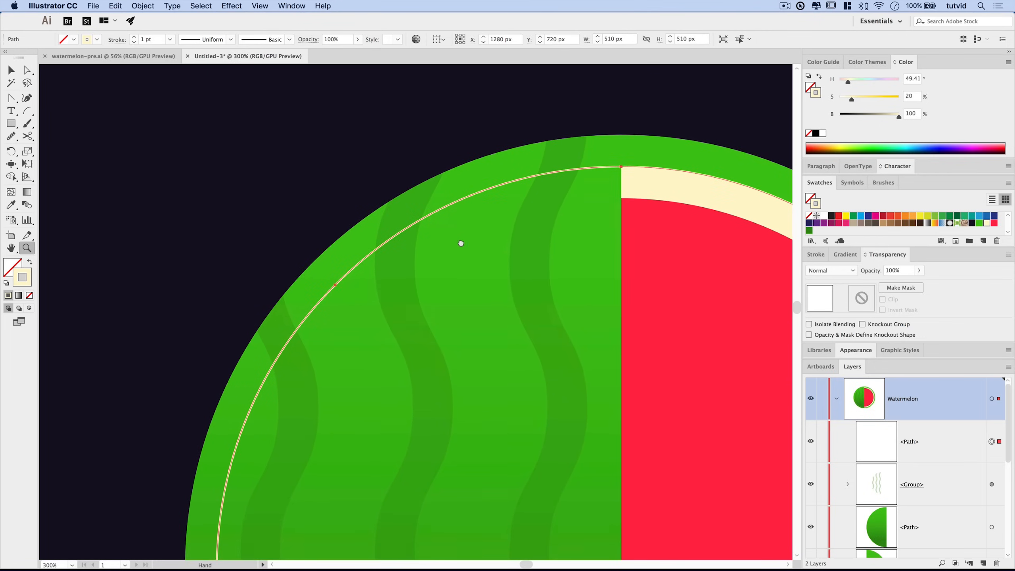
pyautogui.click(28, 137)
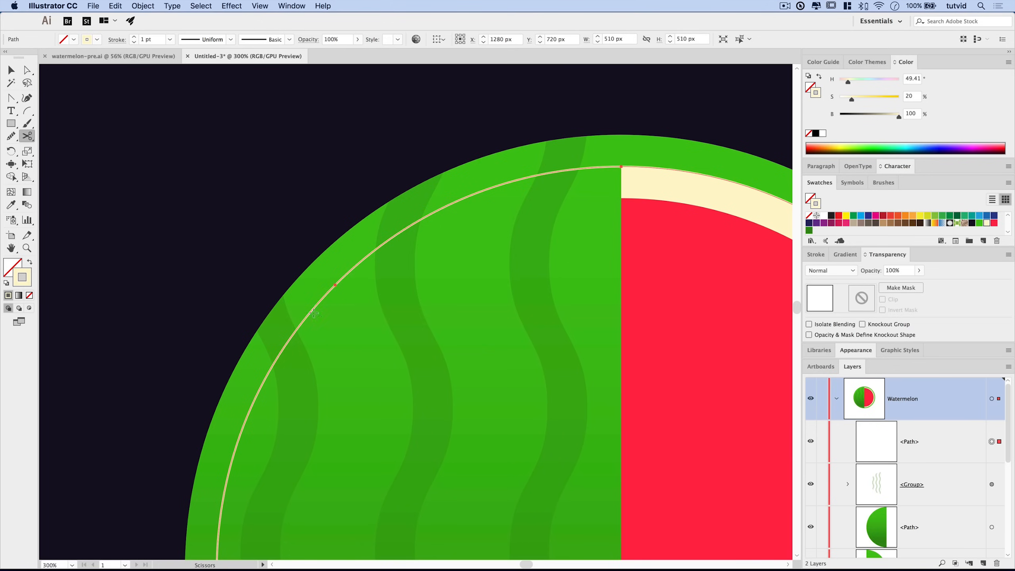
pyautogui.click(335, 284)
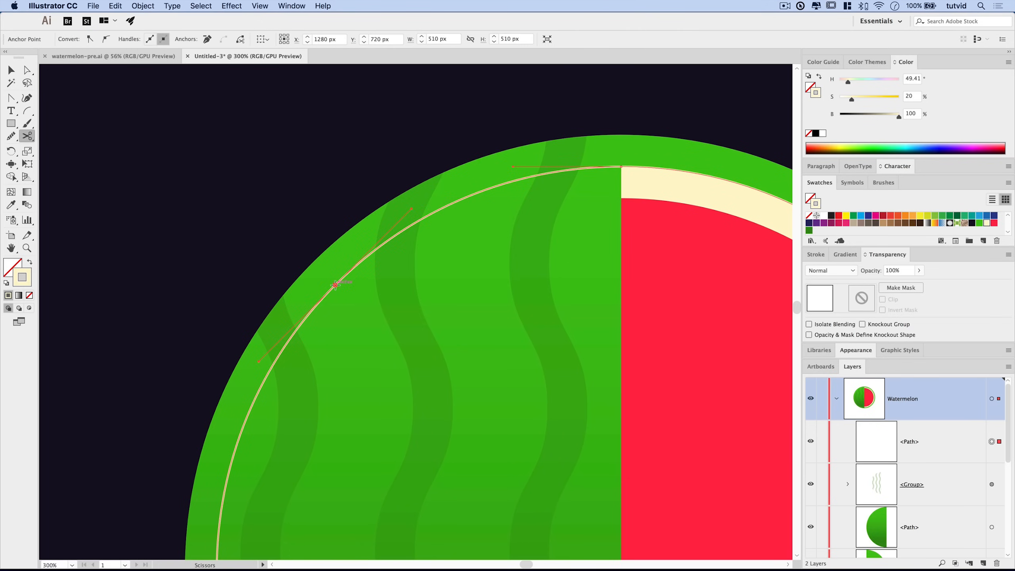
pyautogui.click(392, 237)
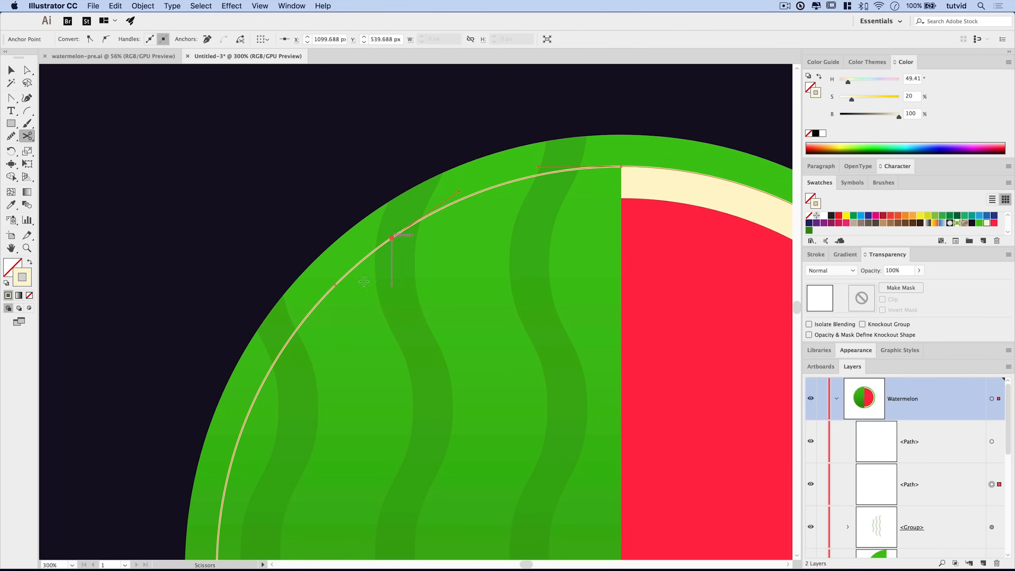
pyautogui.click(425, 217)
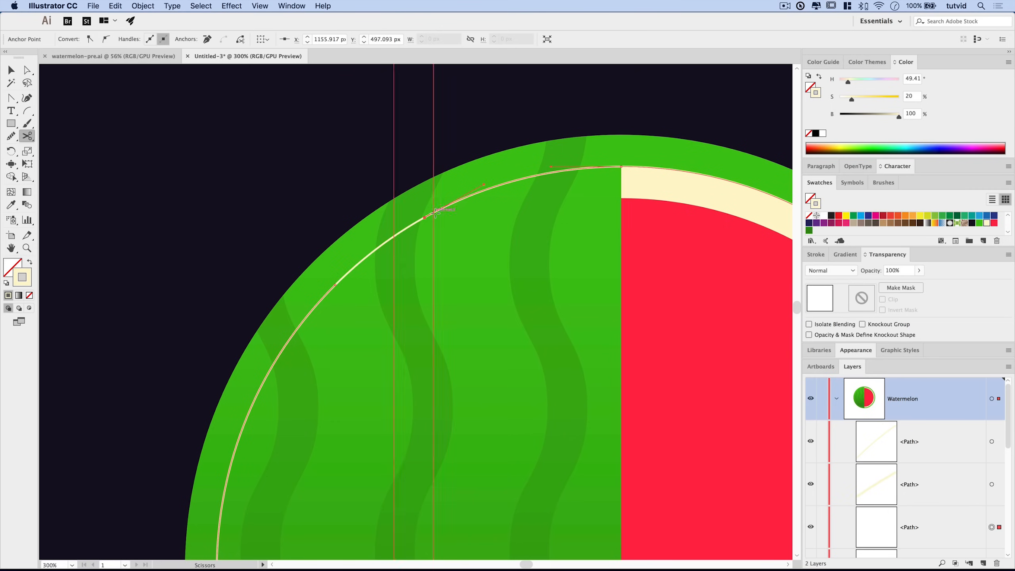
# Delete the remainder of the cream circle outline and the middle segment between the long and short arc pieces.
pyautogui.press('v')
pyautogui.click(317, 154)
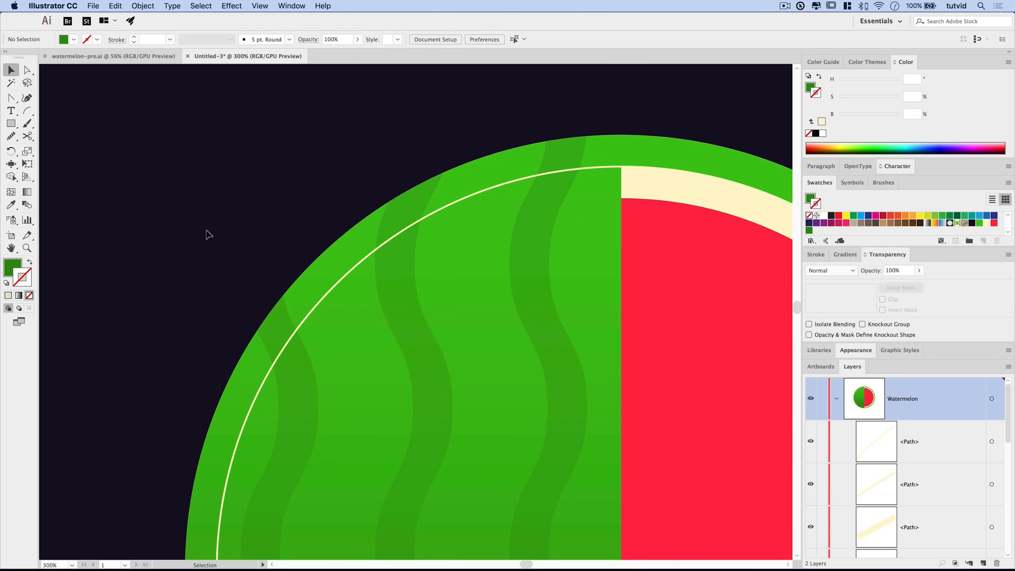
pyautogui.click(304, 317)
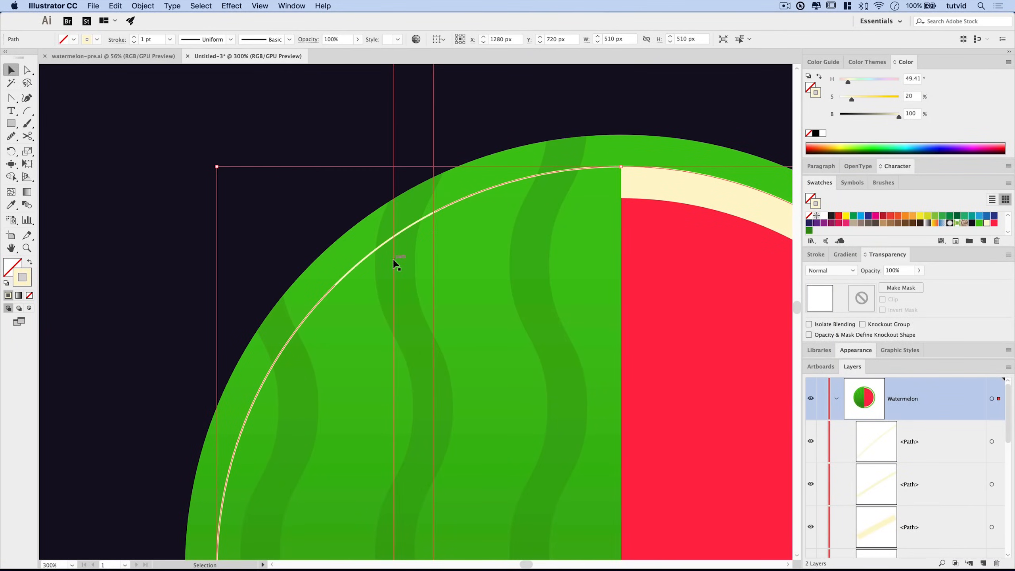
pyautogui.press('Delete')
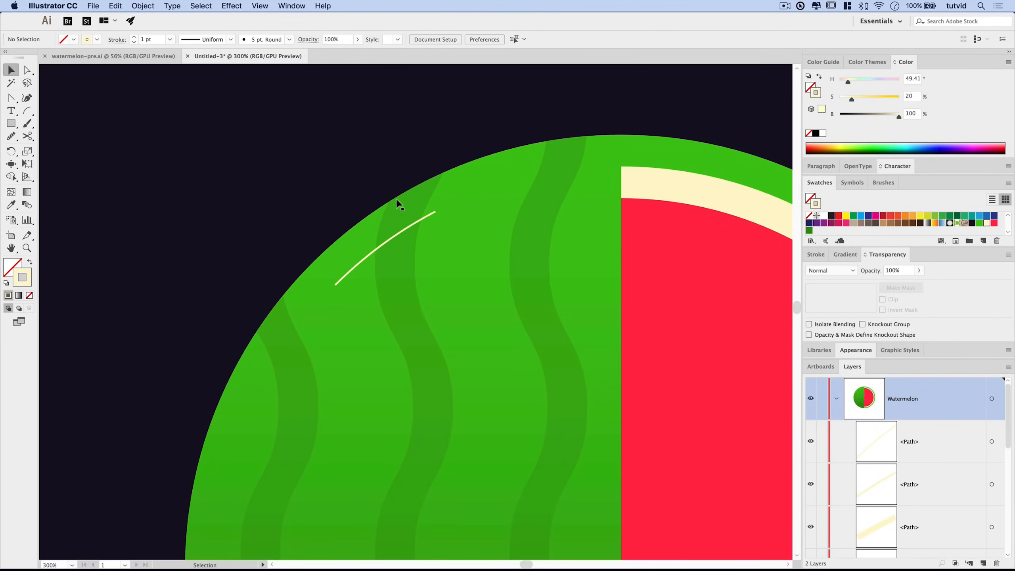
pyautogui.click(399, 235)
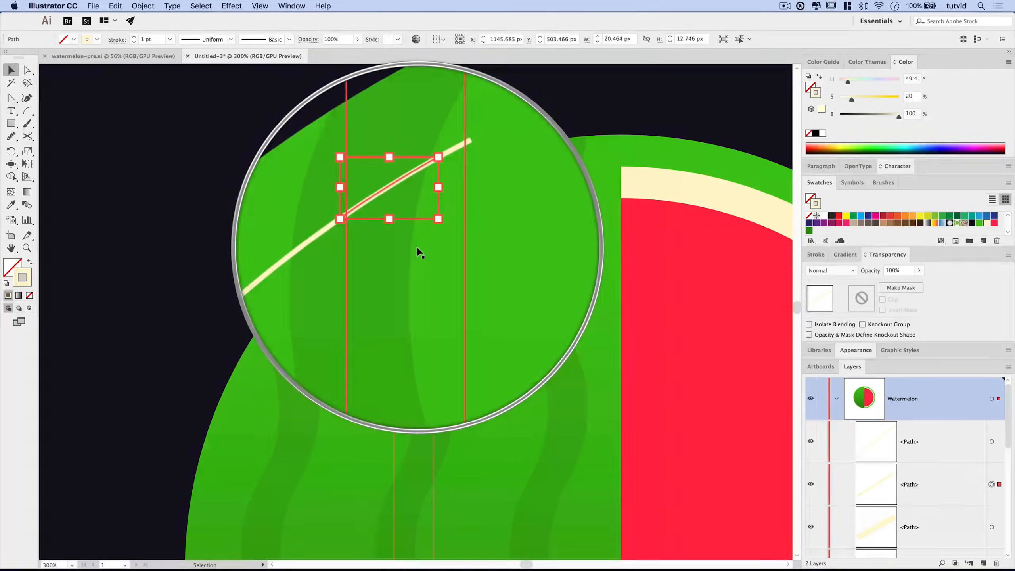
pyautogui.press('Delete')
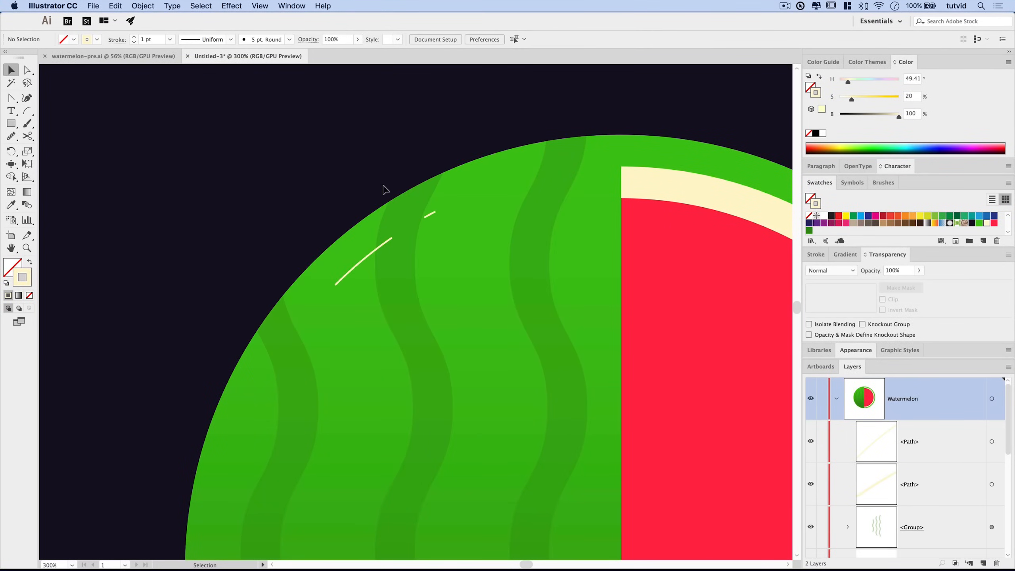
# Make the strokes of both remaining arc pieces white and open their stroke settings.
pyautogui.click(371, 252)
pyautogui.keyDown('shift'); pyautogui.click(430, 215); pyautogui.keyUp('shift')
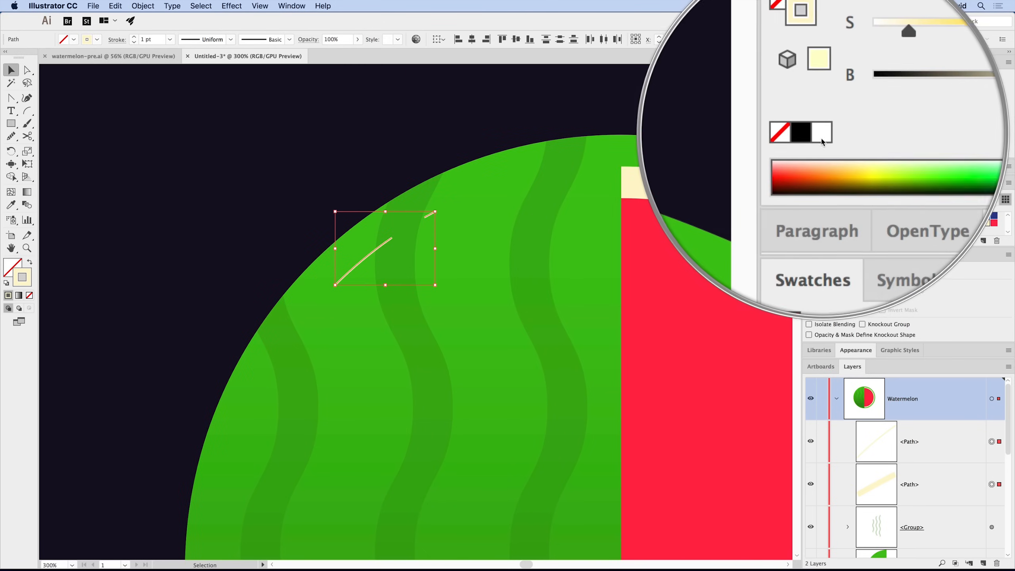
pyautogui.click(821, 135)
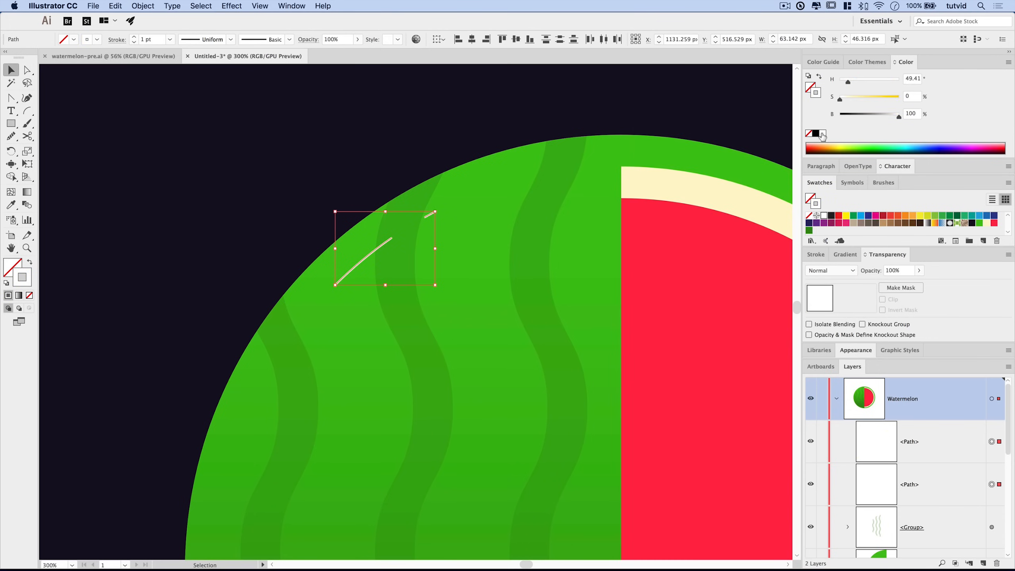
pyautogui.click(816, 255)
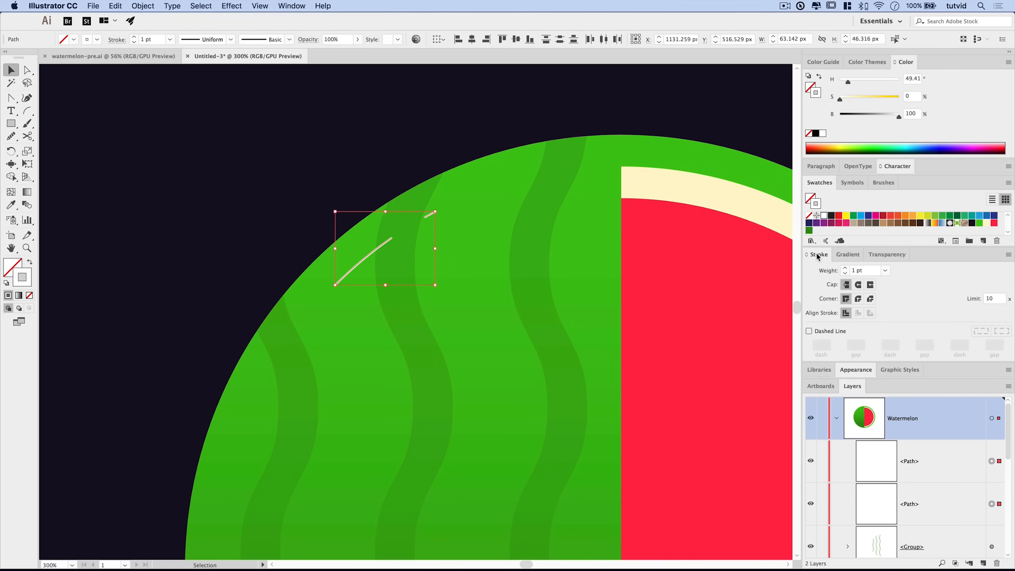
# Set both highlight arcs to a 20 pt stroke with round caps and miter corners.
pyautogui.click(850, 270)
pyautogui.write('20')
pyautogui.press('Tab')
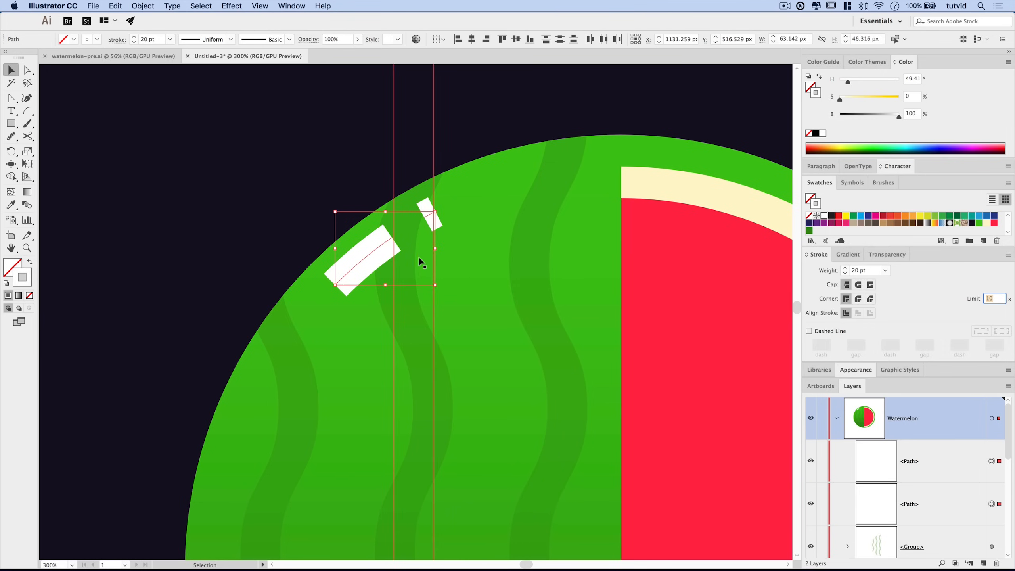
pyautogui.click(859, 299)
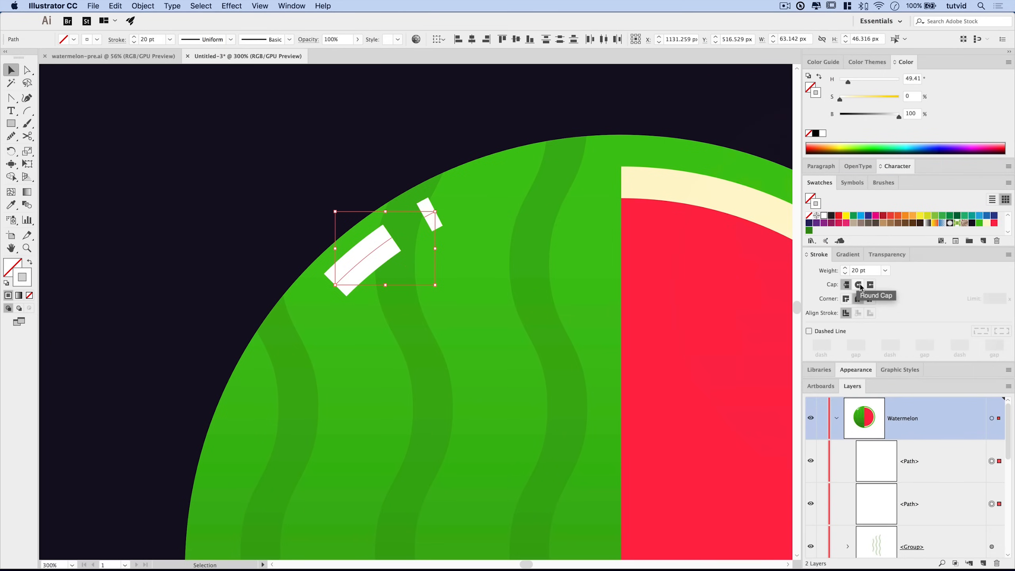
pyautogui.click(859, 284)
pyautogui.click(859, 299)
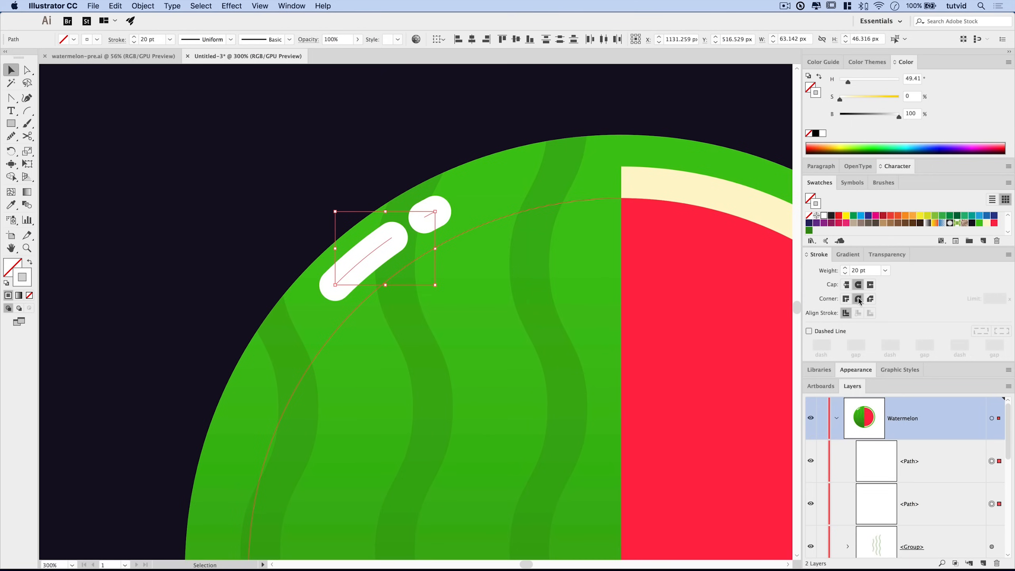
pyautogui.click(846, 299)
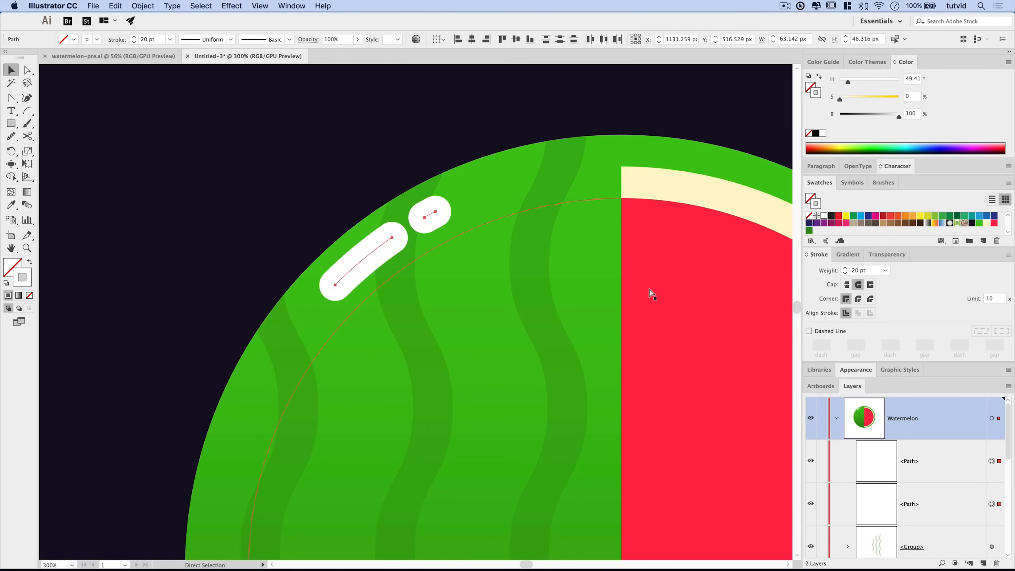
# Nudge both highlight pieces 10 px down and 8 px right, inward from the shell's edge, and deselect them.
pyautogui.press('super+minus')
pyautogui.press('super+minus')
pyautogui.moveTo(528, 289); pyautogui.dragTo(525, 244)
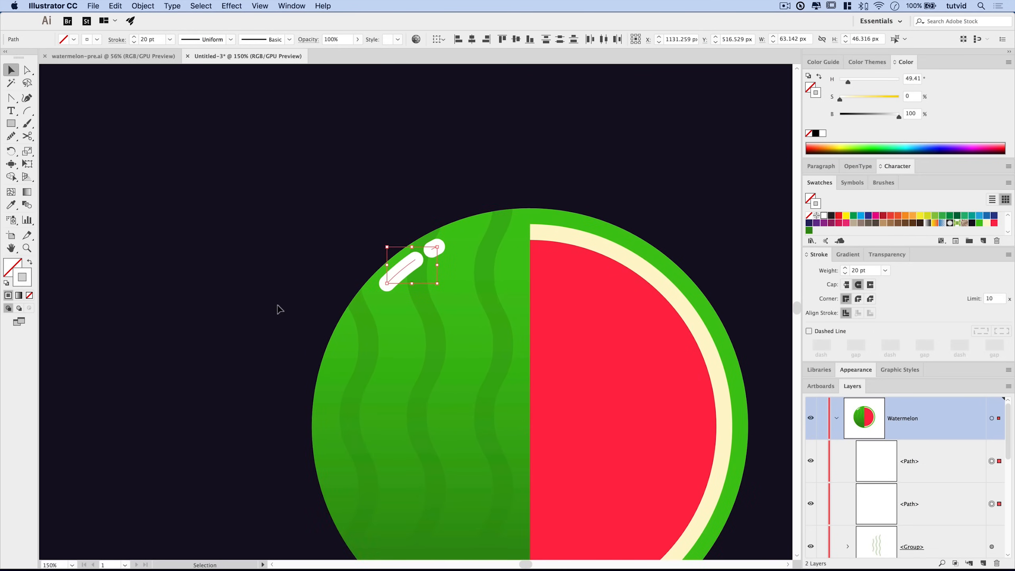
pyautogui.moveTo(397, 205); pyautogui.dragTo(406, 176)
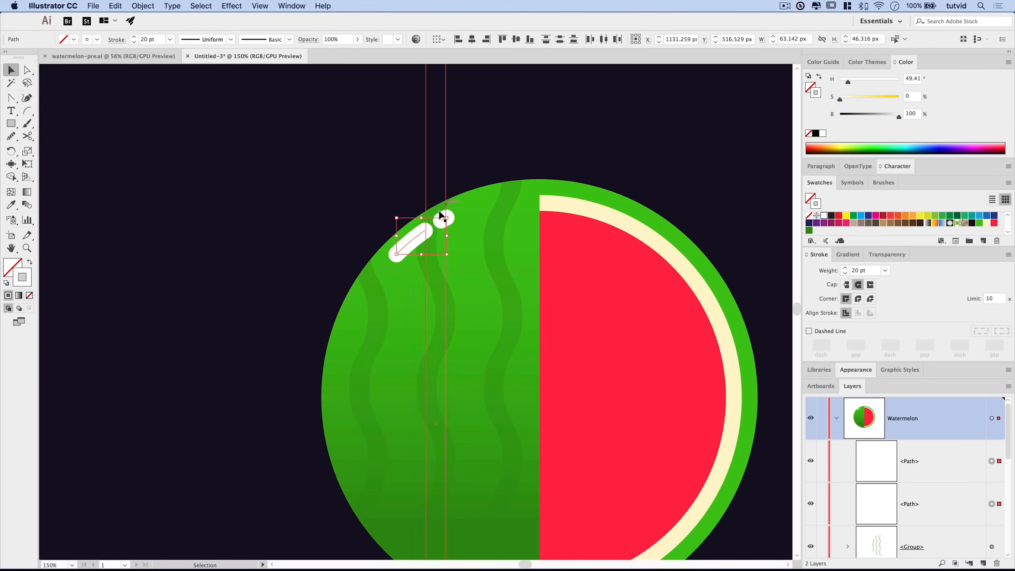
pyautogui.press('Down')
pyautogui.press('Down')
pyautogui.press('Down')
pyautogui.press('Down')
pyautogui.press('Down')
pyautogui.press('Down')
pyautogui.press('Down')
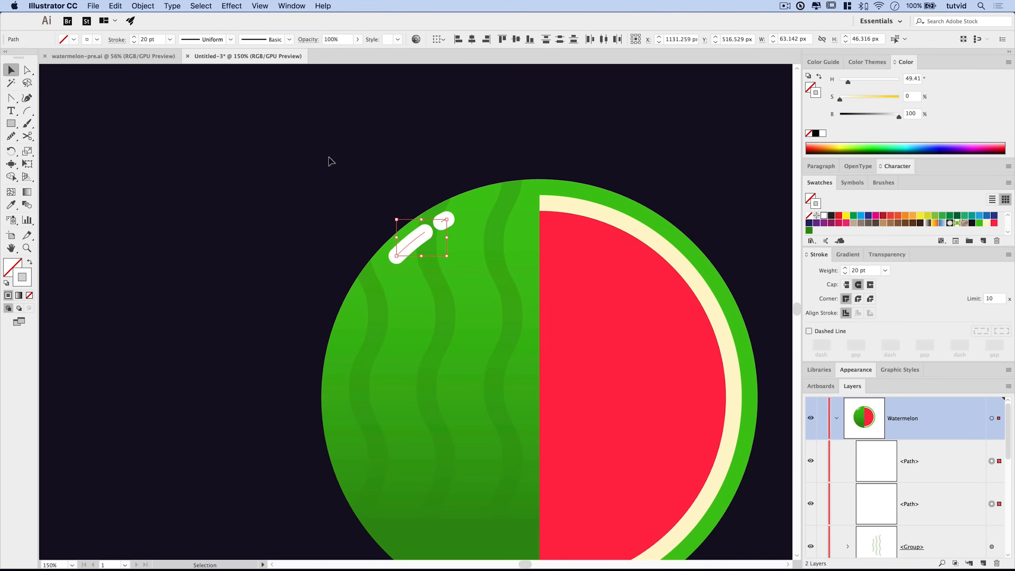
pyautogui.press('Right')
pyautogui.press('Right')
pyautogui.press('Right')
pyautogui.press('Right')
pyautogui.press('Right')
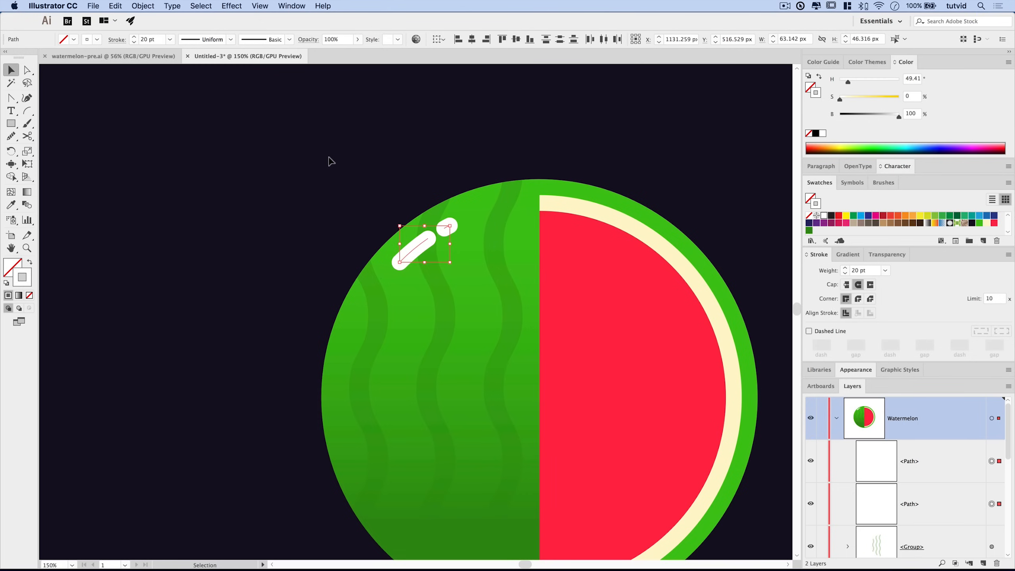
pyautogui.press('super+shift+a')
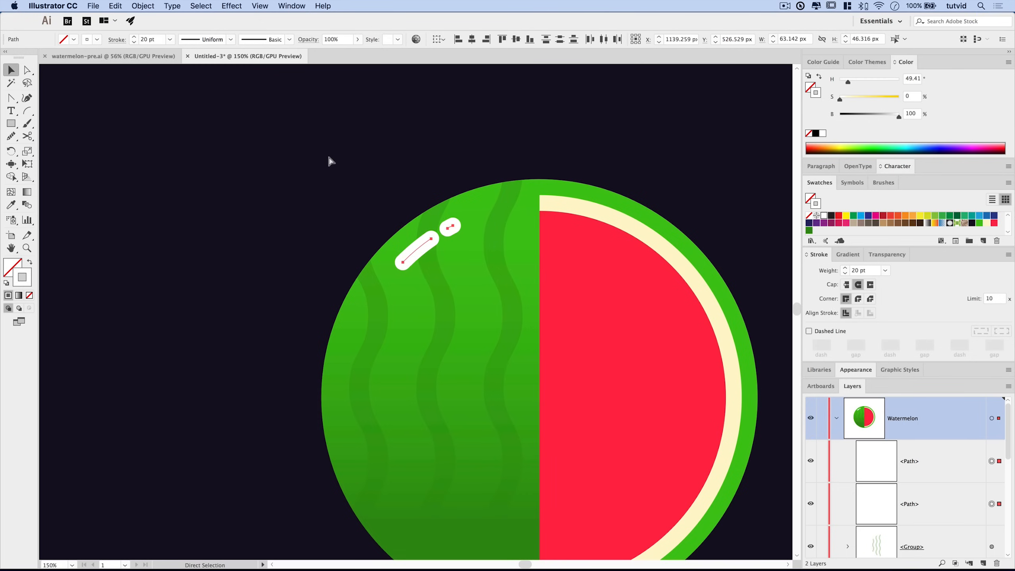
# Compare the highlight with the one in watermelon-pre.ai and reduce the stroke weight of both pieces to 17 pt.
pyautogui.press('super+0')
pyautogui.moveTo(483, 298); pyautogui.dragTo(532, 261)
pyautogui.click(148, 60)
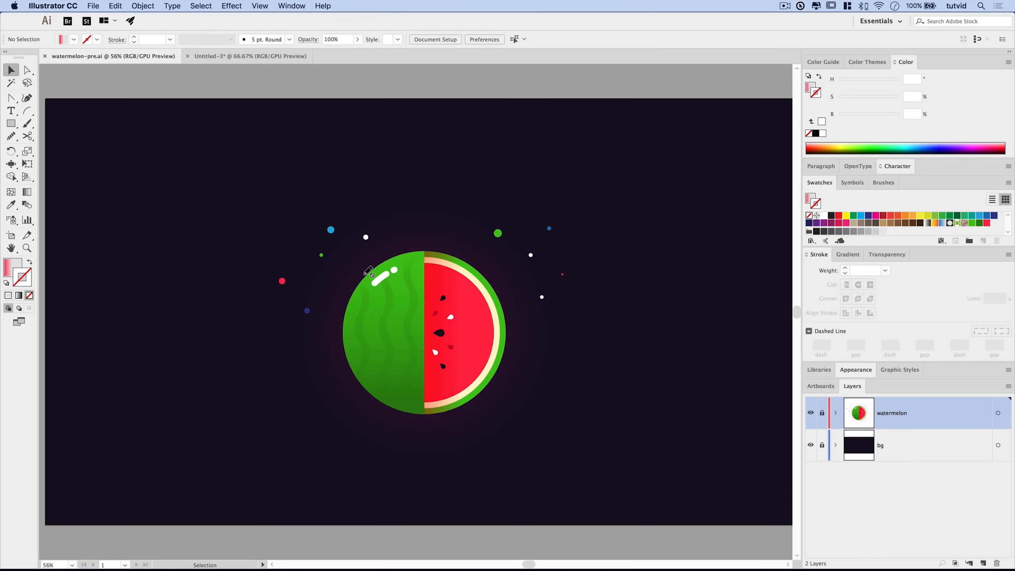
pyautogui.click(254, 57)
pyautogui.press('z')
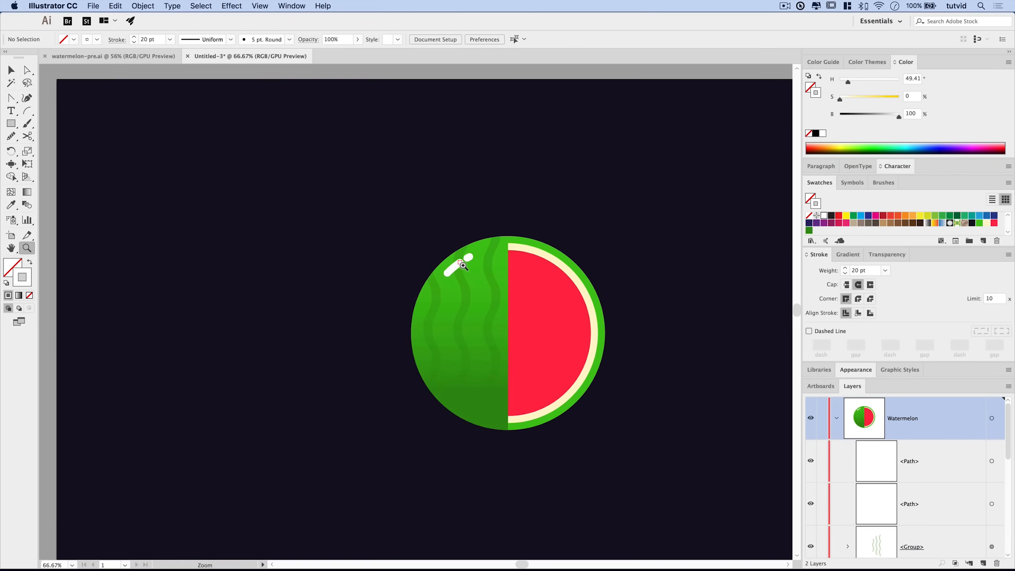
pyautogui.doubleClick(462, 265)
pyautogui.doubleClick(336, 378)
pyautogui.moveTo(623, 204); pyautogui.dragTo(469, 316)
pyautogui.press('v')
pyautogui.click(361, 346)
pyautogui.keyDown('shift'); pyautogui.click(438, 297); pyautogui.keyUp('shift')
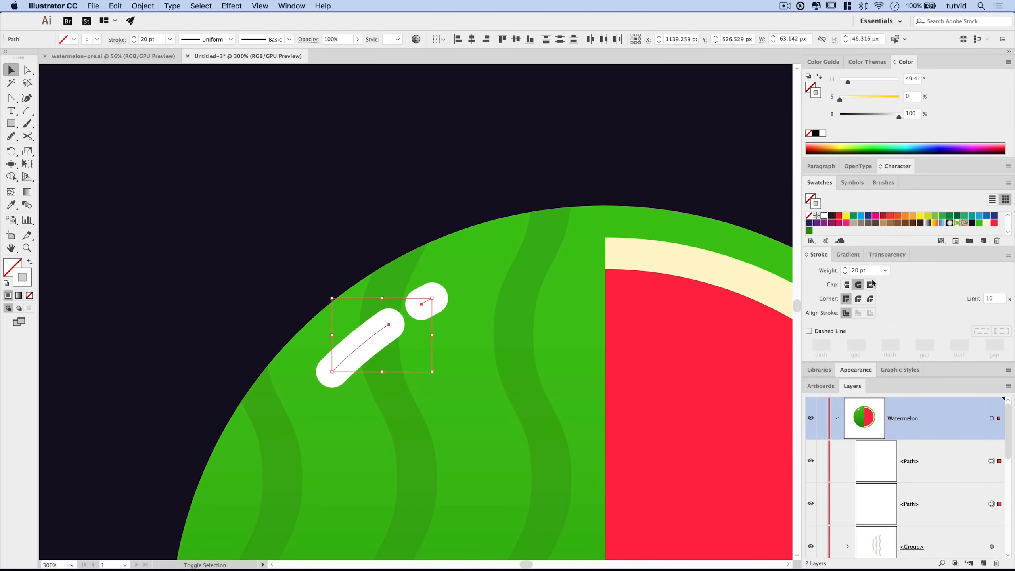
pyautogui.click(845, 273)
pyautogui.click(845, 273)
pyautogui.click(845, 273)
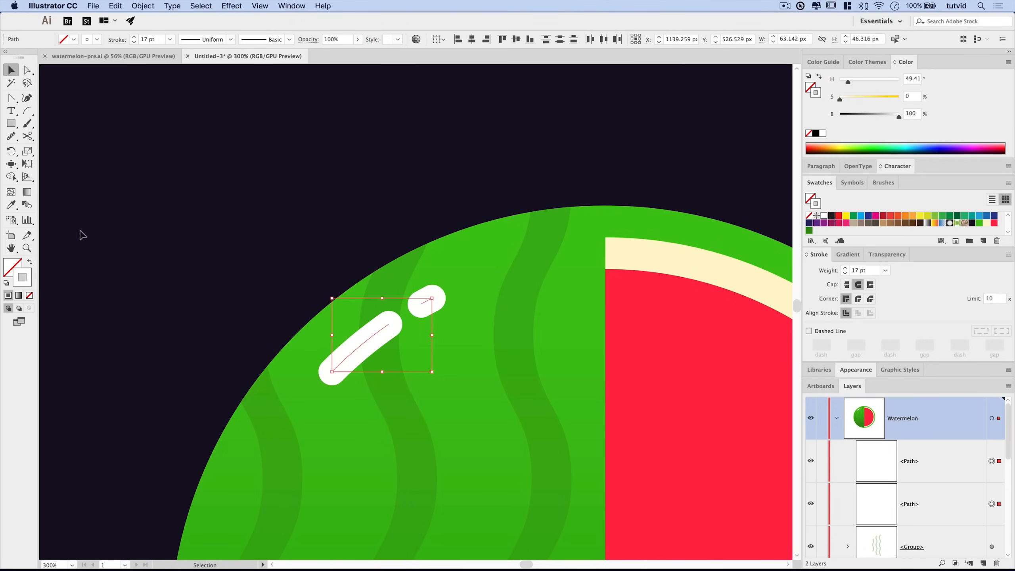
# Shorten the long highlight piece by cutting it near its upper end with the Scissors tool and deleting the cut-off tip.
pyautogui.press('c')
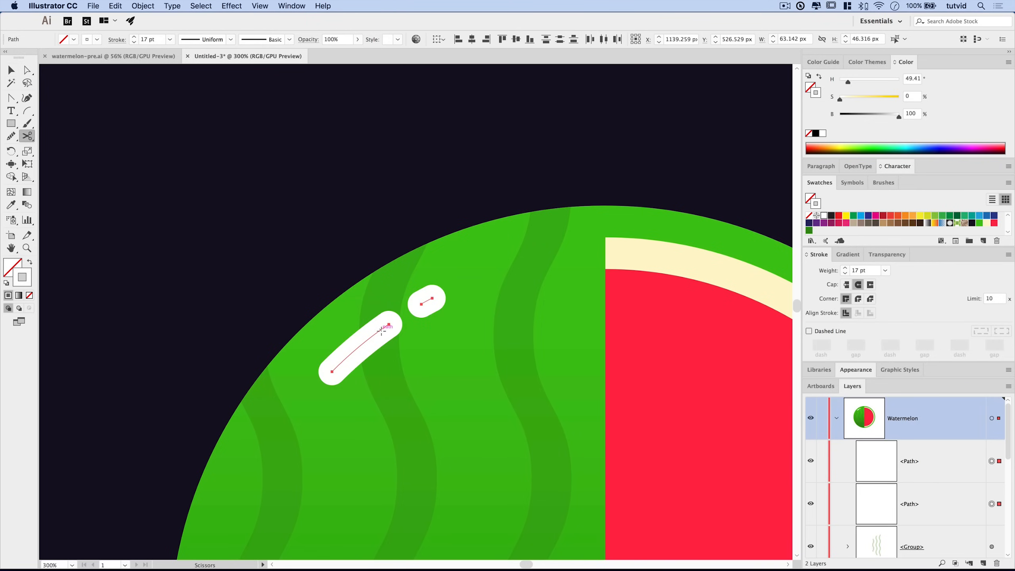
pyautogui.click(379, 329)
pyautogui.press('v')
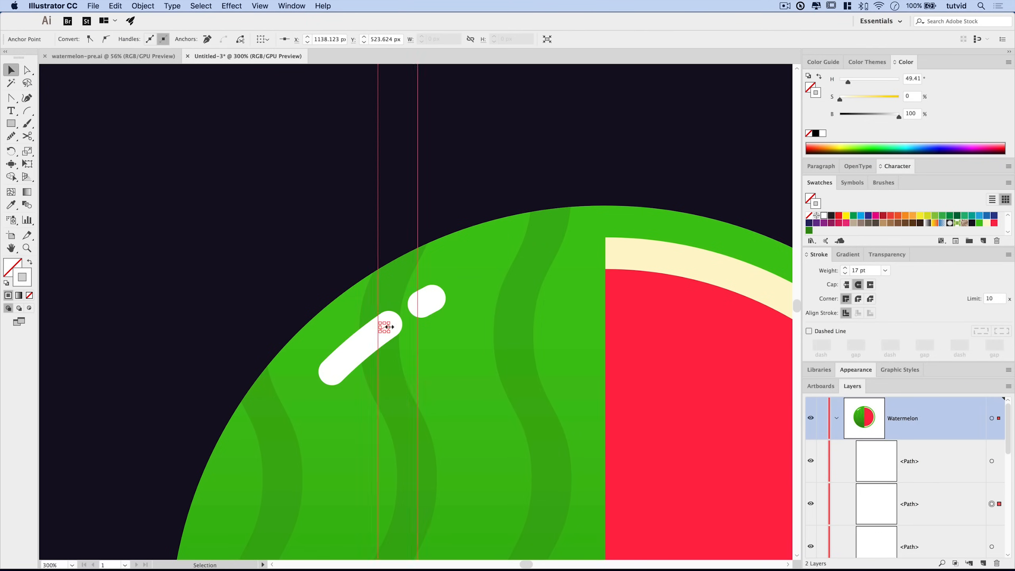
pyautogui.click(388, 332)
pyautogui.click(385, 328)
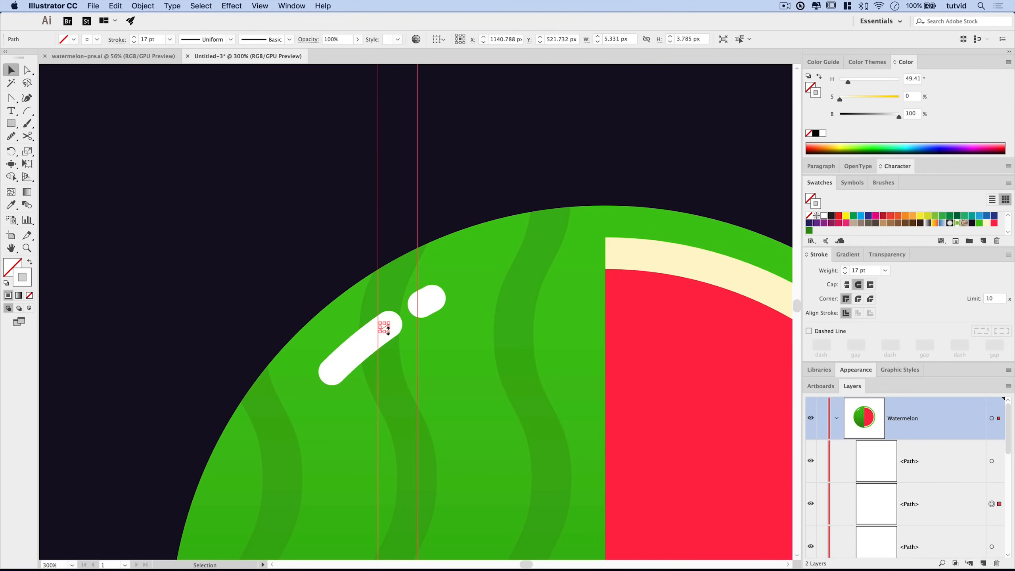
pyautogui.press('Delete')
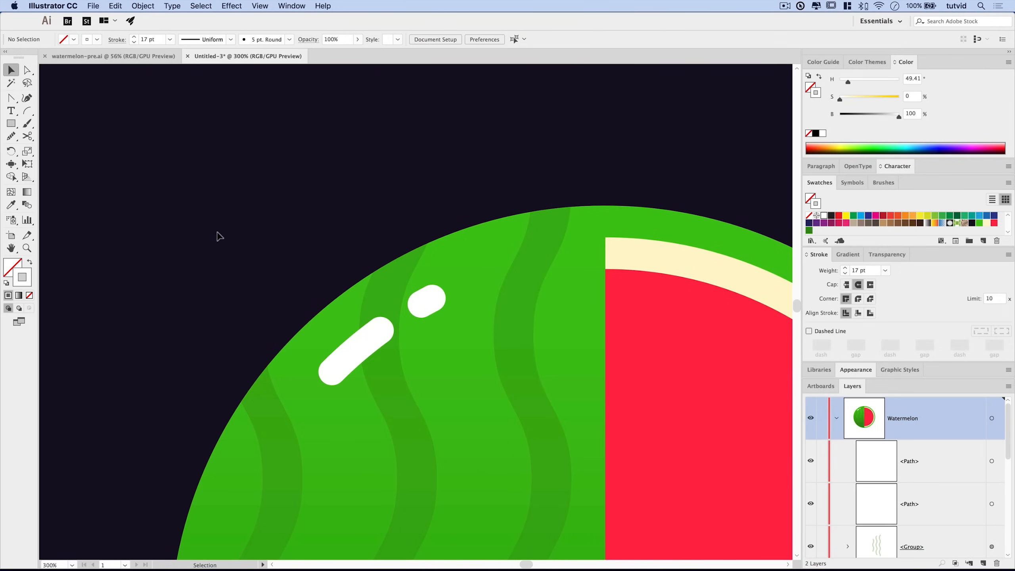
pyautogui.press('super+0')
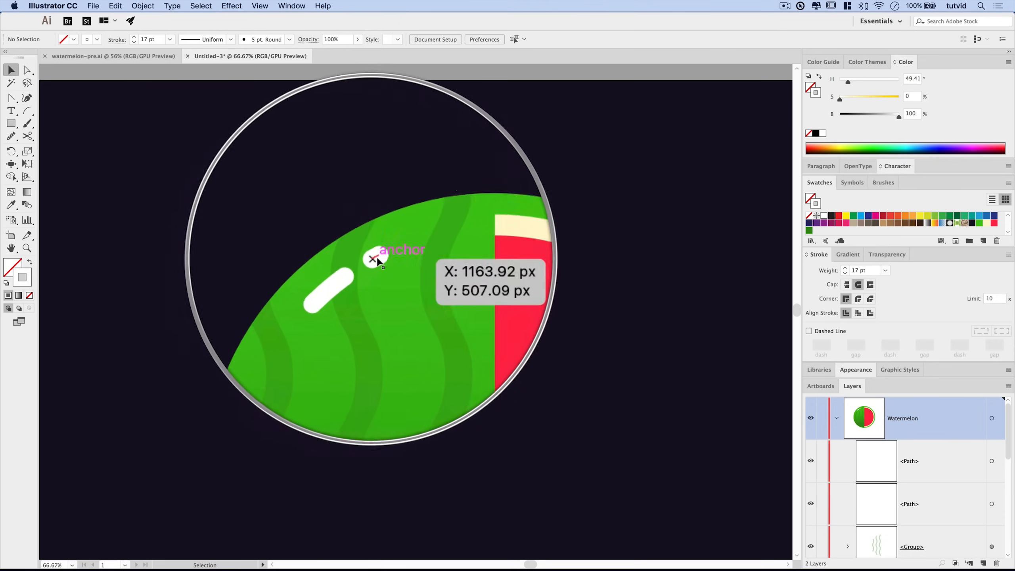
pyautogui.rightClick(378, 264)
pyautogui.click(400, 268)
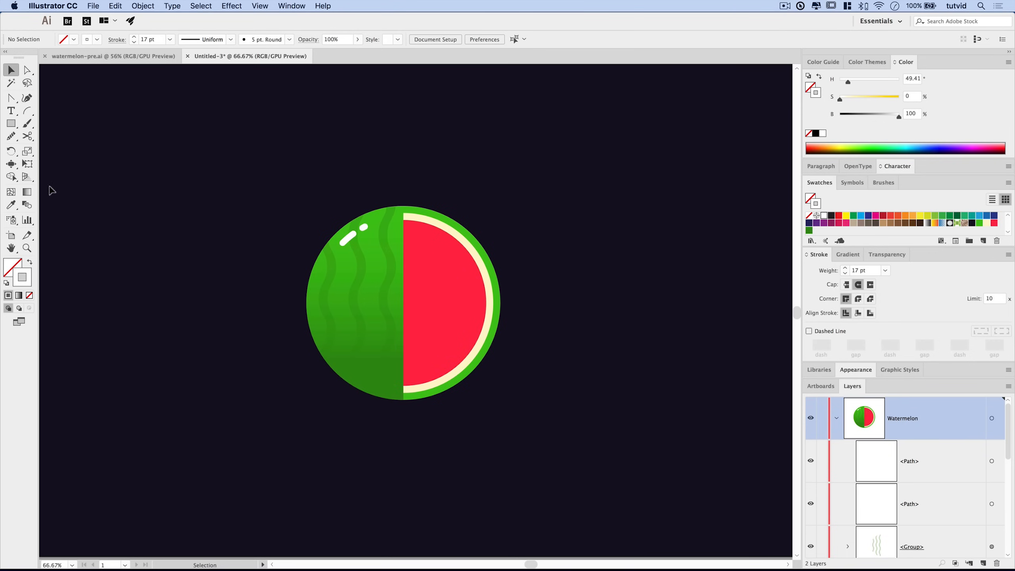
# Create a 20 × 20 px ellipse with a white fill and no stroke on the dark background beside the watermelon's red half.
pyautogui.moveTo(11, 123); pyautogui.dragTo(54, 153)
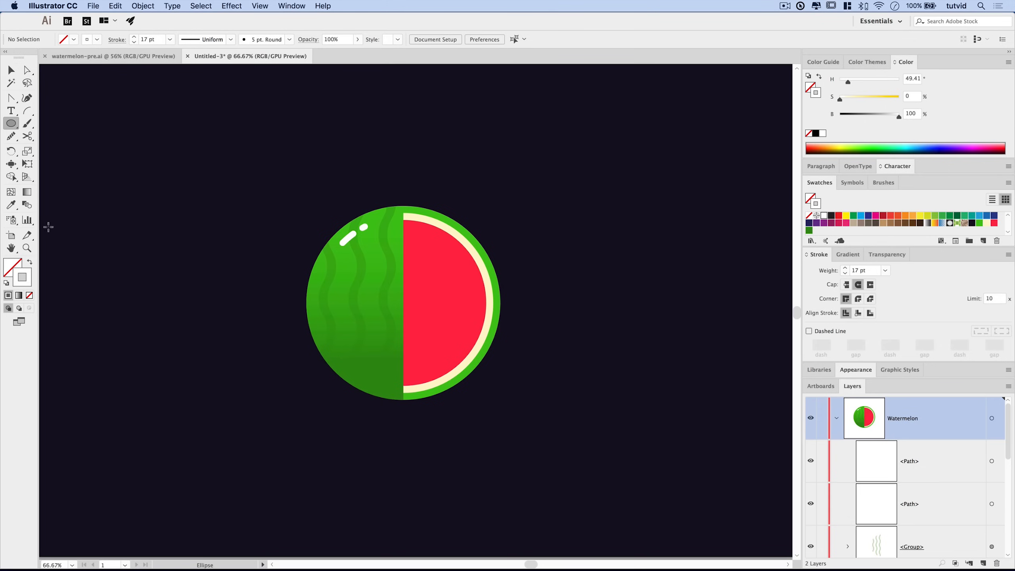
pyautogui.click(30, 263)
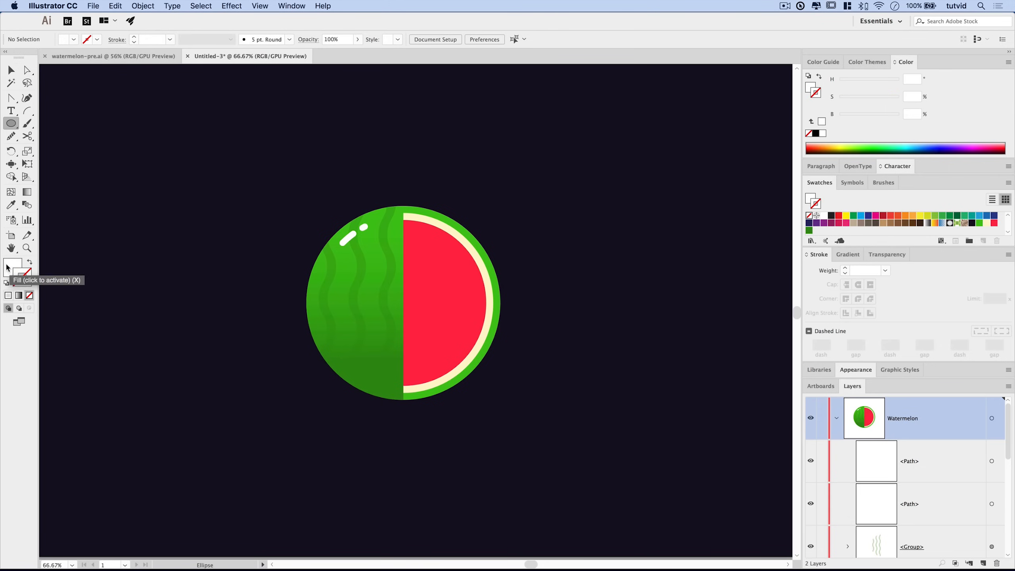
pyautogui.click(552, 240)
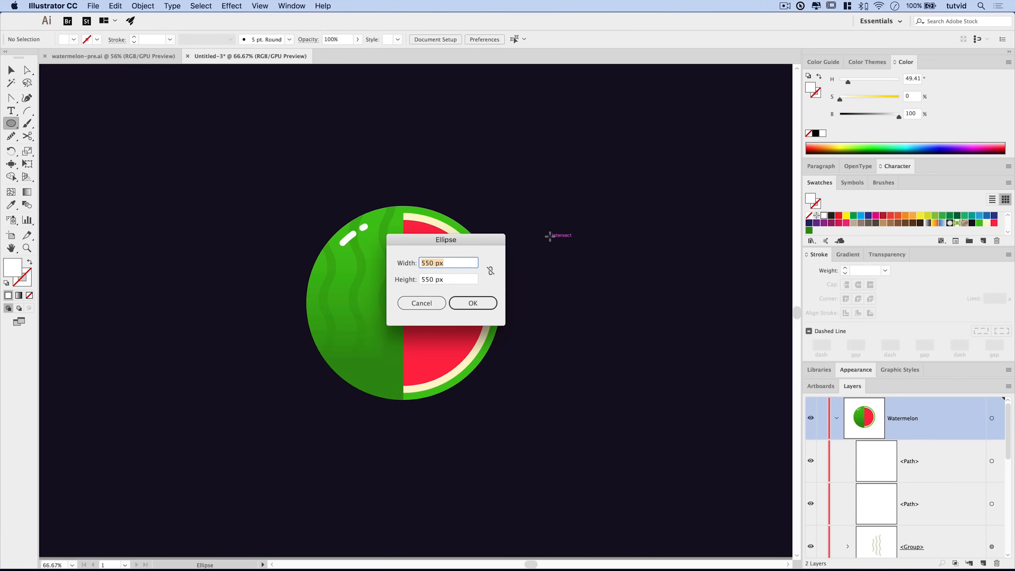
pyautogui.moveTo(450, 244); pyautogui.dragTo(453, 247)
pyautogui.write('20')
pyautogui.press('Tab')
pyautogui.write('20')
pyautogui.press('Tab')
pyautogui.click(475, 310)
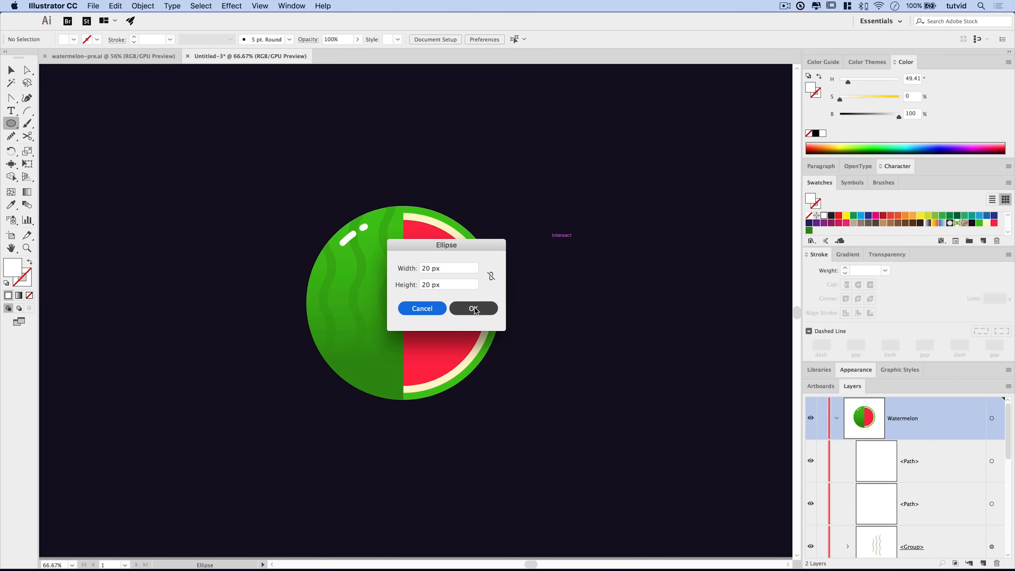
# Move the small white circle's bottom anchor point down 10 px with Direct Selection to form a seed shape.
pyautogui.press('z')
pyautogui.click(561, 251)
pyautogui.moveTo(372, 305); pyautogui.dragTo(454, 287)
pyautogui.doubleClick(422, 302)
pyautogui.click(27, 71)
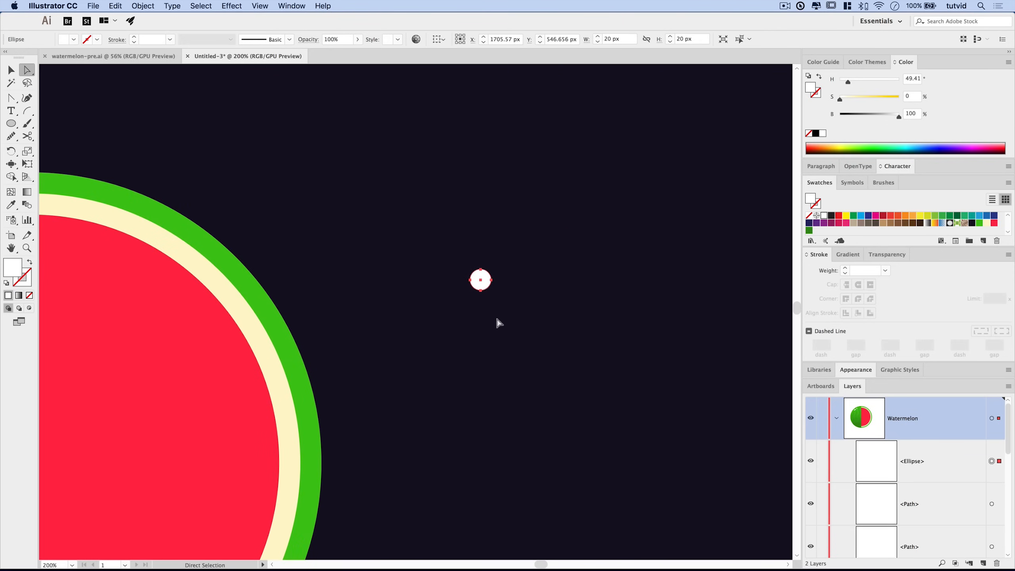
pyautogui.click(480, 302)
pyautogui.moveTo(480, 291); pyautogui.dragTo(481, 292)
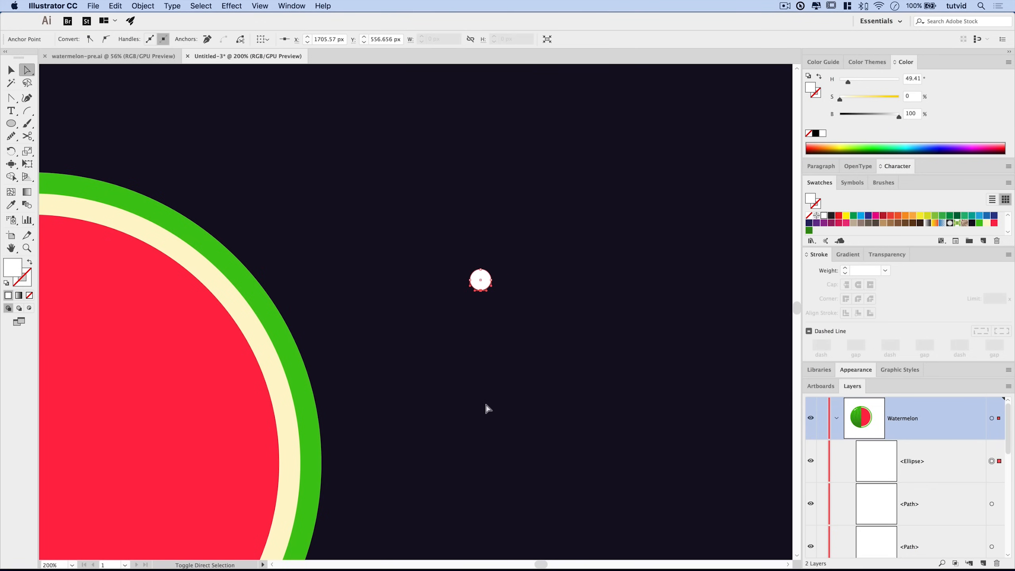
pyautogui.hotkey('shift', 'Down')
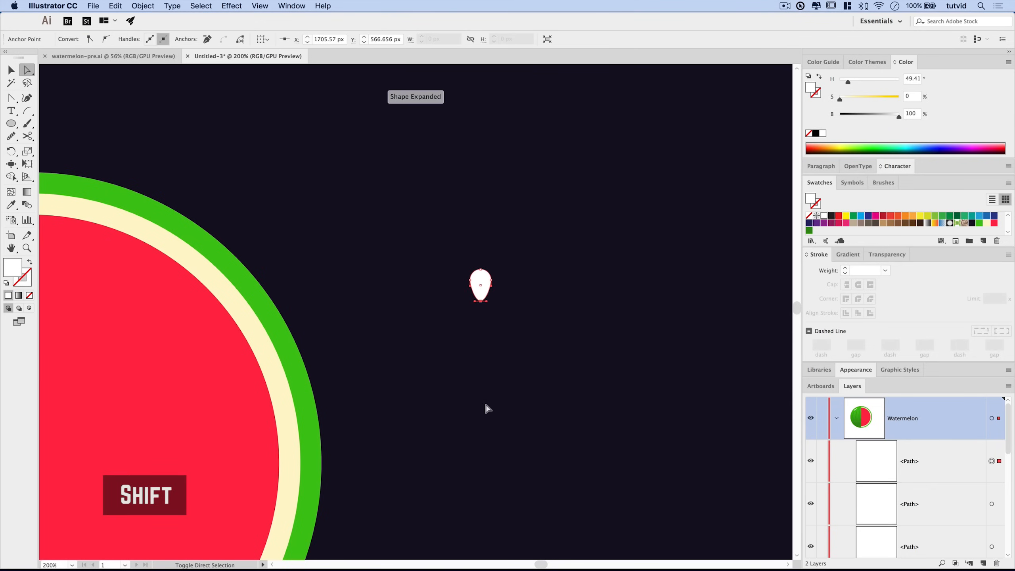
pyautogui.click(488, 335)
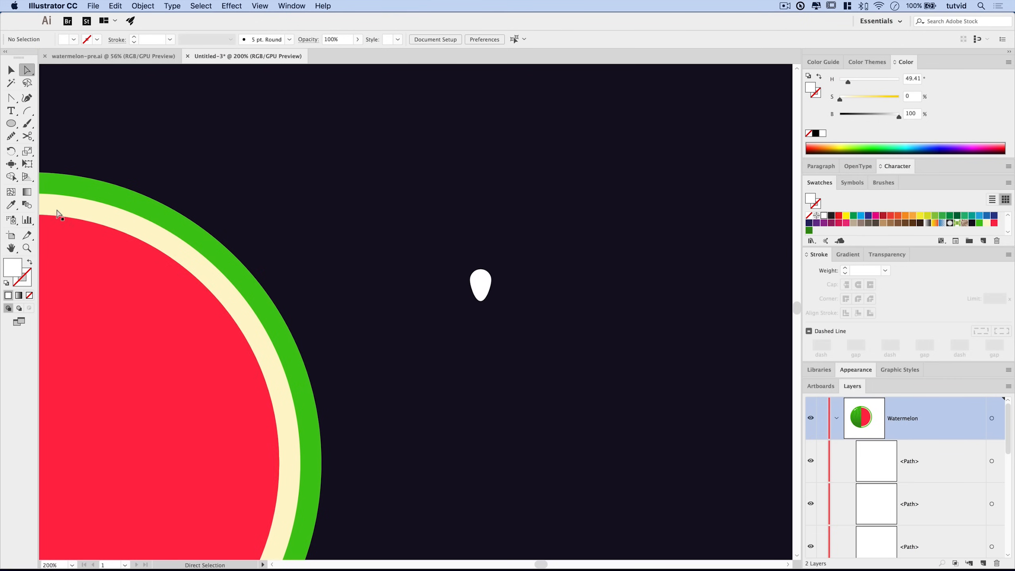
# Try converting the seed's bottom anchor to a sharp corner with the Anchor Point tool, and undo the conversion.
pyautogui.moveTo(11, 98); pyautogui.dragTo(59, 139)
pyautogui.click(480, 301)
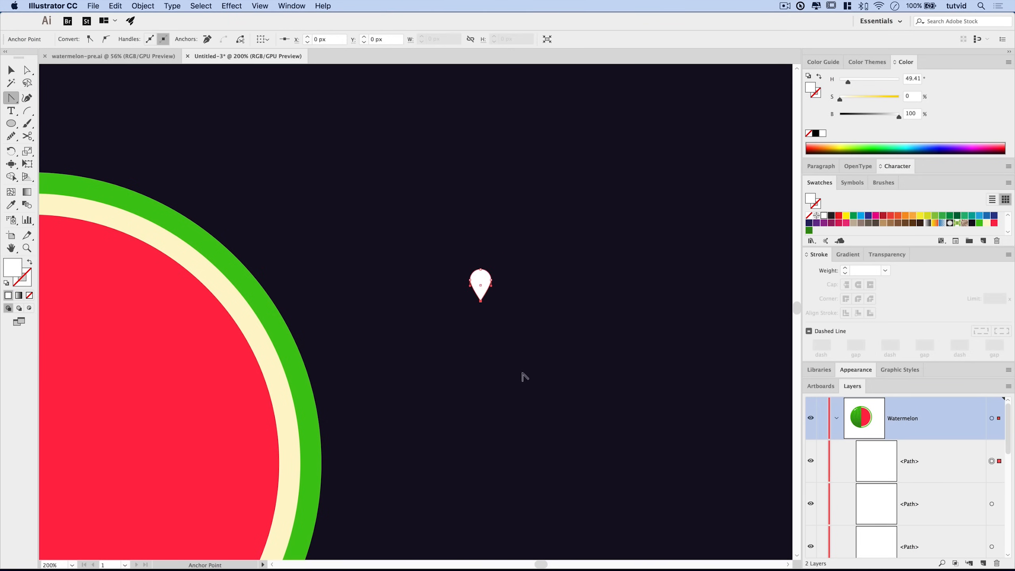
pyautogui.press('v')
pyautogui.click(510, 350)
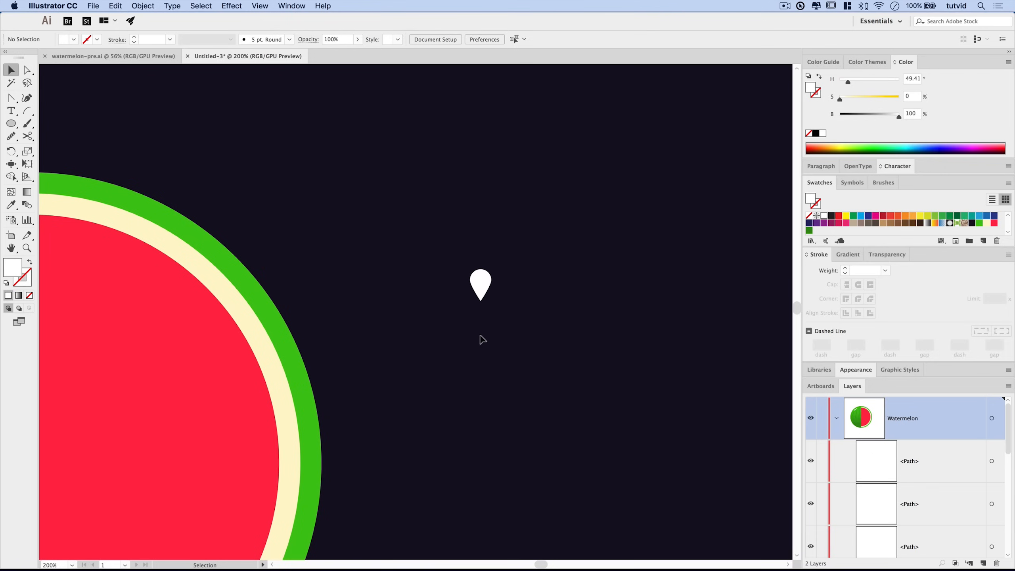
pyautogui.press('super+z')
pyautogui.press('super+z')
pyautogui.click(498, 325)
# Move the white seed onto the red flesh near the cut edge and rotate it 90° so it lies horizontally.
pyautogui.moveTo(489, 352); pyautogui.dragTo(493, 320)
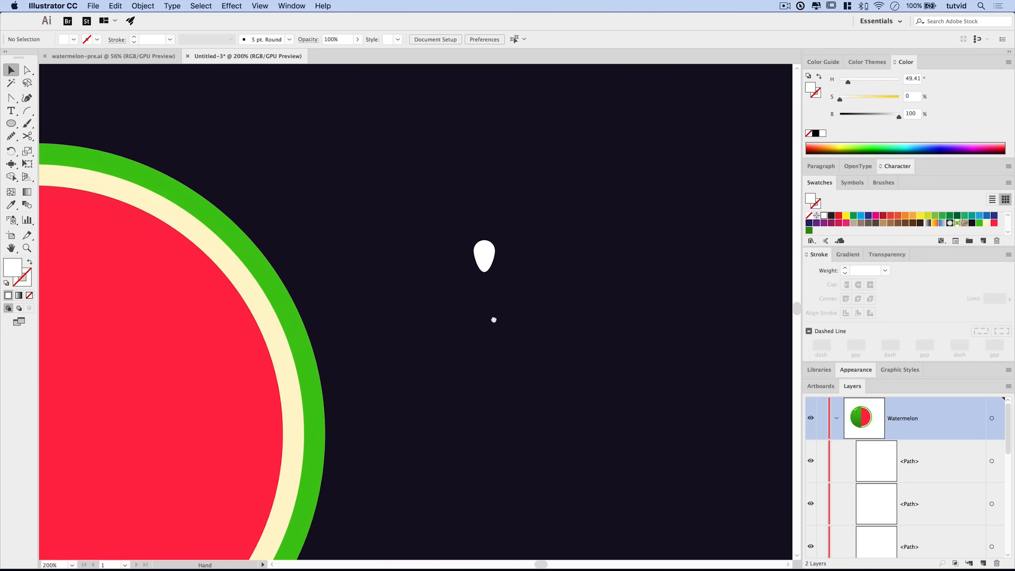
pyautogui.click(486, 251)
pyautogui.moveTo(501, 403); pyautogui.dragTo(613, 390)
pyautogui.press('super+minus')
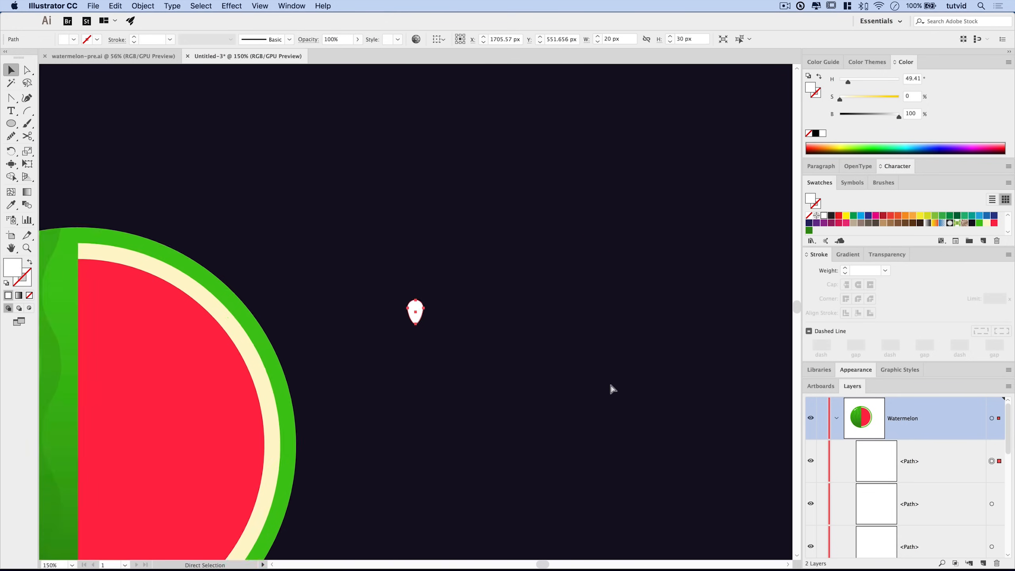
pyautogui.press('super+minus')
pyautogui.hscroll(-5, 589, 389)
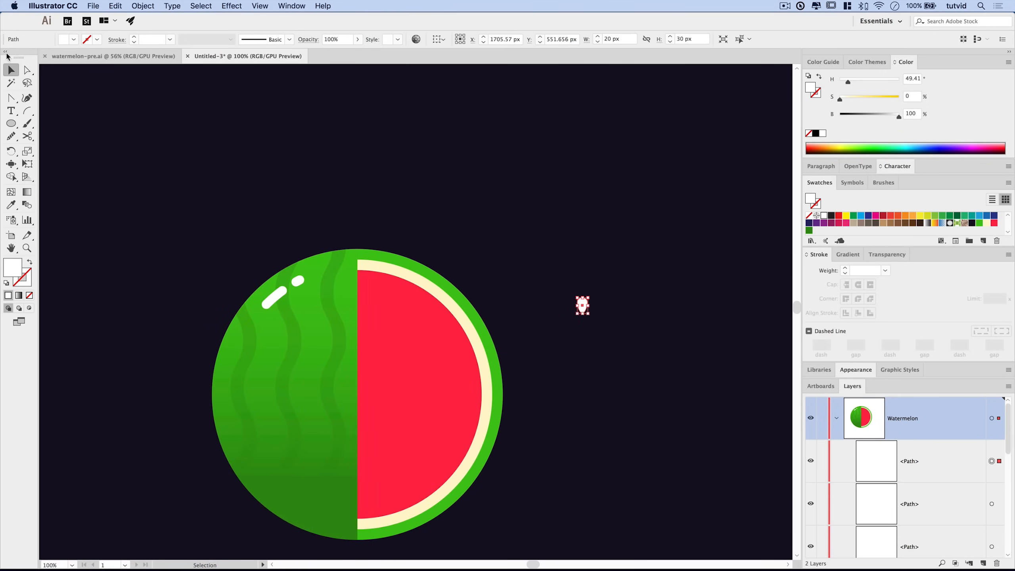
pyautogui.moveTo(591, 296); pyautogui.dragTo(382, 394)
pyautogui.scroll(-3, 415, 436)
pyautogui.hscroll(-3, 415, 436)
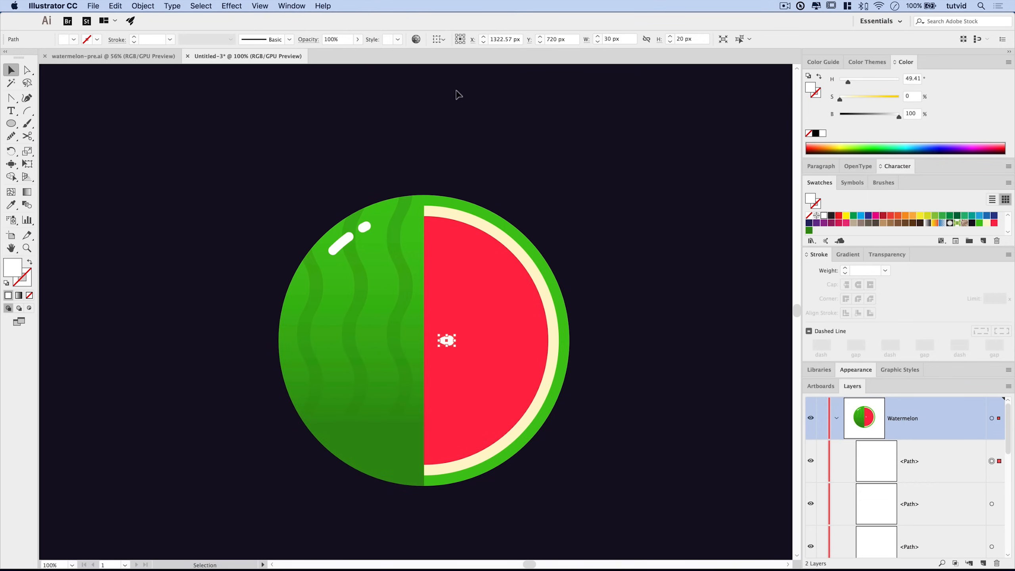
# Align the seed's vertical center to the artboard.
pyautogui.click(439, 40)
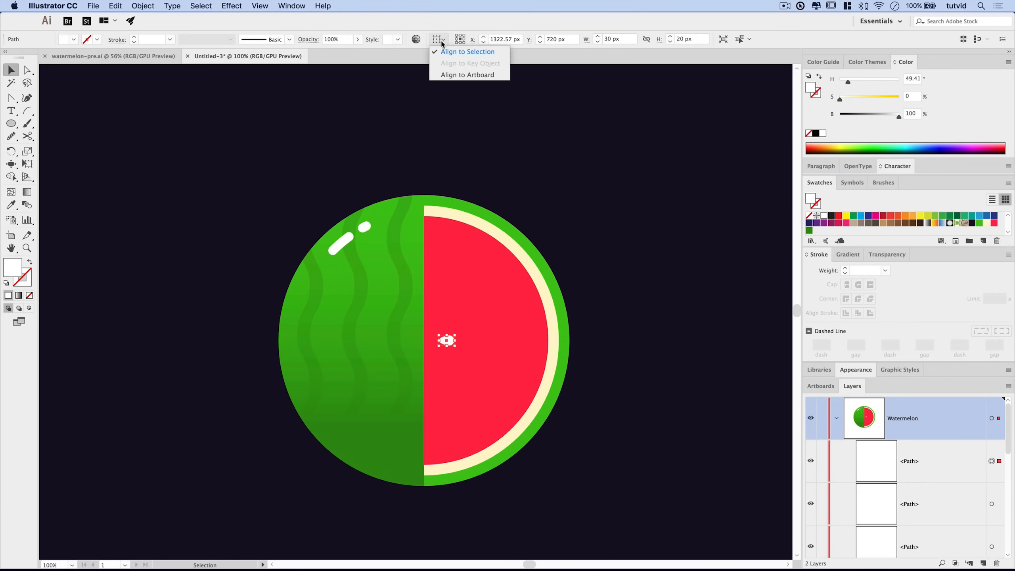
pyautogui.click(456, 75)
pyautogui.click(516, 39)
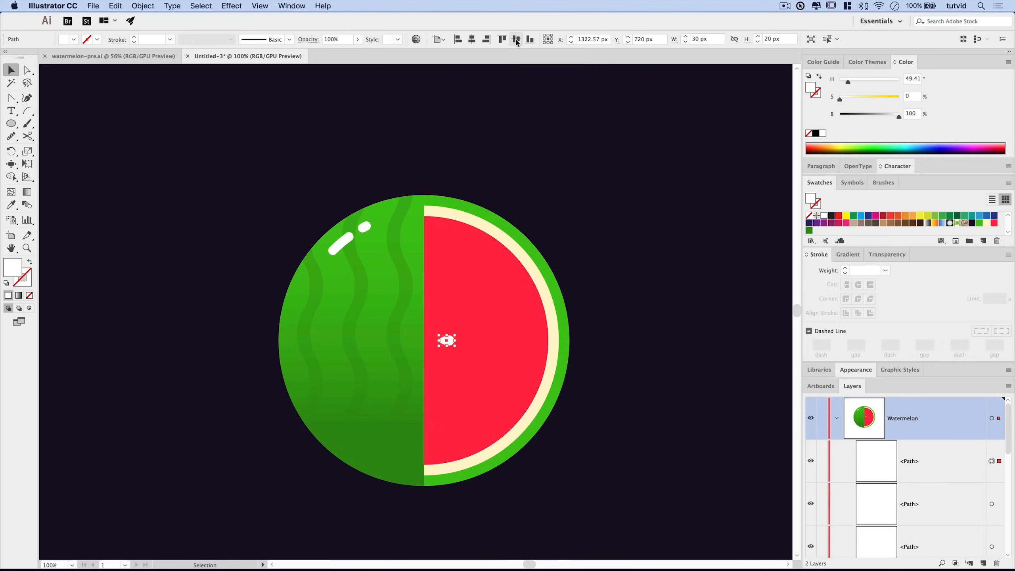
# Move the white seed 4 px to the right, keeping it at the same height on the red flesh.
pyautogui.press('z')
pyautogui.click(446, 341)
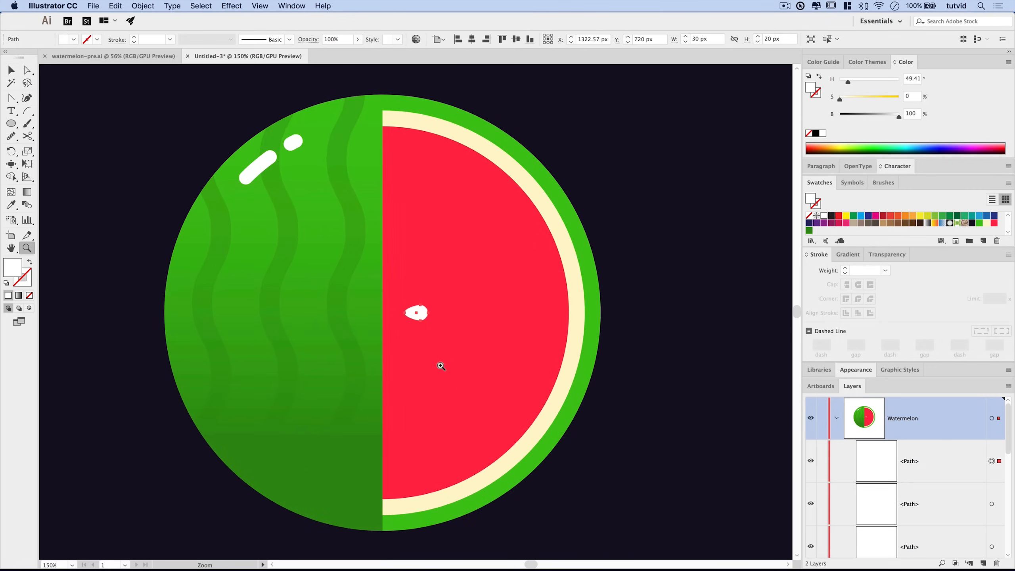
pyautogui.click(419, 326)
pyautogui.moveTo(433, 341); pyautogui.dragTo(425, 388)
pyautogui.press('v')
pyautogui.keyDown('shift'); pyautogui.click(417, 342); pyautogui.keyUp('shift')
pyautogui.moveTo(418, 343); pyautogui.dragTo(423, 343)
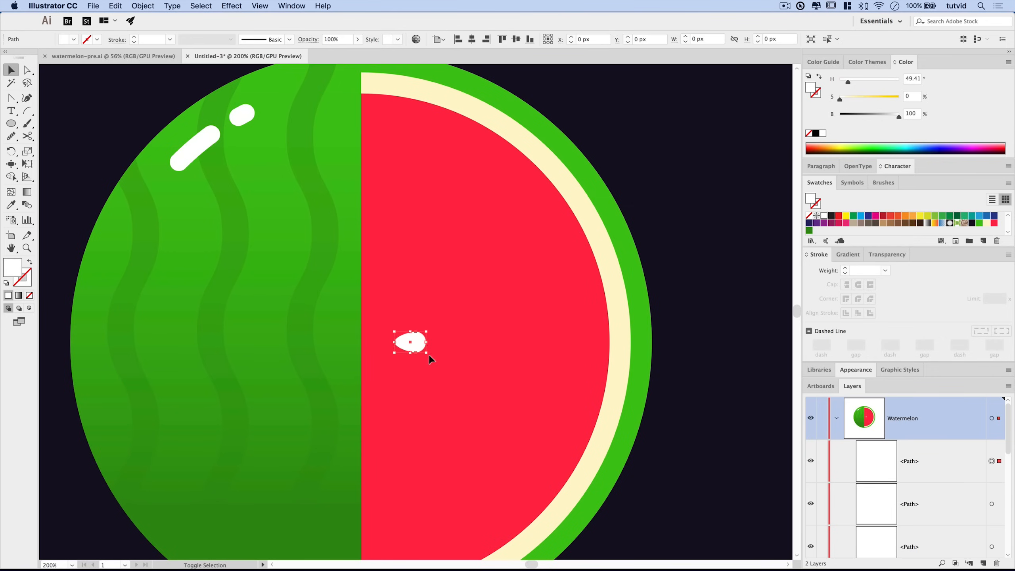
pyautogui.moveTo(428, 391); pyautogui.dragTo(439, 370)
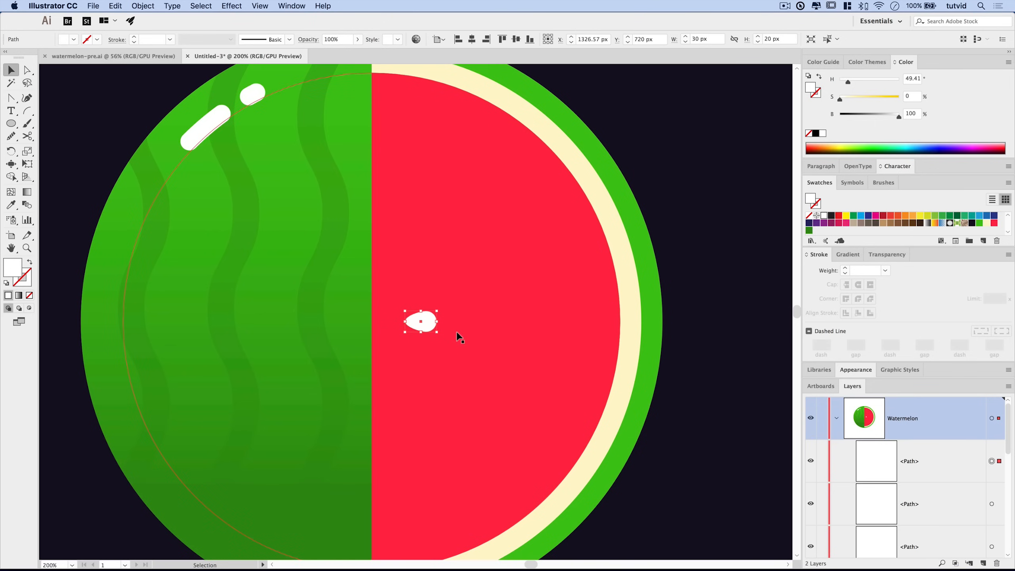
# Start a Transform effect on the seed with 60% horizontal and vertical scale, and turn on the preview.
pyautogui.click(231, 6)
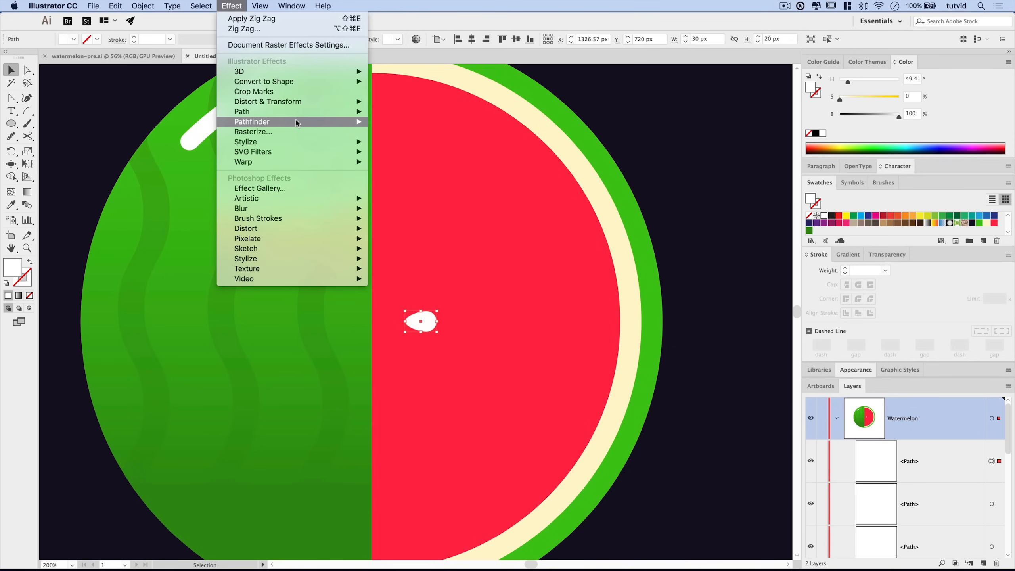
pyautogui.moveTo(288, 105)
pyautogui.click(396, 132)
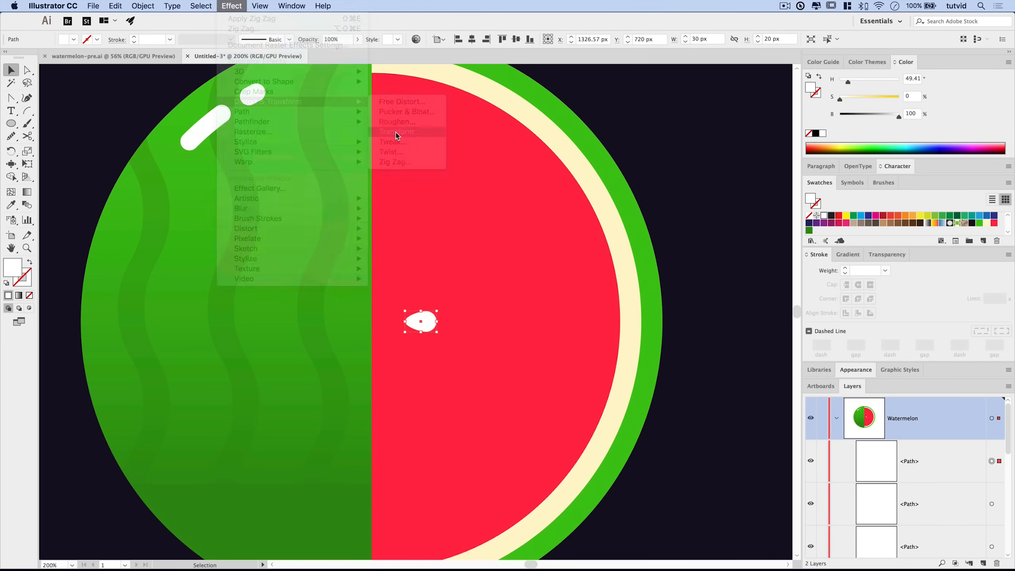
pyautogui.write('60')
pyautogui.press('Tab')
pyautogui.write('60')
pyautogui.press('Tab')
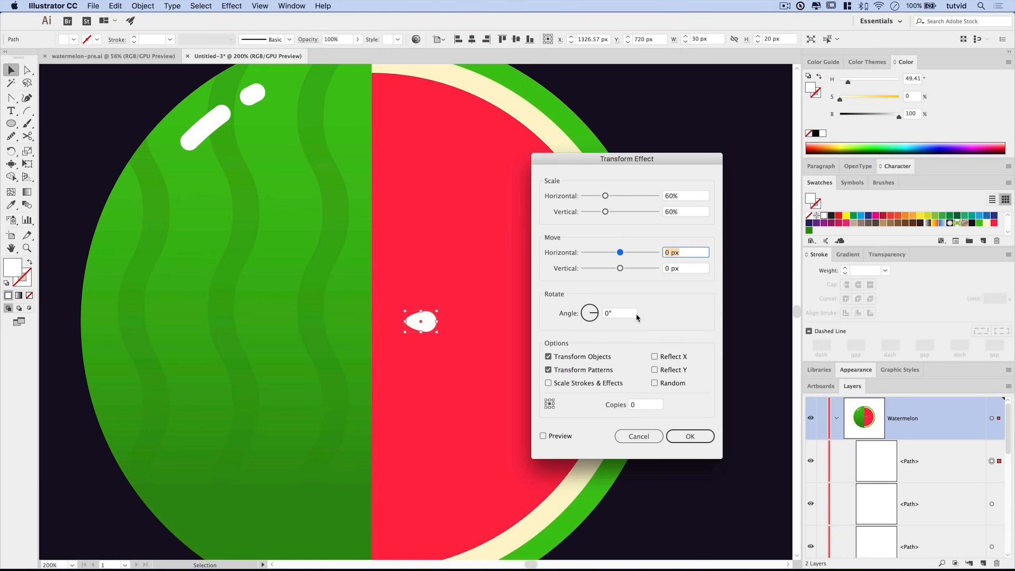
pyautogui.click(543, 435)
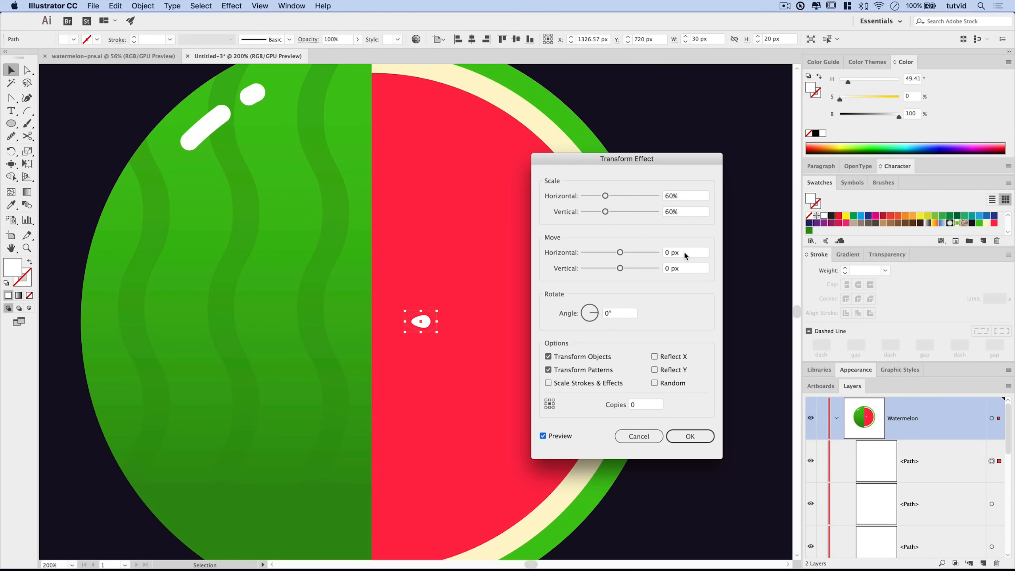
# Set the seed's Transform effect to 1 copy with a horizontal move of -10 px.
pyautogui.click(641, 405)
pyautogui.write('1')
pyautogui.press('Tab')
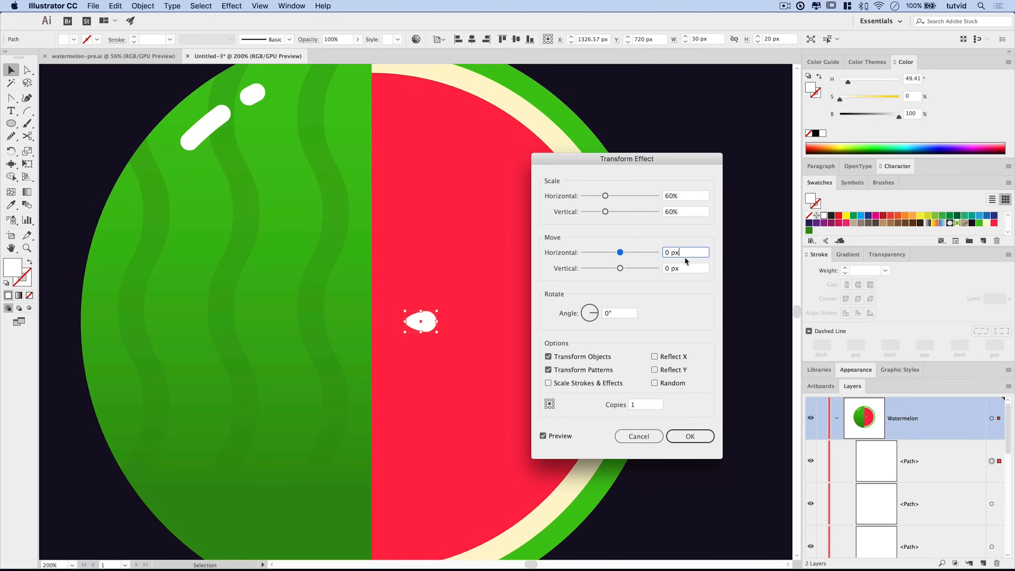
pyautogui.hotkey('shift', 'Left')
pyautogui.hotkey('shift', 'Left')
pyautogui.hotkey('shift', 'Left')
pyautogui.hotkey('shift', 'Left')
pyautogui.write('-10')
pyautogui.press('Tab')
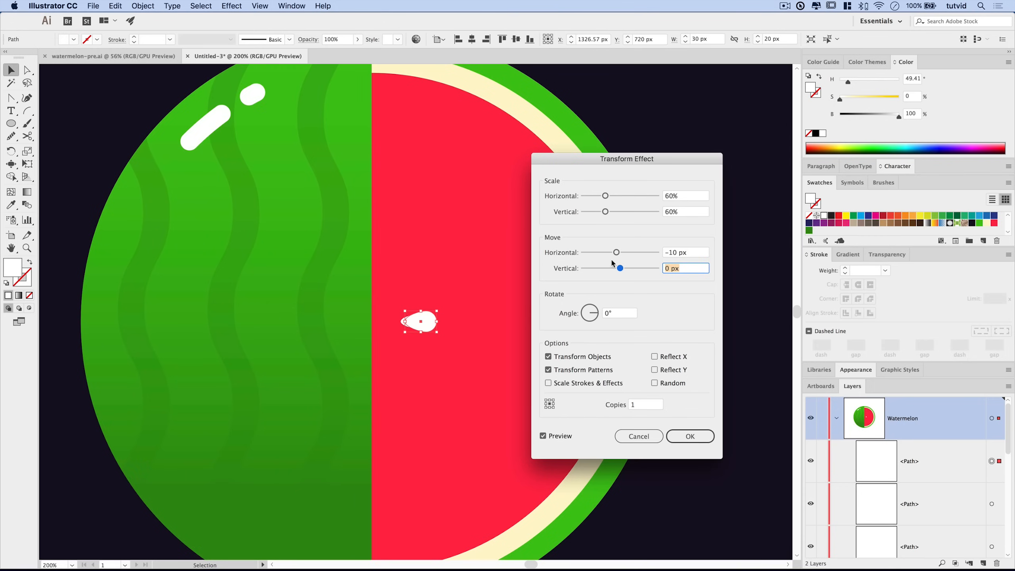
# Set the copy's vertical move to -50 px and rotation to 45°, and apply the Transform effect.
pyautogui.write('-50')
pyautogui.press('Tab')
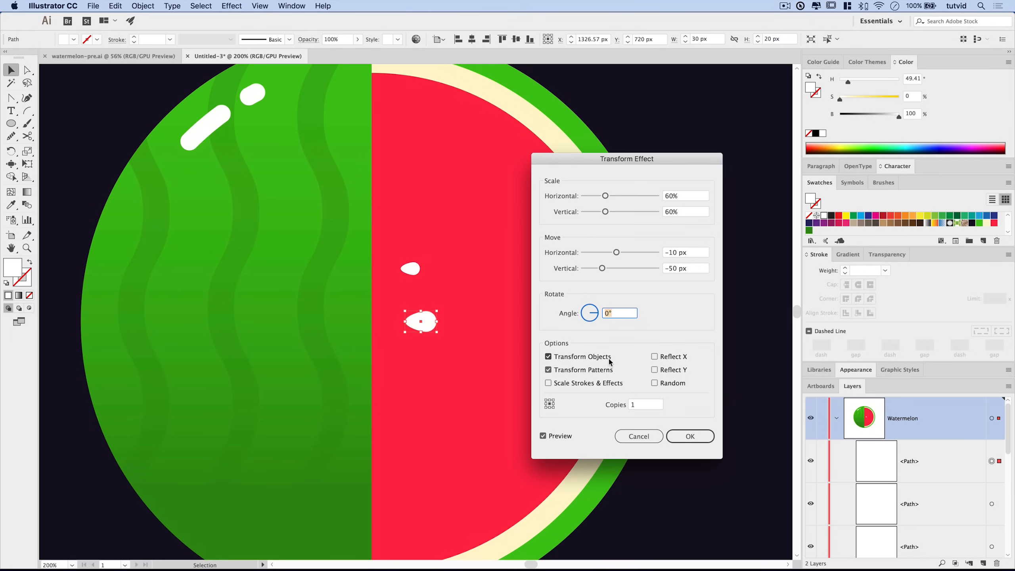
pyautogui.write('45')
pyautogui.press('Tab')
pyautogui.click(693, 438)
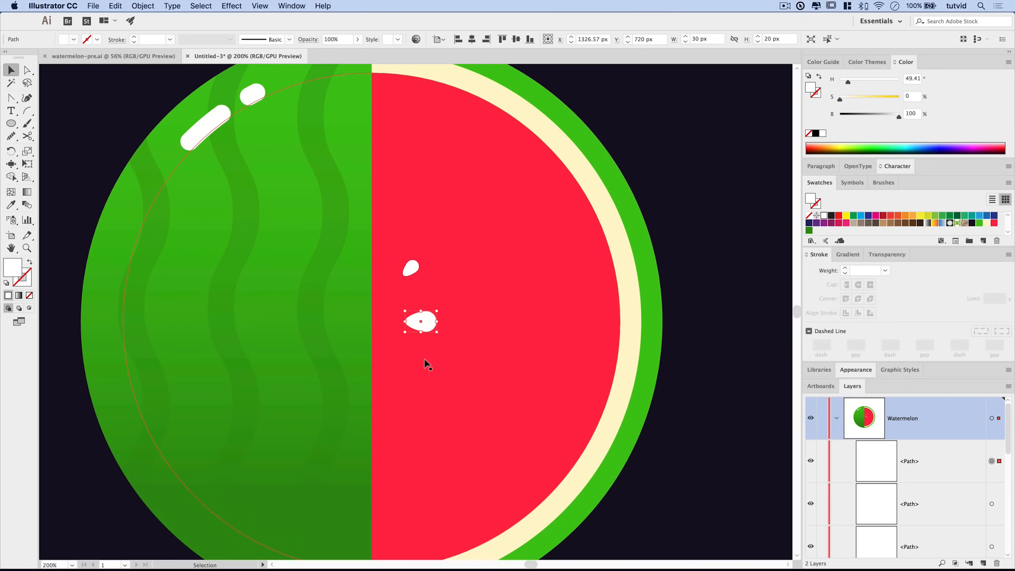
# Expand the appearance of the seed with its small upper copy and ungroup them into separate seeds.
pyautogui.click(143, 6)
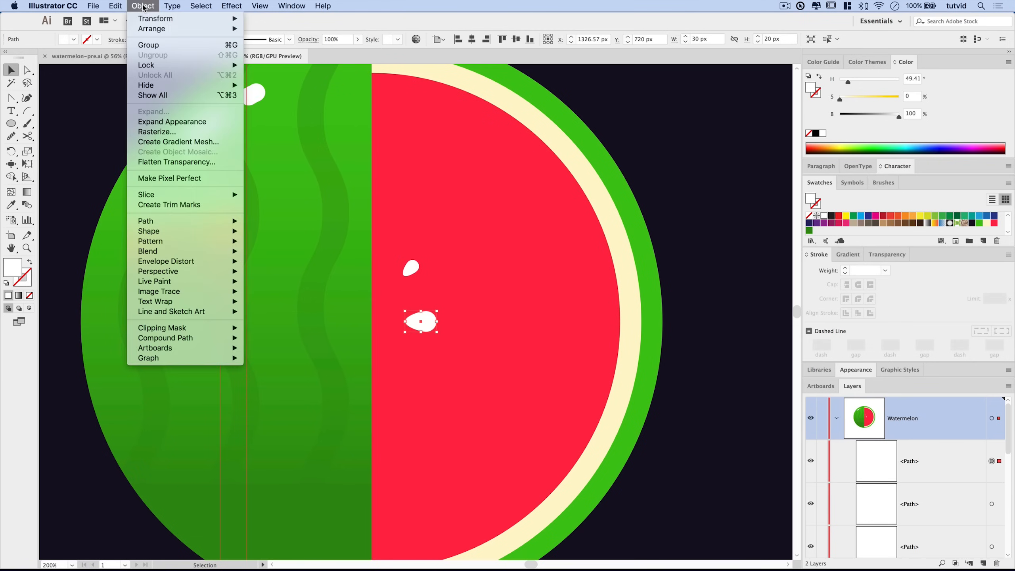
pyautogui.click(167, 122)
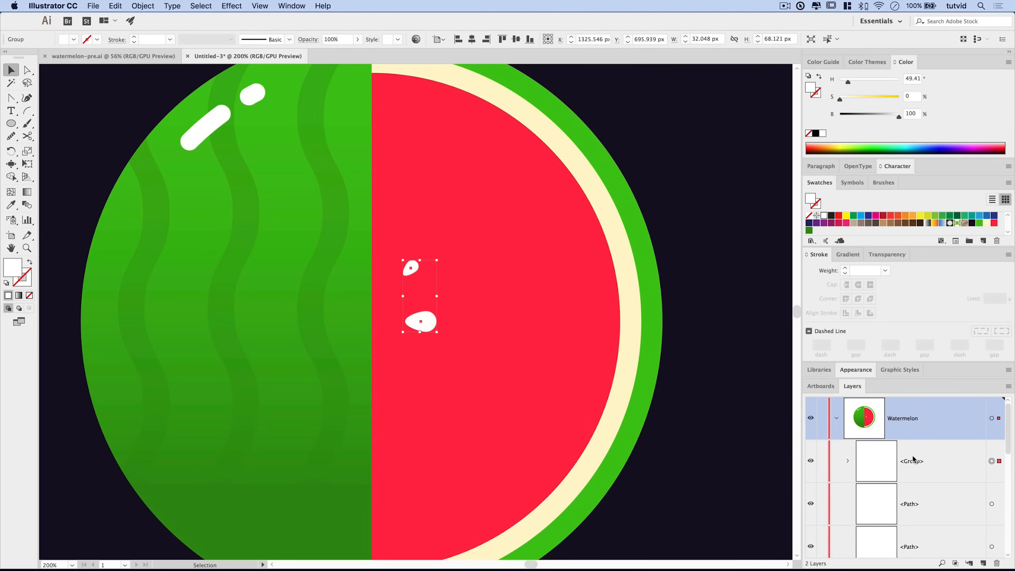
pyautogui.click(149, 5)
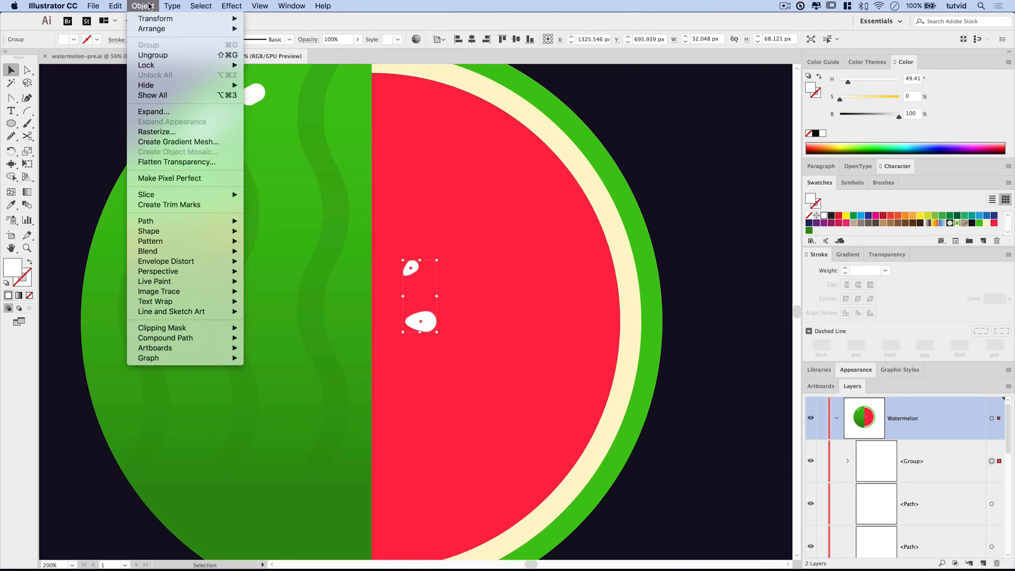
pyautogui.click(164, 54)
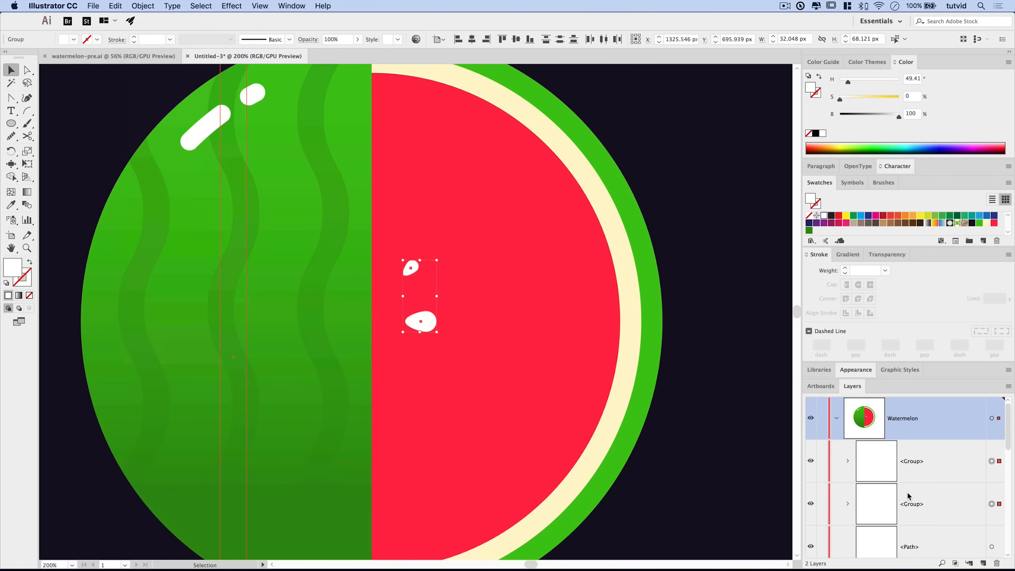
pyautogui.click(412, 268)
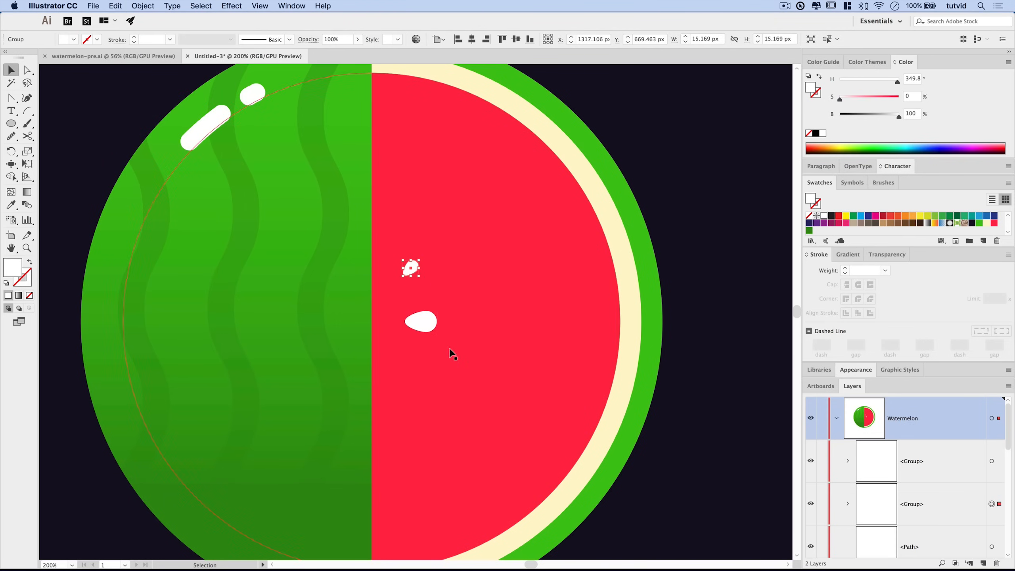
# Start another Transform effect on the large center seed, reusing the previous settings but with a vertical move of 50 px.
pyautogui.click(417, 323)
pyautogui.hscroll(-2, 453, 389)
pyautogui.scroll(-1, 453, 390)
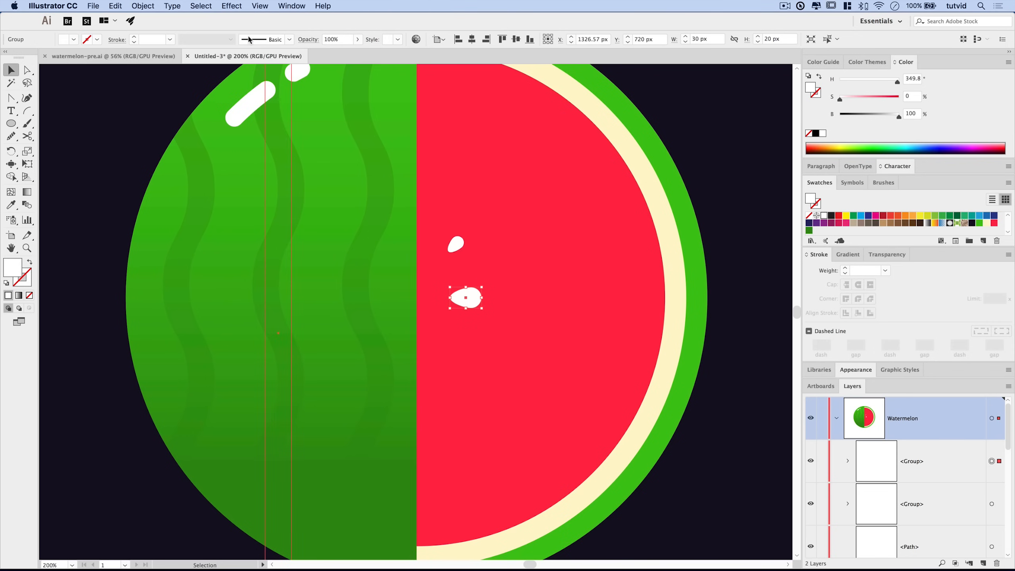
pyautogui.click(240, 6)
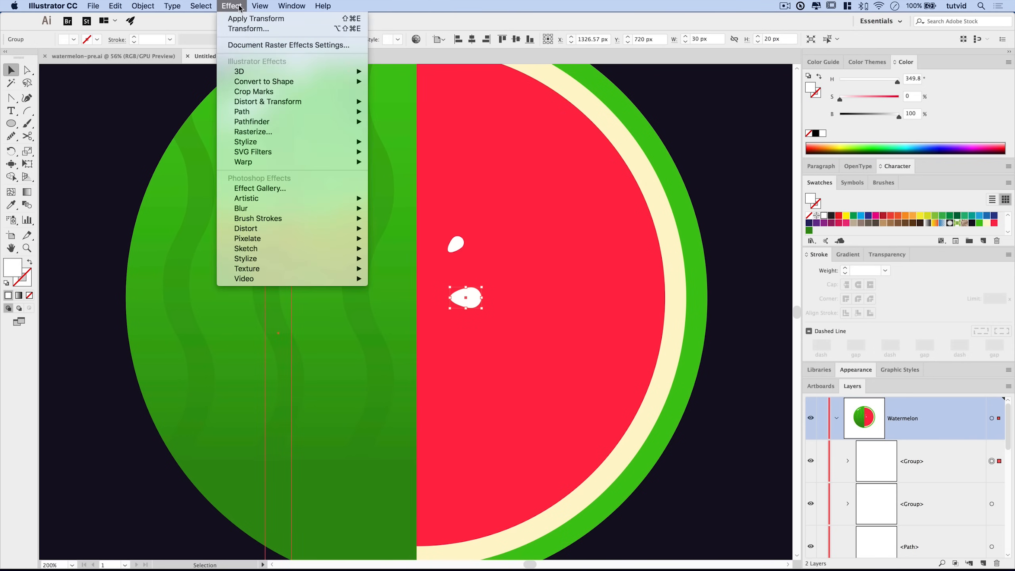
pyautogui.click(261, 30)
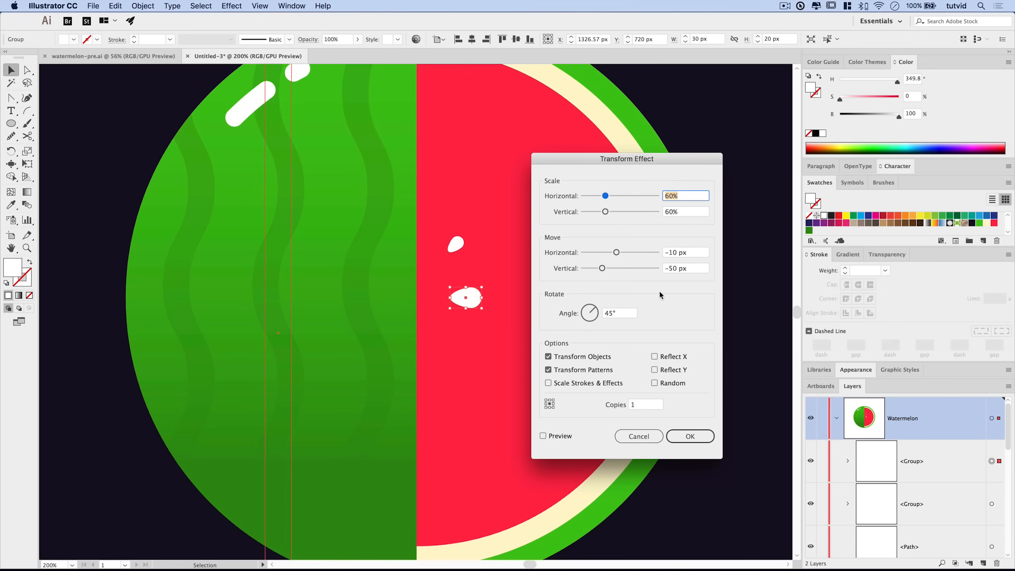
pyautogui.click(693, 268)
pyautogui.press('super+a')
pyautogui.write('50')
pyautogui.press('Tab')
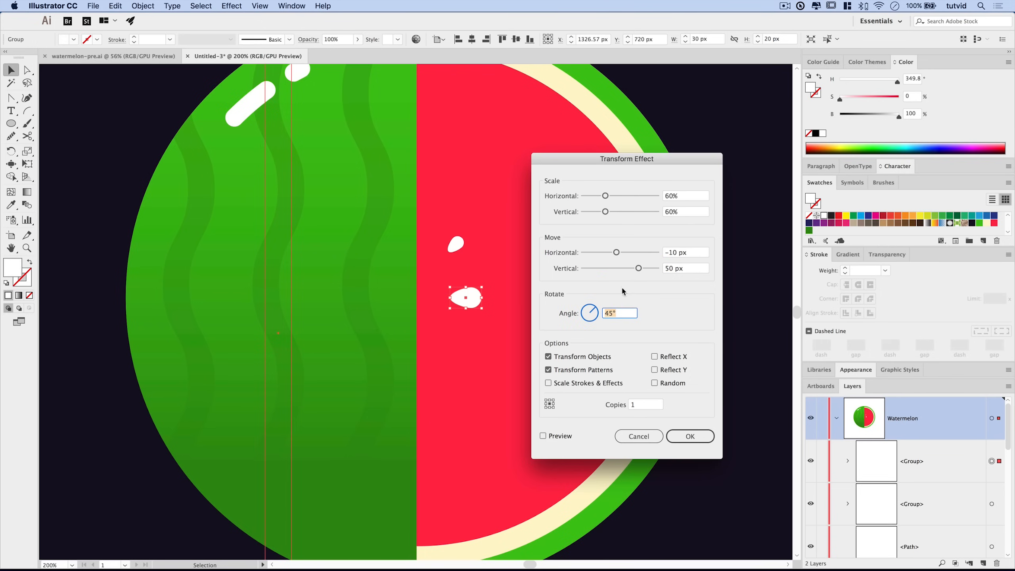
# Set the lower copy's rotation to -45° with the preview on, and apply the Transform effect.
pyautogui.click(559, 435)
pyautogui.press('super+a')
pyautogui.write('0')
pyautogui.write('-45')
pyautogui.press('Tab')
pyautogui.click(691, 436)
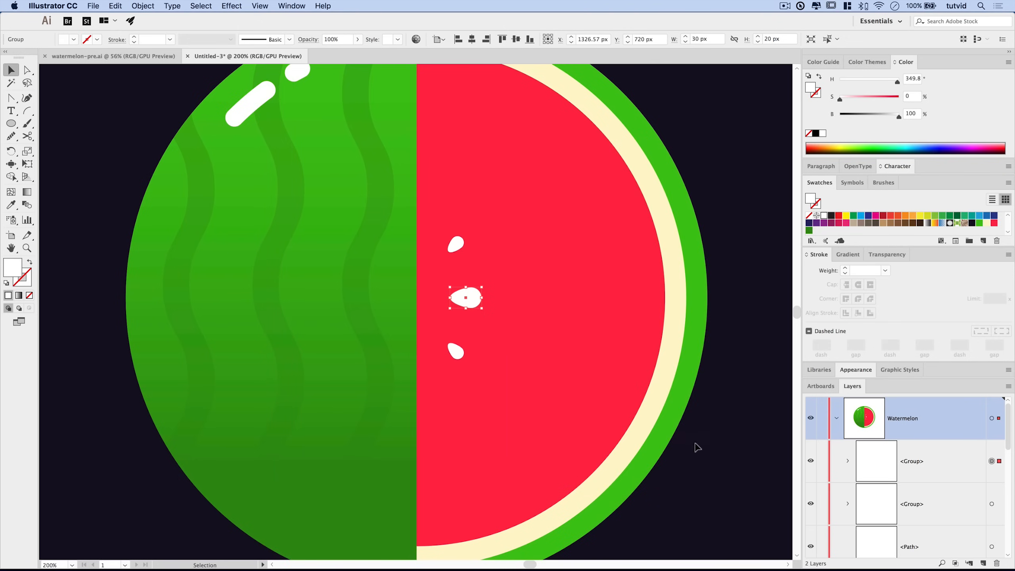
# Expand the appearance of the large seed with its lower copy and ungroup the two seeds.
pyautogui.click(142, 5)
pyautogui.click(181, 122)
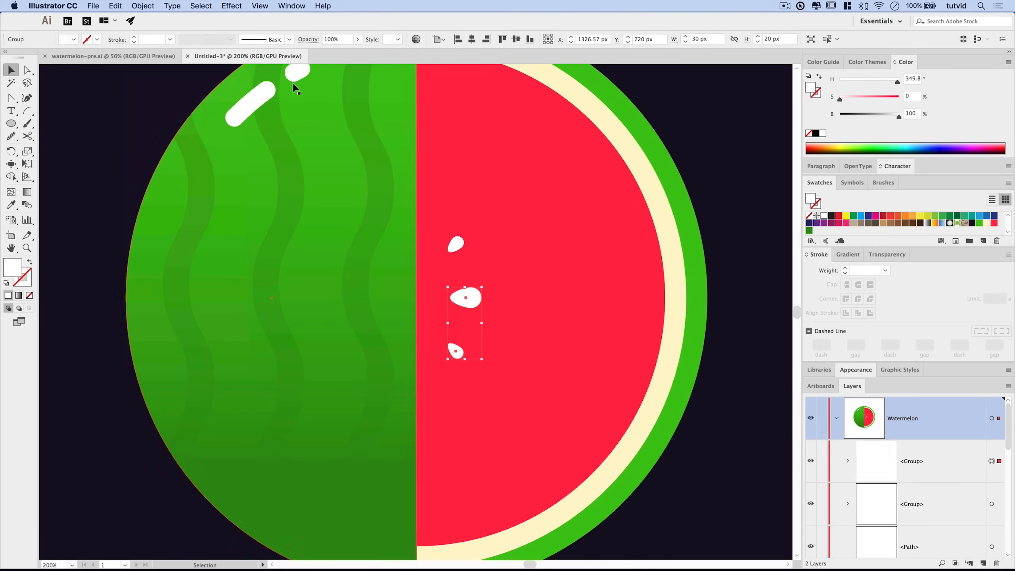
pyautogui.click(143, 5)
pyautogui.click(152, 55)
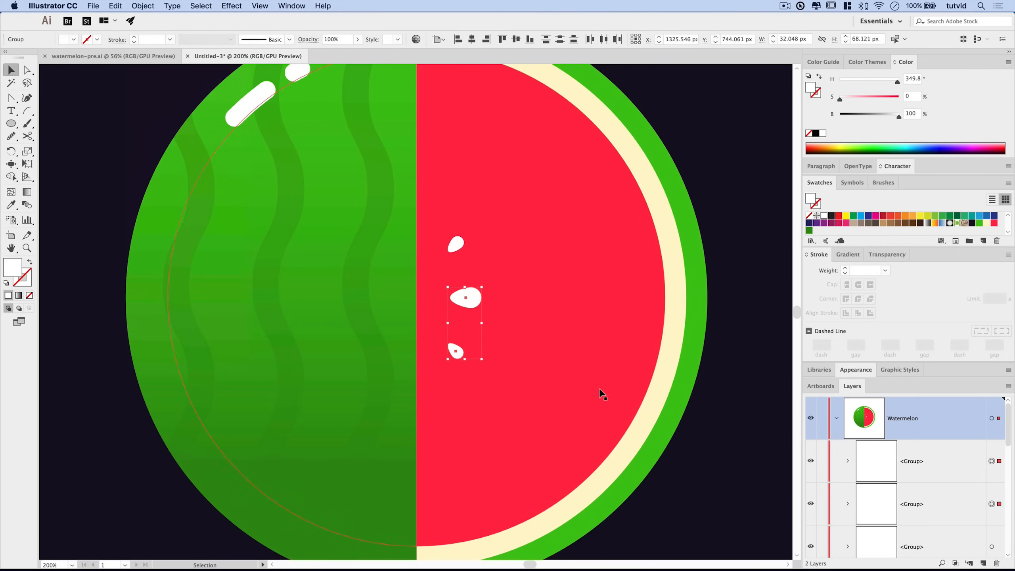
# Check the seed arrangement in the finished watermelon-pre.ai document and return to the working document.
pyautogui.click(559, 323)
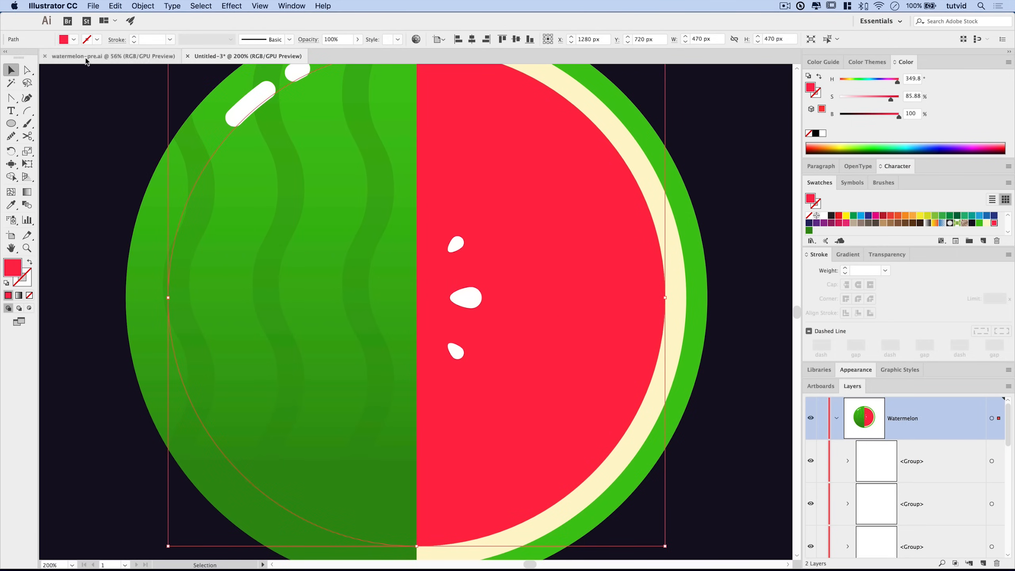
pyautogui.click(100, 56)
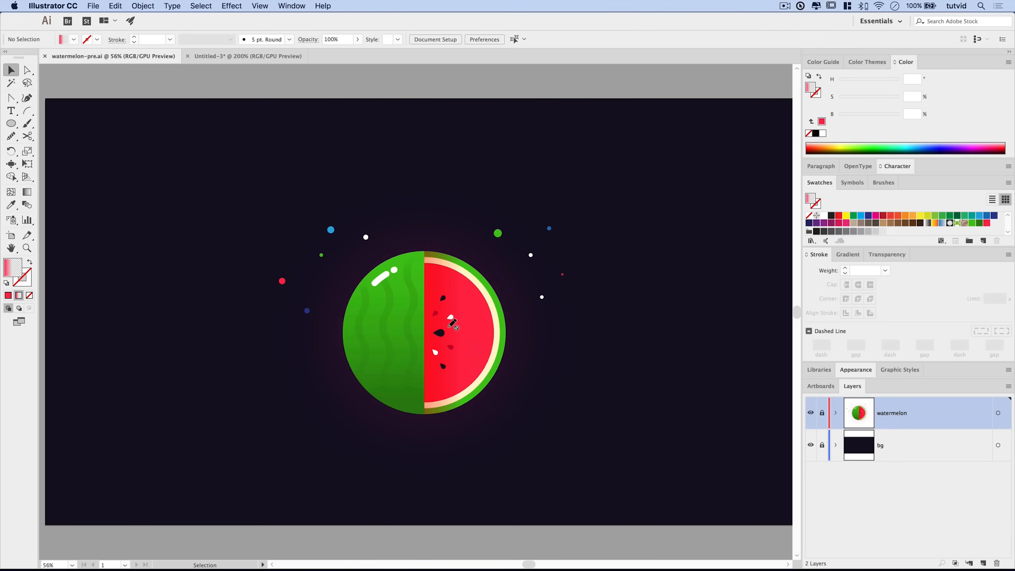
pyautogui.click(276, 56)
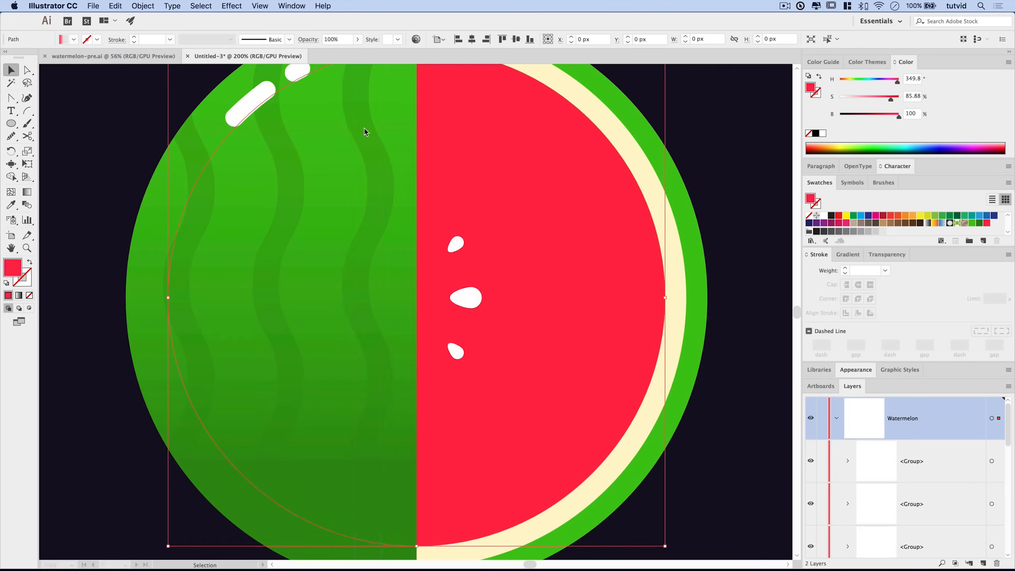
# Start a Transform effect on the small upper seed with the preview on and both scales at 100%.
pyautogui.click(455, 245)
pyautogui.click(231, 6)
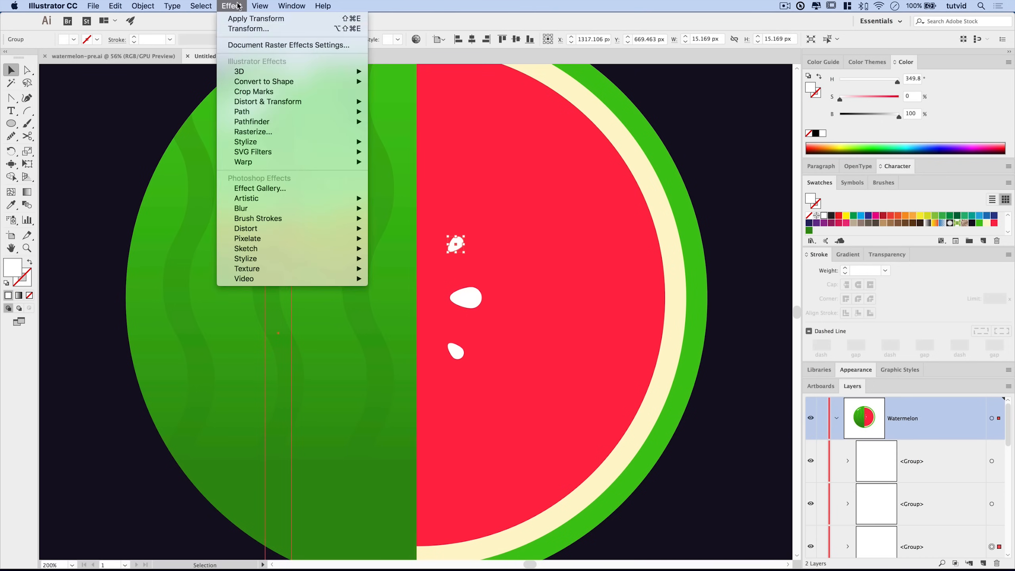
pyautogui.click(262, 34)
pyautogui.moveTo(643, 168); pyautogui.dragTo(308, 158)
pyautogui.click(348, 186)
pyautogui.doubleClick(350, 184)
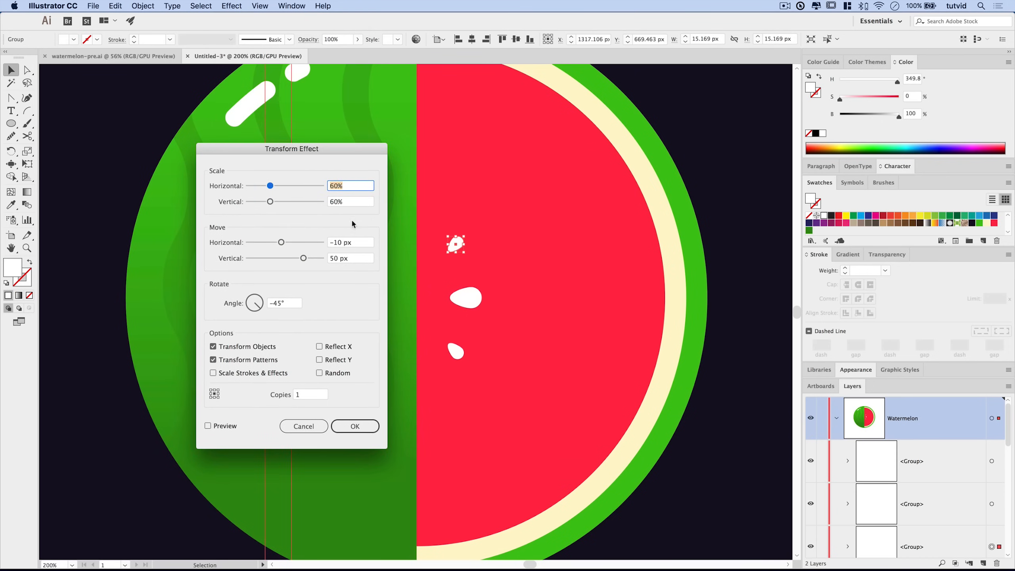
pyautogui.click(228, 426)
pyautogui.doubleClick(352, 185)
pyautogui.write('100')
pyautogui.press('Tab')
pyautogui.write('100')
pyautogui.press('Tab')
# Reset the small seed's Transform effect to 0 px horizontal and vertical move and a 0° angle.
pyautogui.write('0')
pyautogui.press('Tab')
pyautogui.write('0')
pyautogui.press('Tab')
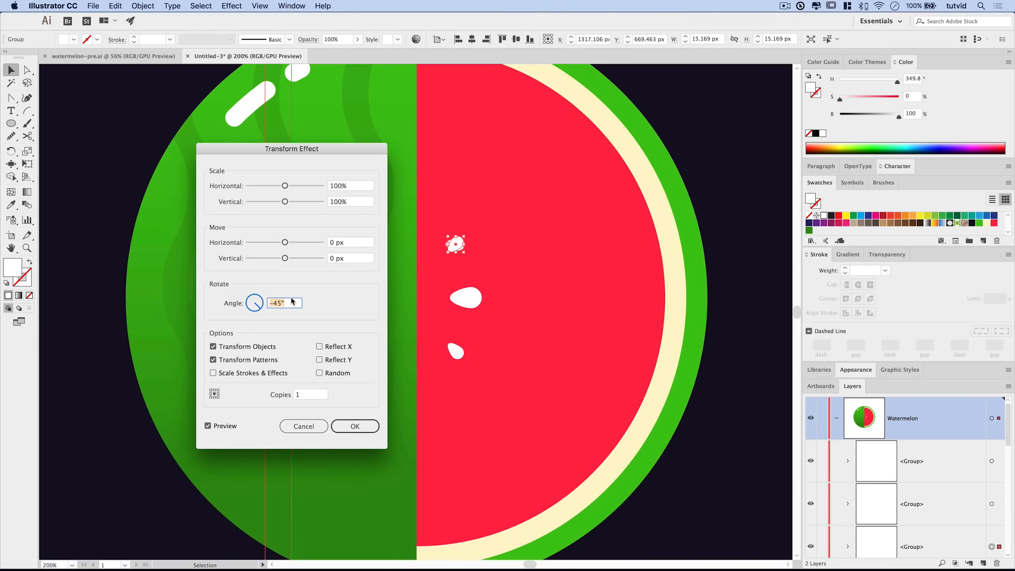
pyautogui.write('0')
pyautogui.press('Tab')
# Offset the small seed's copy by 20 px horizontally and -40 px vertically, and apply the Transform effect.
pyautogui.moveTo(350, 245); pyautogui.dragTo(275, 239)
pyautogui.write('+2-0')
pyautogui.press('Tab')
pyautogui.hotkey('shift', 'Tab')
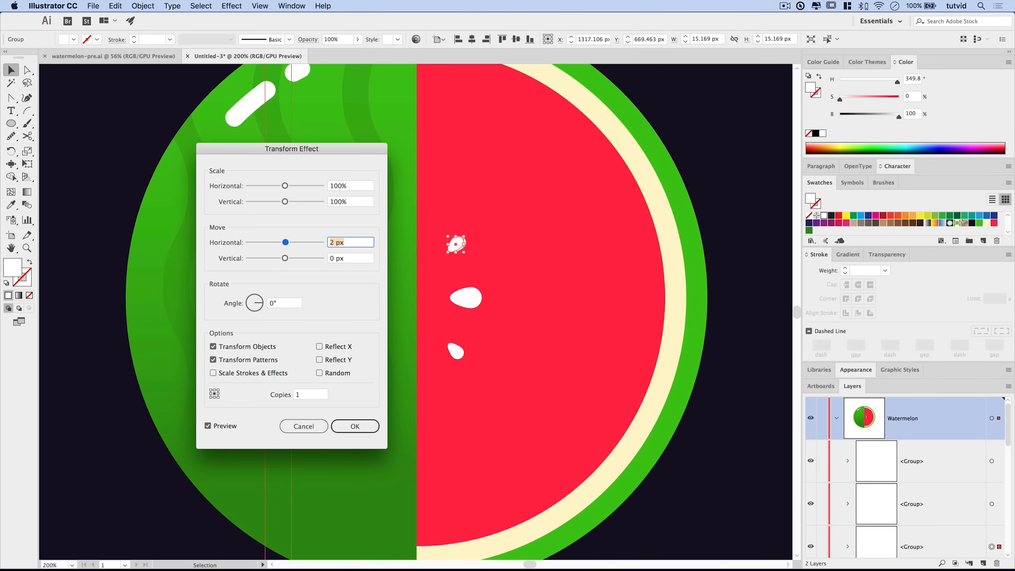
pyautogui.write('20')
pyautogui.press('Tab')
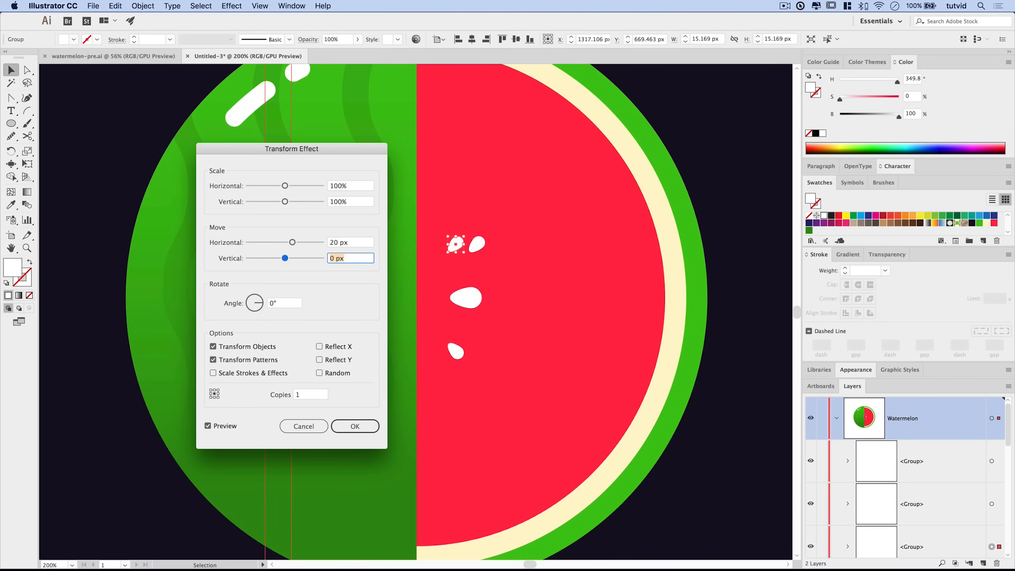
pyautogui.write('-40')
pyautogui.press('Tab')
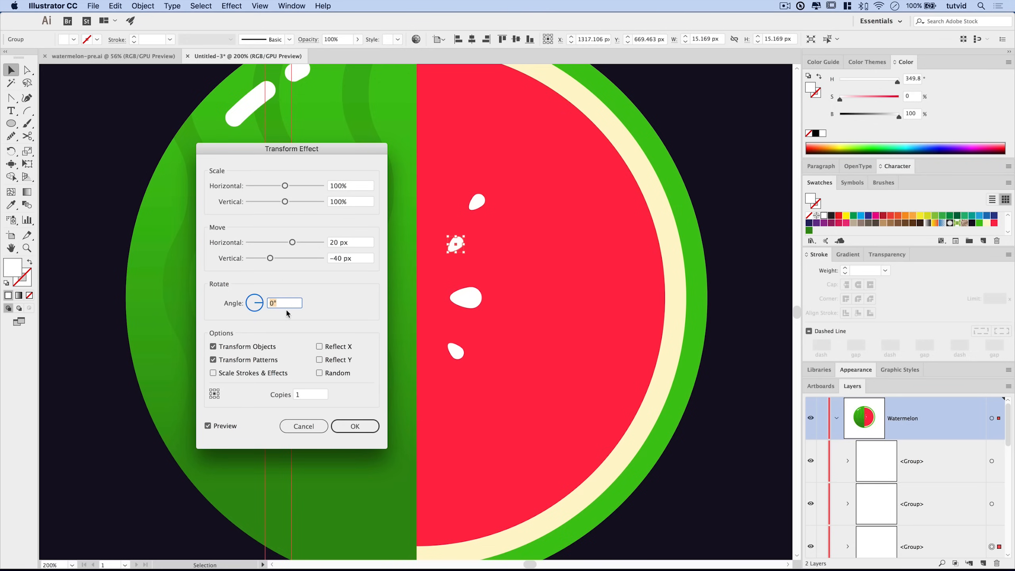
pyautogui.click(356, 427)
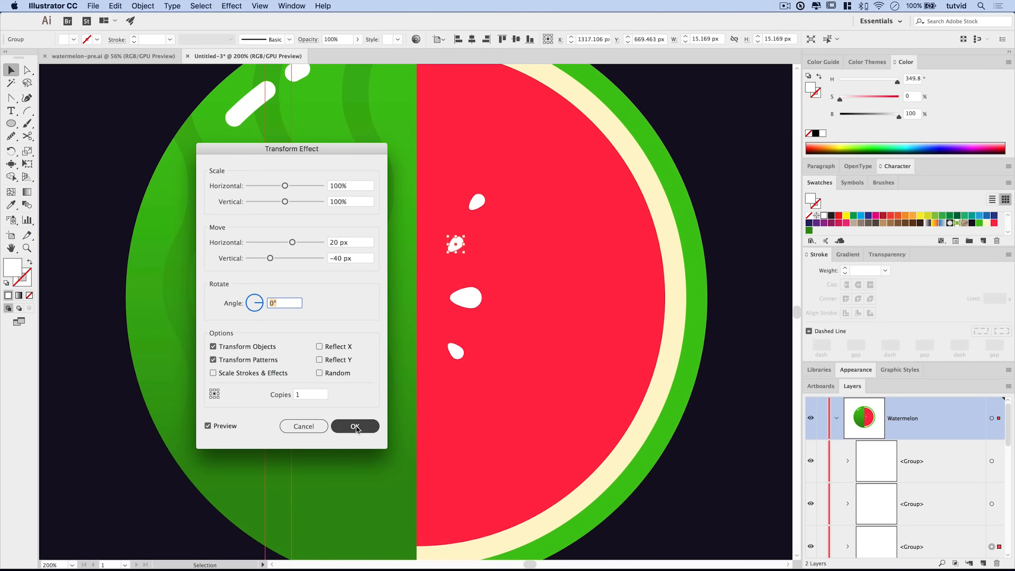
# Expand the appearance of the small upper seed with its new copy and ungroup them.
pyautogui.click(141, 7)
pyautogui.click(142, 6)
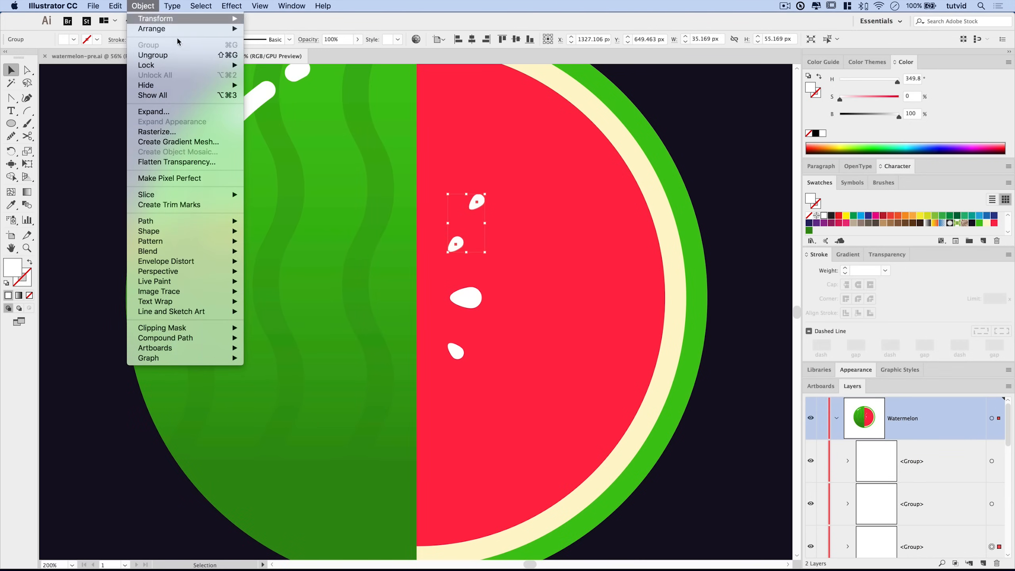
pyautogui.click(172, 55)
pyautogui.click(541, 239)
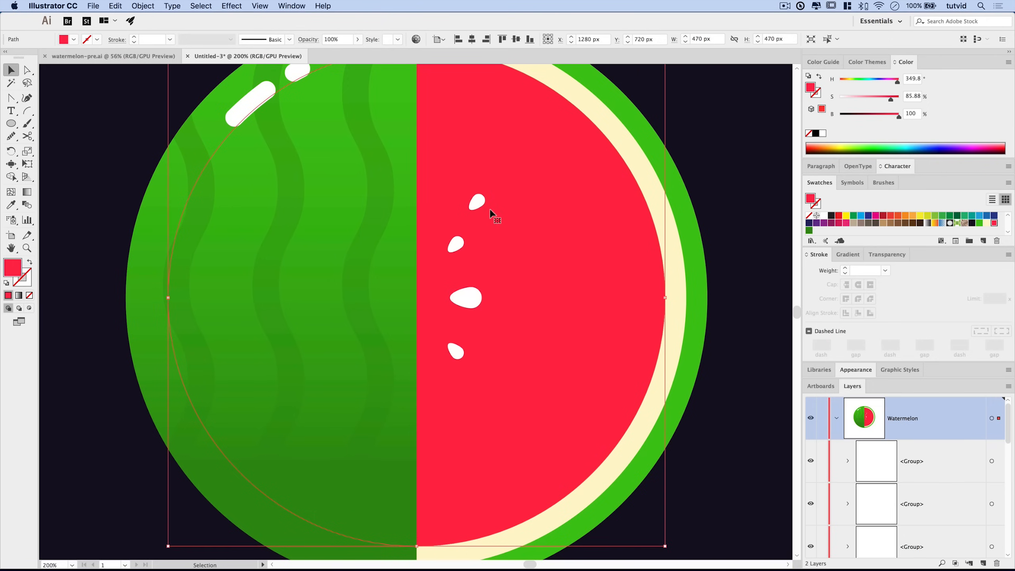
# Apply a Transform effect to the topmost small seed, moving its copy 20 px horizontally and 50 px vertically at a -22.5° angle.
pyautogui.click(476, 201)
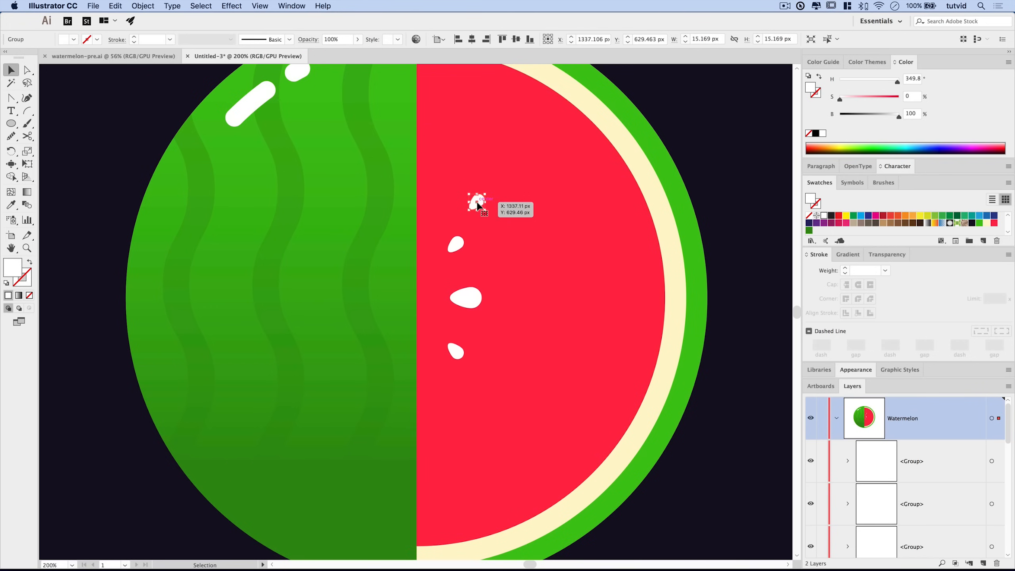
pyautogui.click(235, 5)
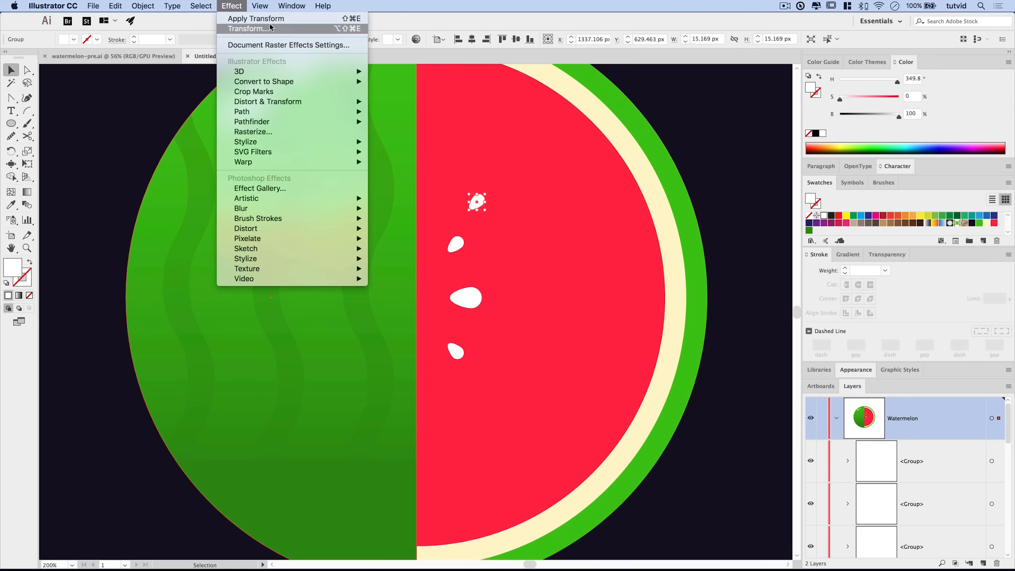
pyautogui.click(248, 29)
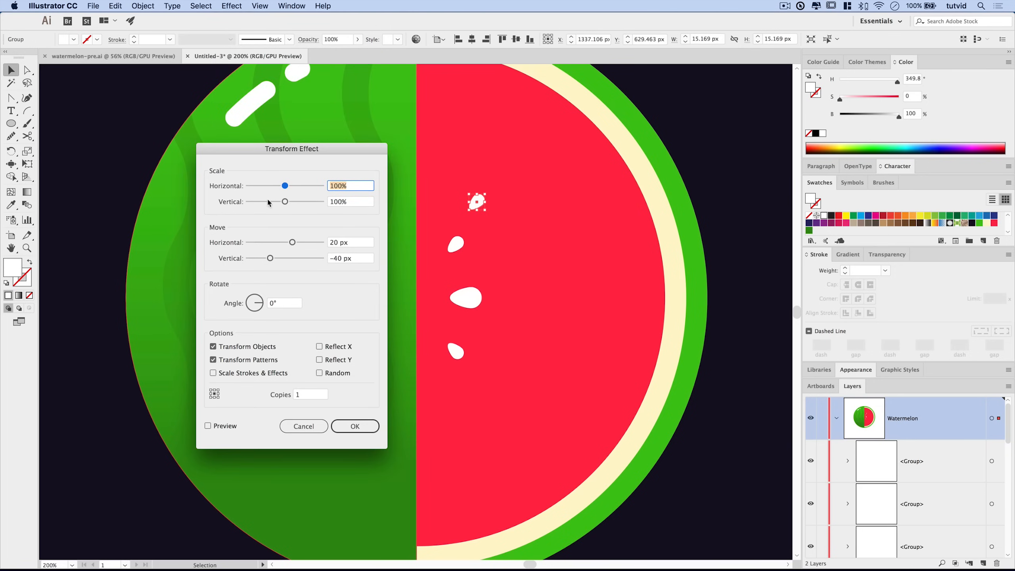
pyautogui.click(360, 242)
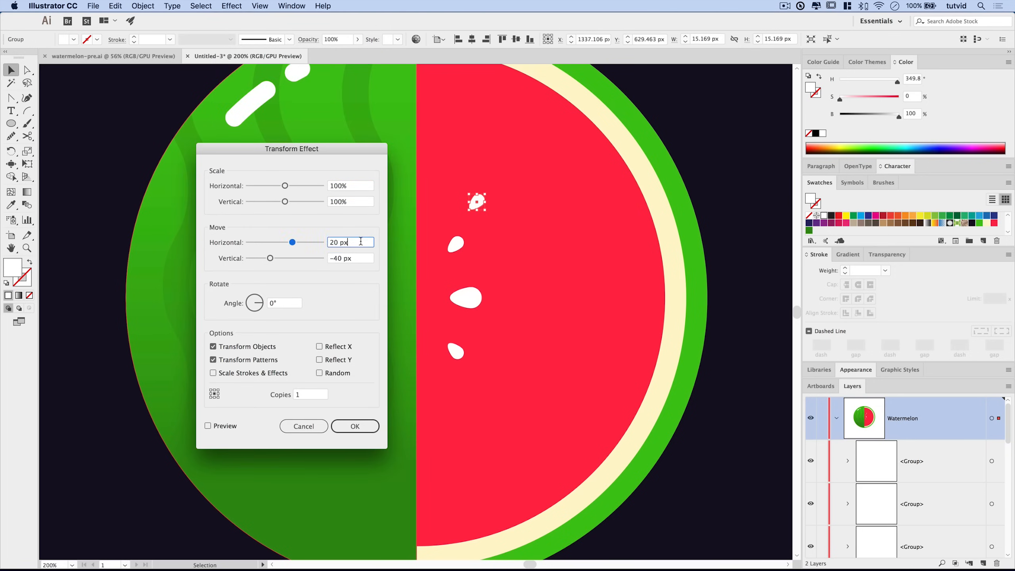
pyautogui.click(229, 426)
pyautogui.click(347, 259)
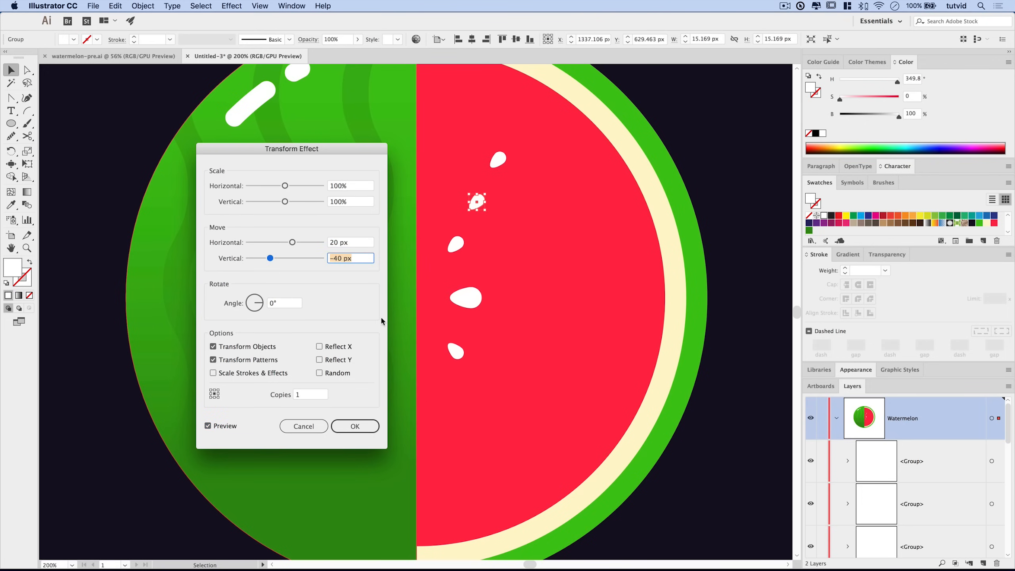
pyautogui.write('50')
pyautogui.press('Tab')
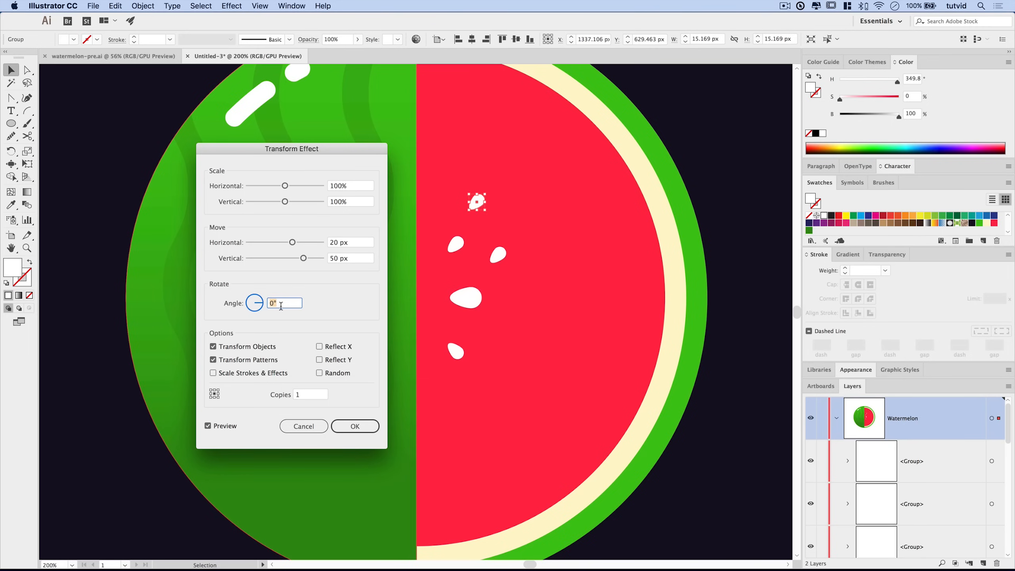
pyautogui.write('-22.5')
pyautogui.press('Tab')
pyautogui.click(348, 426)
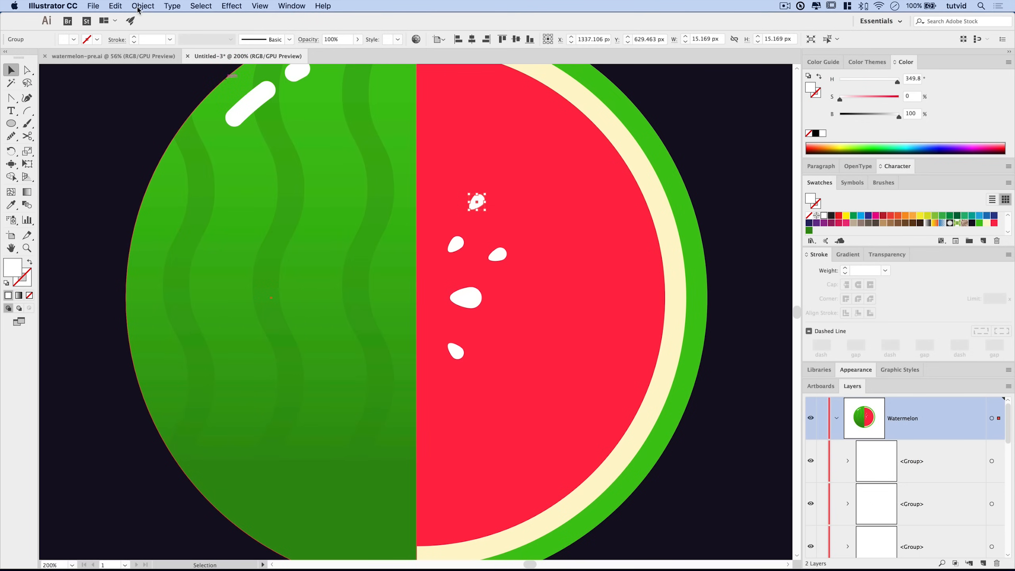
# Expand the appearance of the topmost seed with its copy and ungroup the result.
pyautogui.click(141, 6)
pyautogui.click(172, 122)
pyautogui.click(142, 5)
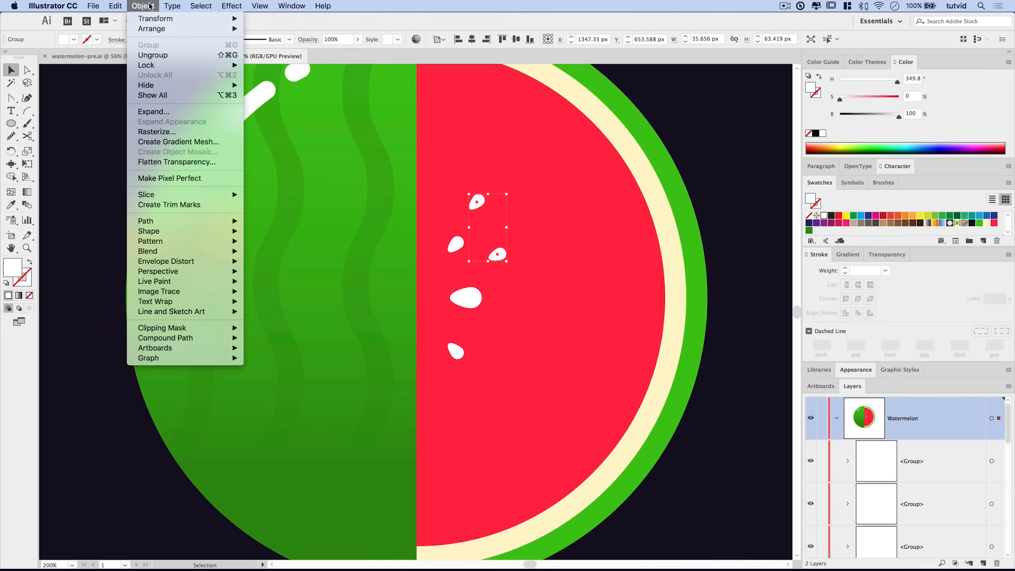
pyautogui.click(162, 56)
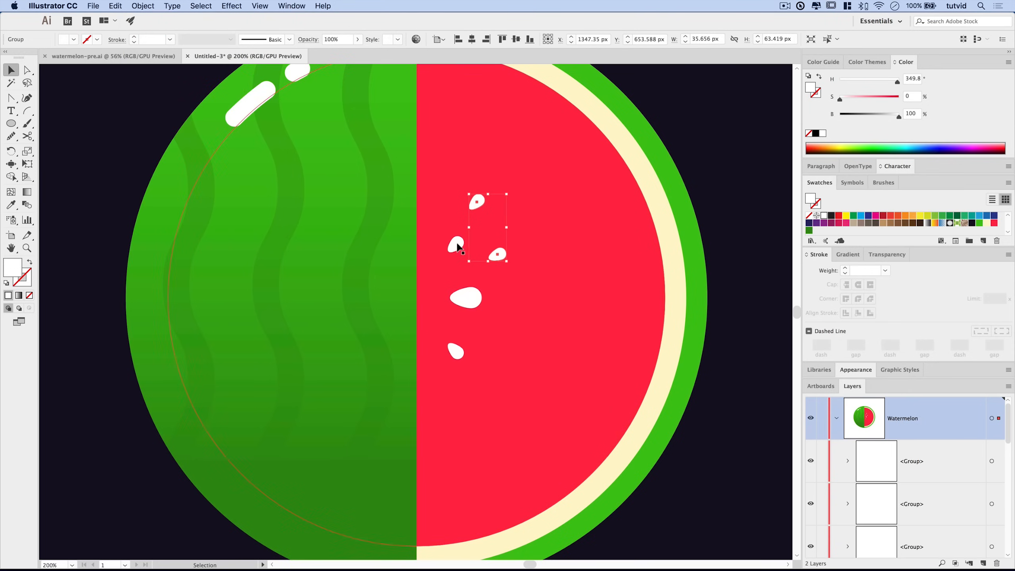
# Start a previewed Transform effect on the two selected upper seeds, moving their copies 0 px horizontally and 130 px vertically.
pyautogui.click(236, 6)
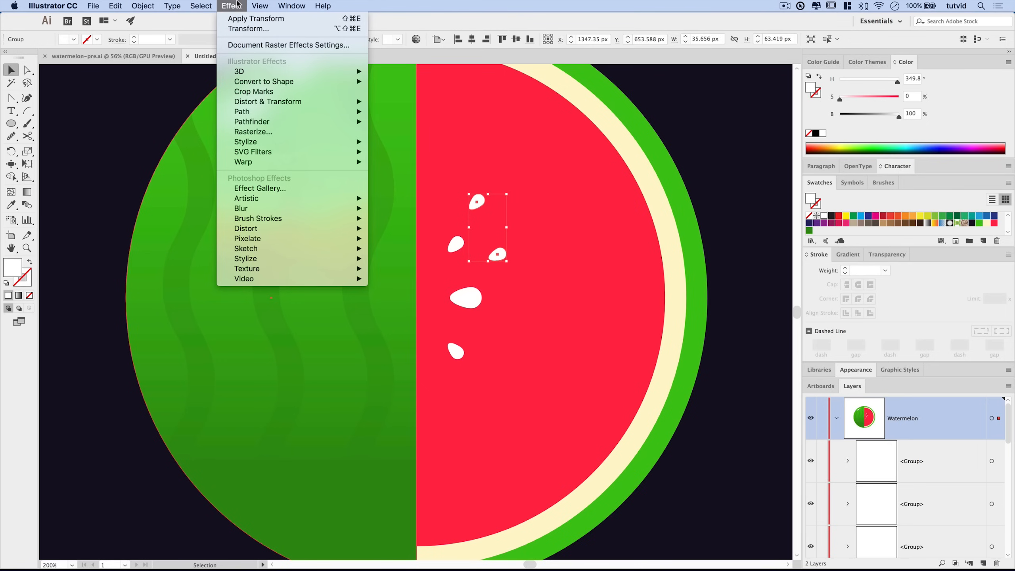
pyautogui.click(246, 29)
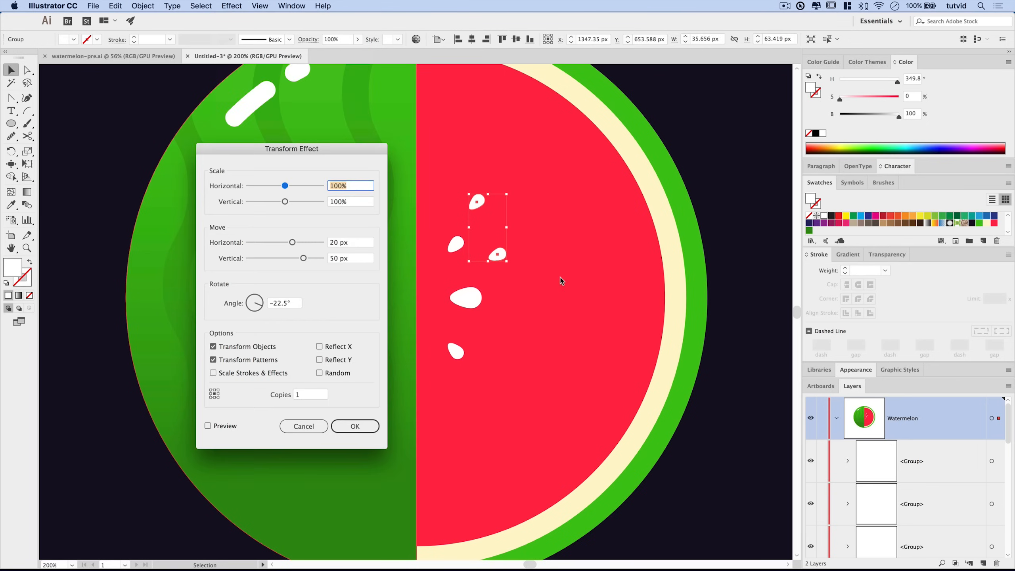
pyautogui.click(219, 426)
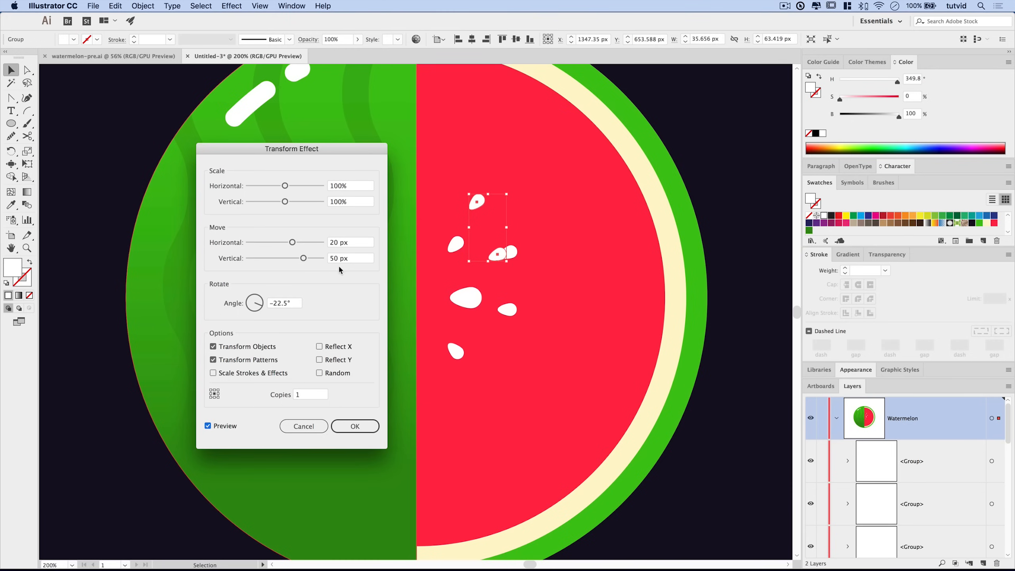
pyautogui.moveTo(351, 241); pyautogui.dragTo(276, 236)
pyautogui.write('0')
pyautogui.press('Tab')
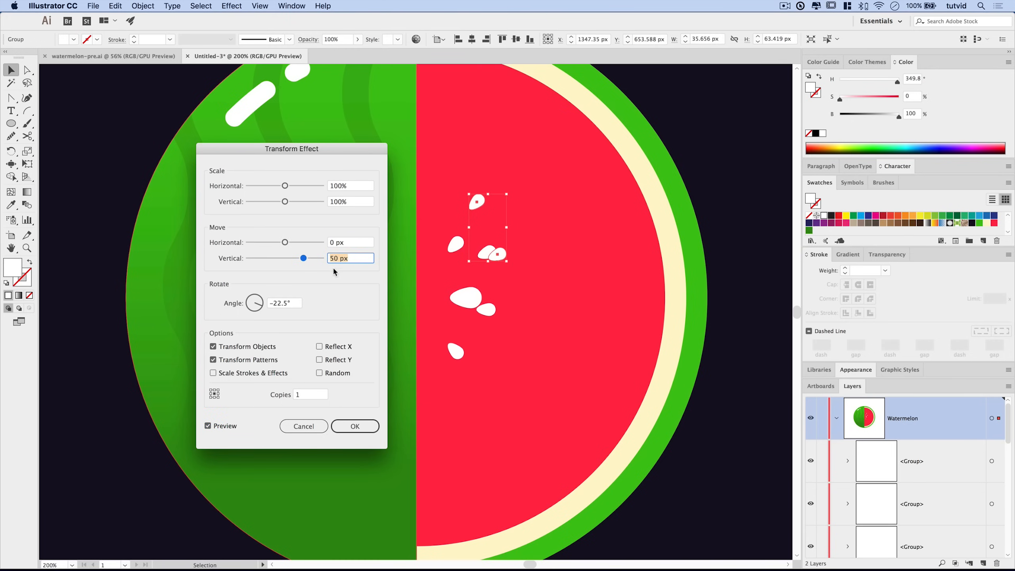
pyautogui.write('130')
pyautogui.press('Tab')
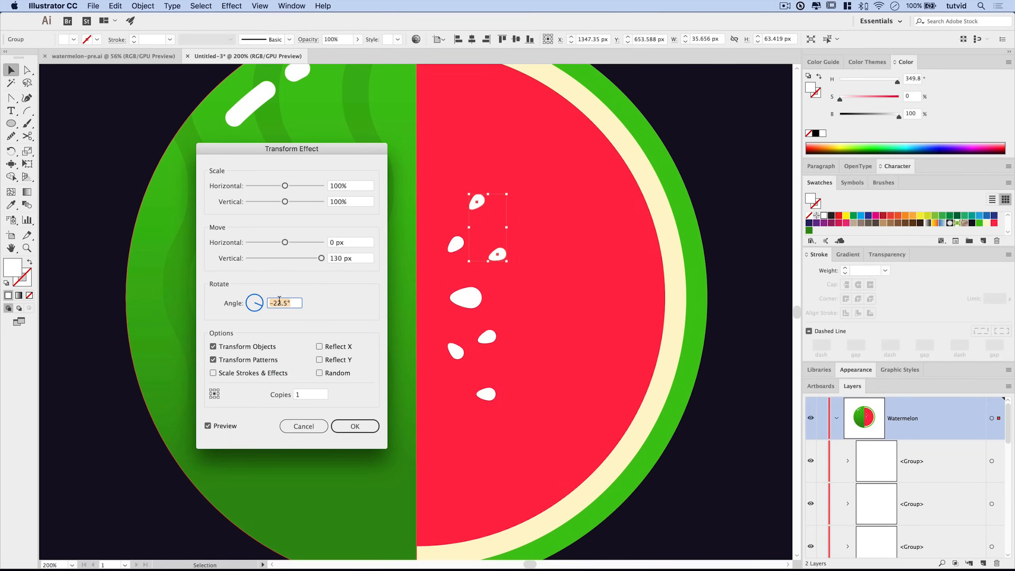
# Set the seed pair's Transform angle to 0°, turn on Reflect Y, and apply the effect.
pyautogui.write('0')
pyautogui.press('Tab')
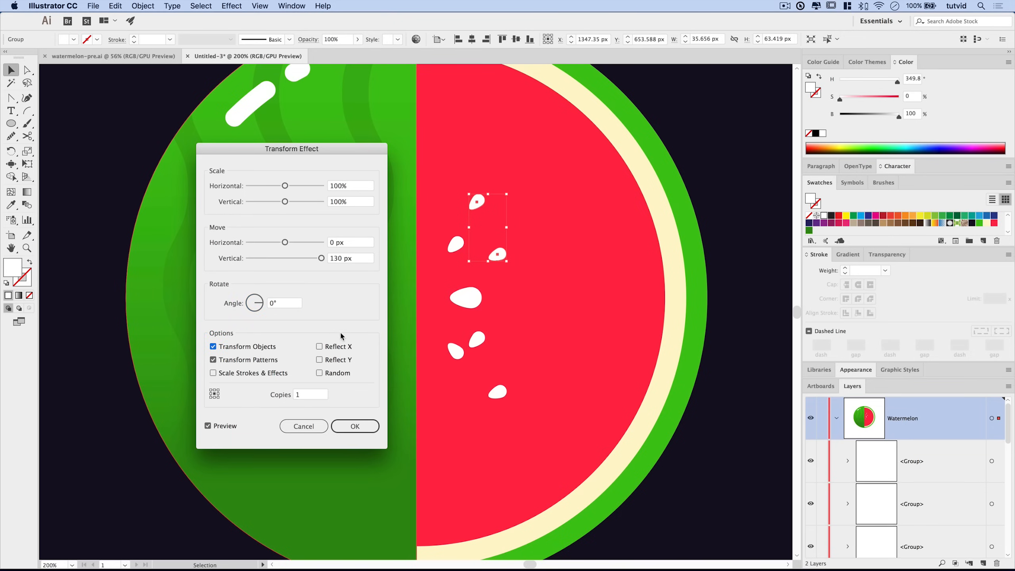
pyautogui.click(319, 361)
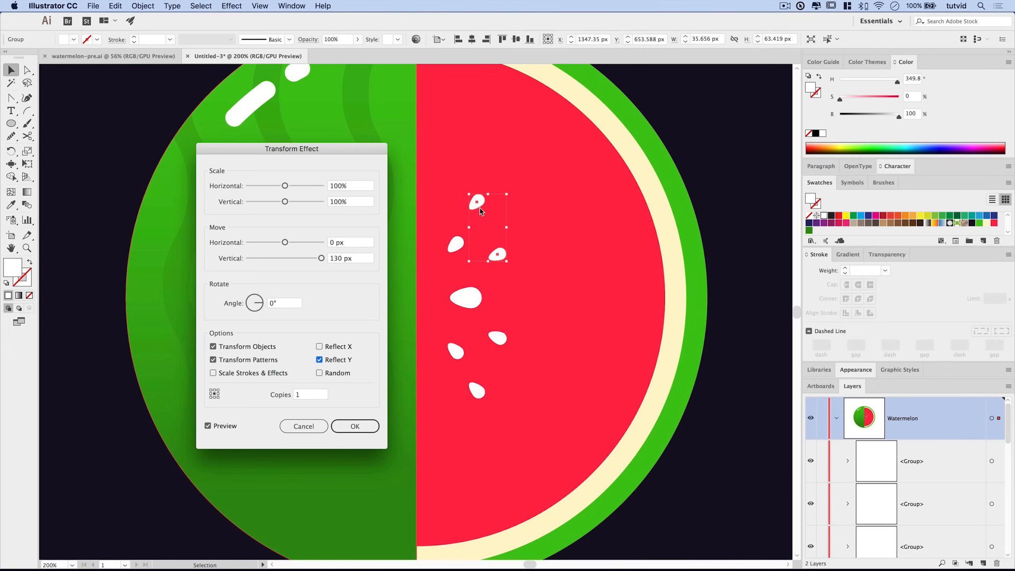
pyautogui.click(355, 426)
# Expand the appearance of the upper seed pair with its mirrored copy and ungroup the result.
pyautogui.click(143, 6)
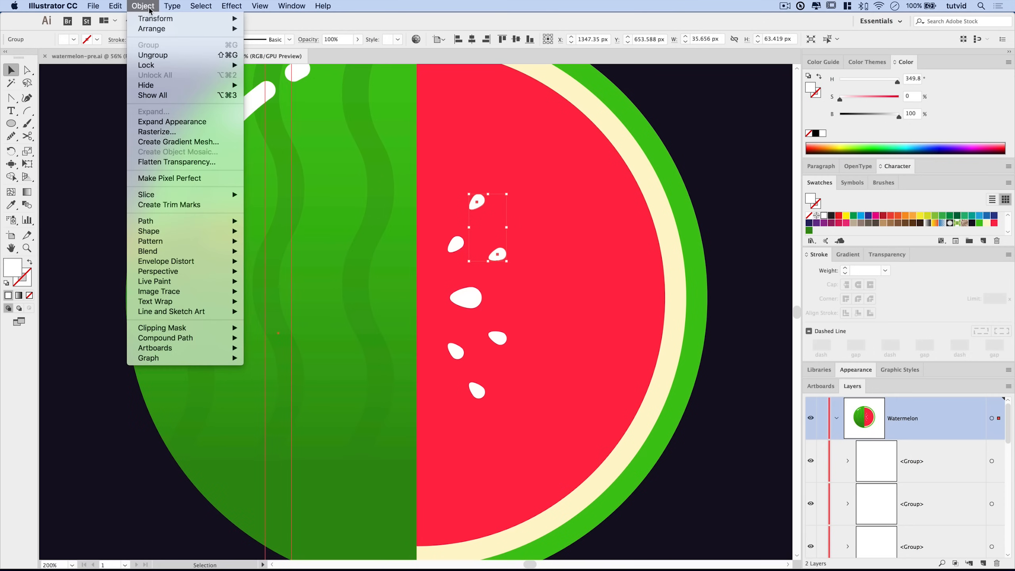
pyautogui.click(179, 122)
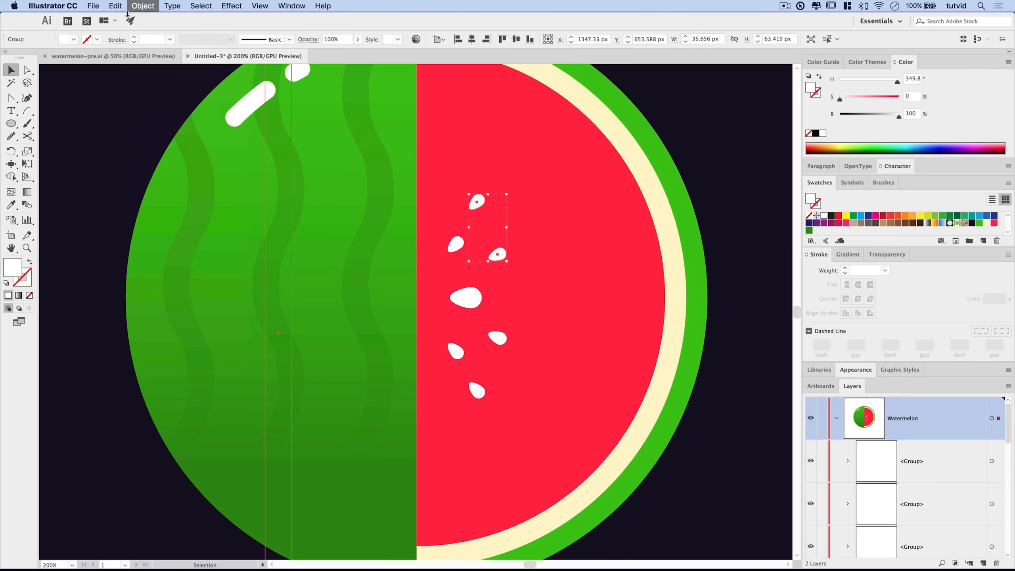
pyautogui.click(140, 6)
pyautogui.click(187, 56)
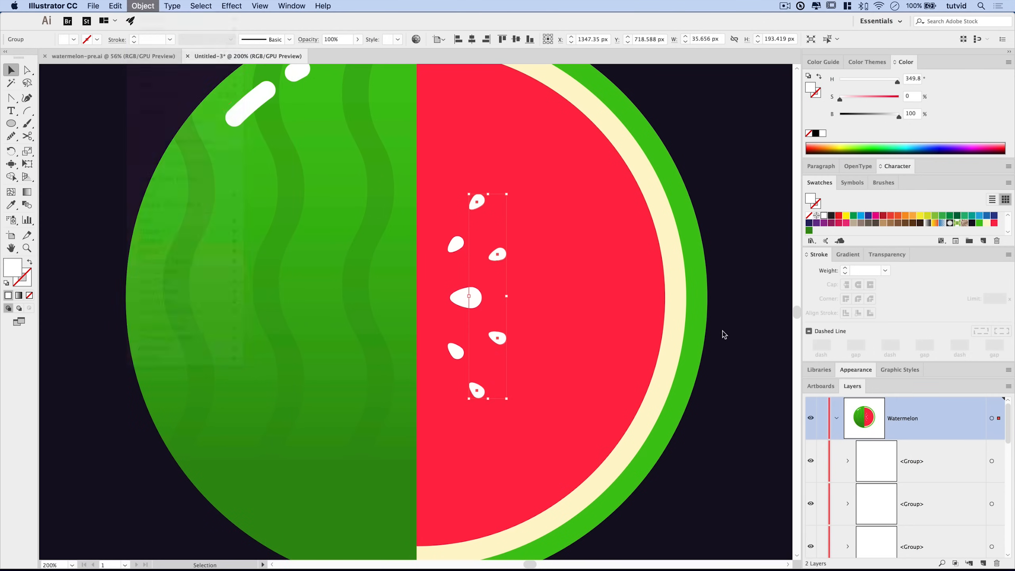
# Ungroup the lower and the upper pair of outer seeds so that each seed can be selected individually.
pyautogui.click(475, 249)
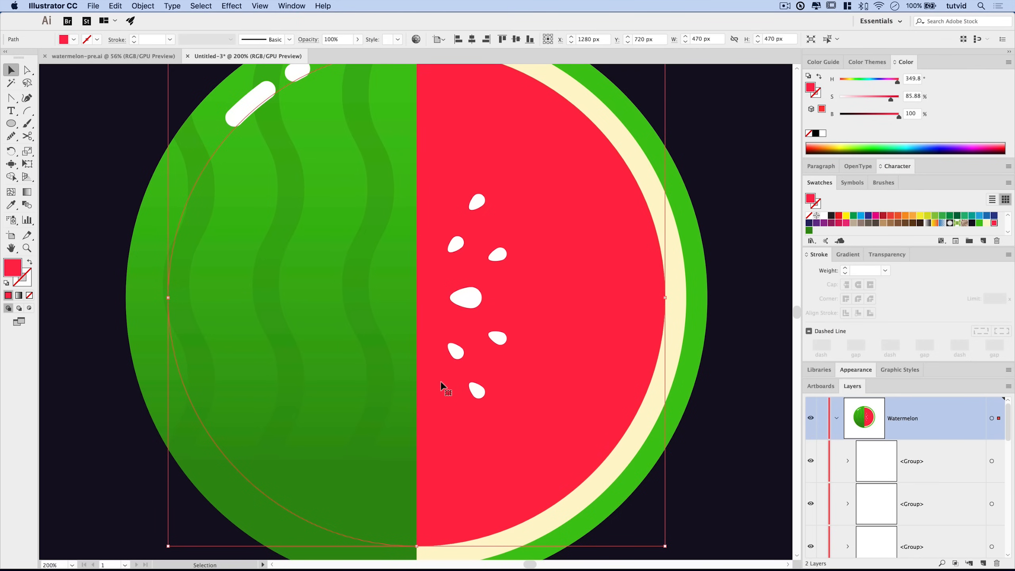
pyautogui.click(499, 339)
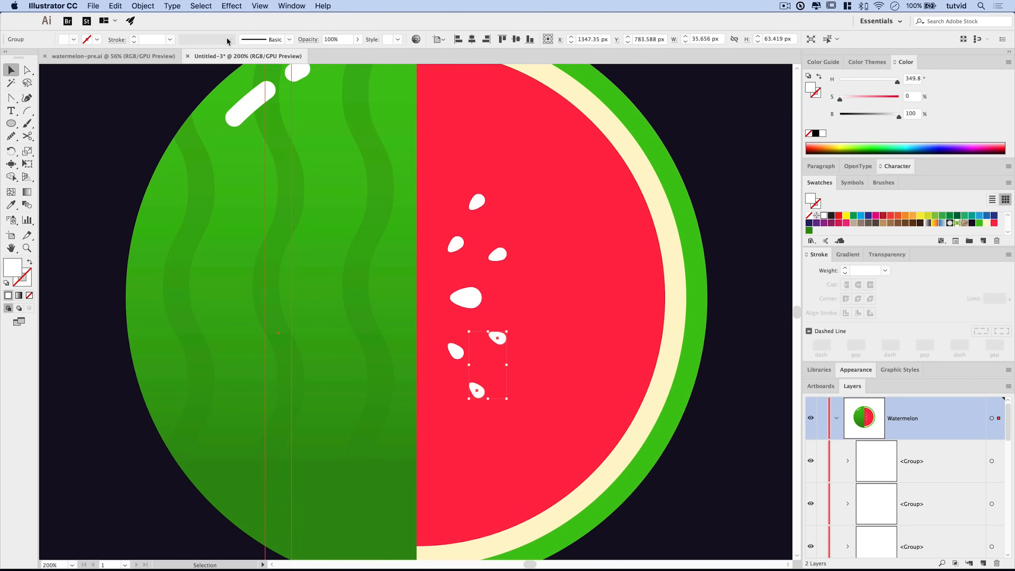
pyautogui.click(137, 6)
pyautogui.click(495, 256)
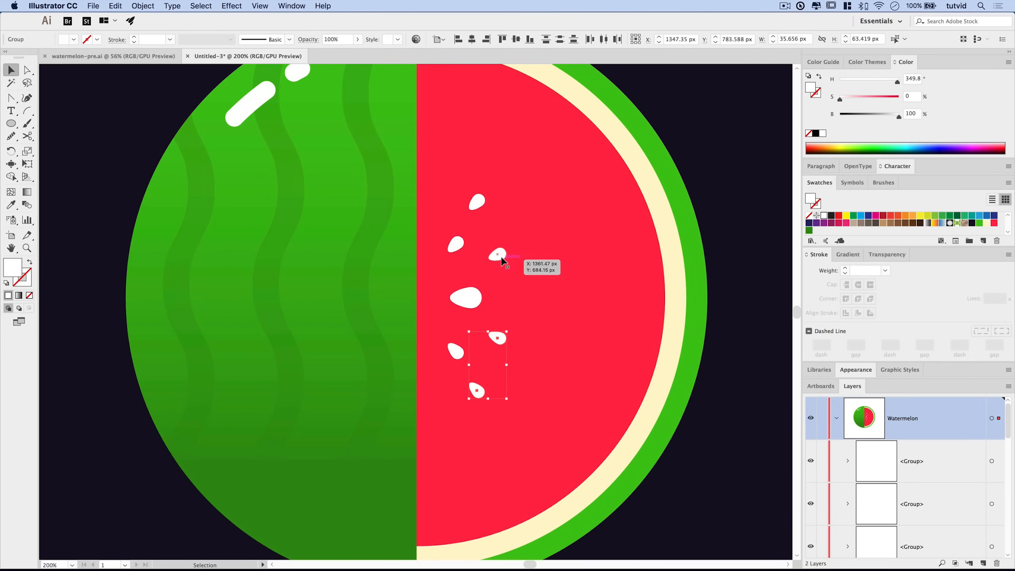
pyautogui.click(143, 6)
pyautogui.click(172, 57)
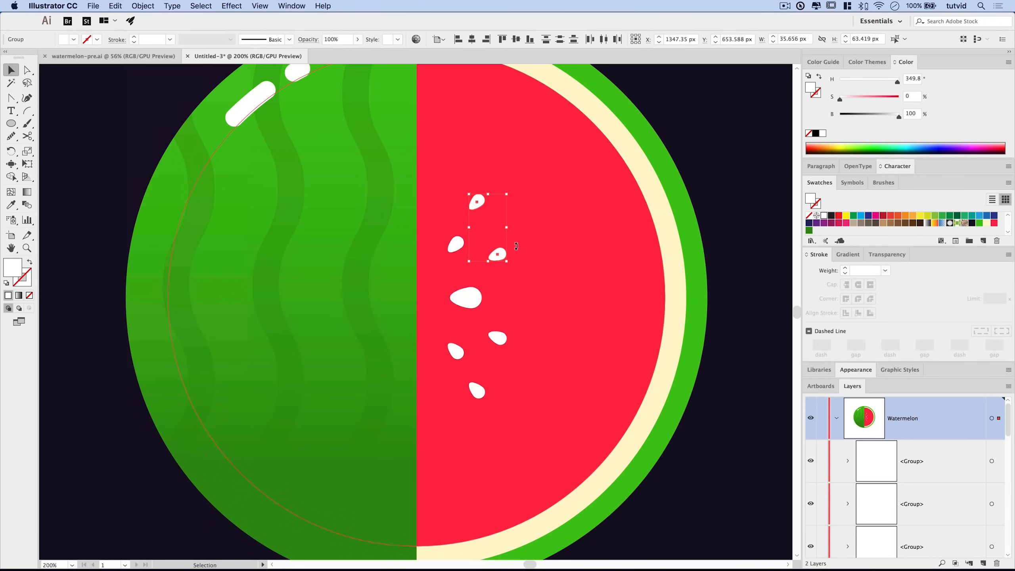
pyautogui.click(478, 391)
# Fill the small seed just above and left of the central seed and the one below and right of it with dark red c4002e.
pyautogui.click(498, 338)
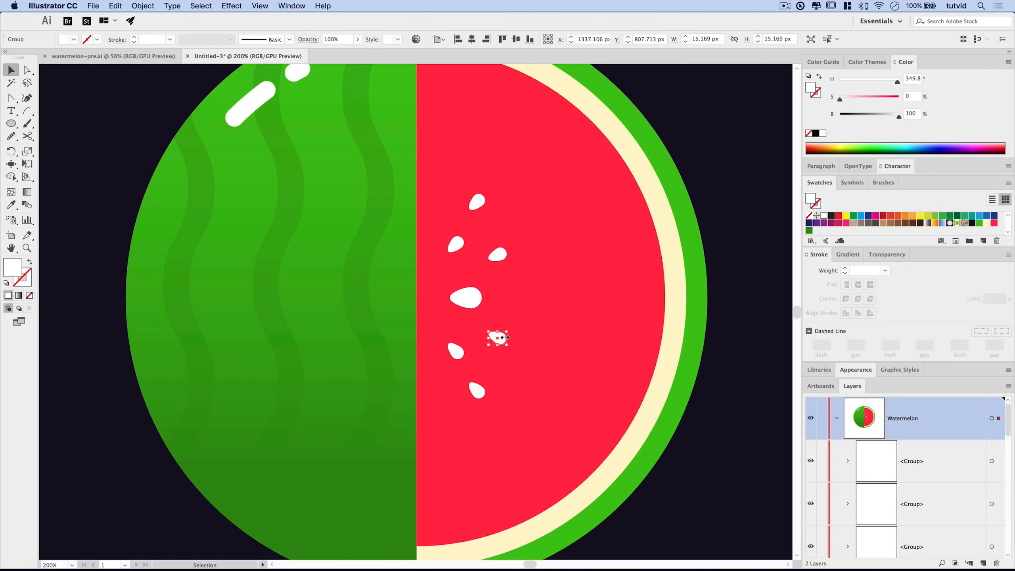
pyautogui.keyDown('shift'); pyautogui.click(456, 245); pyautogui.keyUp('shift')
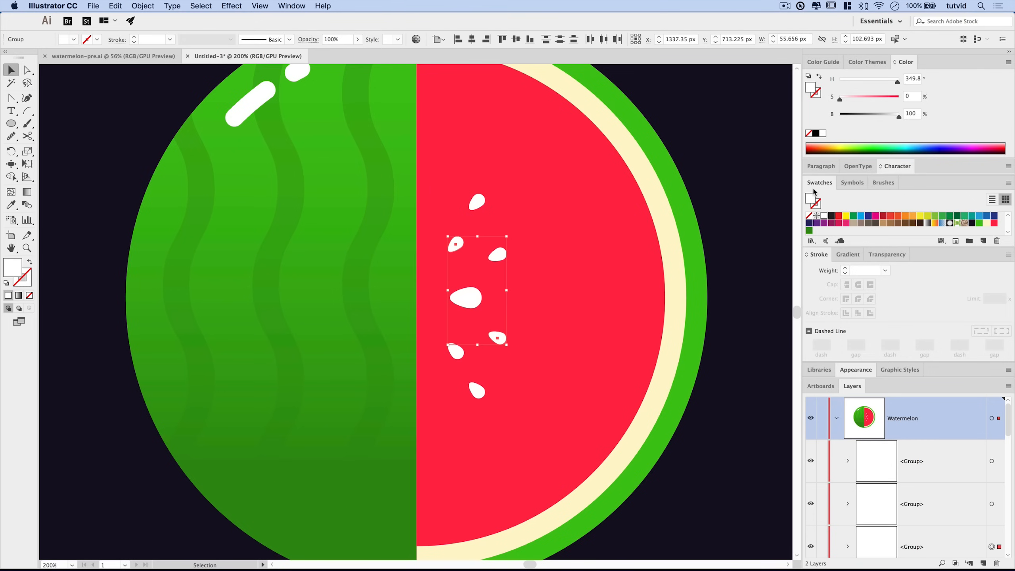
pyautogui.doubleClick(14, 269)
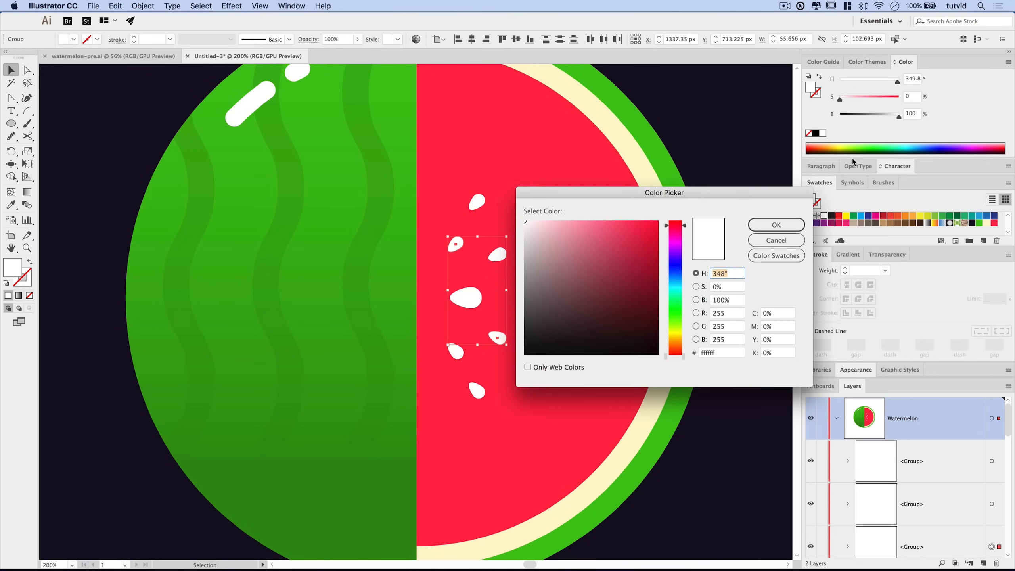
pyautogui.moveTo(706, 195); pyautogui.dragTo(693, 128)
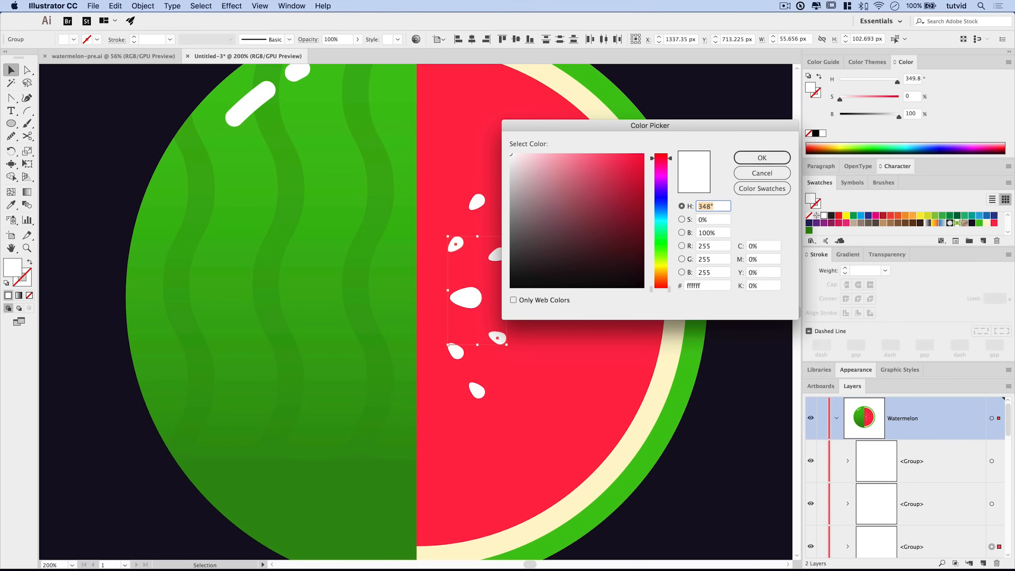
pyautogui.click(708, 287)
pyautogui.write('c4002e')
pyautogui.press('Tab')
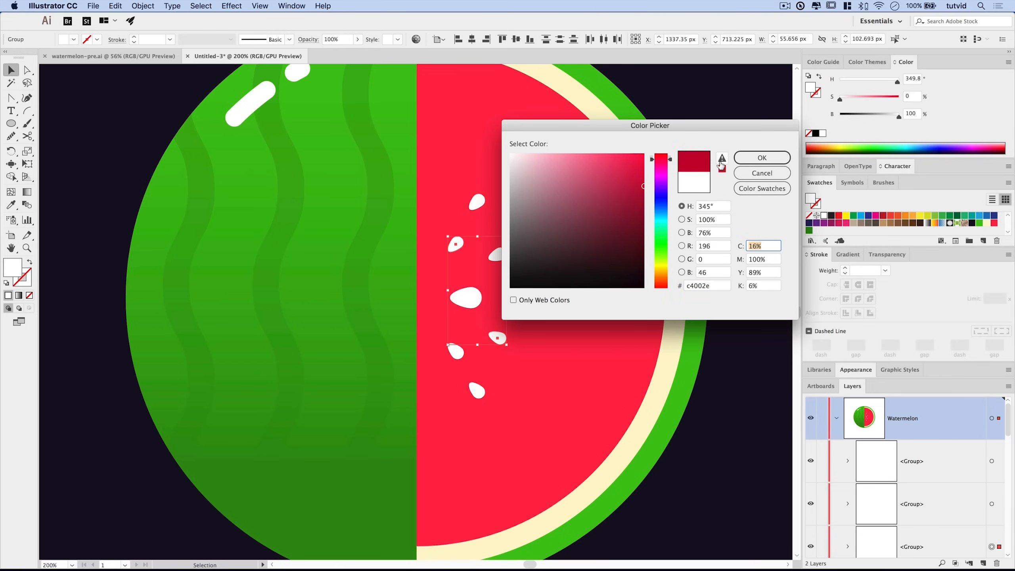
pyautogui.click(769, 168)
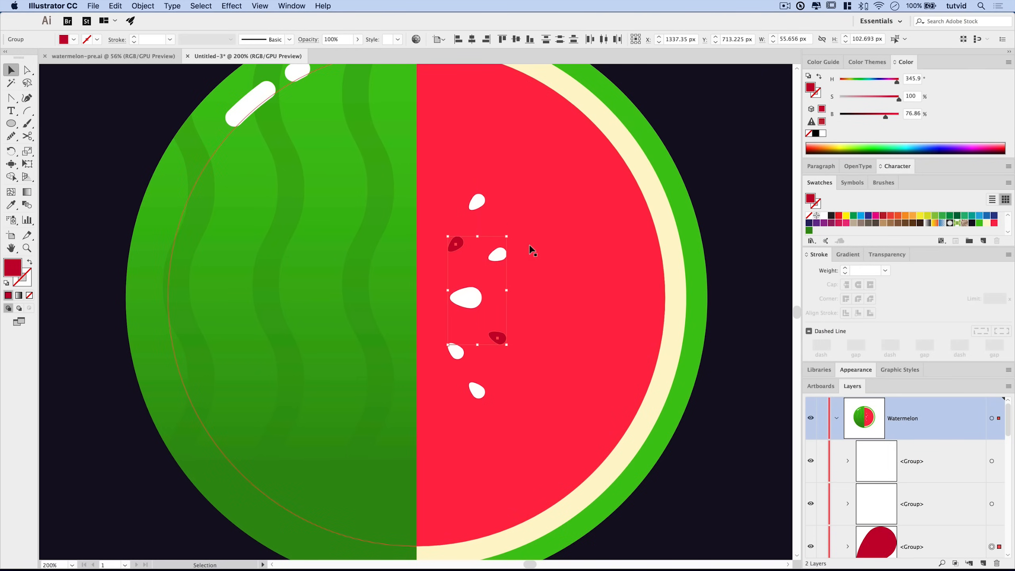
pyautogui.click(540, 198)
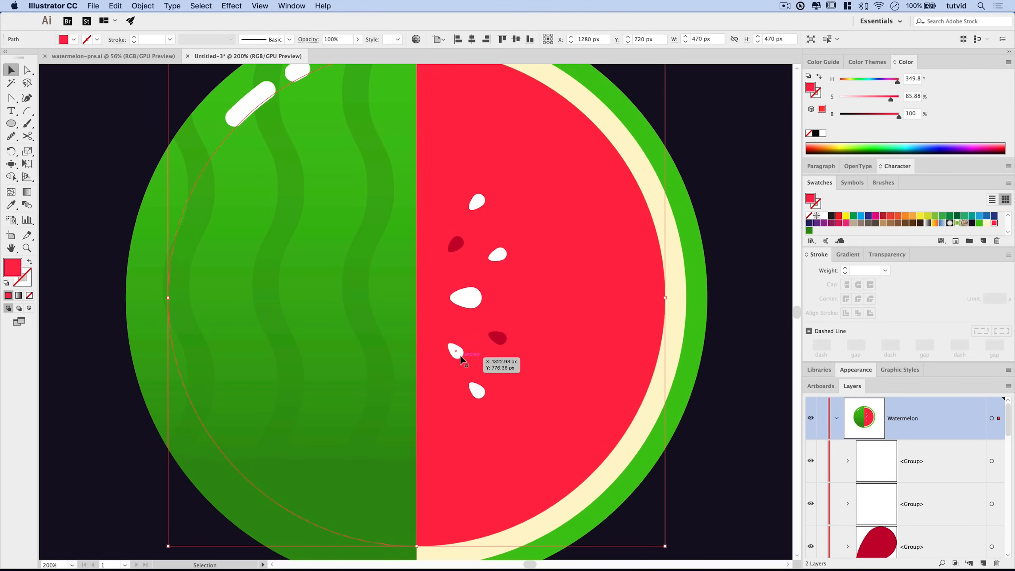
# Show the swatches as large thumbnails in a taller panel, and fill the topmost, central and bottommost seeds with the near-black background swatch.
pyautogui.click(478, 202)
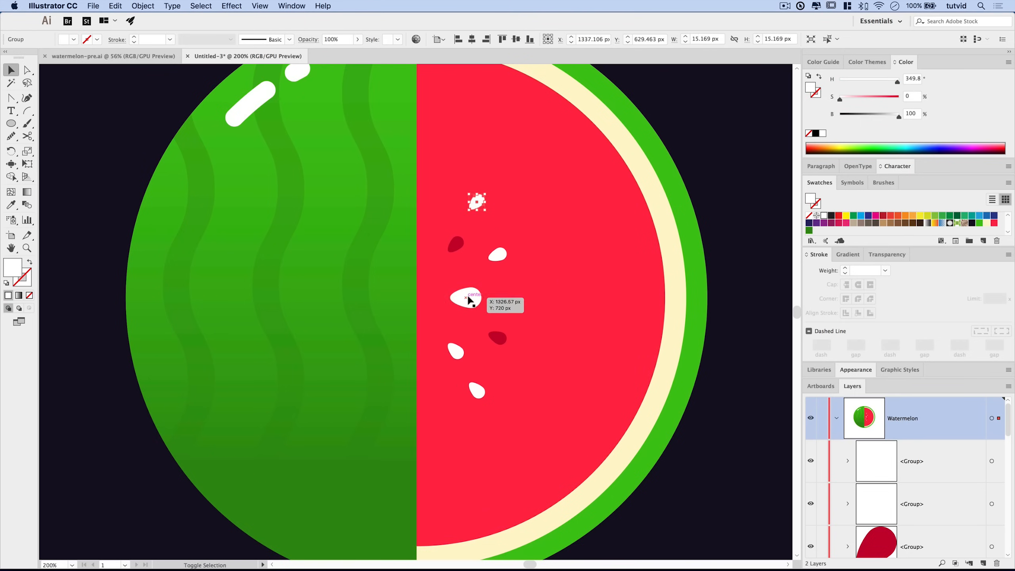
pyautogui.keyDown('shift'); pyautogui.click(465, 295); pyautogui.keyUp('shift')
pyautogui.keyDown('shift'); pyautogui.click(477, 390); pyautogui.keyUp('shift')
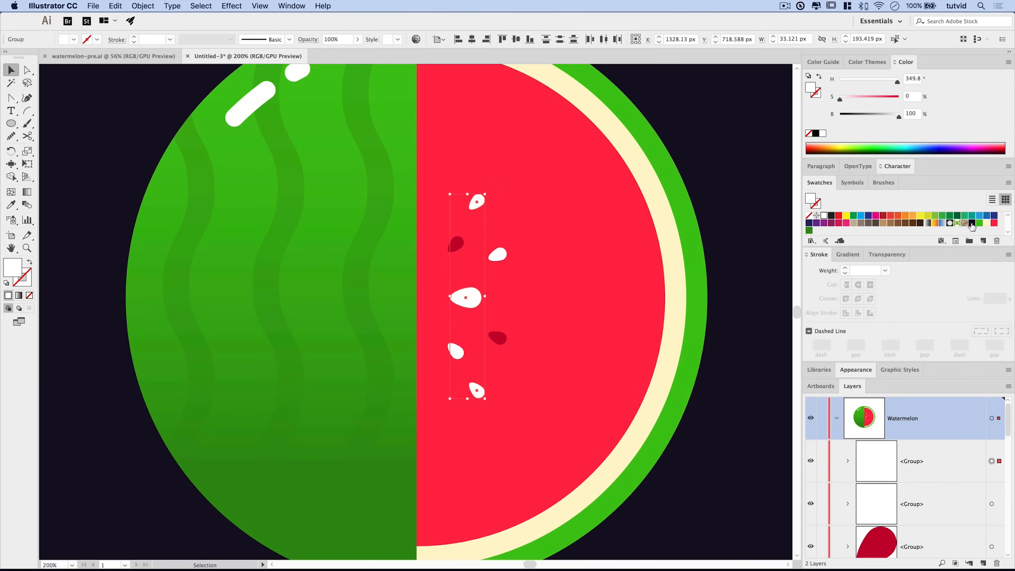
pyautogui.click(1008, 183)
pyautogui.click(936, 334)
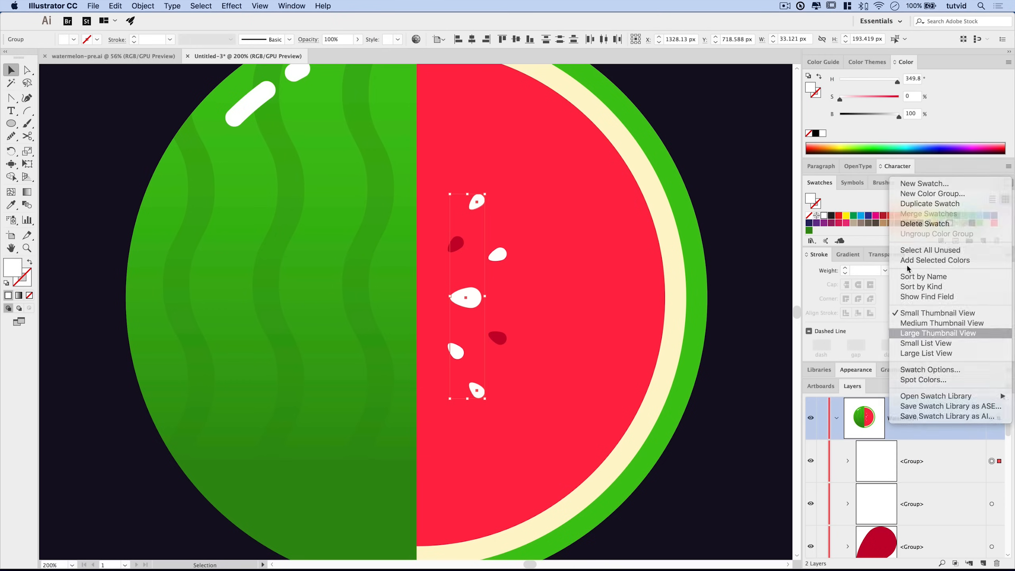
pyautogui.moveTo(907, 247)
pyautogui.mouseDown()
pyautogui.moveTo(907, 322)
pyautogui.moveTo(907, 306)
pyautogui.mouseUp()
pyautogui.click(946, 264)
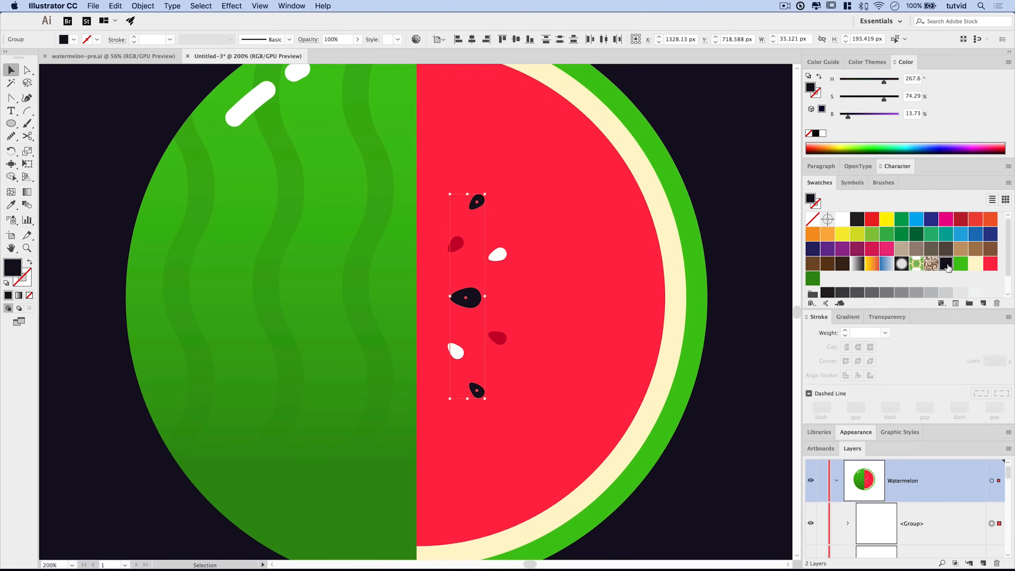
pyautogui.click(520, 287)
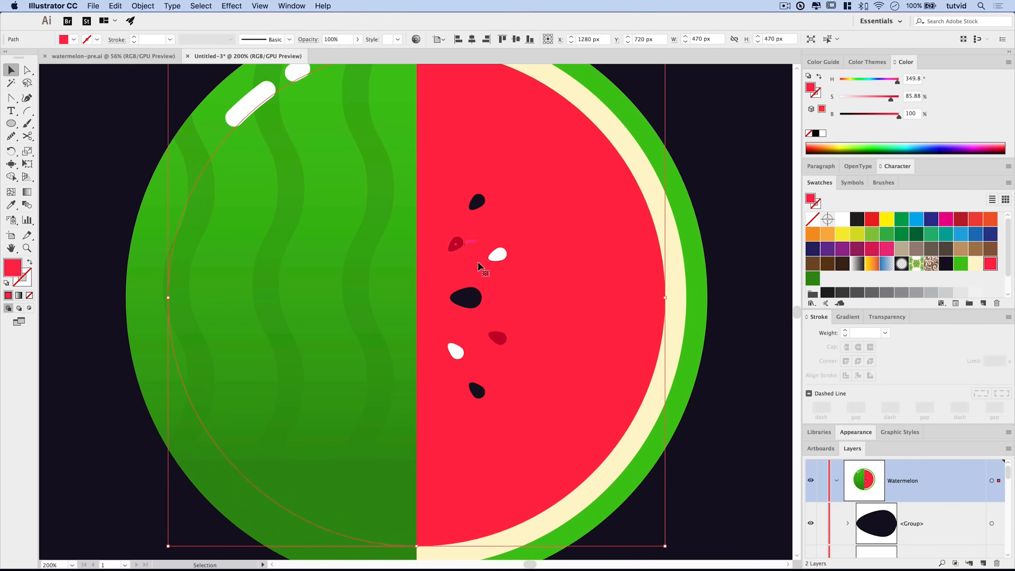
# Deselect the red circle, reveal the hidden plain green right half of the shell and select it.
pyautogui.click(729, 423)
pyautogui.press('super+minus')
pyautogui.press('super+minus')
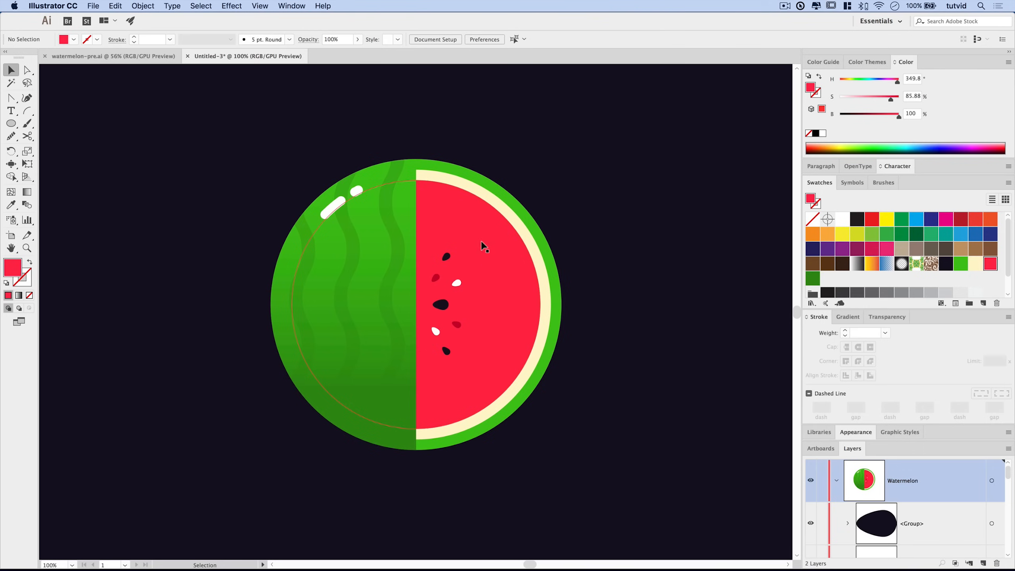
pyautogui.click(822, 317)
pyautogui.click(820, 183)
pyautogui.scroll(-3, 912, 388)
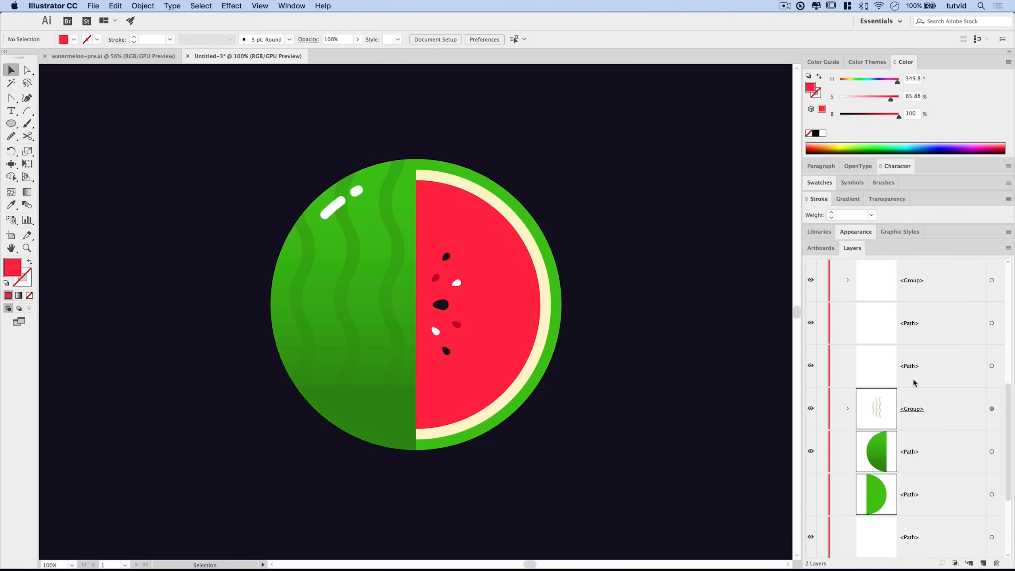
pyautogui.click(873, 364)
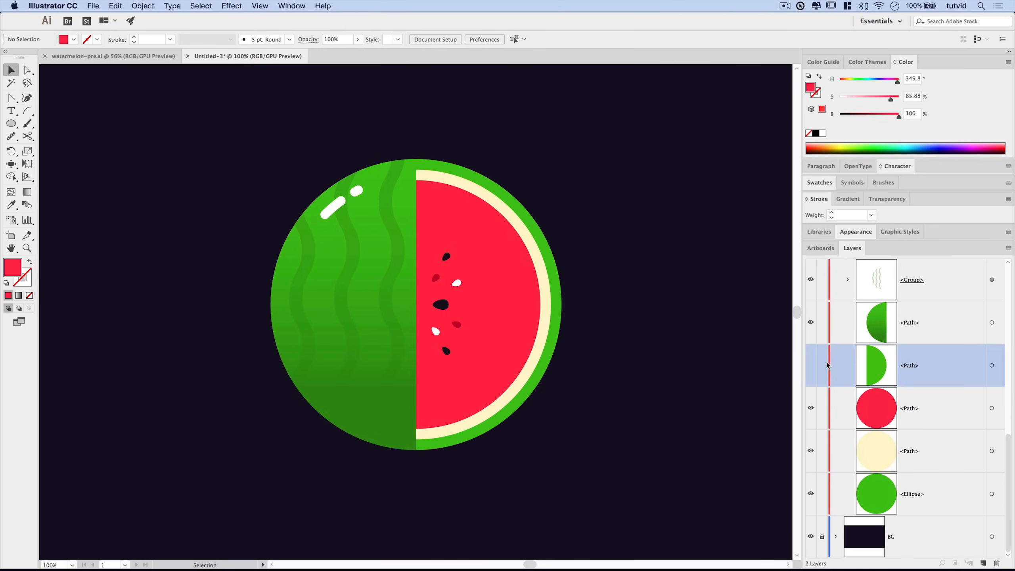
pyautogui.click(810, 367)
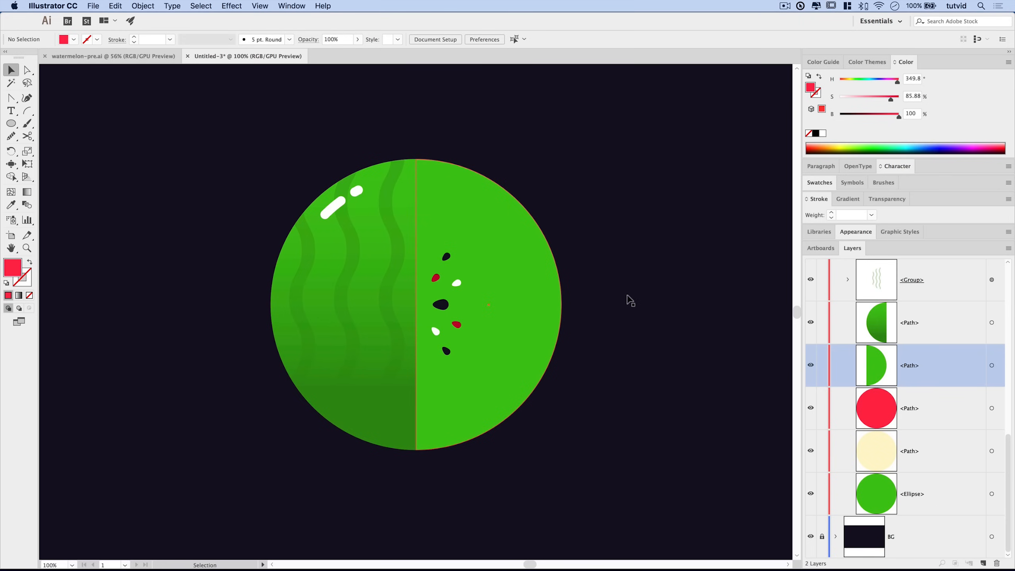
pyautogui.click(992, 368)
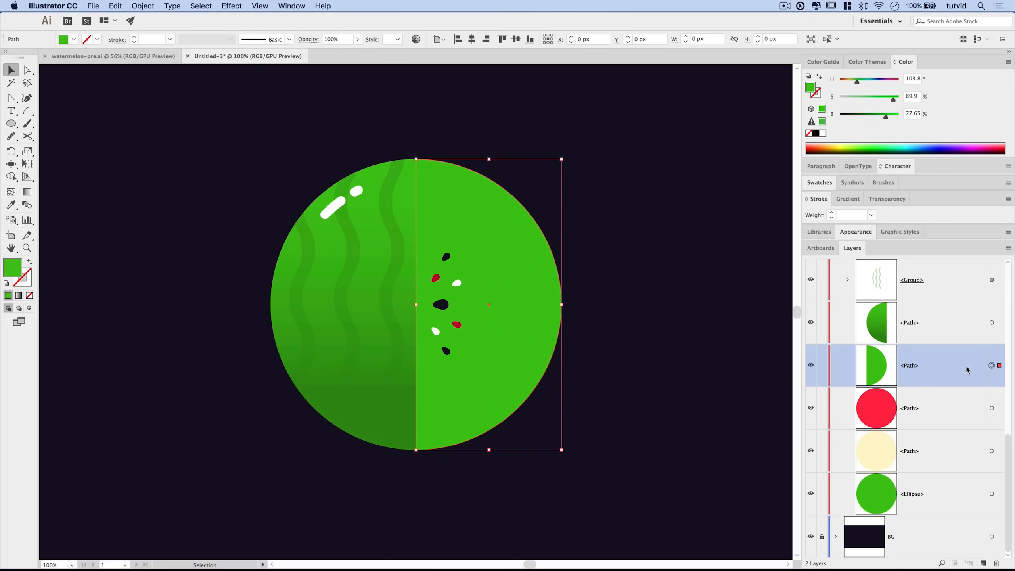
# Move the green right half-circle above the wavy stripes group and bring it to the front of all the artwork.
pyautogui.scroll(1, 937, 365)
pyautogui.moveTo(930, 408); pyautogui.dragTo(926, 328)
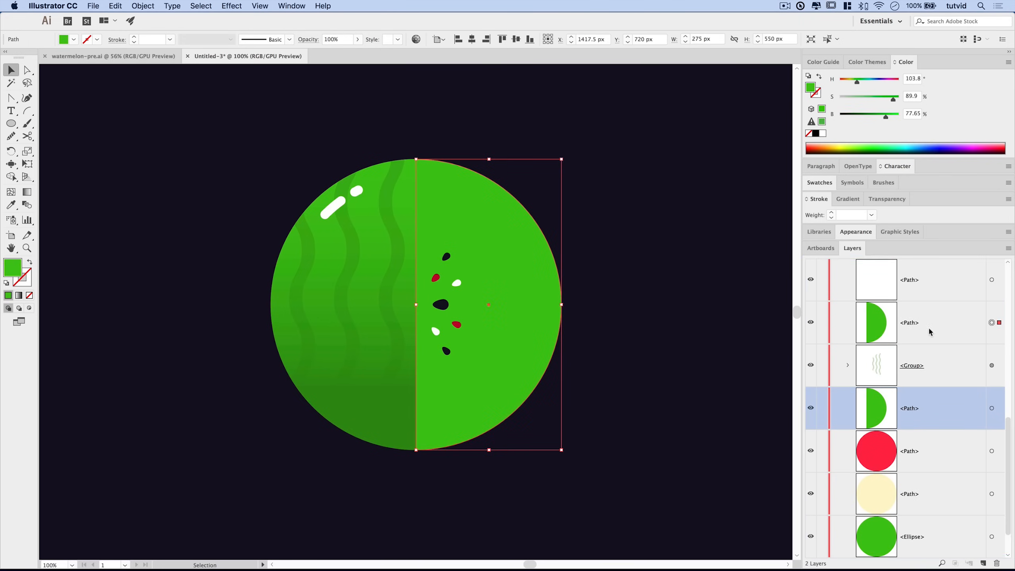
pyautogui.click(147, 5)
pyautogui.click(169, 28)
pyautogui.click(149, 5)
pyautogui.moveTo(188, 31)
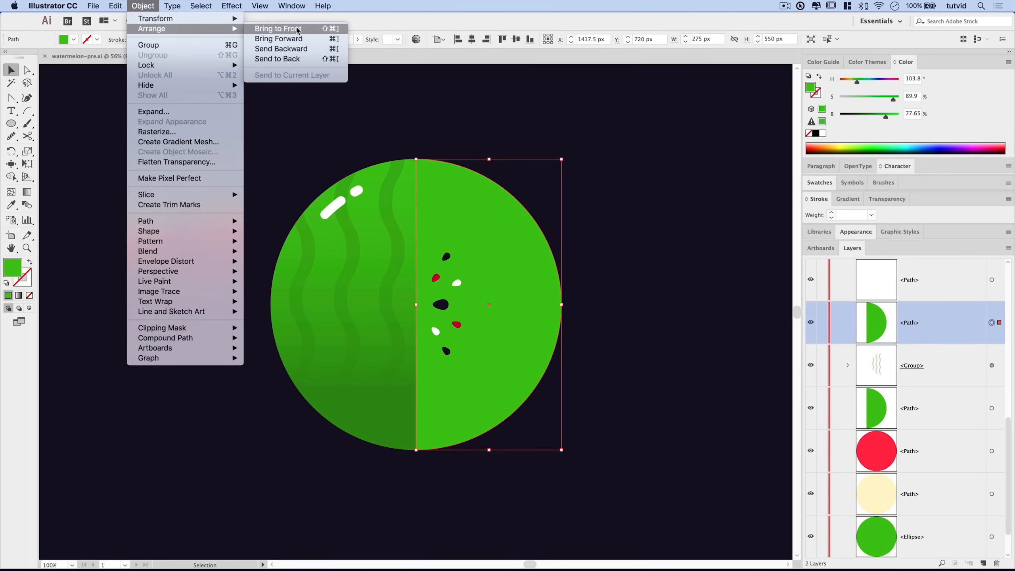
pyautogui.click(280, 29)
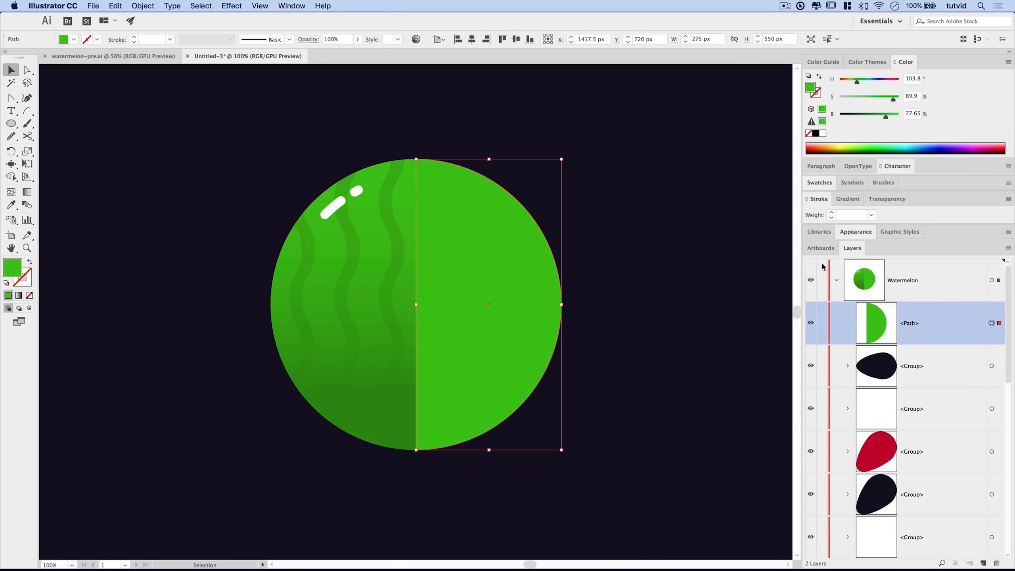
# Fill the half-circle with a linear gradient and set both of its color stops to the flesh-red swatch.
pyautogui.click(849, 199)
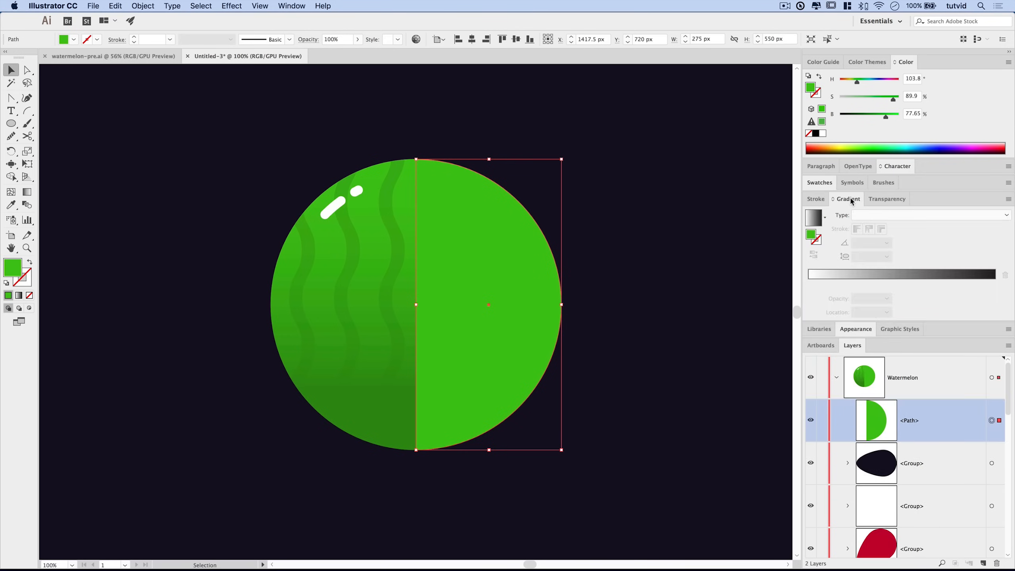
pyautogui.click(813, 219)
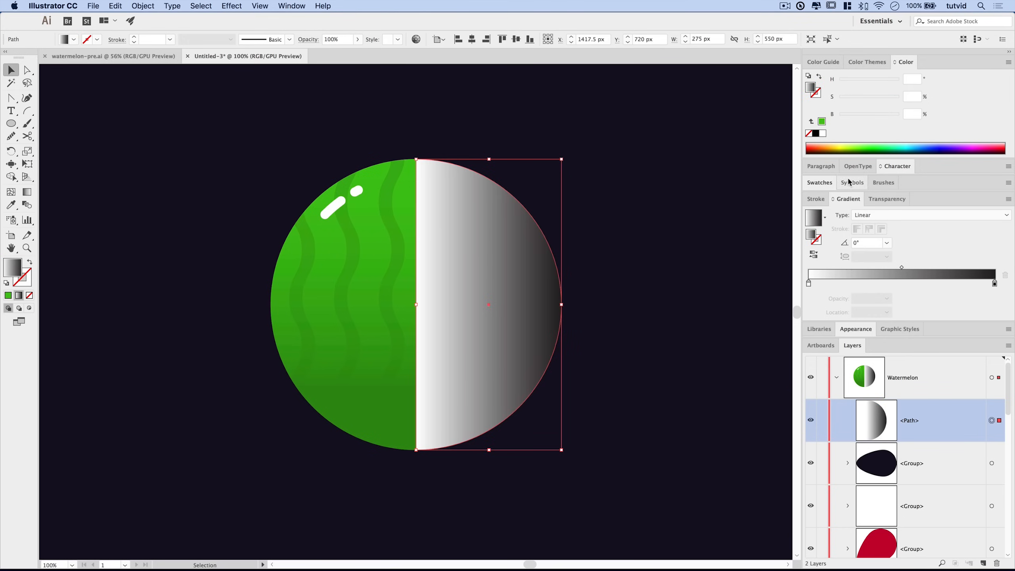
pyautogui.click(820, 183)
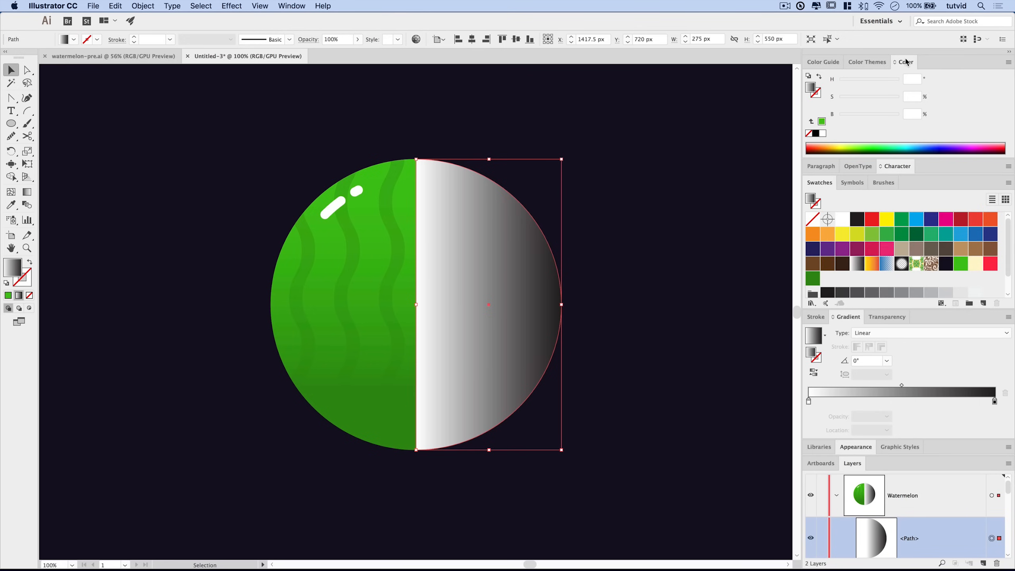
pyautogui.click(905, 61)
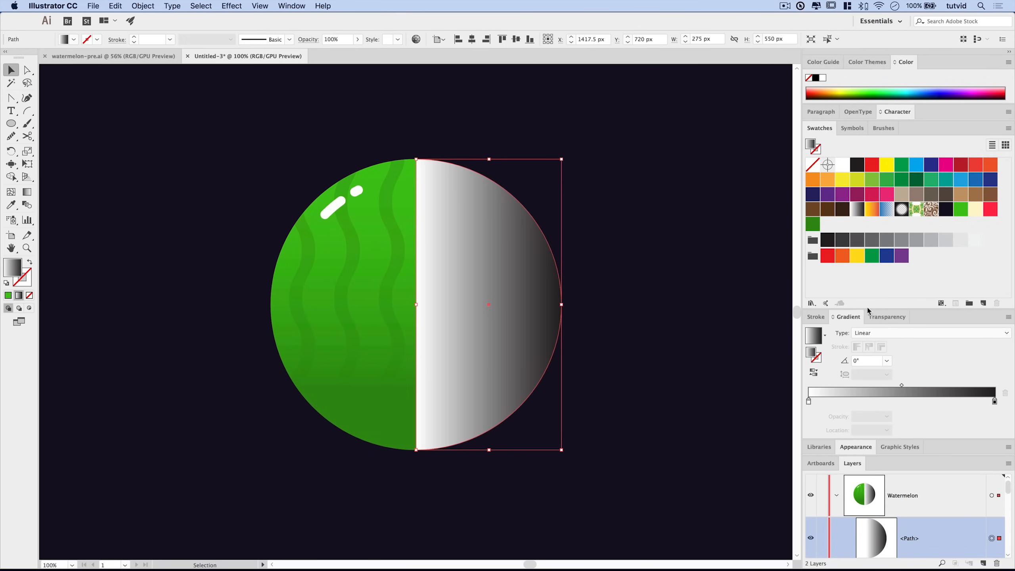
pyautogui.moveTo(867, 308); pyautogui.dragTo(867, 285)
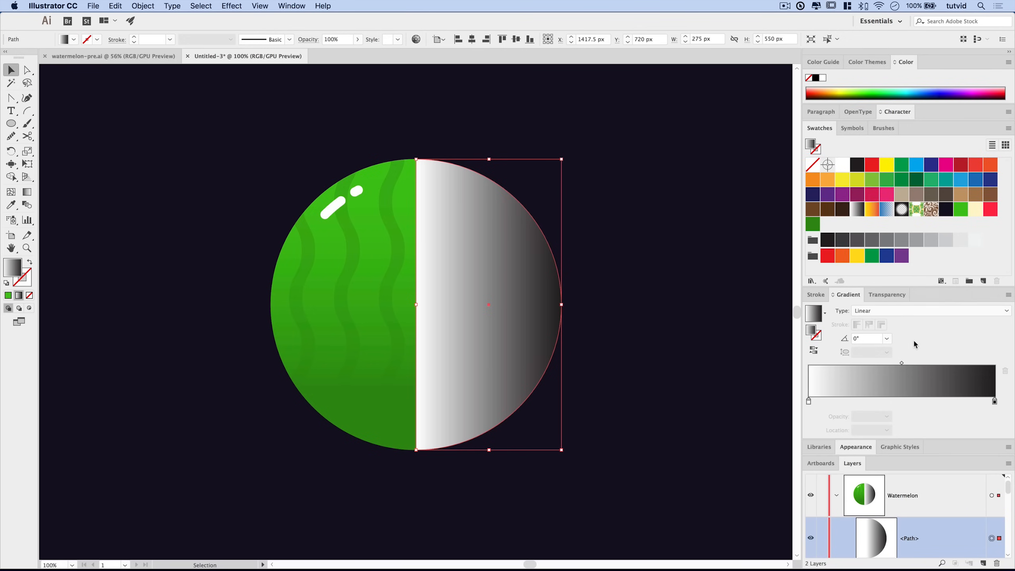
pyautogui.moveTo(991, 208); pyautogui.dragTo(808, 401)
pyautogui.moveTo(981, 255); pyautogui.dragTo(994, 400)
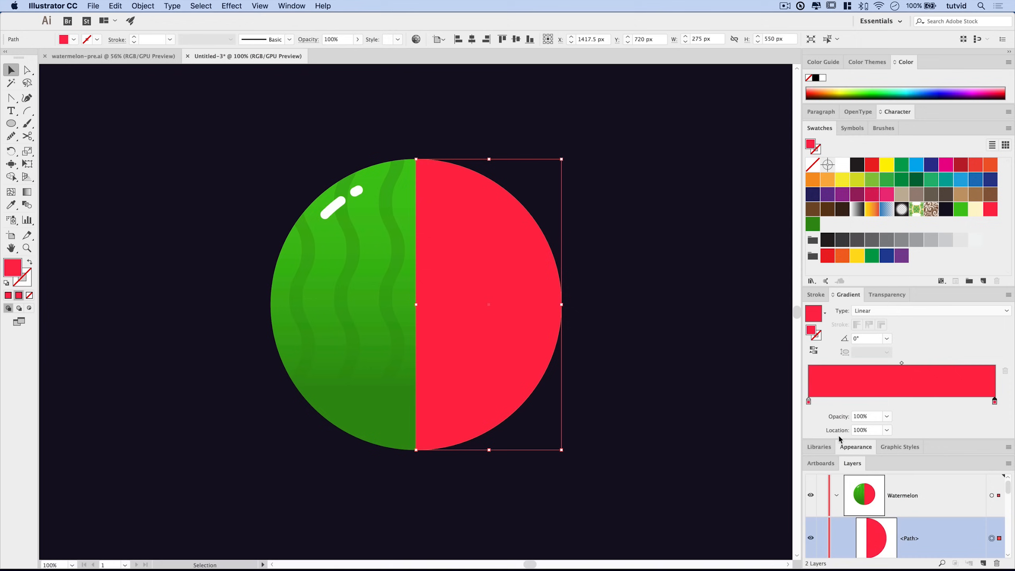
# Set the gradient's end stop to 0% opacity and place it at the 45% location.
pyautogui.click(809, 400)
pyautogui.click(994, 401)
pyautogui.click(887, 417)
pyautogui.click(895, 425)
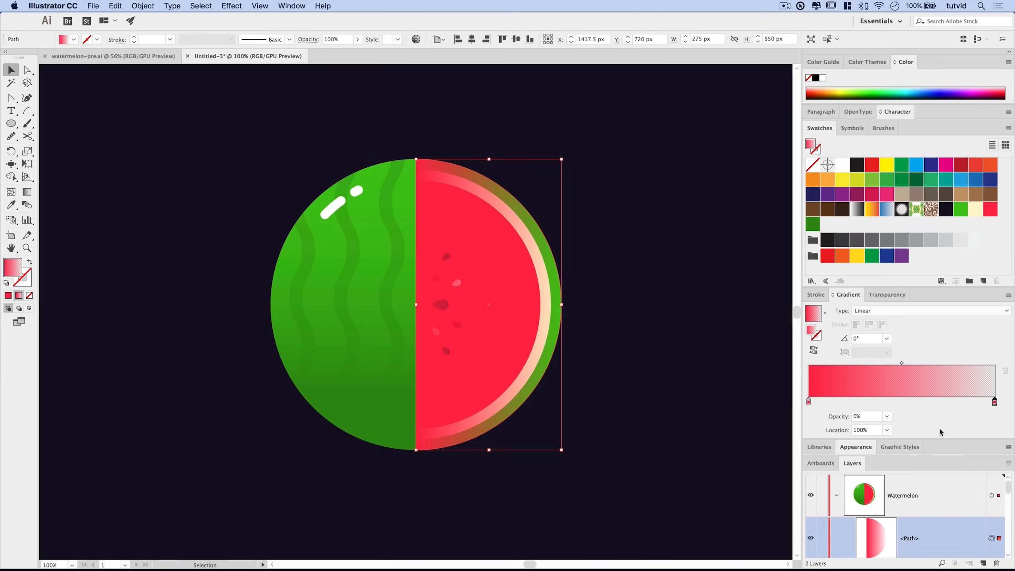
pyautogui.click(876, 432)
pyautogui.write('45')
pyautogui.press('Tab')
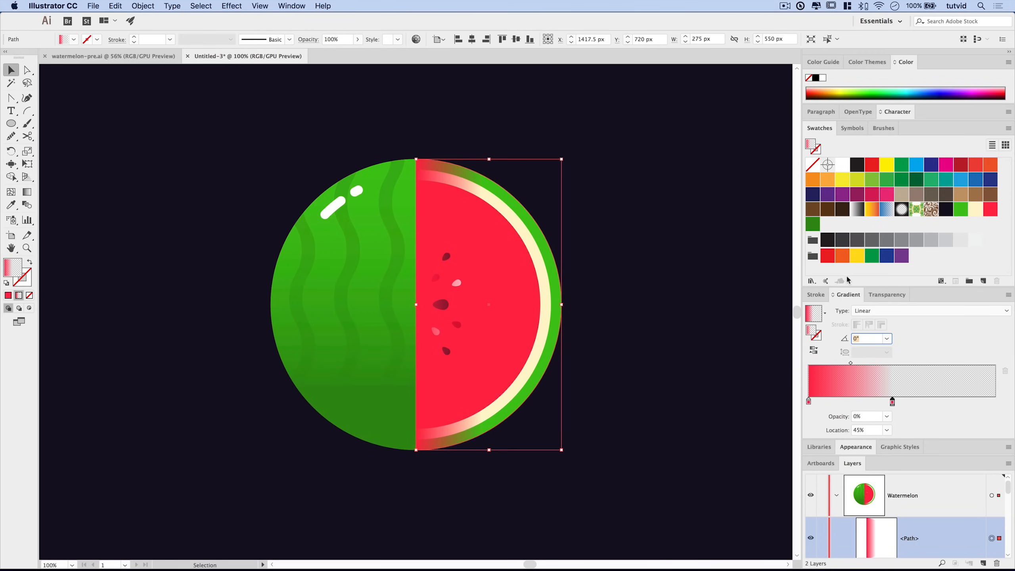
# Set the gradient half-circle's blending mode to Overlay and deselect it.
pyautogui.click(886, 295)
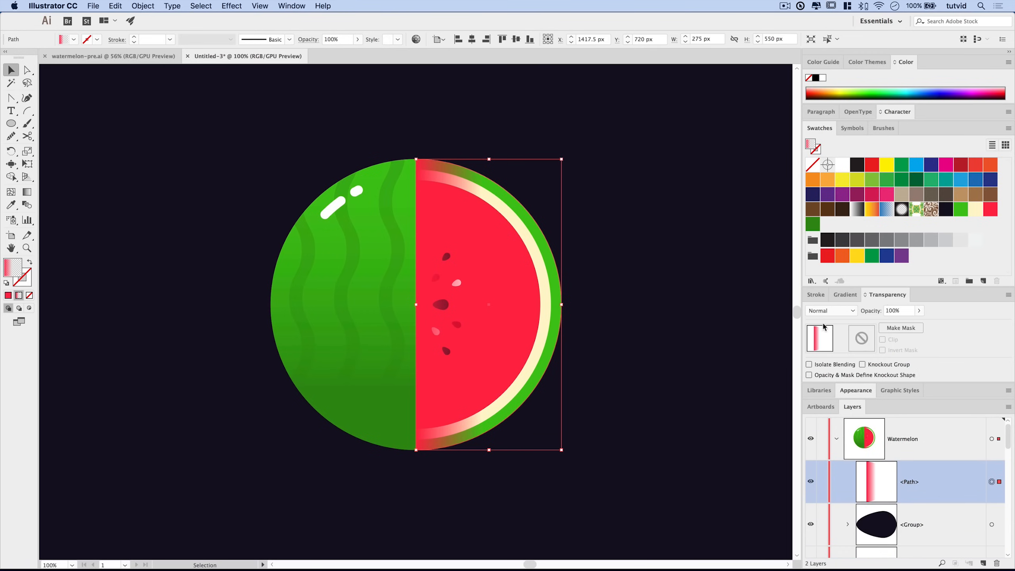
pyautogui.click(842, 311)
pyautogui.click(843, 414)
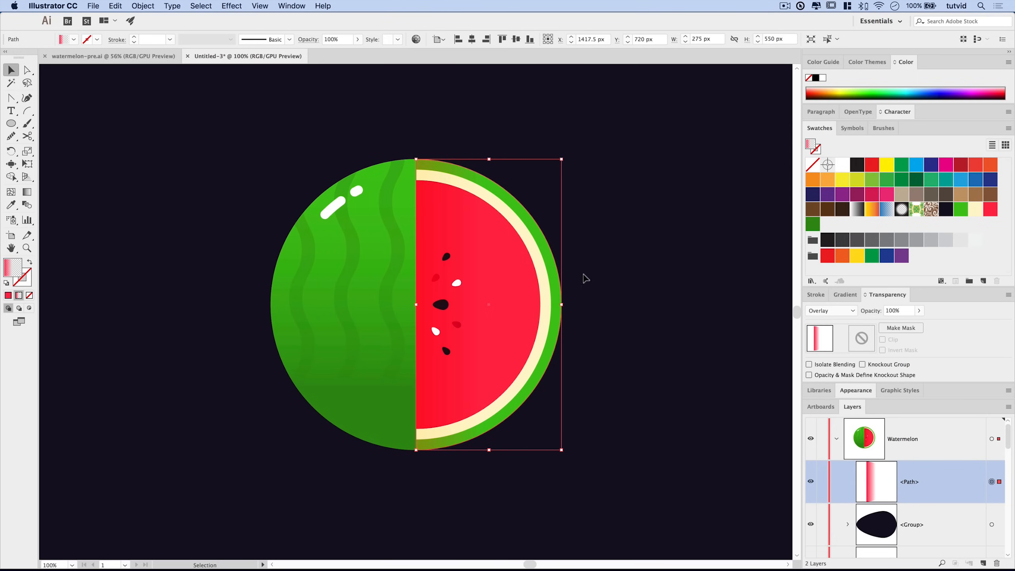
pyautogui.press('super+shift+a')
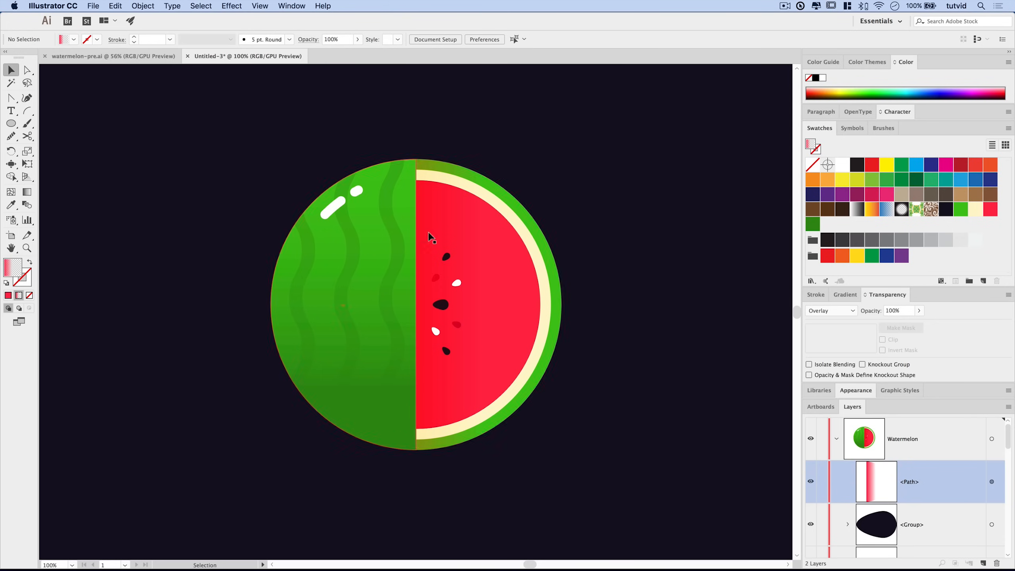
# Duplicate the red gradient half-circle in front and set the copy to Multiply at 35% opacity.
pyautogui.click(991, 482)
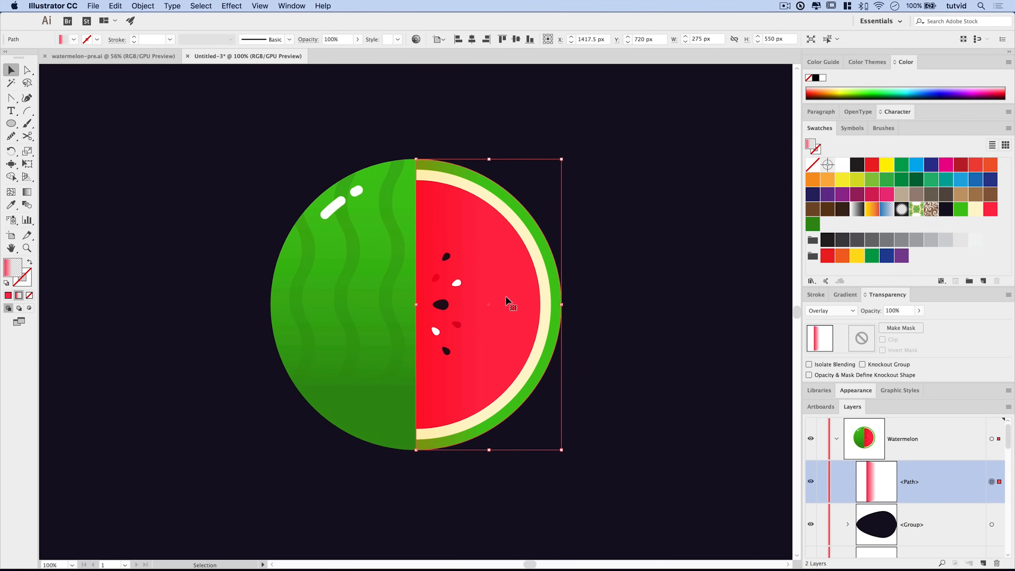
pyautogui.press('super+c')
pyautogui.press('super+f')
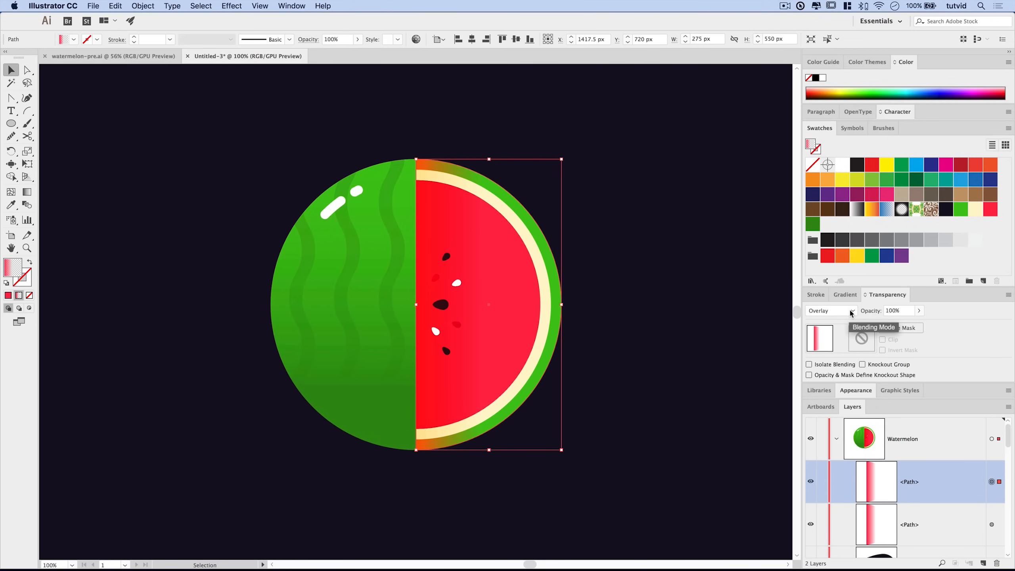
pyautogui.click(849, 310)
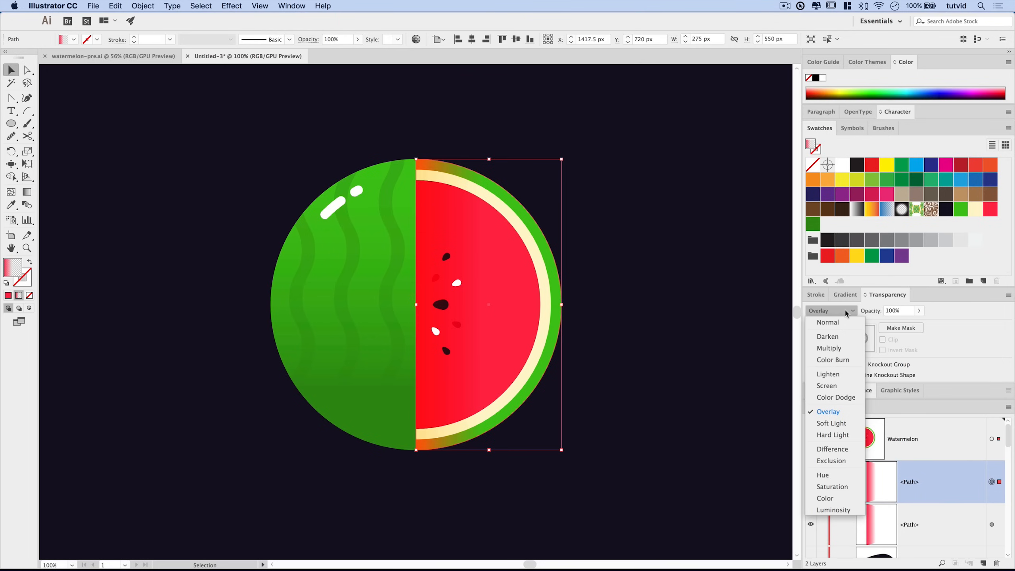
pyautogui.click(829, 348)
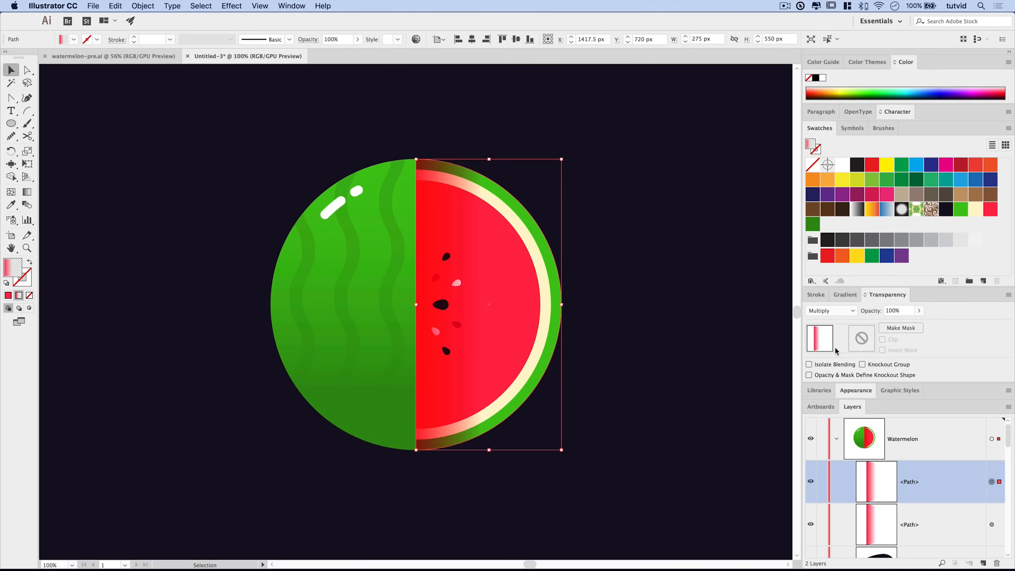
pyautogui.click(904, 312)
pyautogui.write('35')
pyautogui.press('Return')
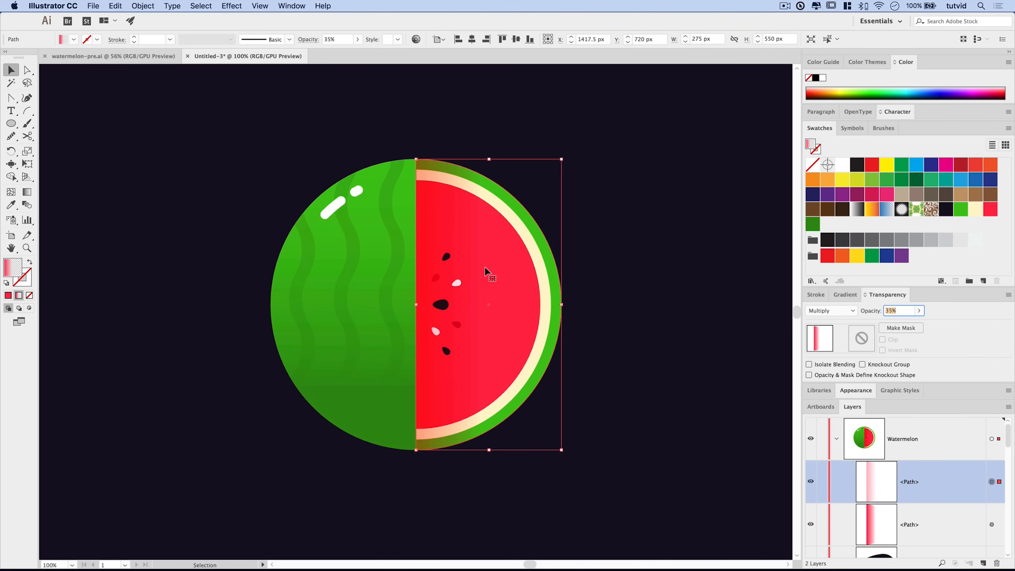
pyautogui.click(604, 125)
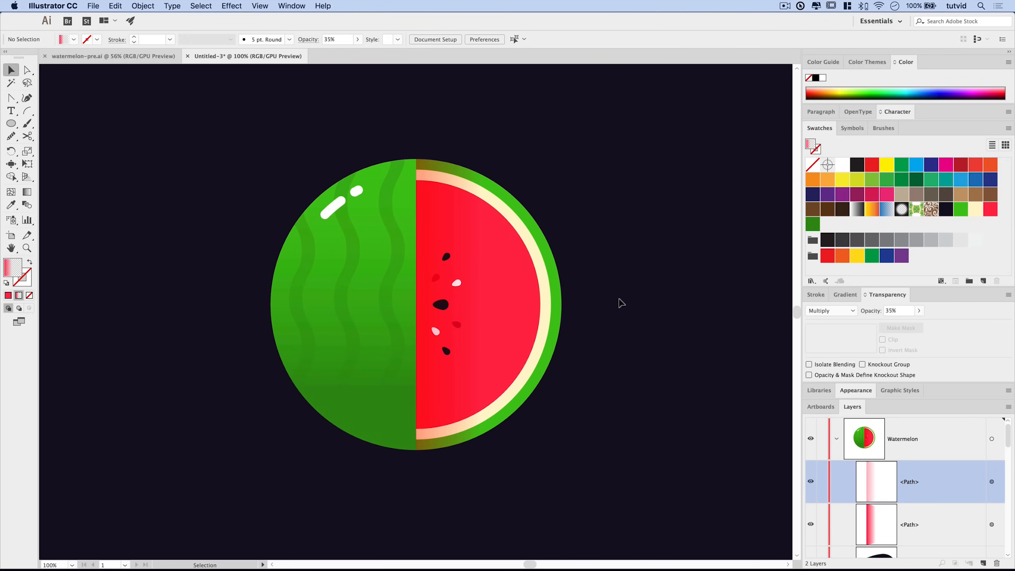
# Draw five small circles, up to about 20 px wide, around the watermelon's upper part: two beyond its right half, three beyond its left.
pyautogui.press('super+minus')
pyautogui.moveTo(550, 273); pyautogui.dragTo(579, 301)
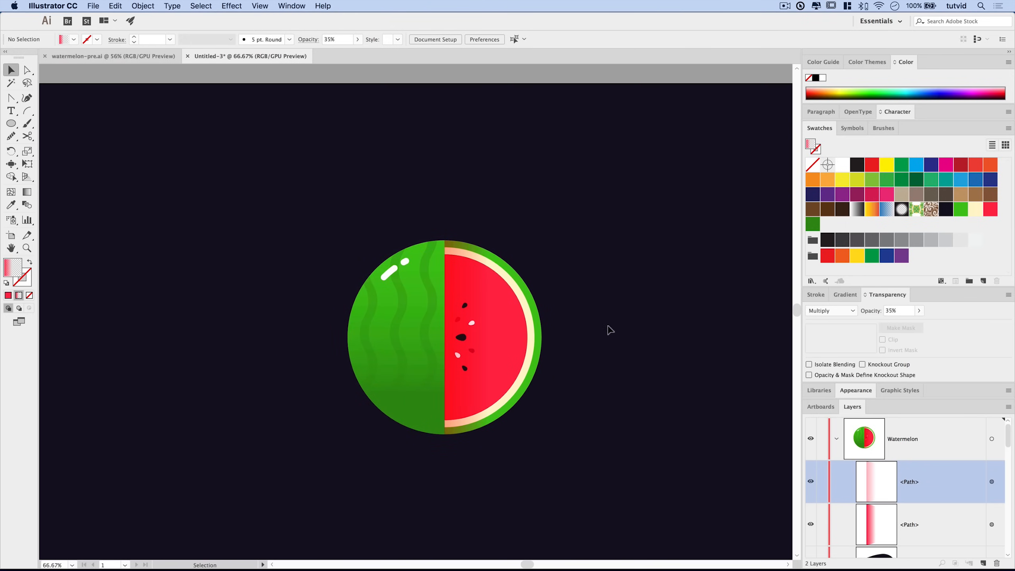
pyautogui.click(10, 124)
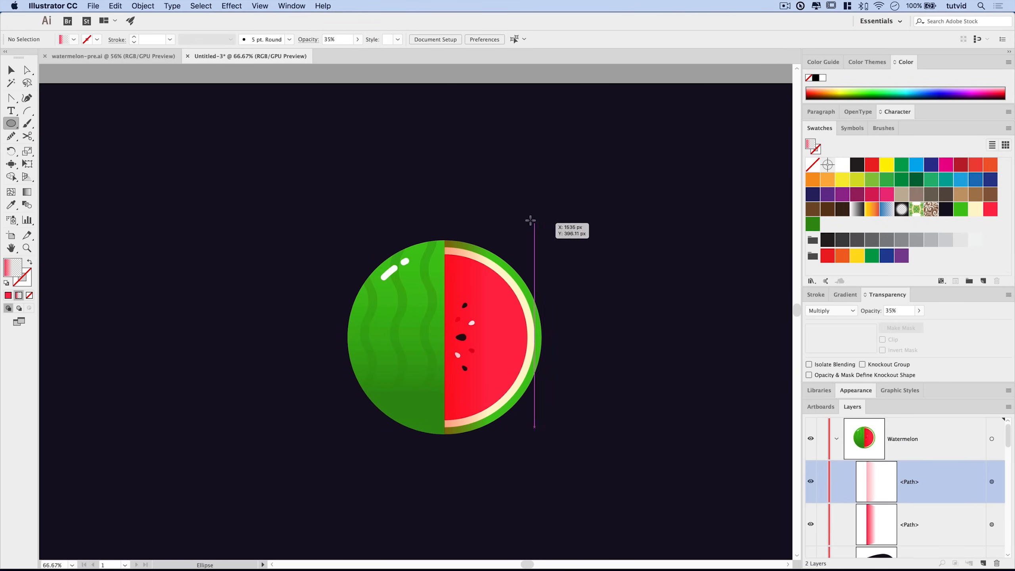
pyautogui.moveTo(518, 223); pyautogui.dragTo(580, 217)
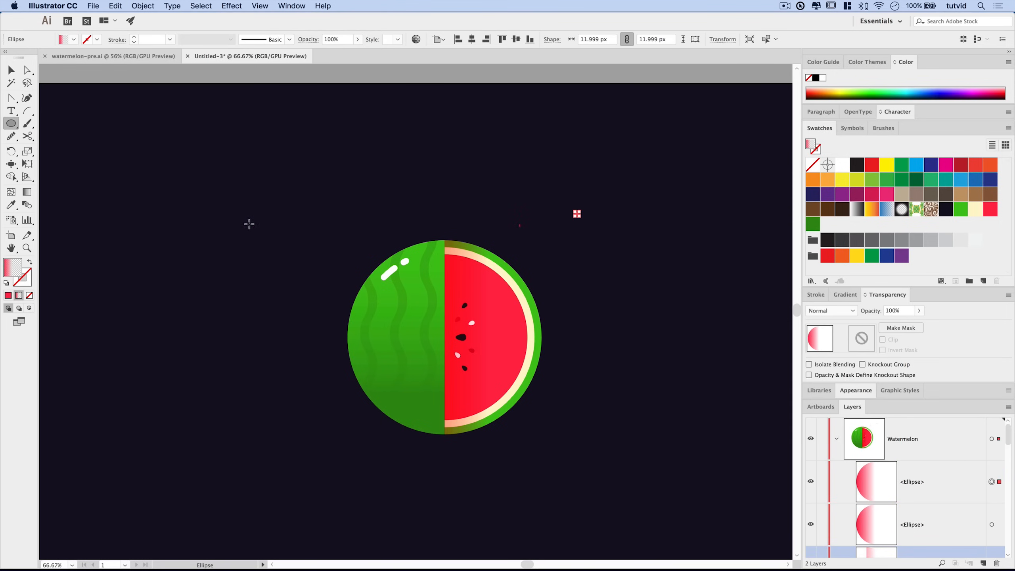
pyautogui.moveTo(295, 210); pyautogui.dragTo(301, 218)
pyautogui.moveTo(308, 289); pyautogui.dragTo(318, 298)
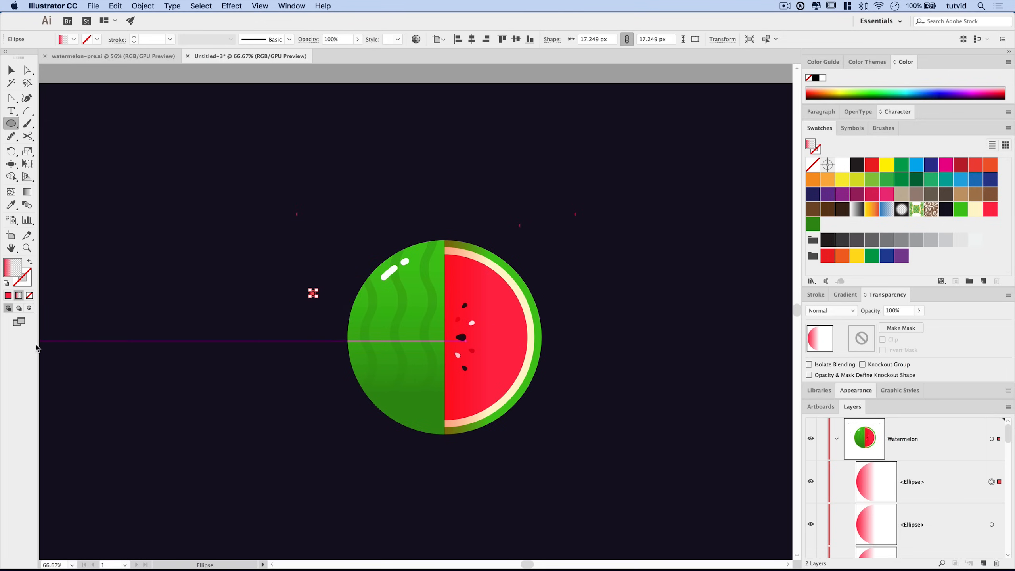
pyautogui.moveTo(317, 239); pyautogui.dragTo(327, 249)
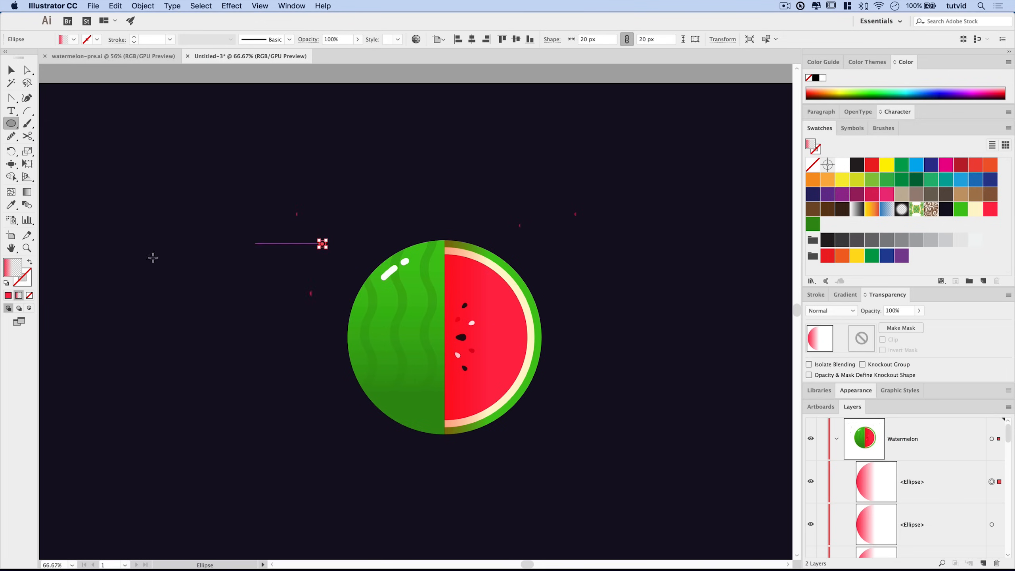
# Fill the 20 px circle with solid red and draw two more circles, about 8 px and 13 px wide, at the watermelon's upper right.
pyautogui.click(8, 296)
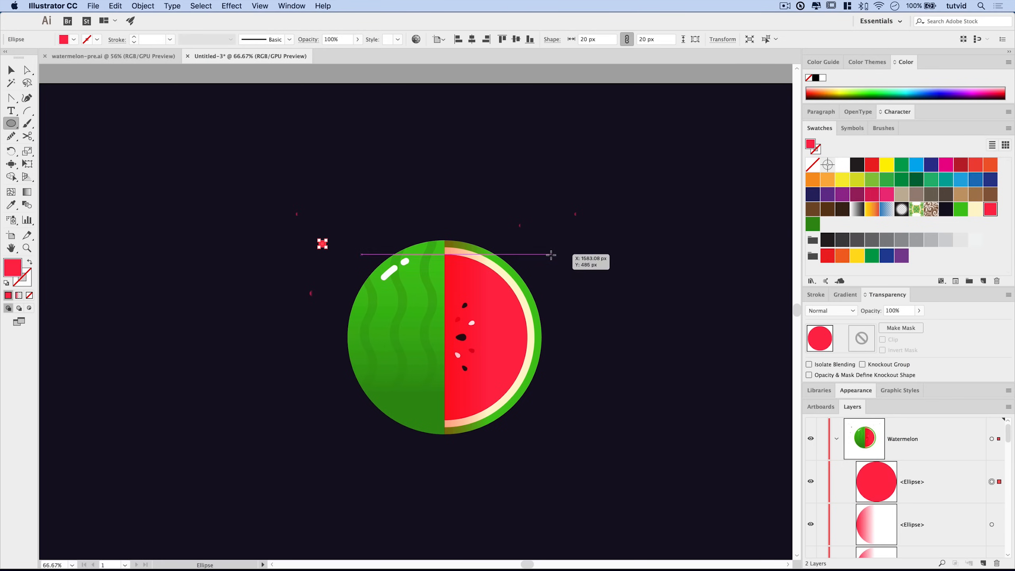
pyautogui.moveTo(551, 255); pyautogui.dragTo(554, 257)
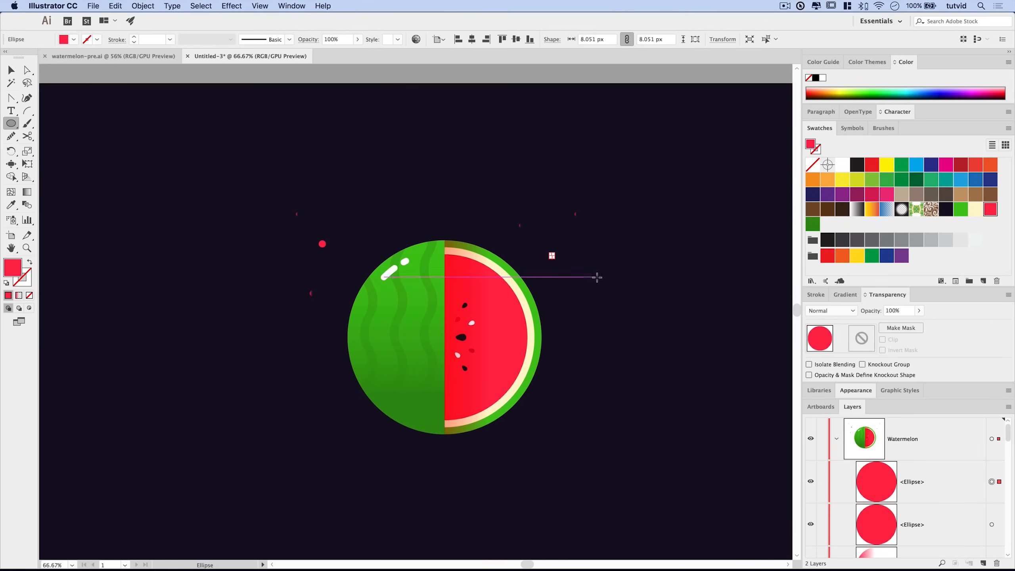
pyautogui.moveTo(535, 195); pyautogui.dragTo(541, 199)
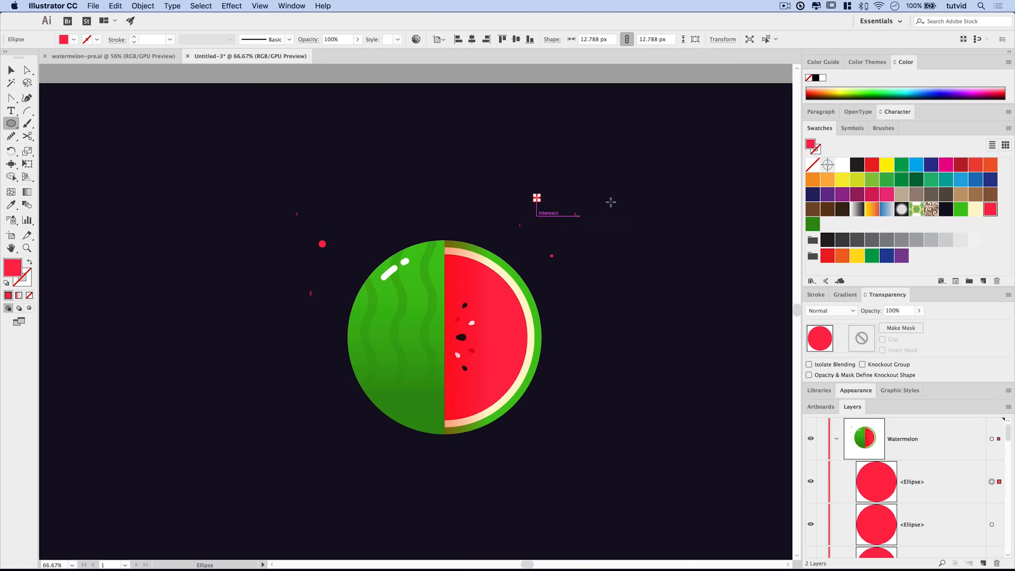
# Recolor the 13 px circle bright green and draw three small green circles, up to about 12.5 px wide, at the watermelon's upper left.
pyautogui.click(961, 208)
pyautogui.moveTo(350, 246); pyautogui.dragTo(369, 225)
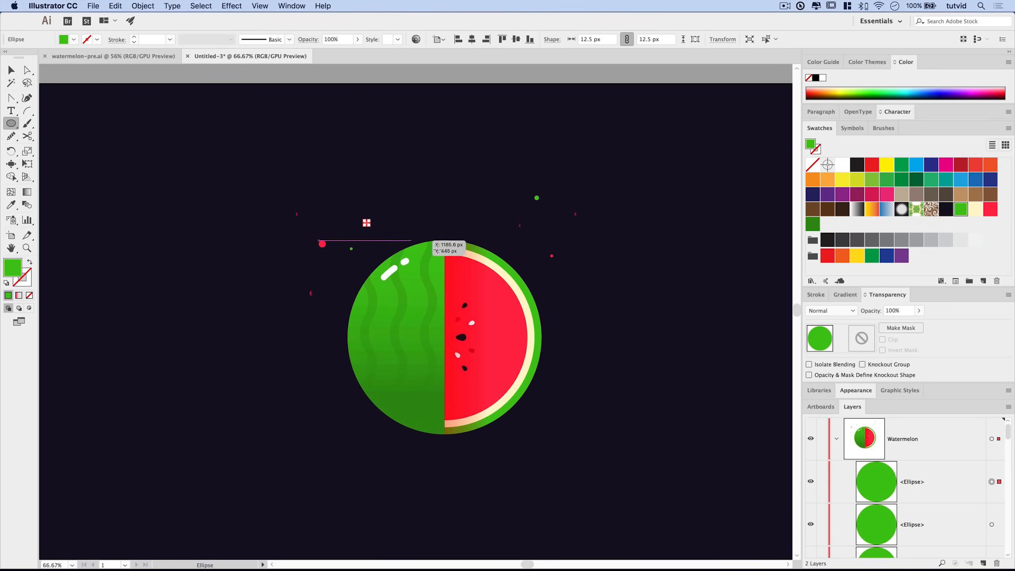
pyautogui.moveTo(287, 253); pyautogui.dragTo(291, 257)
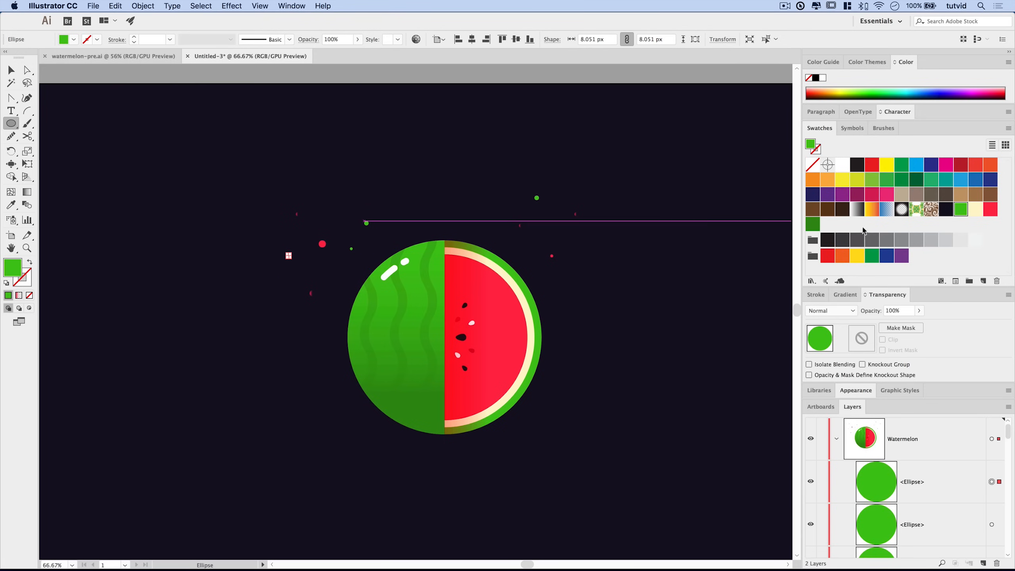
# Recolor the 8 px circle at the watermelon's upper left sky blue and draw another blue circle about 16 px wide beyond its upper right.
pyautogui.click(962, 181)
pyautogui.moveTo(574, 236); pyautogui.dragTo(581, 243)
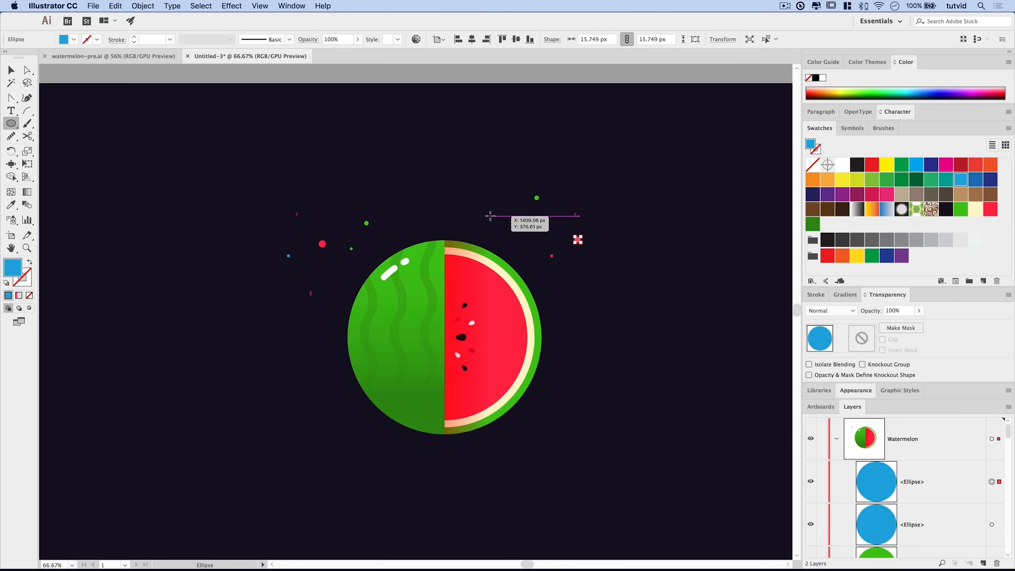
# Draw three white circles about 6 px, 12 px and 5 px wide: one above the right half, two around the upper left.
pyautogui.moveTo(489, 216); pyautogui.dragTo(492, 214)
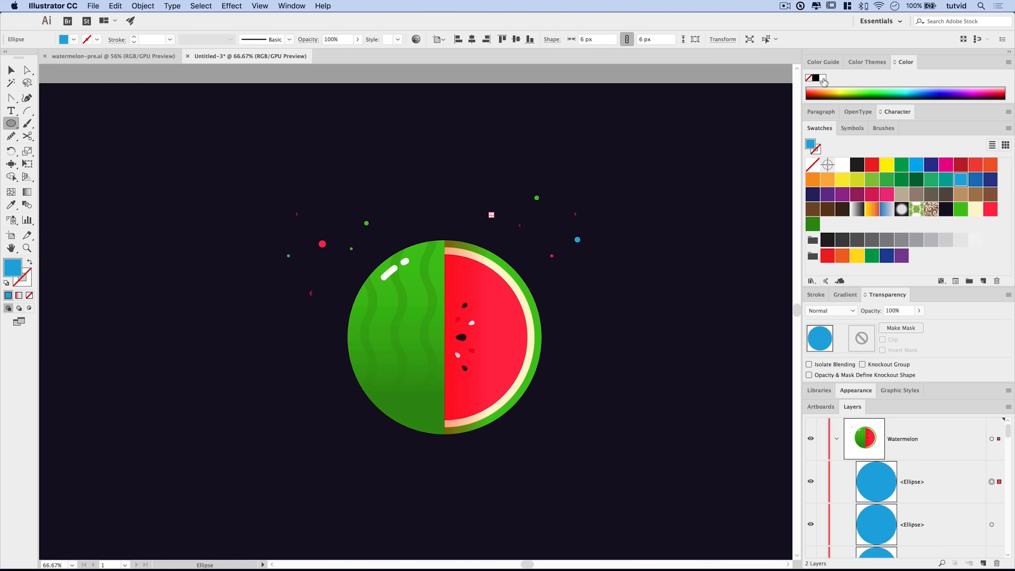
pyautogui.click(823, 82)
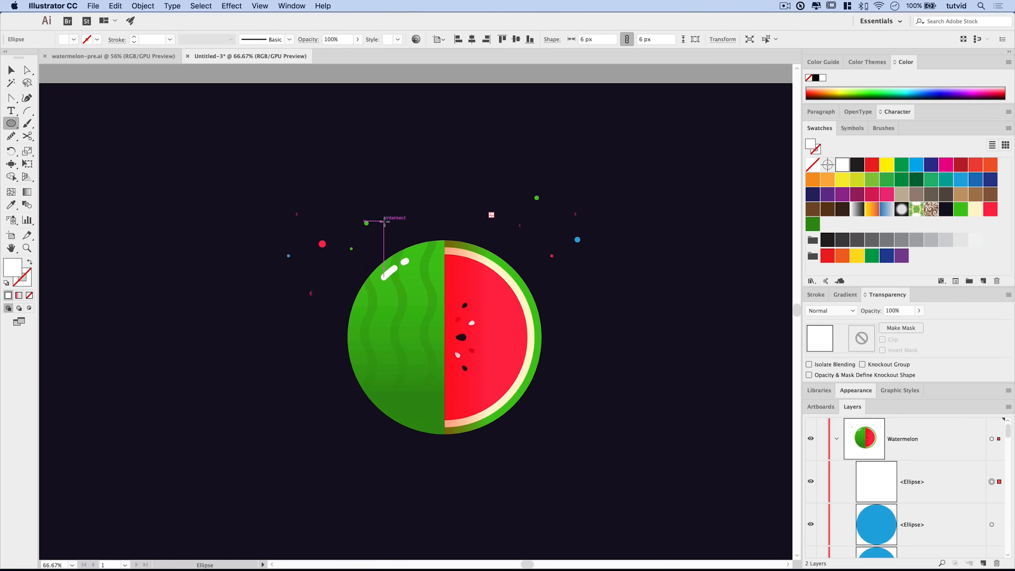
pyautogui.moveTo(389, 225); pyautogui.dragTo(392, 228)
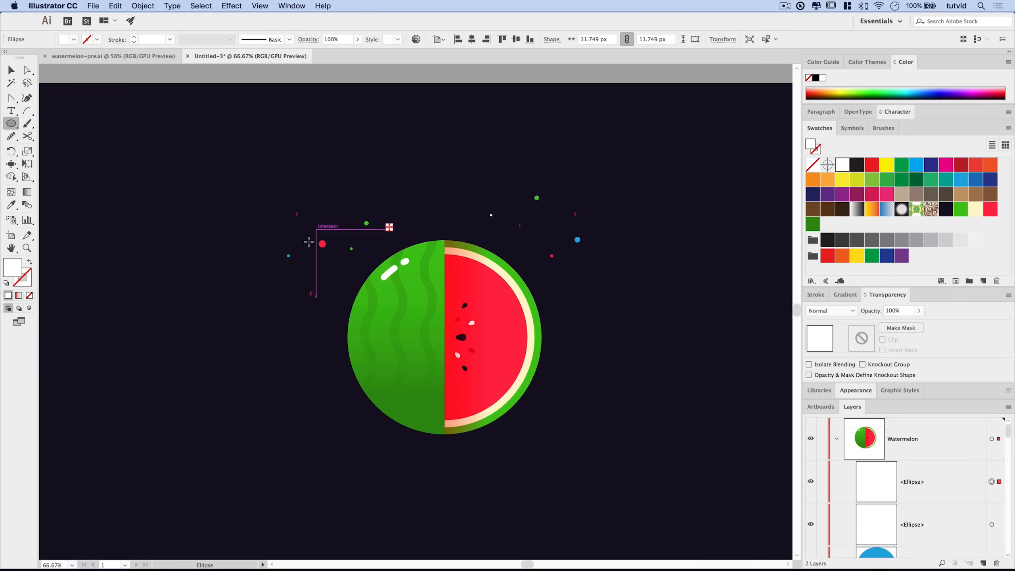
pyautogui.moveTo(273, 283); pyautogui.dragTo(275, 287)
pyautogui.press('v')
pyautogui.click(331, 414)
# Rearrange the red, green, blue and white dots beyond the watermelon's upper left into a looser scatter.
pyautogui.scroll(2, 435, 369)
pyautogui.hscroll(2, 435, 369)
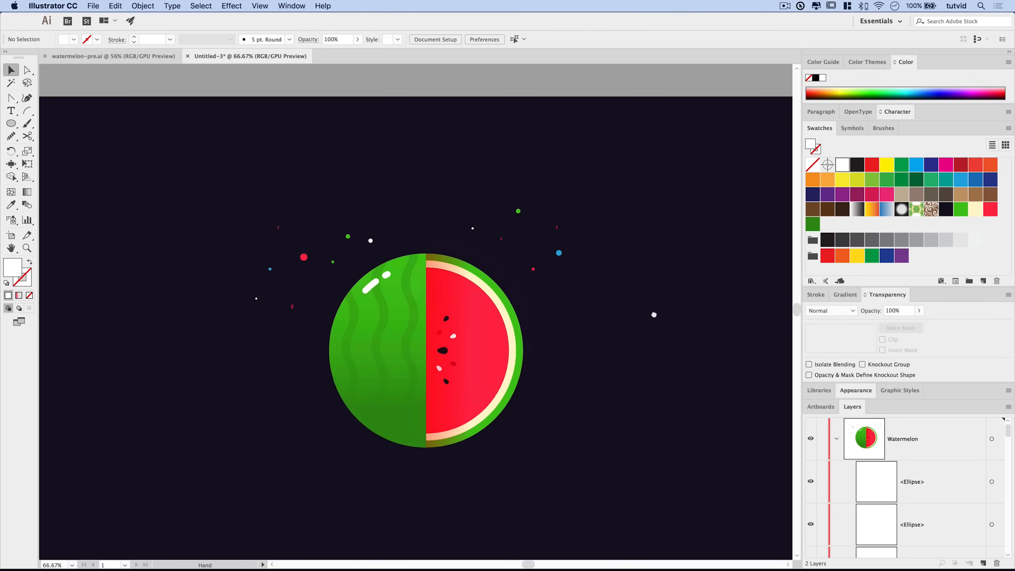
pyautogui.moveTo(304, 260); pyautogui.dragTo(267, 301)
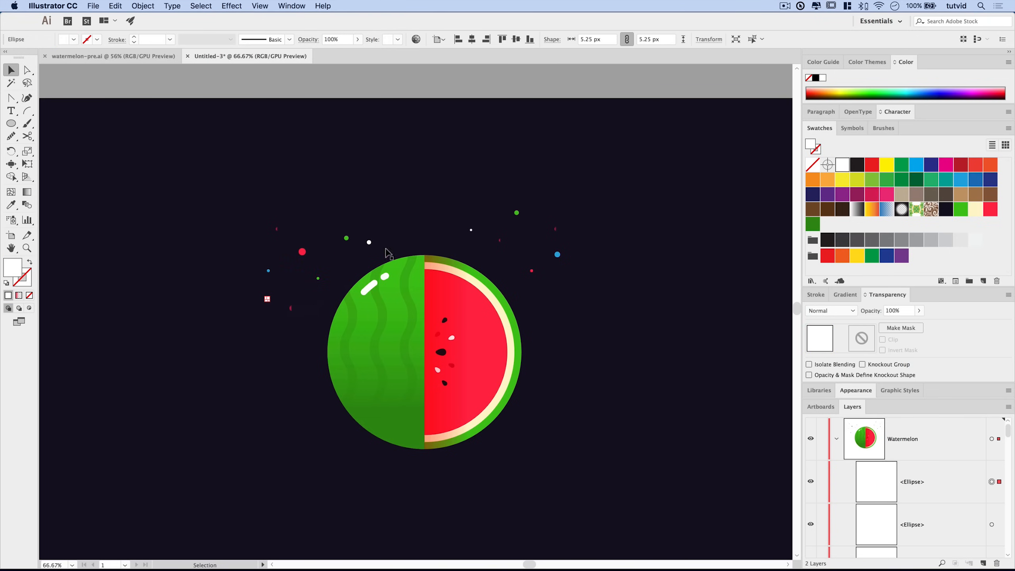
pyautogui.moveTo(346, 238)
pyautogui.mouseDown()
pyautogui.moveTo(325, 224)
pyautogui.moveTo(359, 245)
pyautogui.mouseUp()
pyautogui.moveTo(317, 279); pyautogui.dragTo(253, 263)
# Reposition the green, red and blue dots beyond the watermelon's upper right to spread them more irregularly.
pyautogui.moveTo(472, 229); pyautogui.dragTo(541, 301)
pyautogui.moveTo(500, 241); pyautogui.dragTo(565, 265)
pyautogui.moveTo(518, 215); pyautogui.dragTo(518, 219)
pyautogui.moveTo(583, 220); pyautogui.dragTo(558, 229)
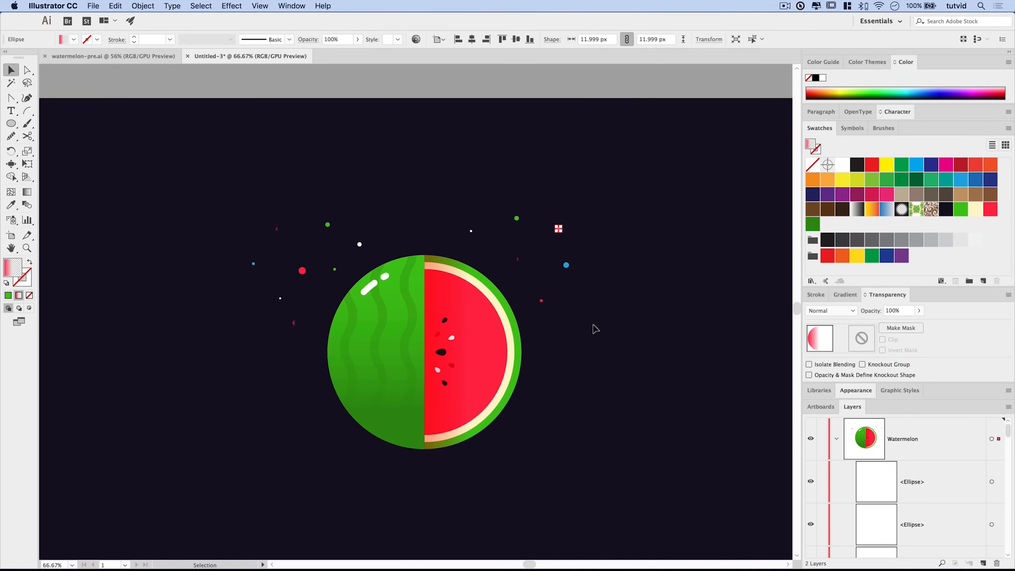
pyautogui.click(672, 402)
# Move the blue dot beside the right half closer to the watermelon and shift the small red dot beneath it lower.
pyautogui.press('super+minus')
pyautogui.press('super+minus')
pyautogui.press('super+equal')
pyautogui.press('super+equal')
pyautogui.moveTo(566, 267); pyautogui.dragTo(556, 263)
pyautogui.moveTo(543, 300); pyautogui.dragTo(546, 320)
pyautogui.moveTo(556, 260); pyautogui.dragTo(548, 269)
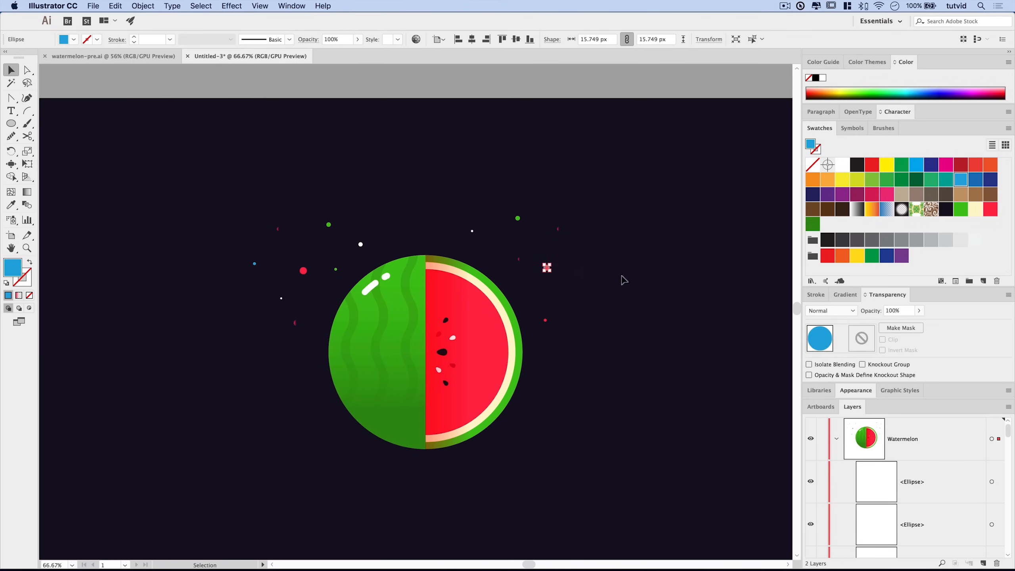
pyautogui.click(623, 279)
# Shift the small white dot at the left down and outward, and move the faint red and blue dots at the upper left inward.
pyautogui.moveTo(282, 298); pyautogui.dragTo(273, 311)
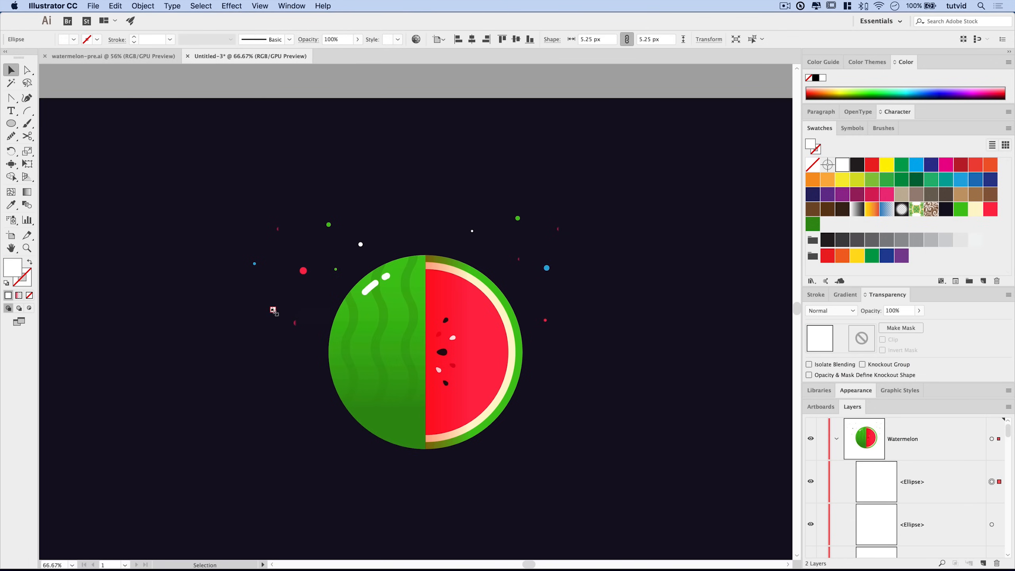
pyautogui.click(275, 396)
pyautogui.scroll(-2, 679, 430)
pyautogui.hscroll(-2, 679, 430)
pyautogui.press('super+minus')
pyautogui.press('super+minus')
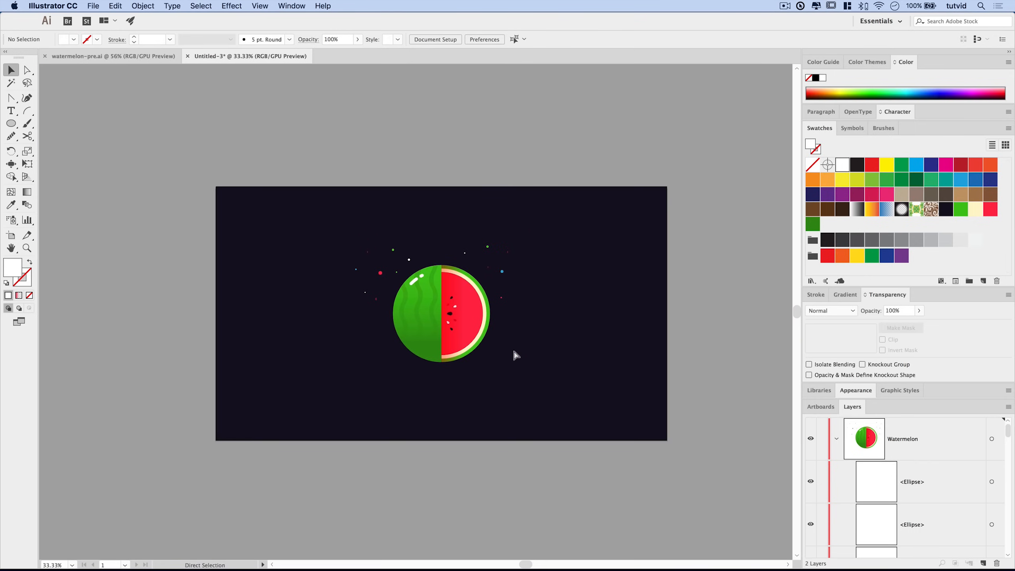
pyautogui.moveTo(368, 251); pyautogui.dragTo(409, 247)
pyautogui.click(454, 243)
pyautogui.moveTo(358, 269); pyautogui.dragTo(368, 267)
pyautogui.click(387, 316)
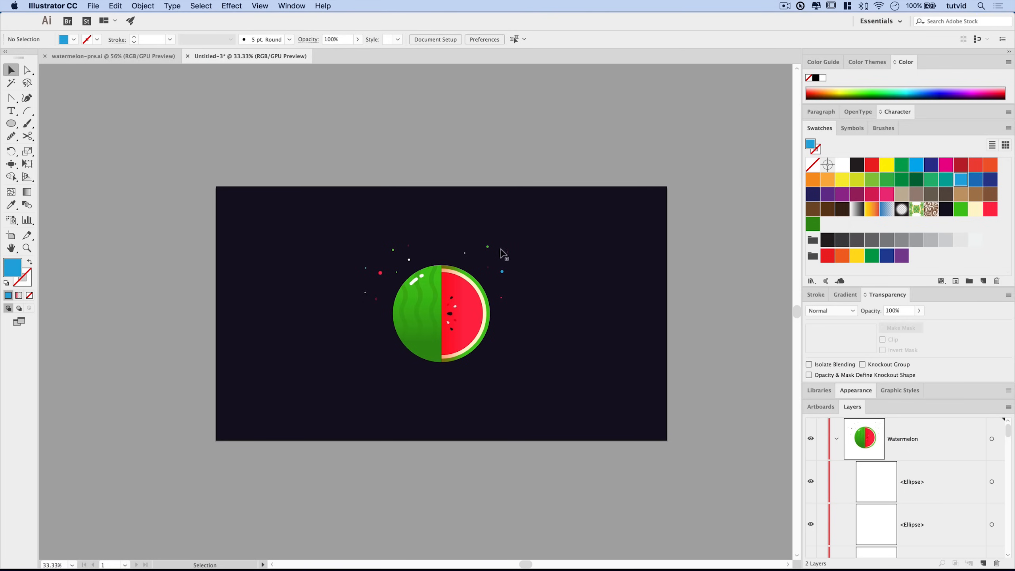
# Nudge the faint red dot just above the watermelon's right half slightly inward and up.
pyautogui.press('space')
pyautogui.moveTo(558, 310); pyautogui.dragTo(541, 293)
pyautogui.moveTo(471, 250); pyautogui.dragTo(465, 248)
pyautogui.click(524, 299)
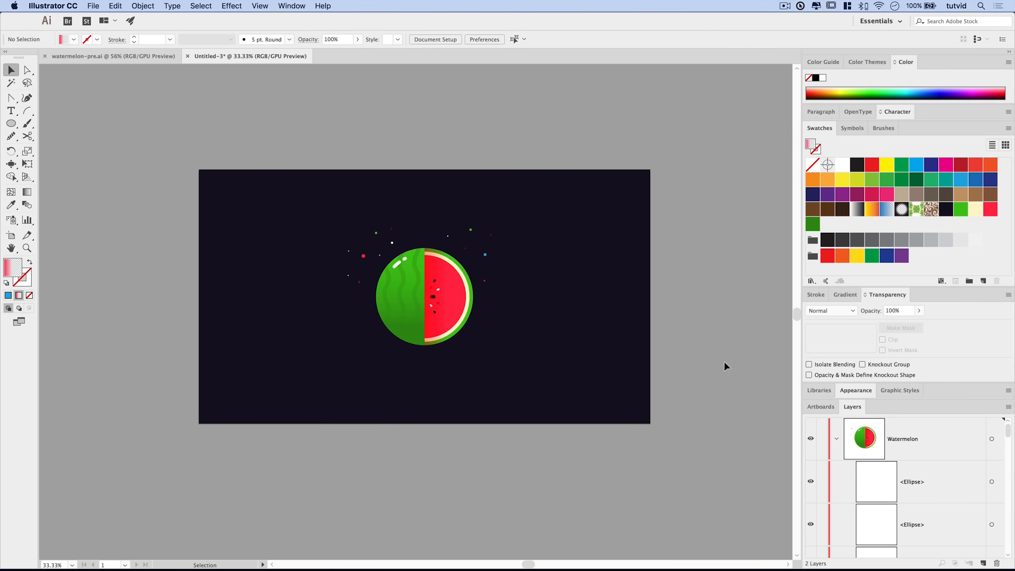
# Collapse the transparency, swatch and color options to give the layer list more room.
pyautogui.click(884, 298)
pyautogui.click(885, 298)
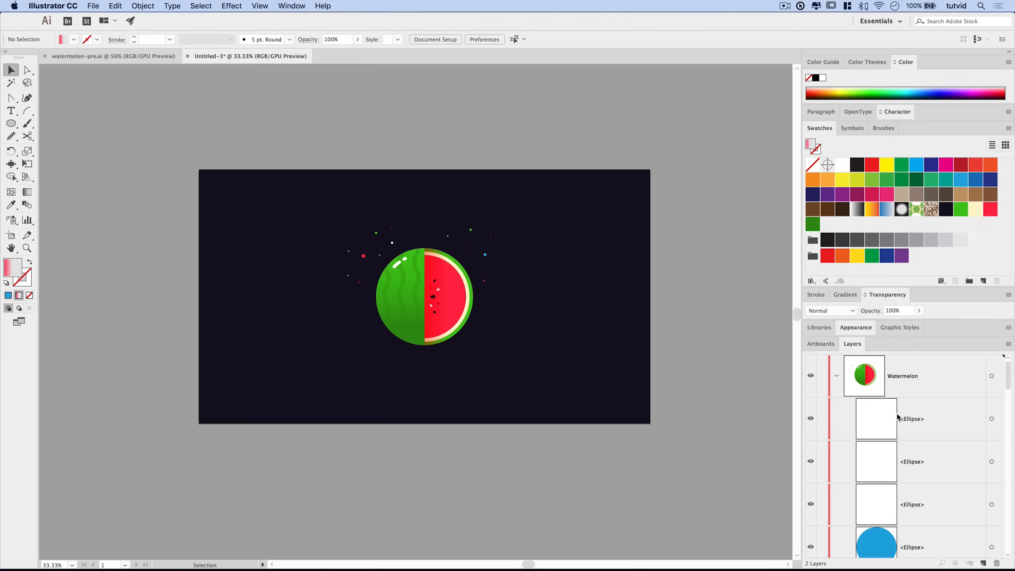
pyautogui.click(824, 128)
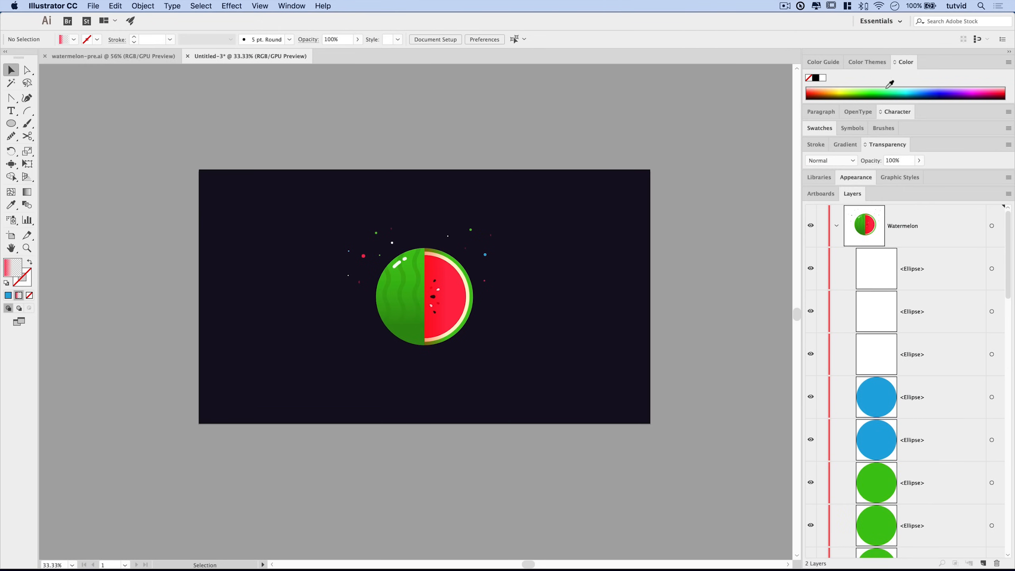
pyautogui.click(904, 62)
# Open an Outer Glow effect for the large green base circle at the bottom of the Watermelon layer and preview it.
pyautogui.scroll(-10, 933, 326)
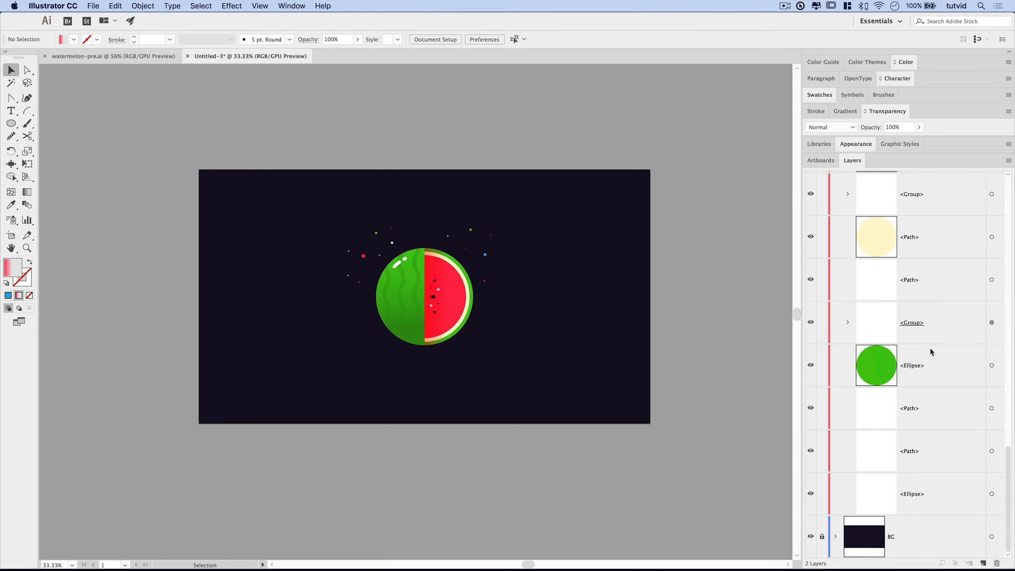
pyautogui.click(992, 494)
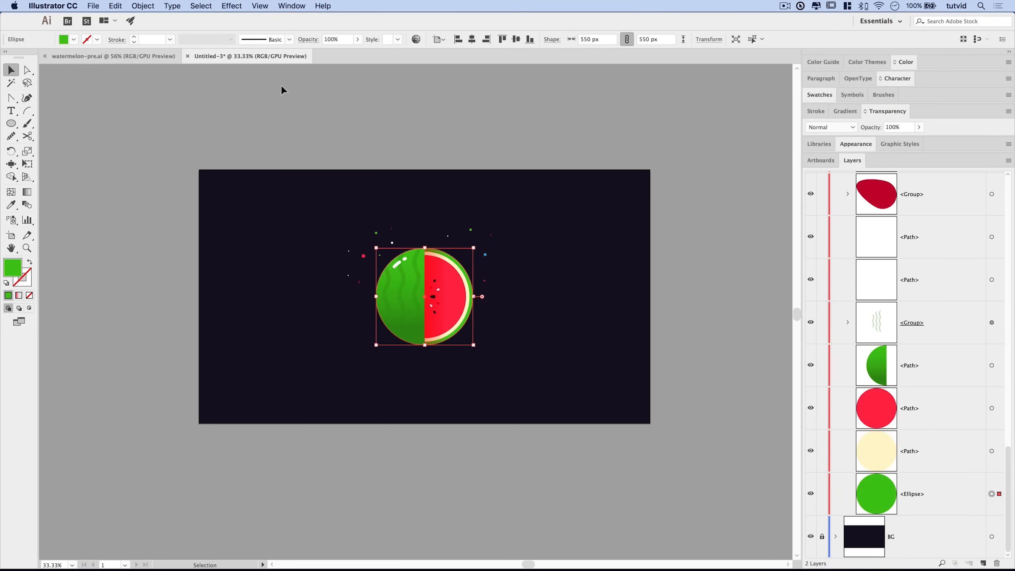
pyautogui.click(228, 6)
pyautogui.moveTo(334, 145)
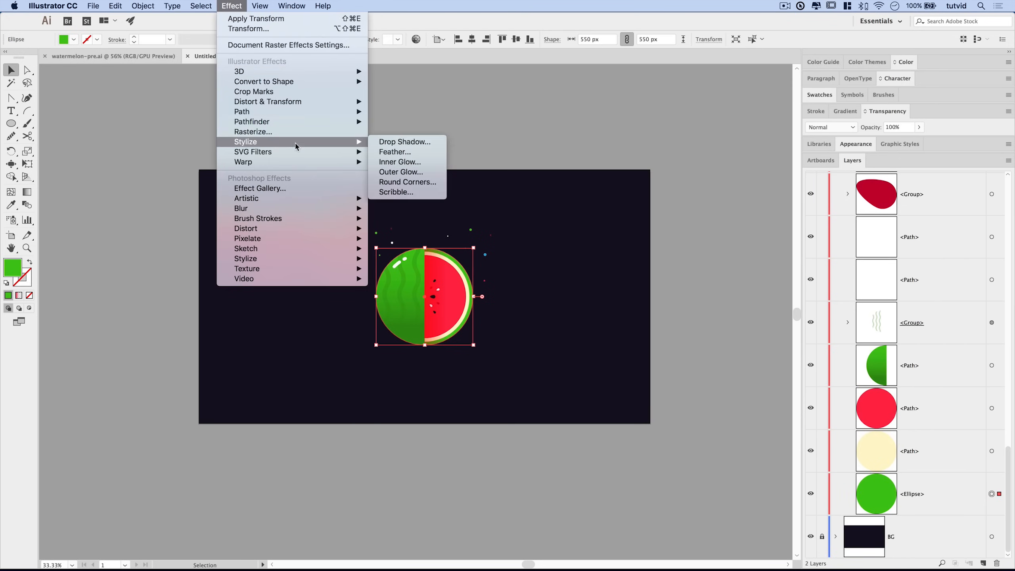
pyautogui.click(400, 172)
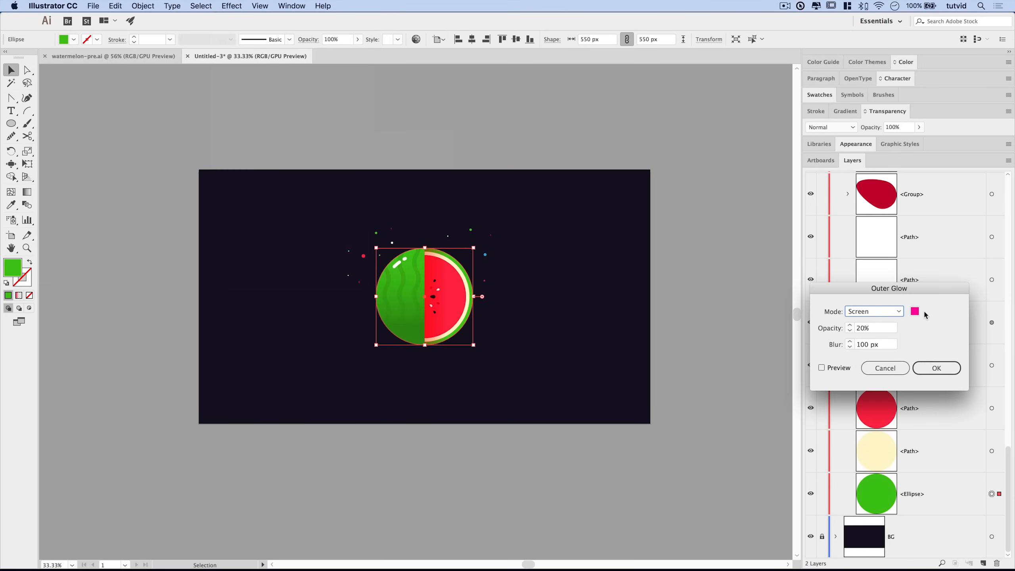
pyautogui.moveTo(909, 290); pyautogui.dragTo(619, 249)
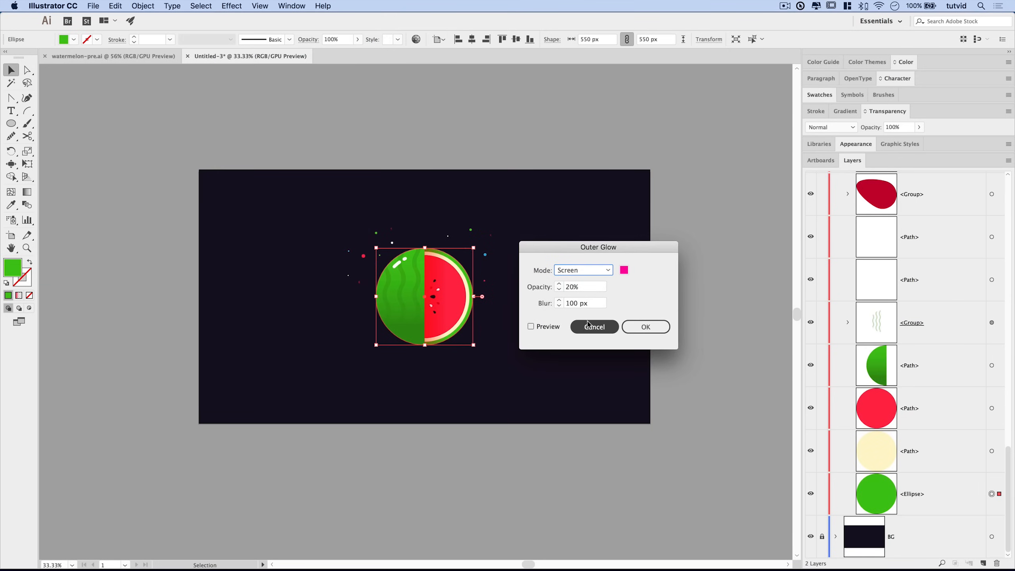
pyautogui.click(531, 326)
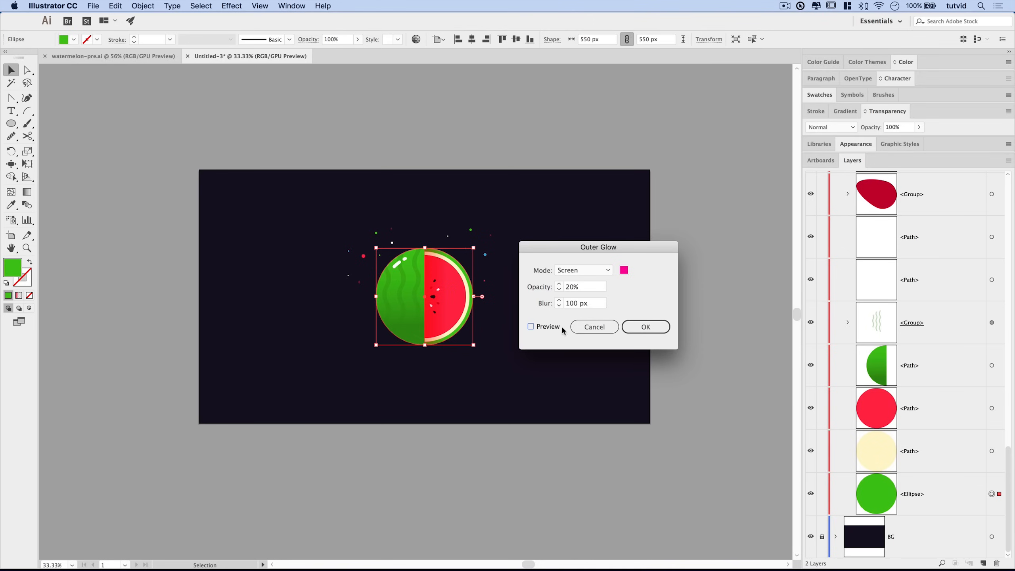
pyautogui.click(533, 327)
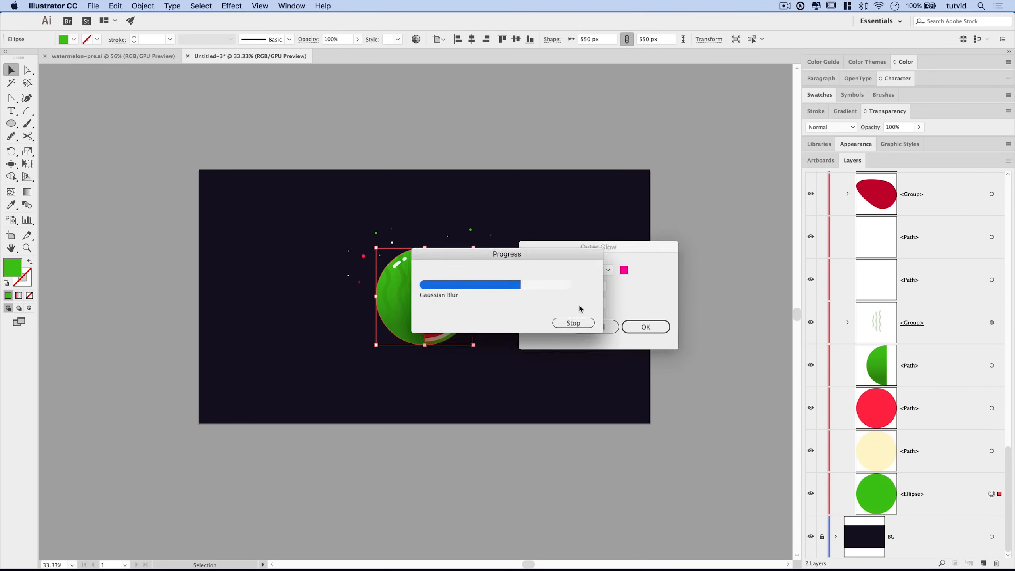
pyautogui.moveTo(590, 253); pyautogui.dragTo(594, 256)
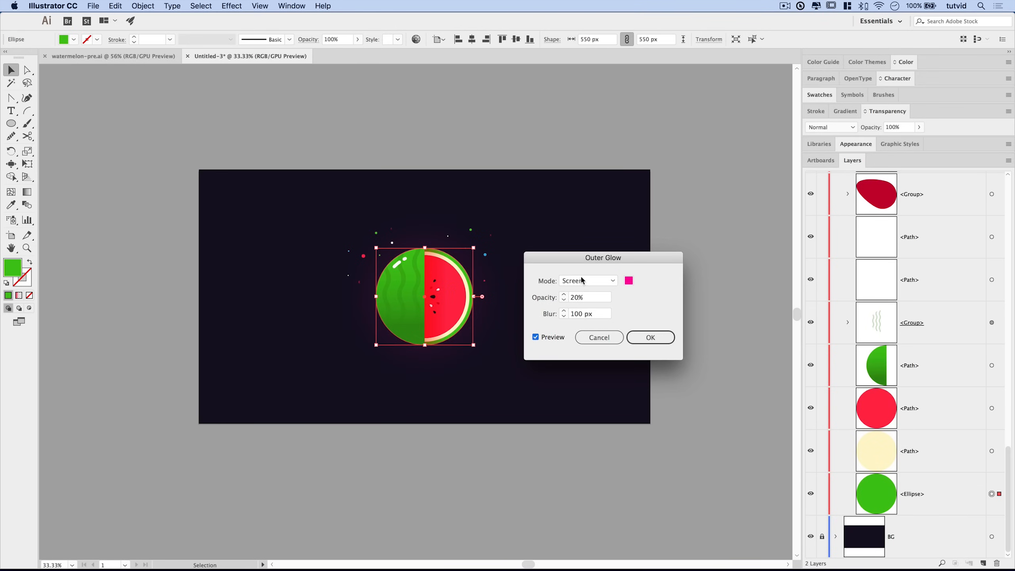
# Apply the Outer Glow in Normal mode with magenta ff009e, 20% opacity and 100 px blur.
pyautogui.click(594, 282)
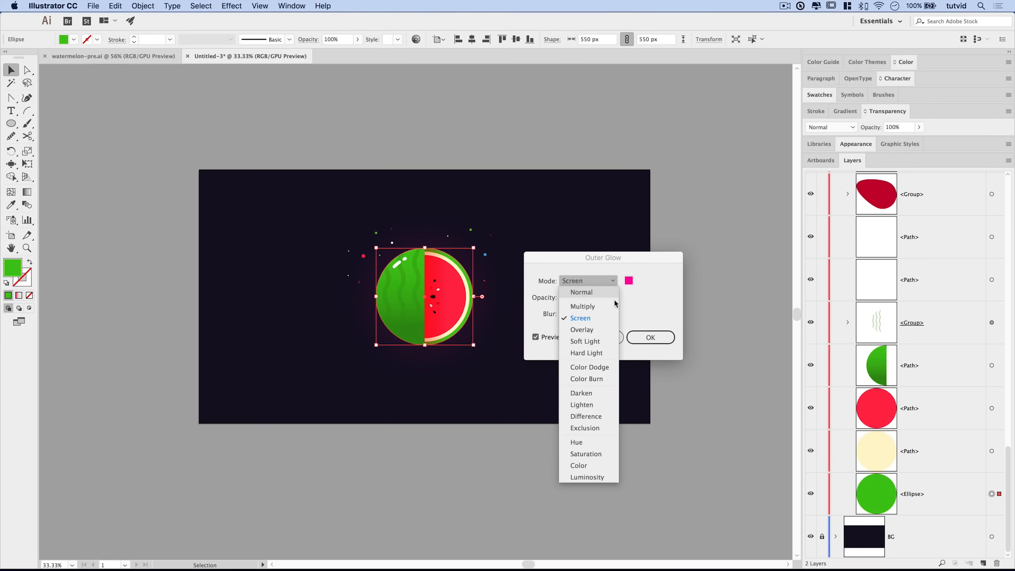
pyautogui.click(583, 295)
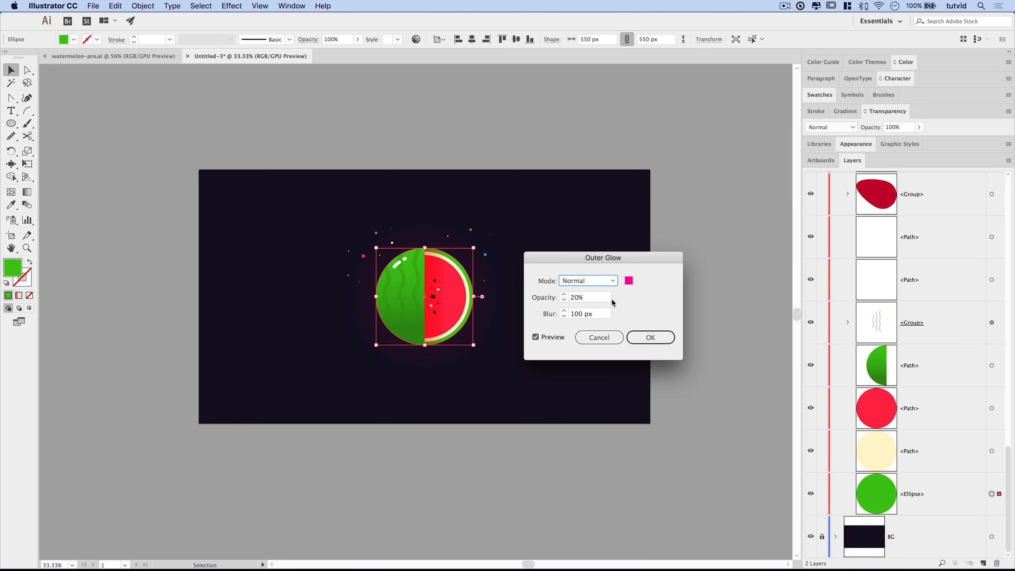
pyautogui.click(628, 281)
pyautogui.click(695, 302)
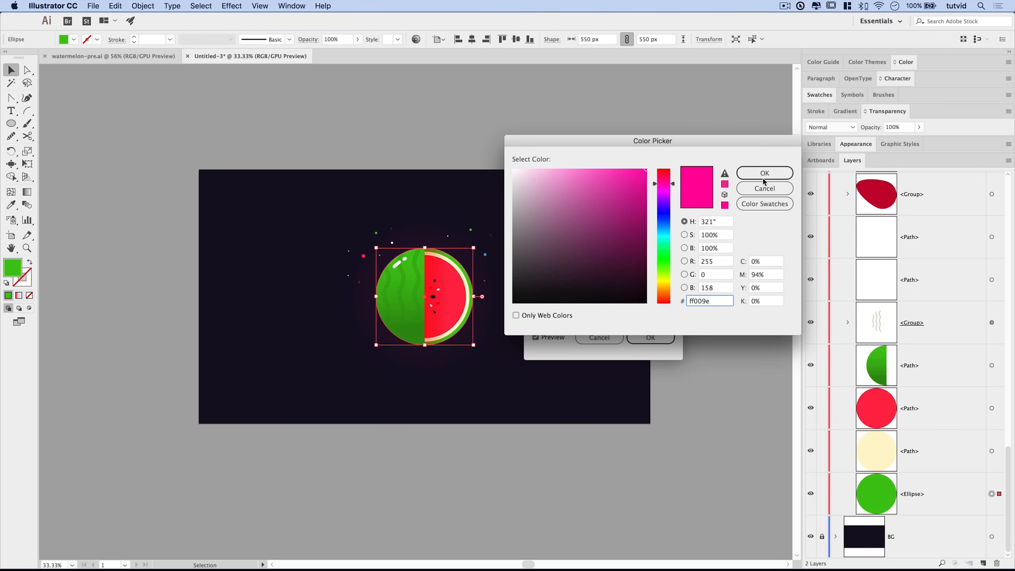
pyautogui.click(768, 173)
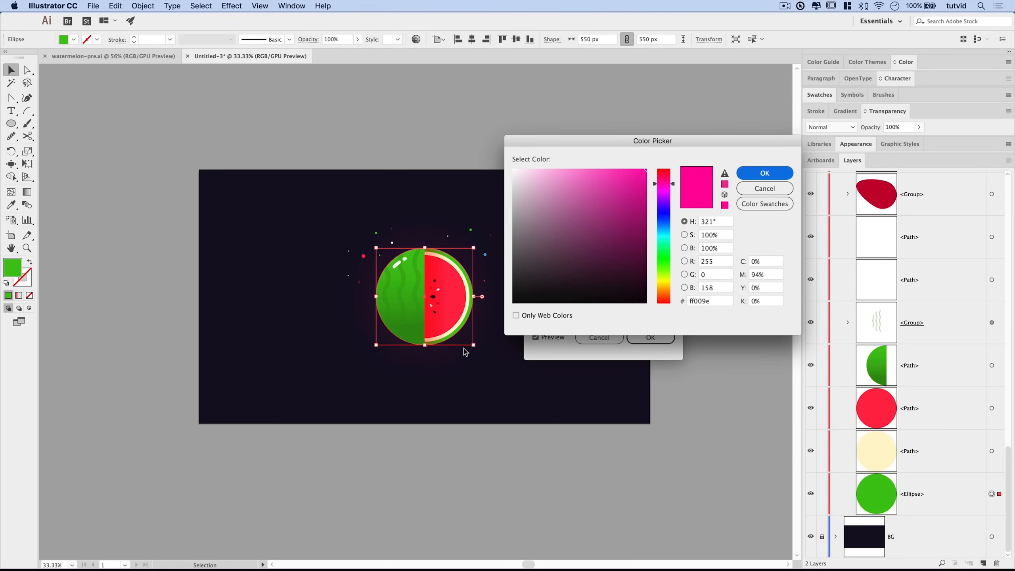
pyautogui.click(650, 338)
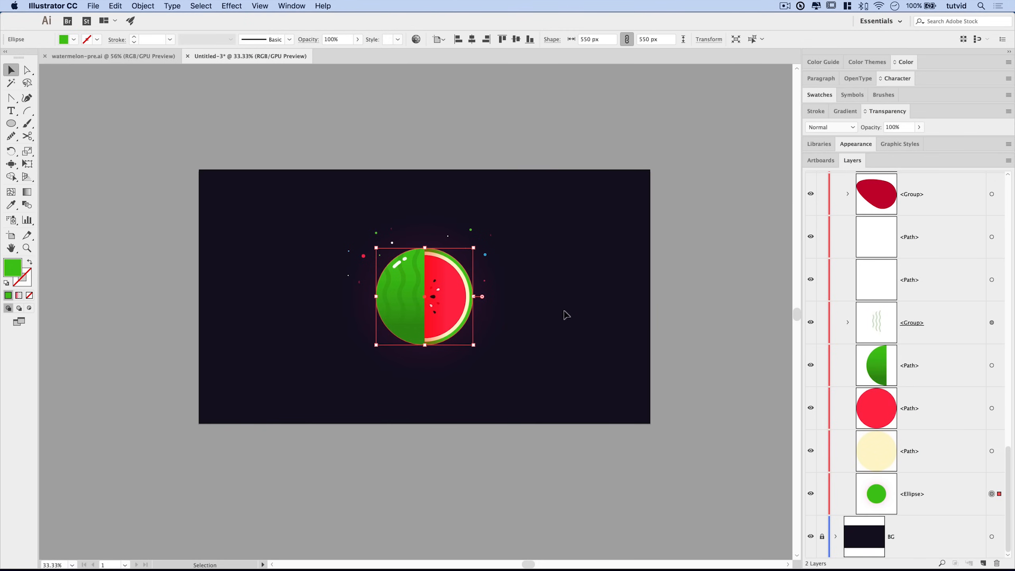
# Deselect the artwork, hide the panels and fit the artboard in the window to examine the finished illustration.
pyautogui.click(555, 352)
pyautogui.moveTo(514, 316); pyautogui.dragTo(477, 324)
pyautogui.press('super+equal')
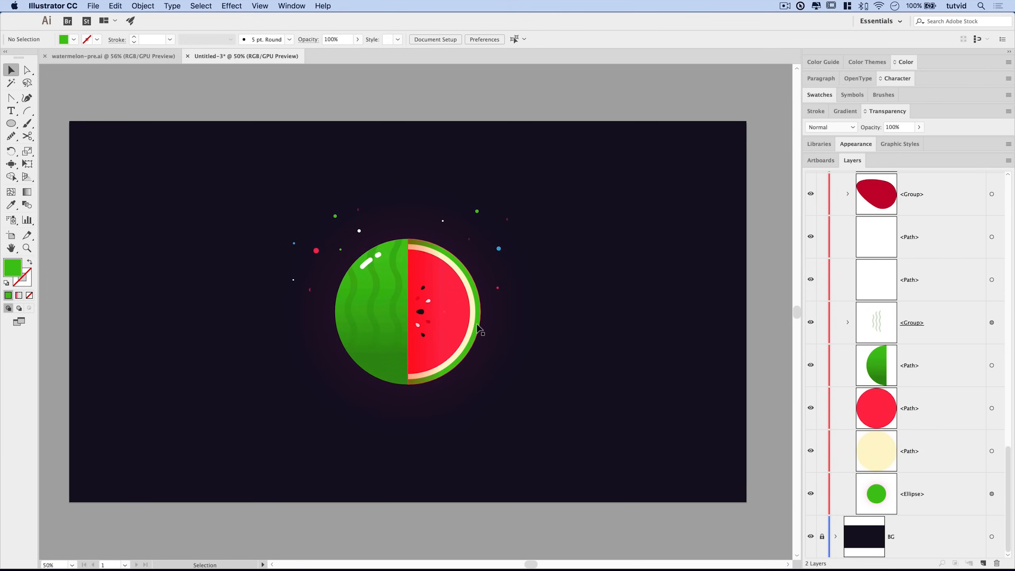
pyautogui.press('Tab')
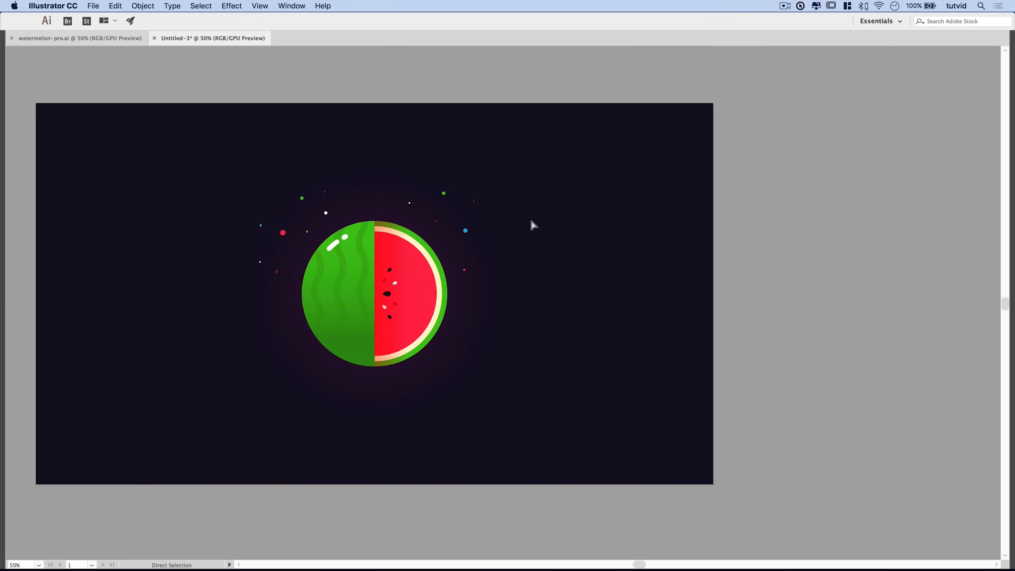
pyautogui.press('super+0')
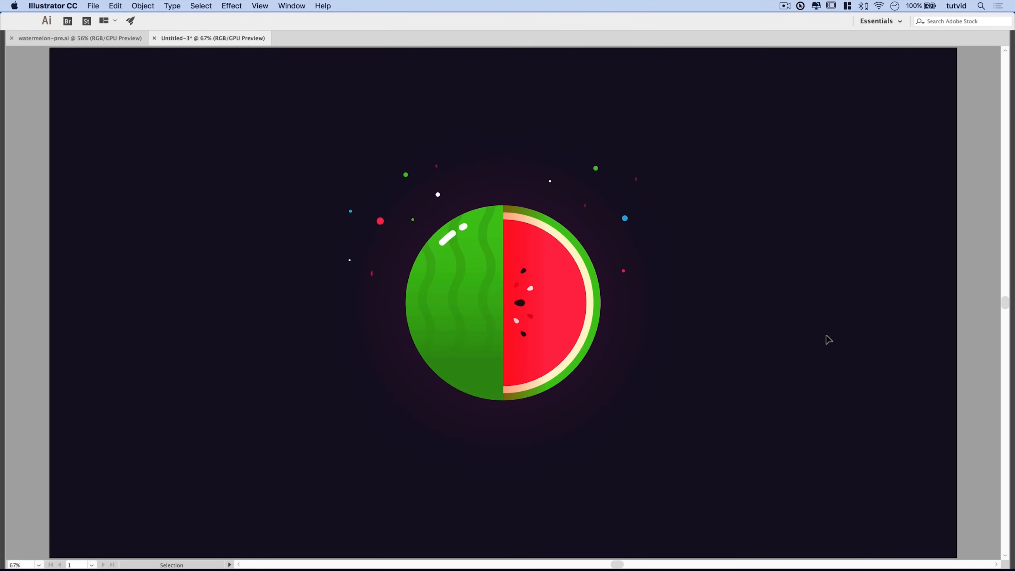